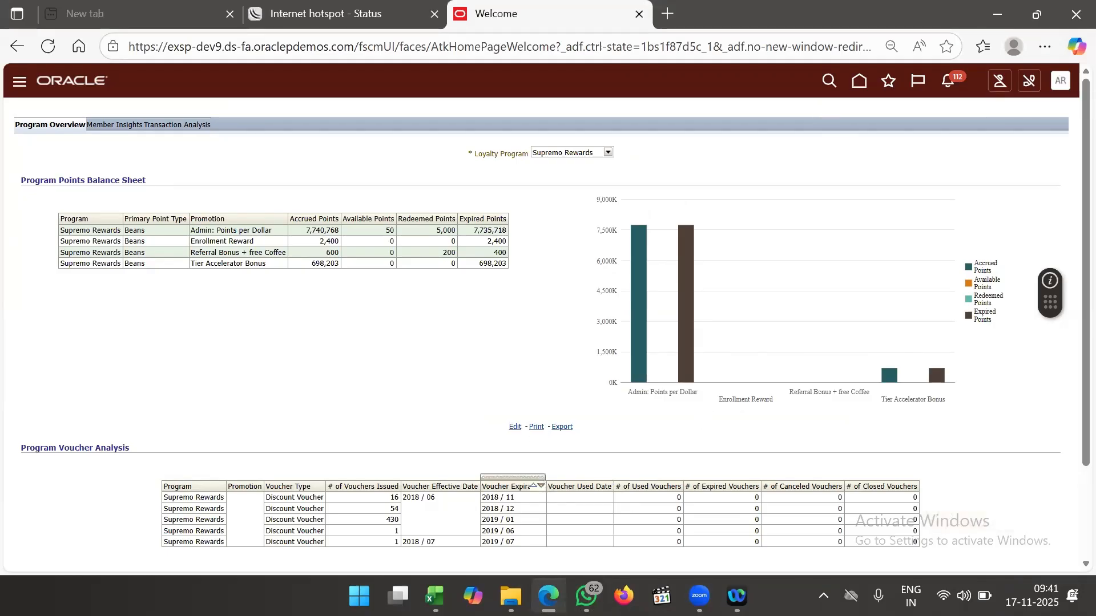
- Switch to the Training1.xlsx workbook in Excel with the Inventory sheet showing
key("alt+Tab")
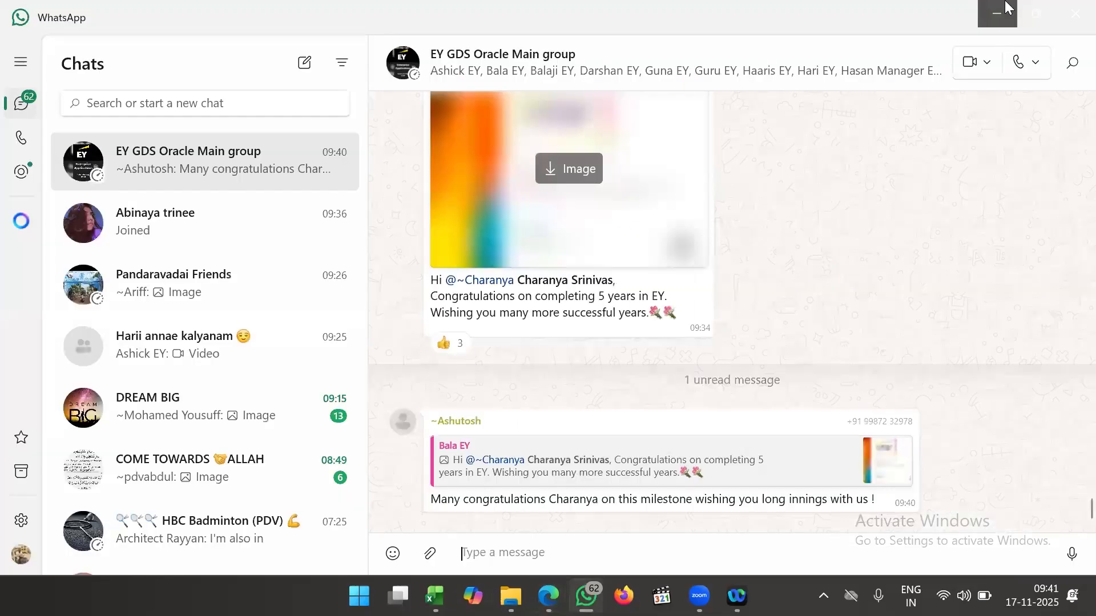
key("alt+Tab")
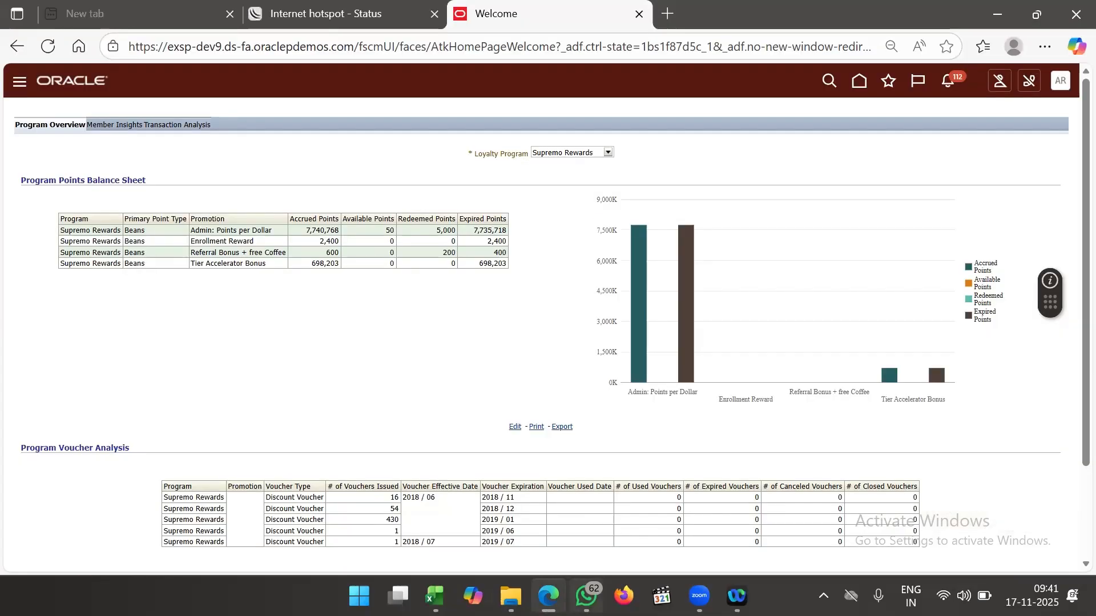
mouse_move(587, 596)
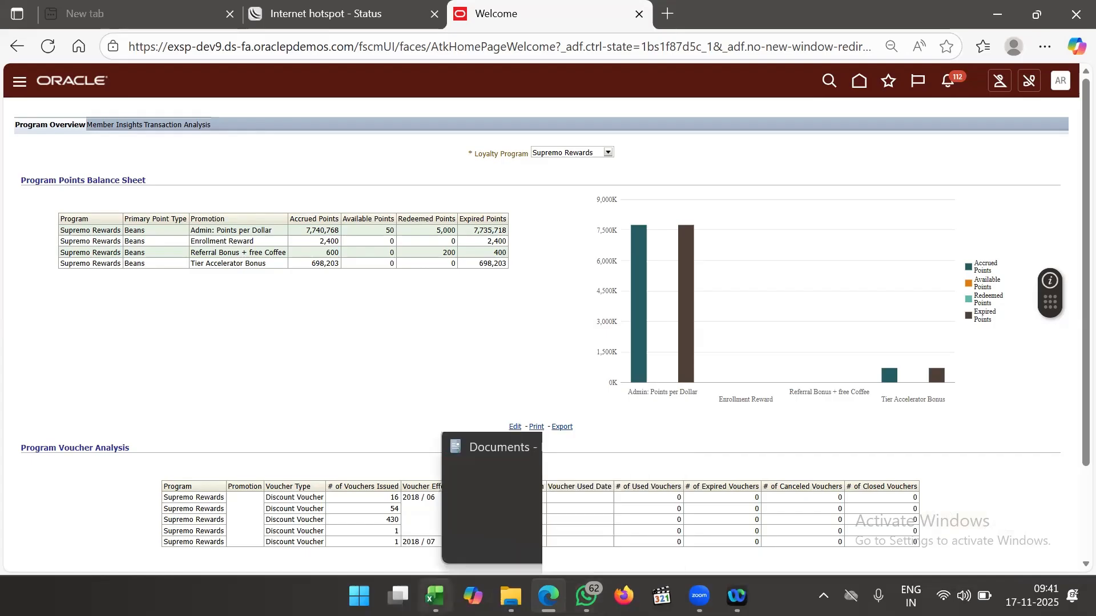
mouse_move(435, 595)
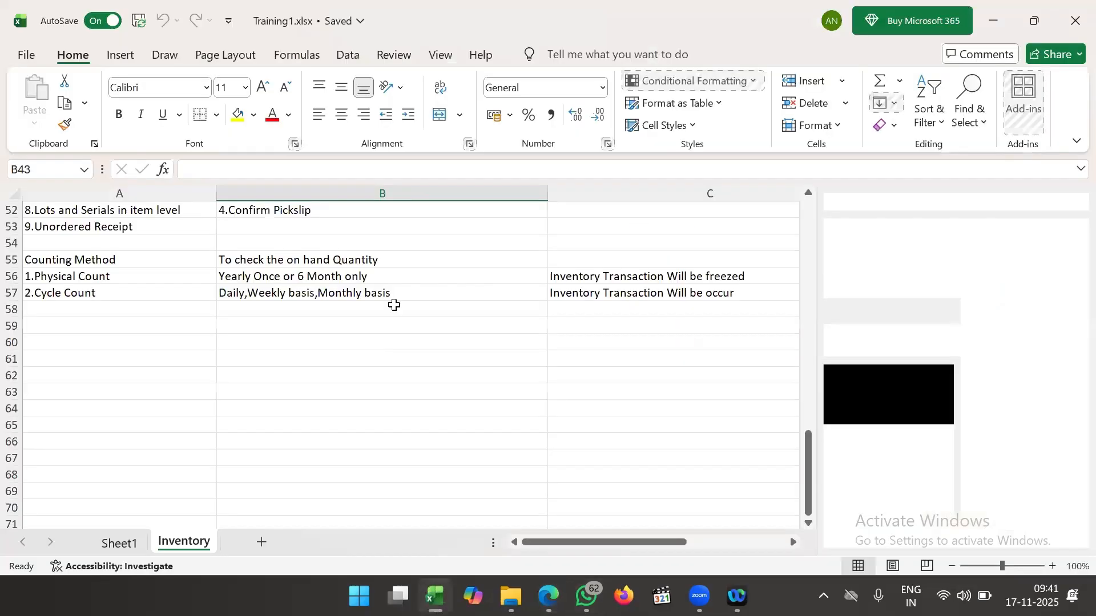
- Review the Counting Method notes in rows 55 to 57, comparing the frequencies of physical and cycle counts
left_click(393, 305)
left_click(420, 290)
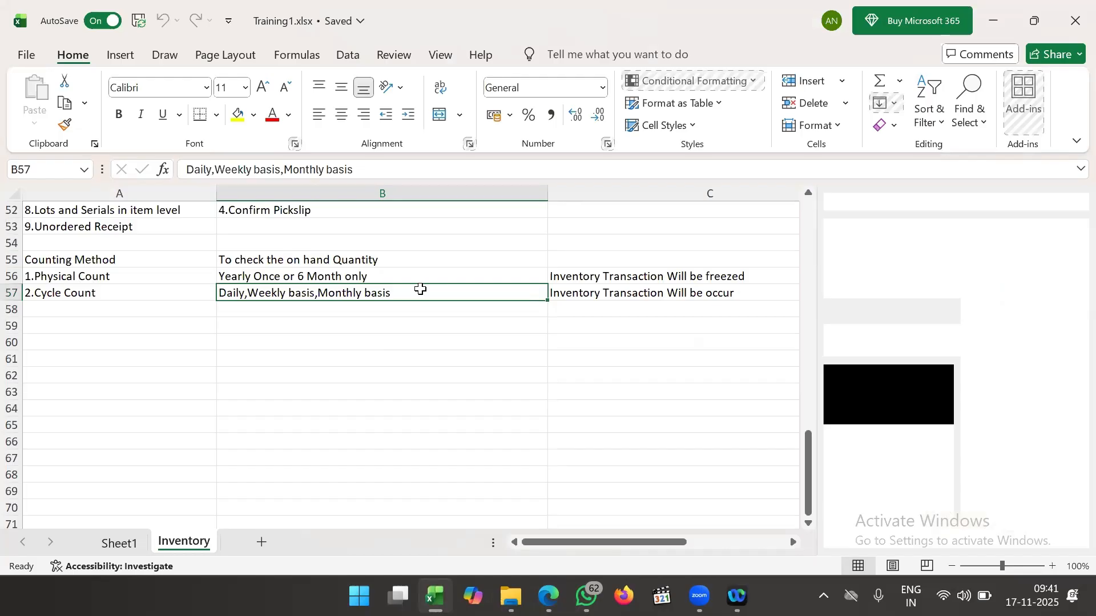
left_click(448, 276)
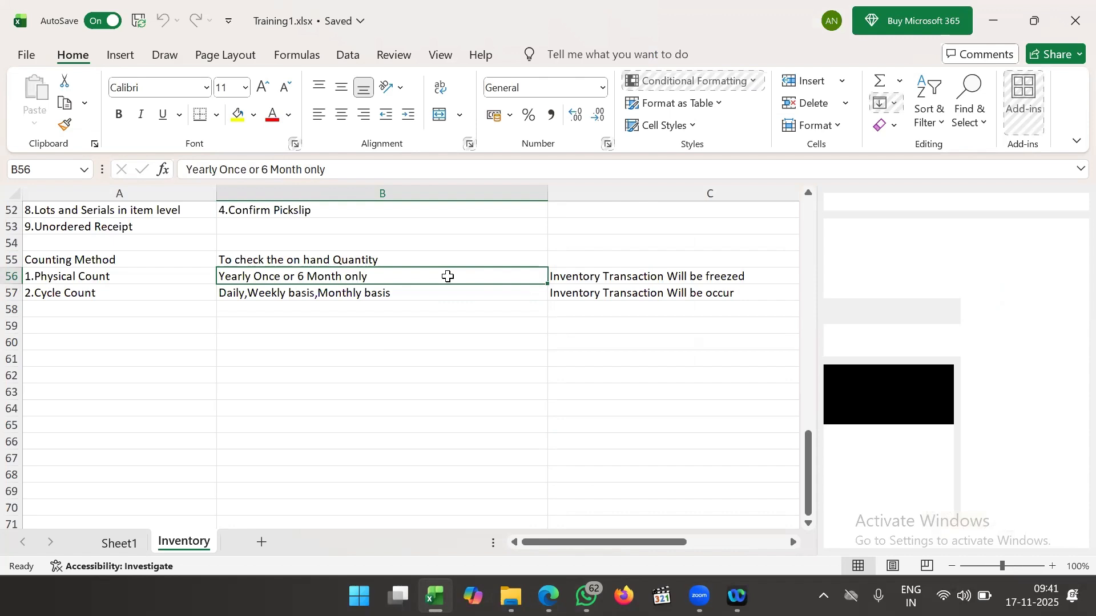
left_click(423, 360)
left_click(458, 306)
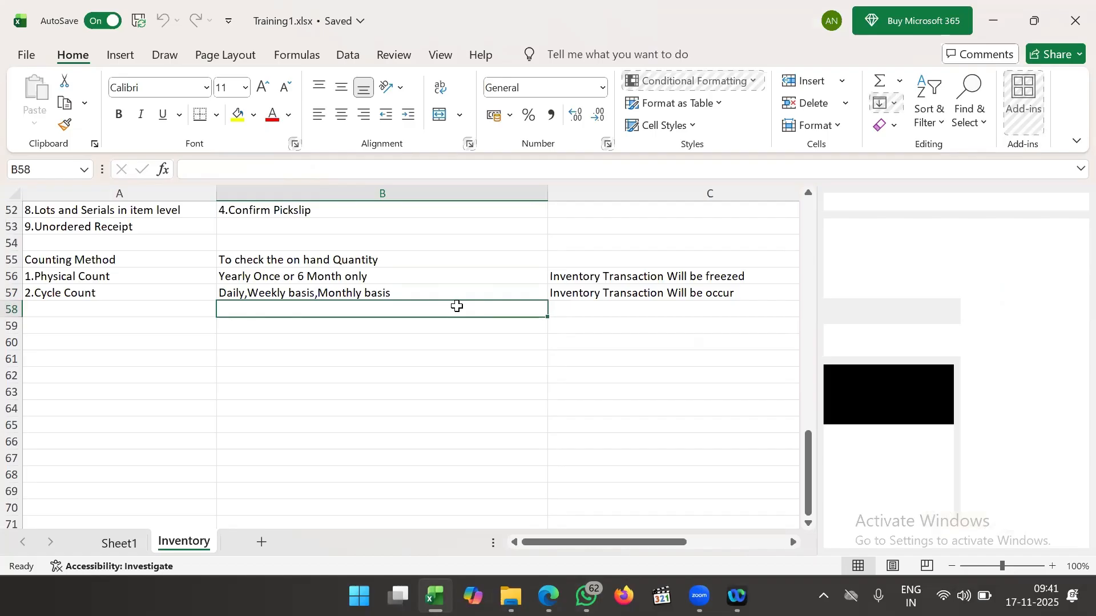
left_click(420, 281)
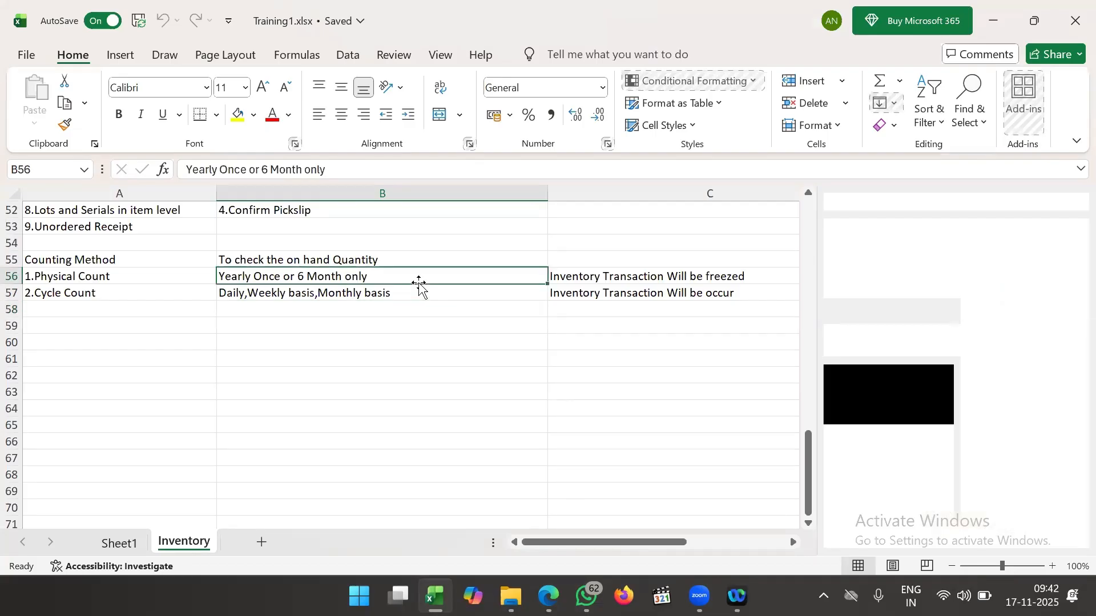
left_click(354, 294)
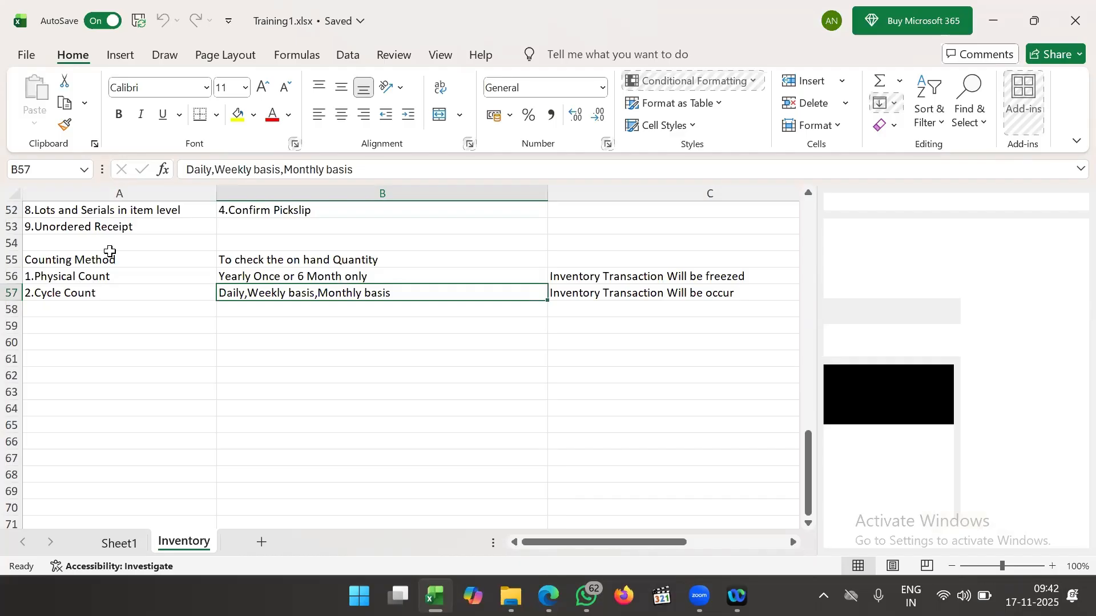
left_click_drag(109, 251, 577, 285)
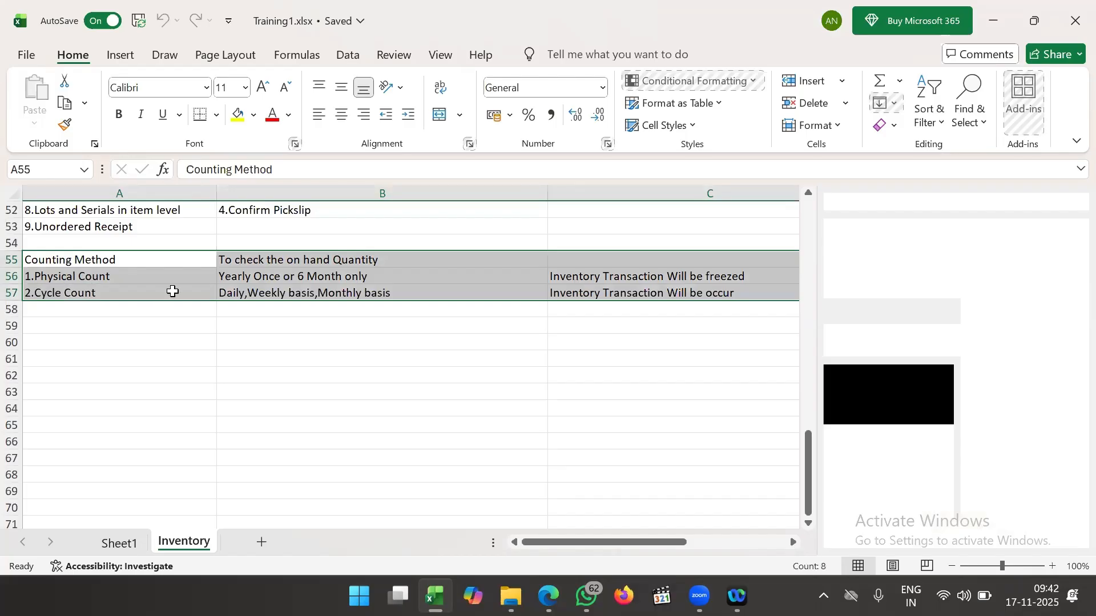
- Examine the Physical Count row's frequency and its effect on inventory transactions, alongside the Cycle Count label
left_click(125, 275)
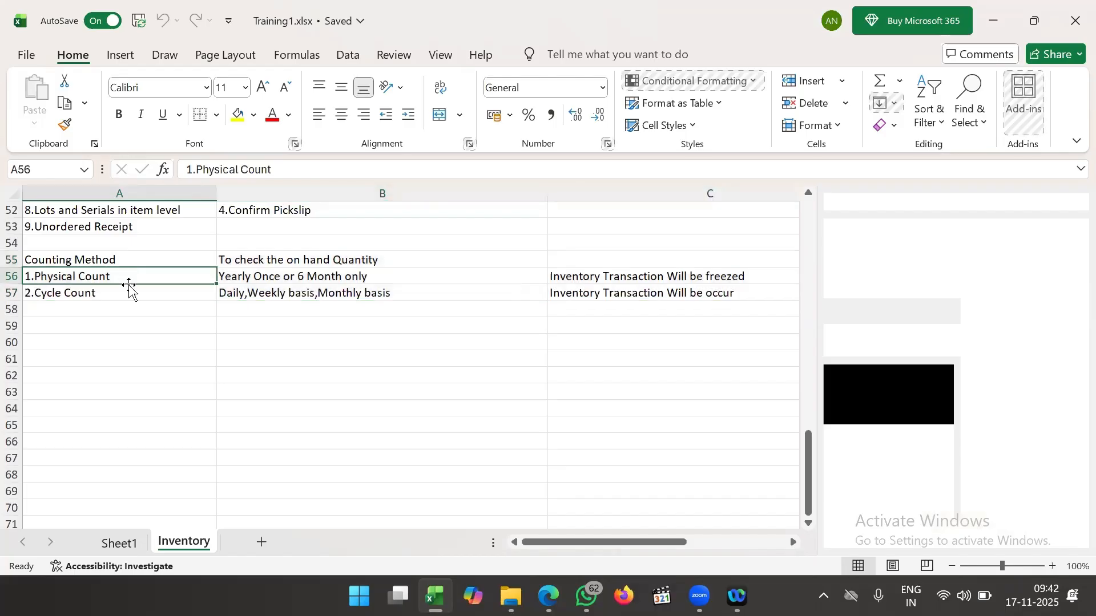
left_click(131, 292)
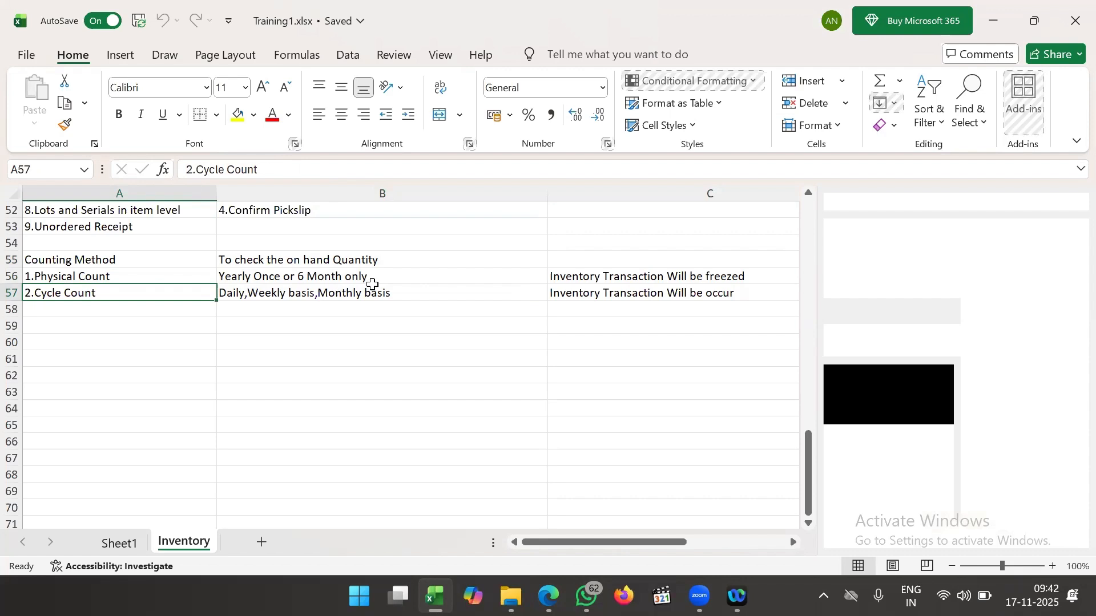
left_click(400, 280)
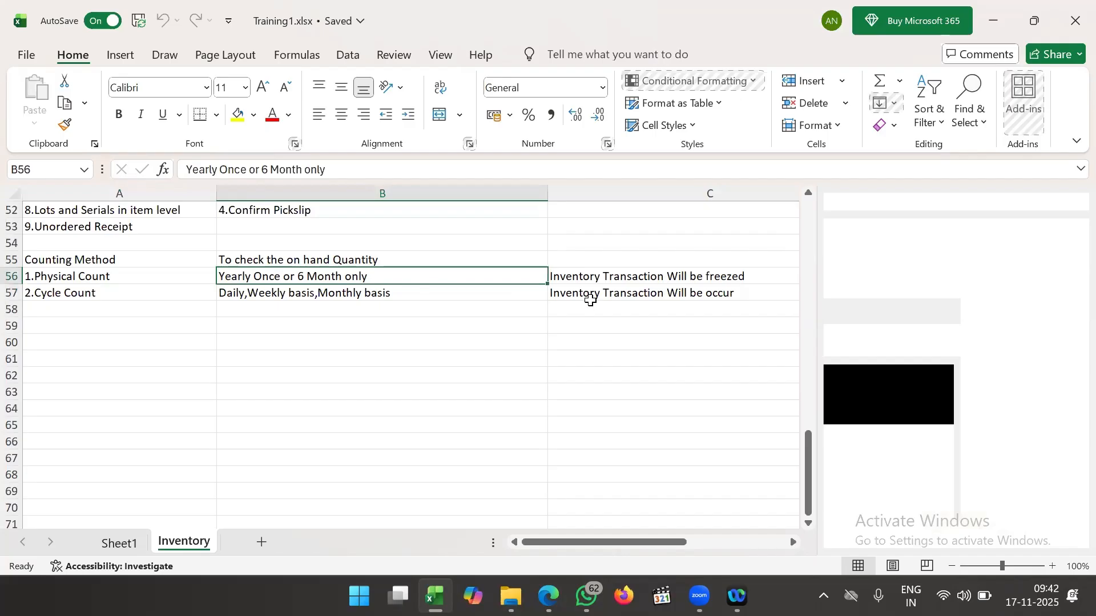
left_click(635, 278)
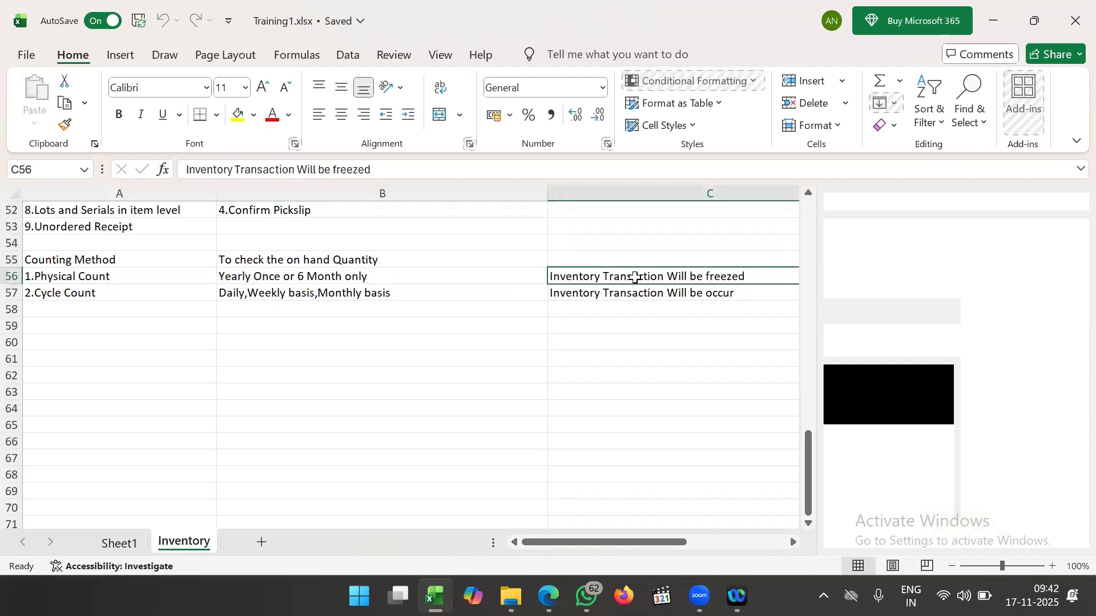
left_click(423, 278)
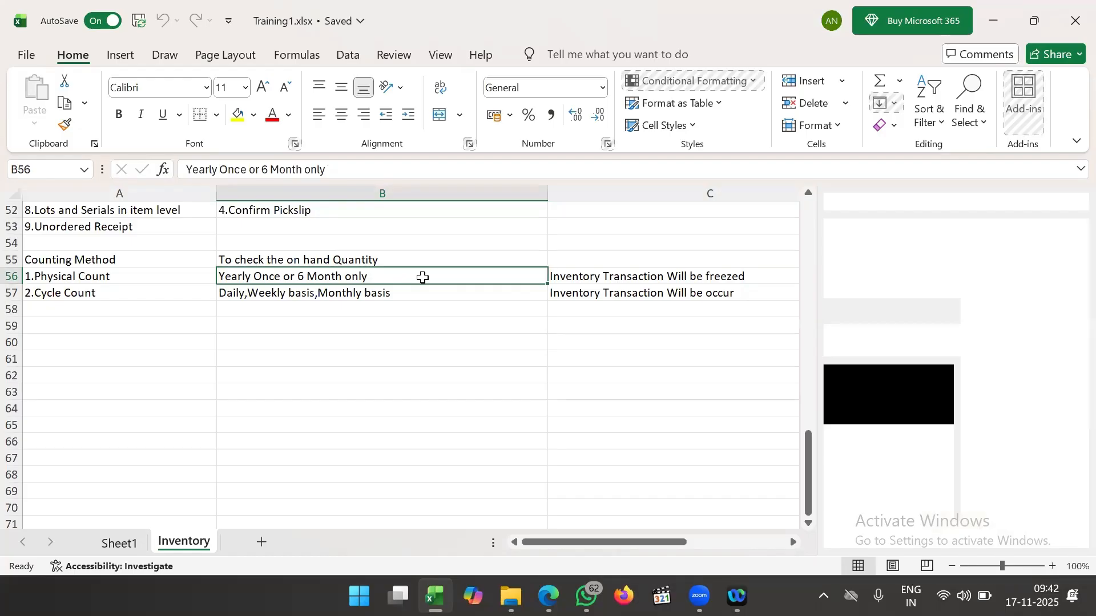
left_click(159, 274)
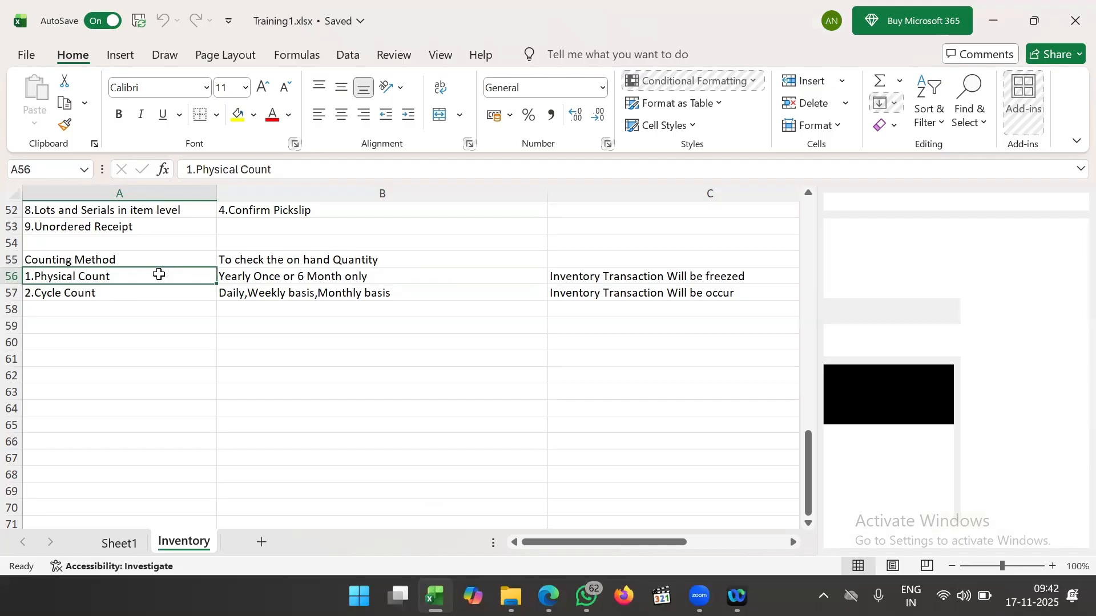
left_click(453, 279)
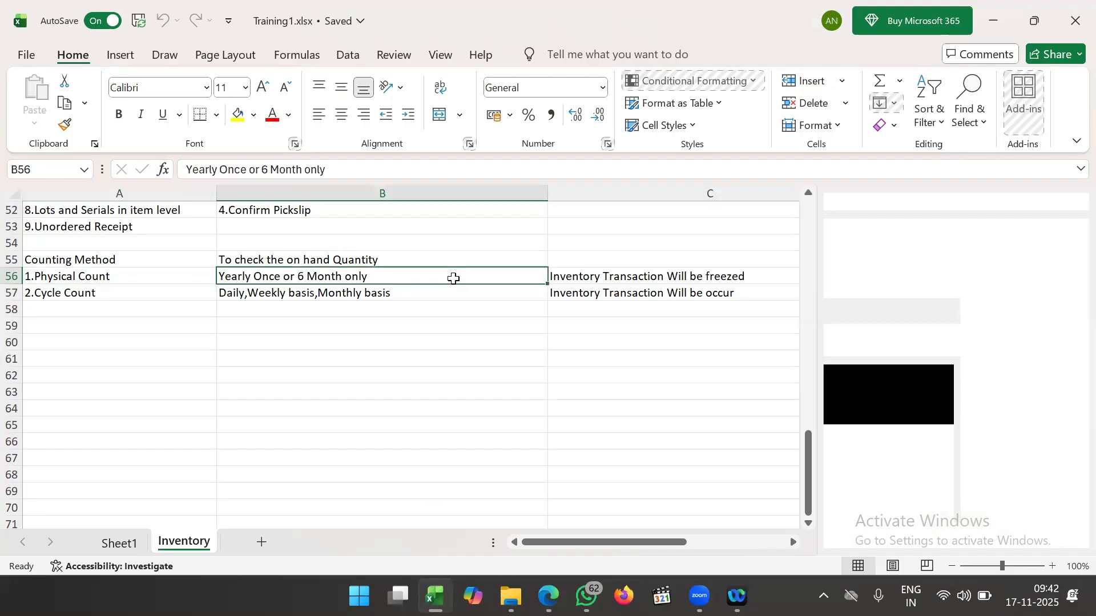
left_click(167, 278)
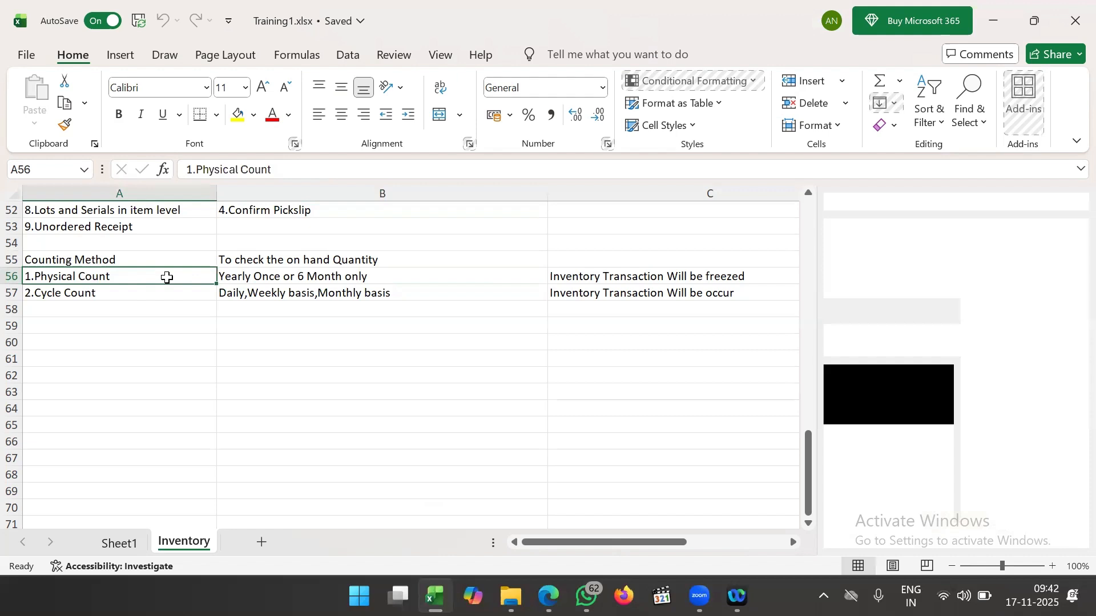
left_click(345, 287)
left_click(390, 278)
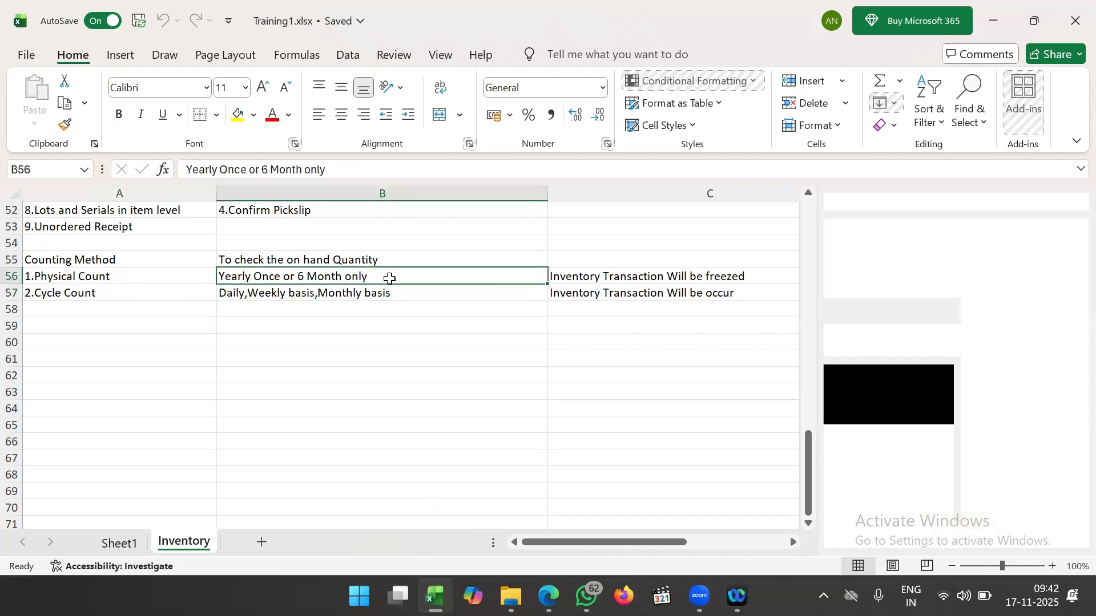
left_click(139, 278)
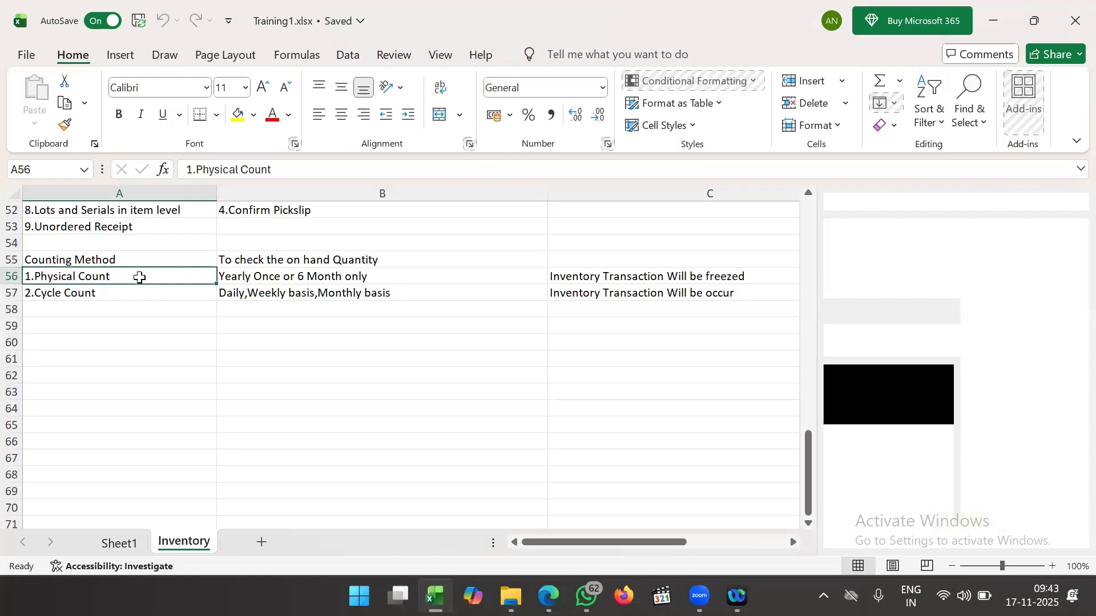
- Examine the Cycle Count row's frequency and its note on inventory transactions
left_click(158, 298)
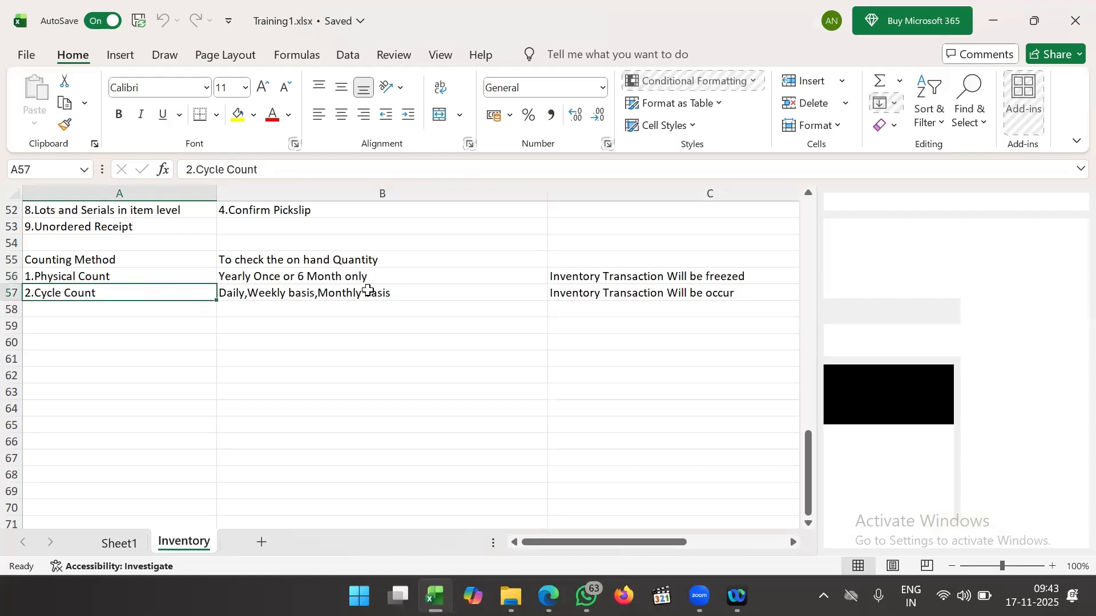
left_click(425, 299)
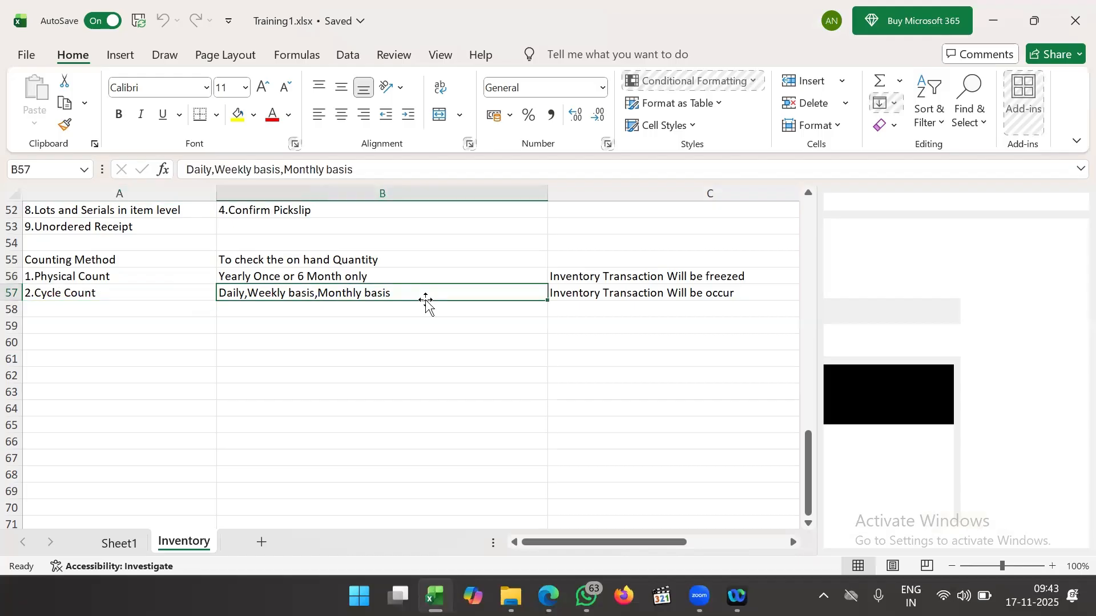
left_click(159, 300)
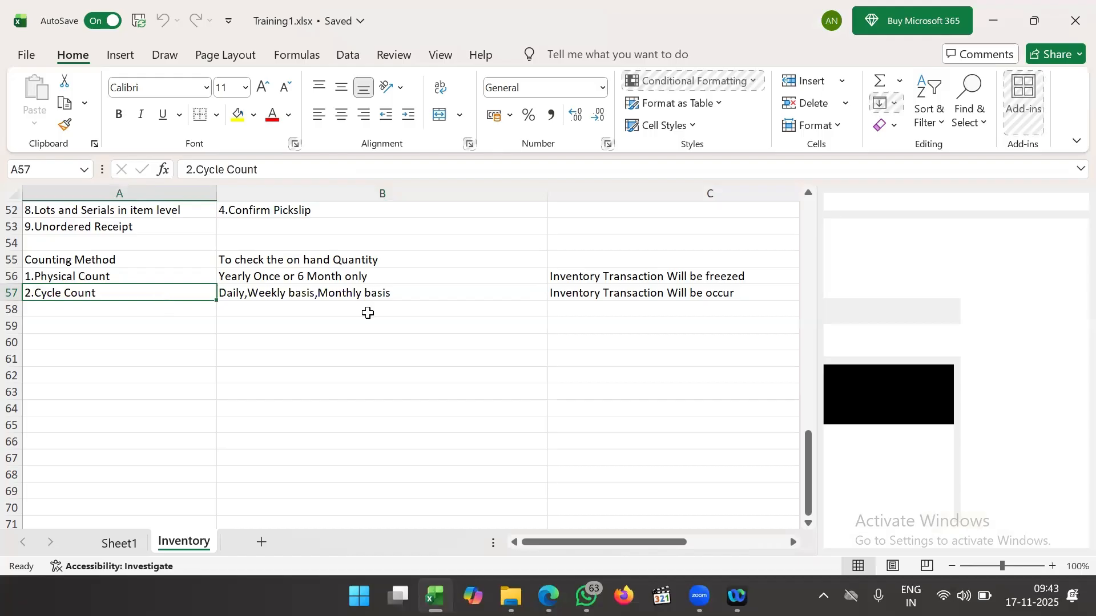
left_click(395, 307)
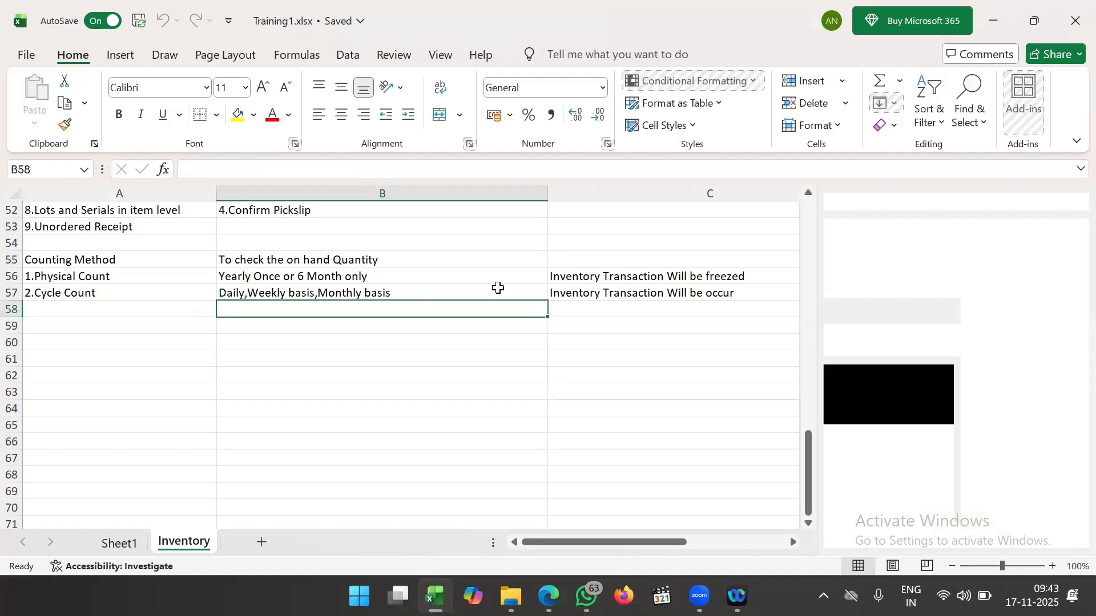
left_click(495, 287)
left_click(585, 295)
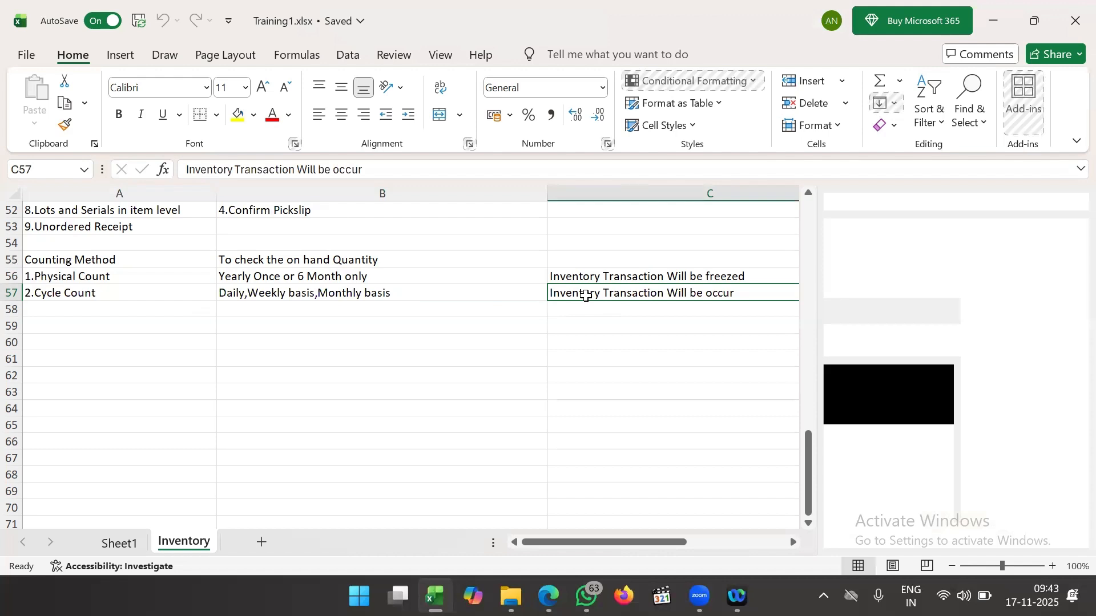
left_click(131, 291)
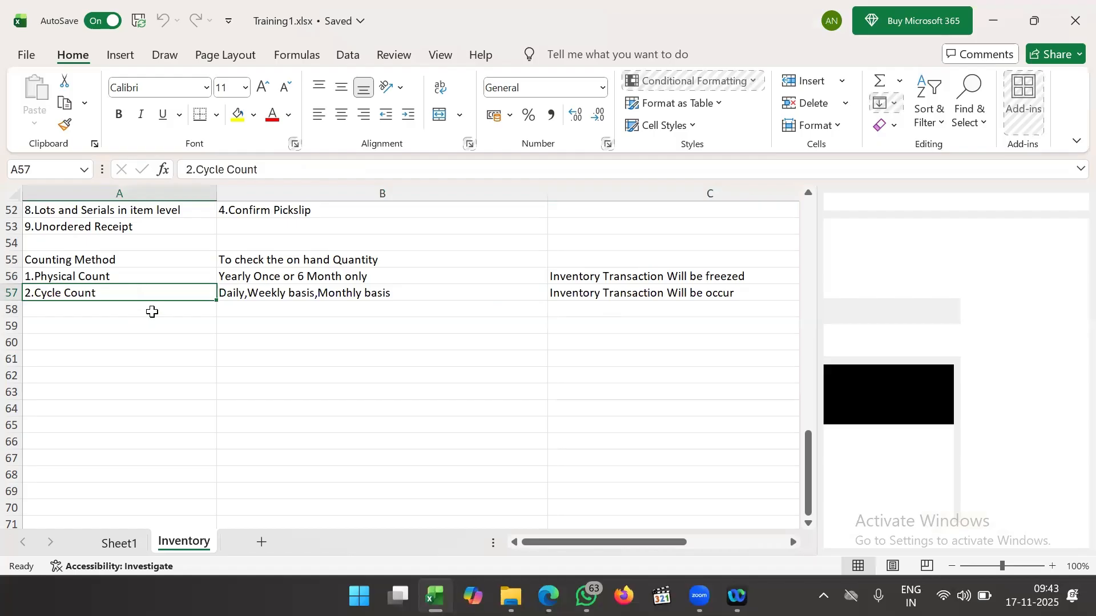
- Enter "1.ABC Classification" in cell A58, directly below the Cycle Count entry
left_click(151, 311)
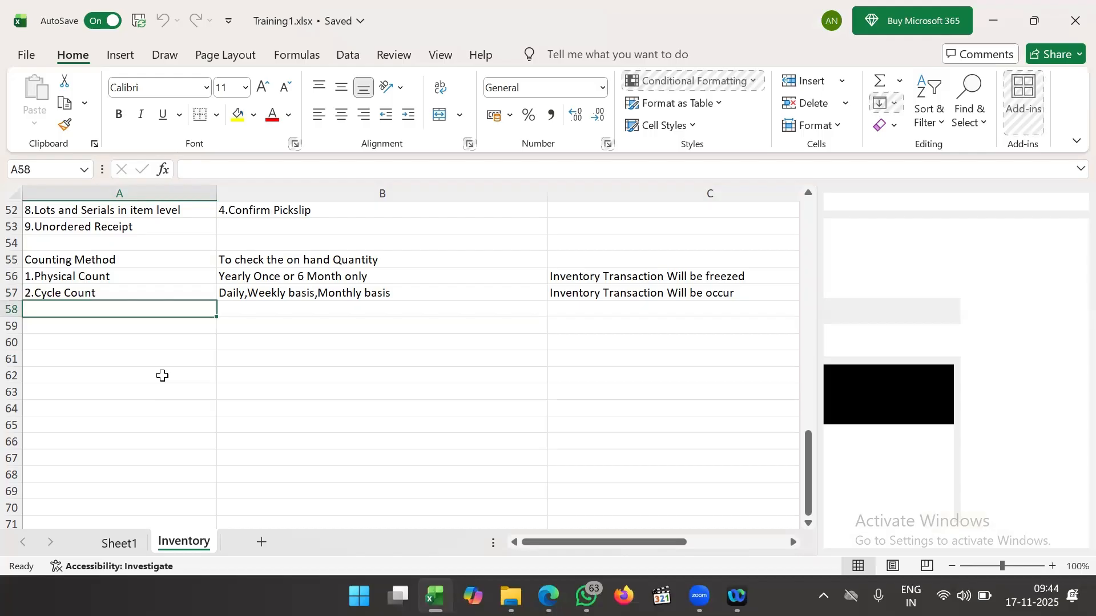
type("1")
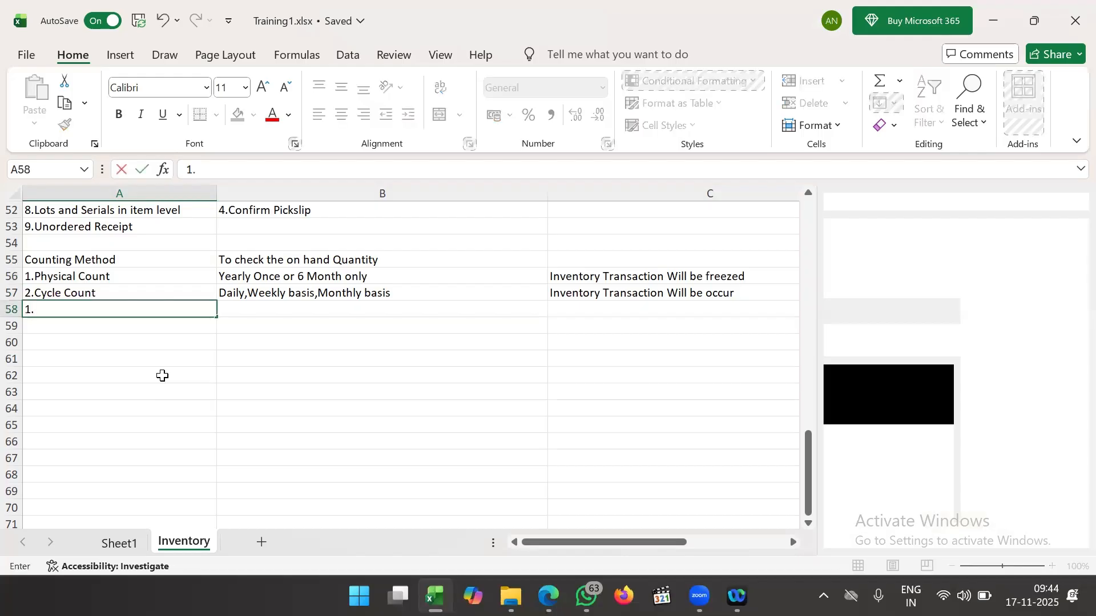
type(".ABC Classification")
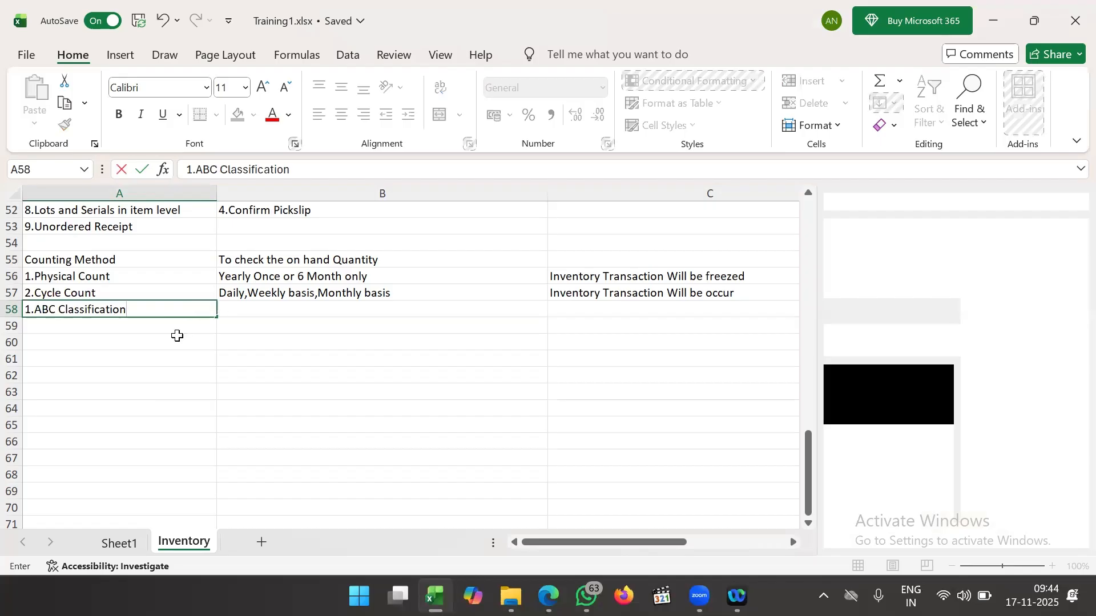
left_click(153, 331)
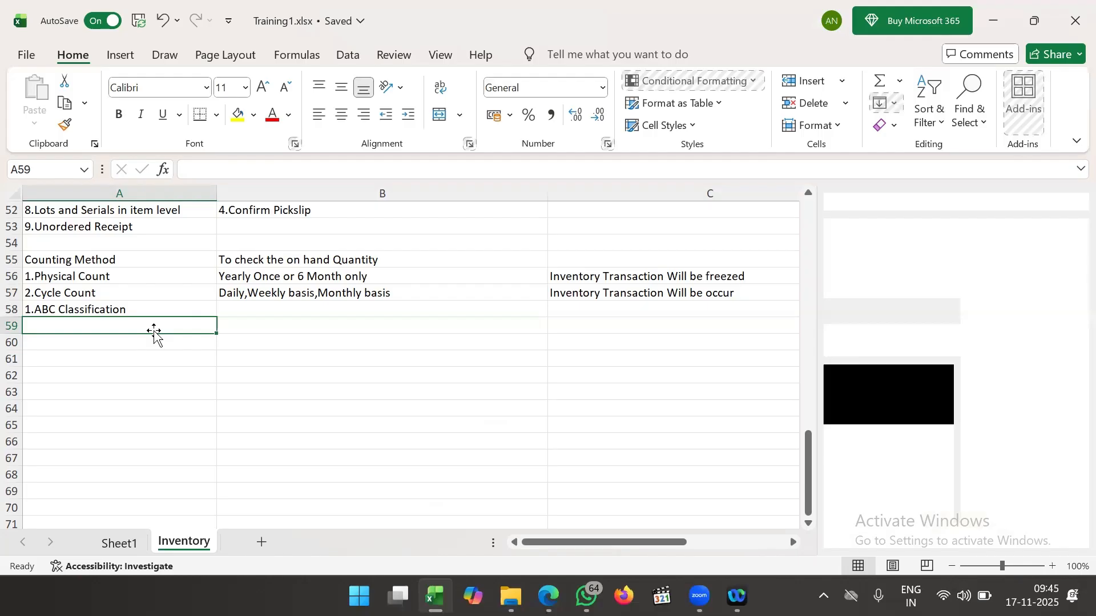
- Remove the "1." prefix from cell A58 so the entry reads "ABC Classification"
left_click(239, 294)
left_click(170, 315)
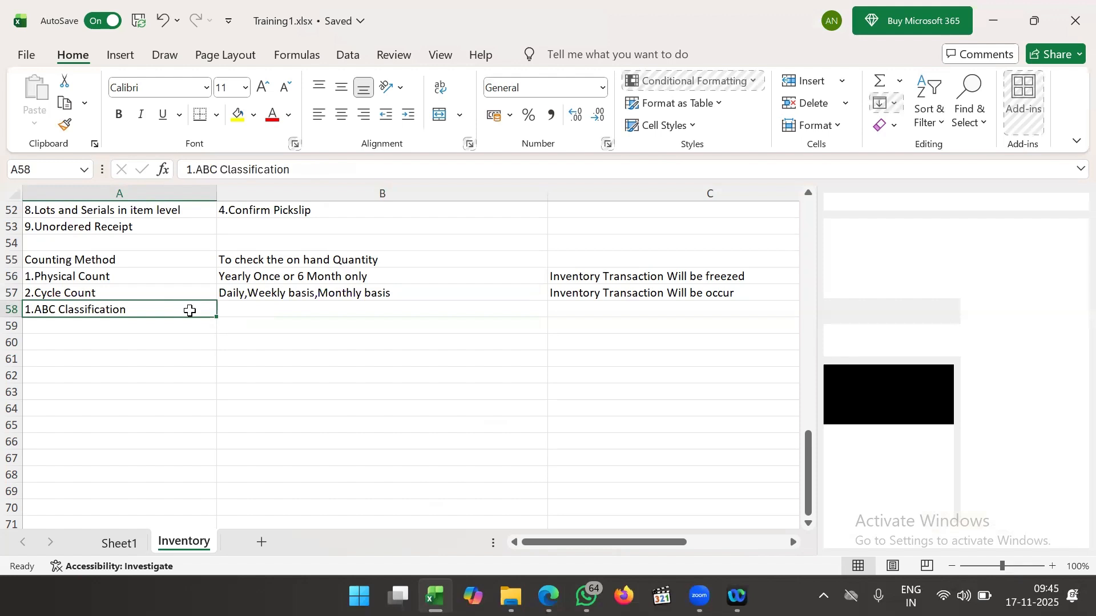
left_click(166, 331)
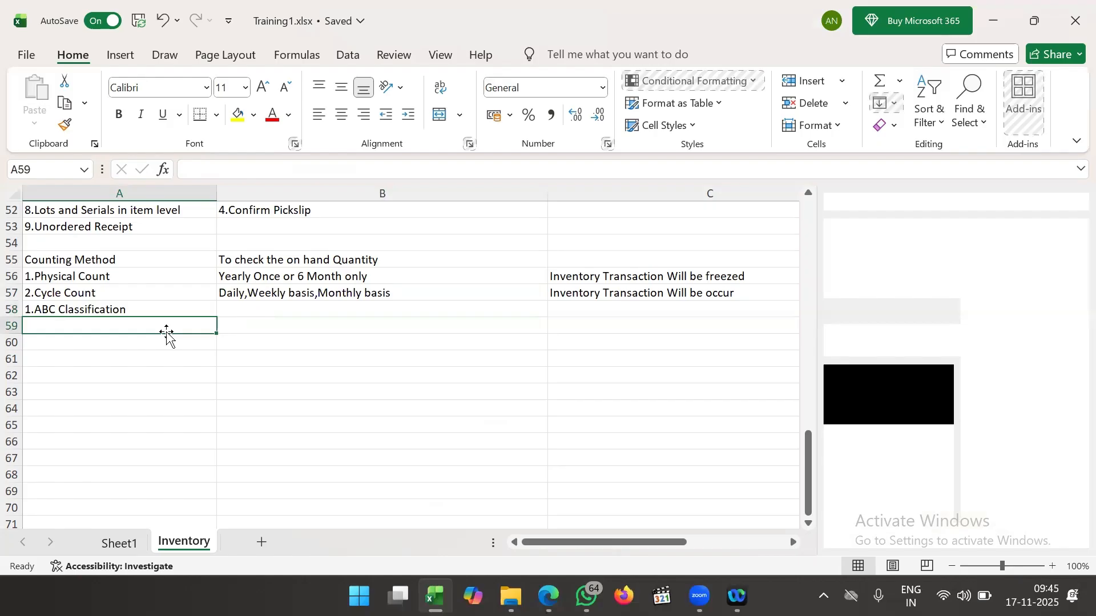
double_click(37, 309)
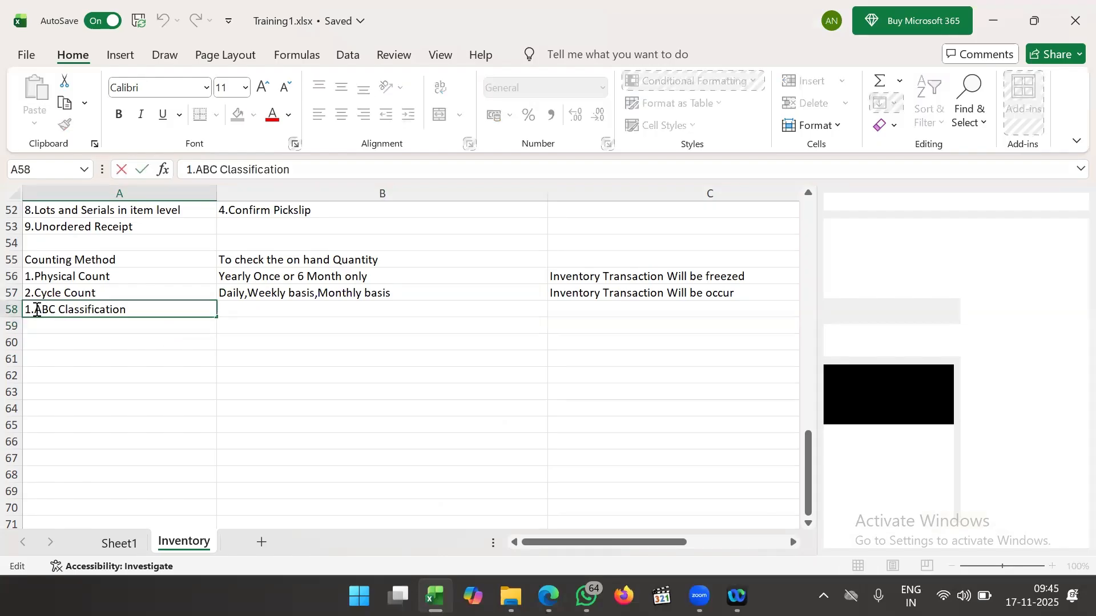
key("BackSpace")
key("BackSpace")
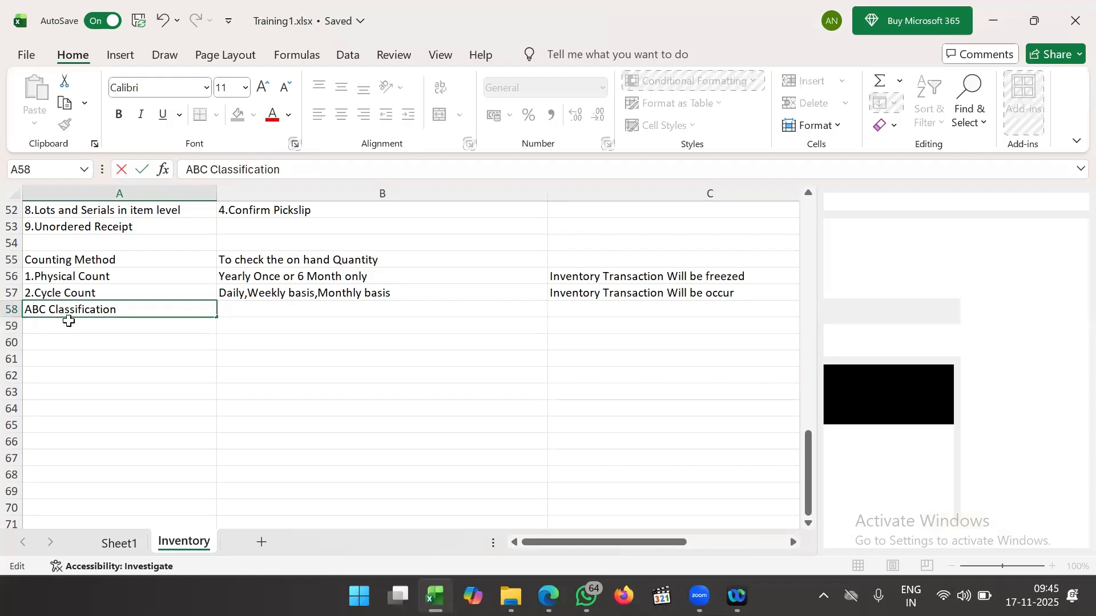
key("Return")
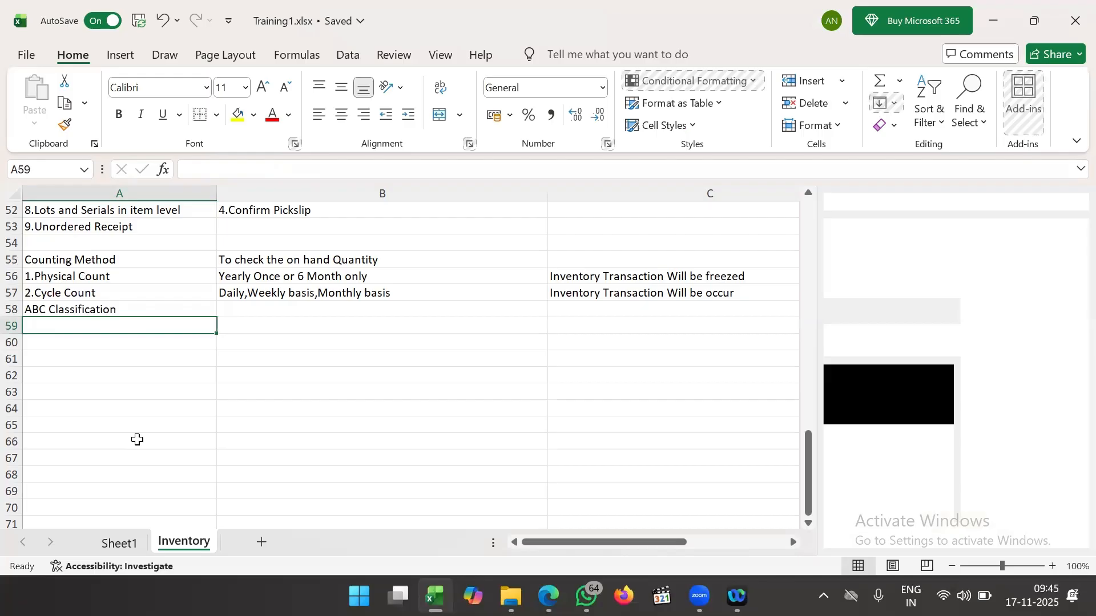
- Enter "1.ABC Classification Sets" in cell A59, directly below the ABC Classification heading
type("1")
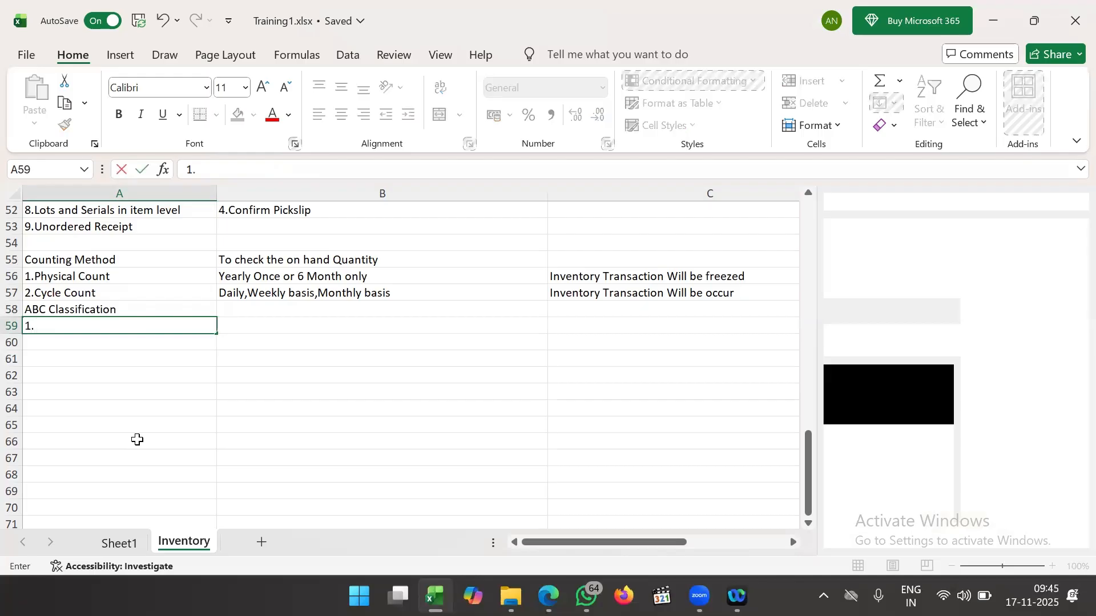
type(".ABC CL")
key("BackSpace")
type("lassific")
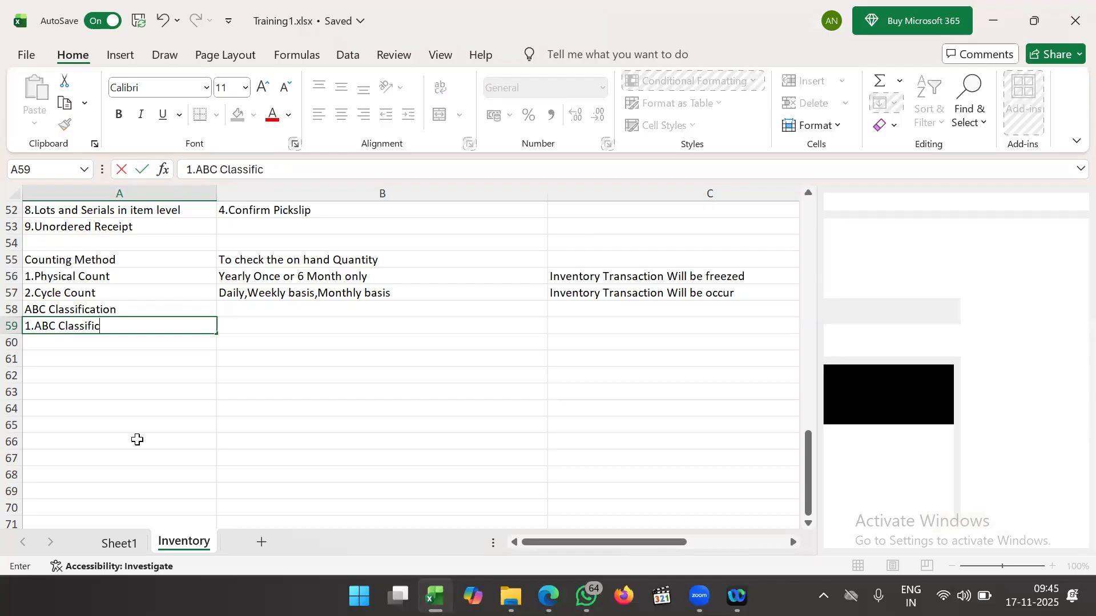
type("ation Sets")
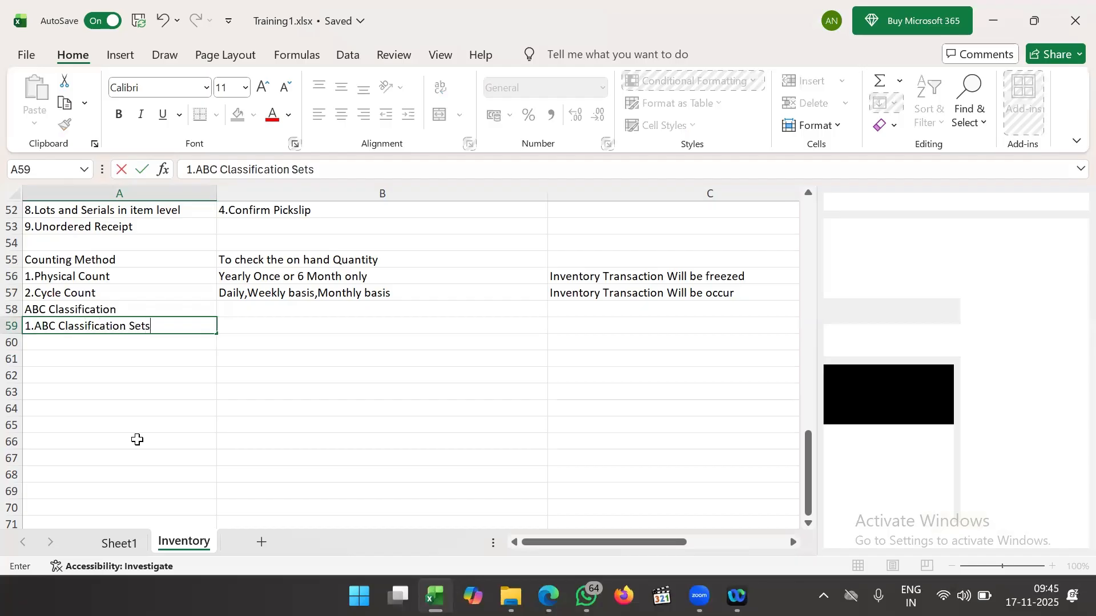
left_click(166, 338)
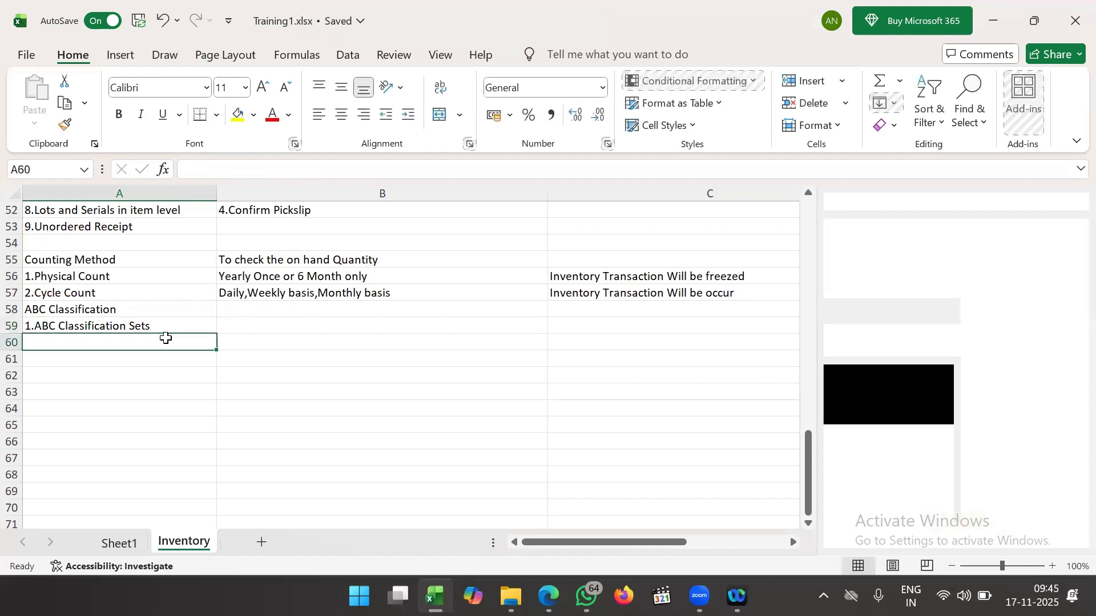
- Enter "2.ABC Assignment group" in cell A60, below the ABC Classification Sets entry
type("2")
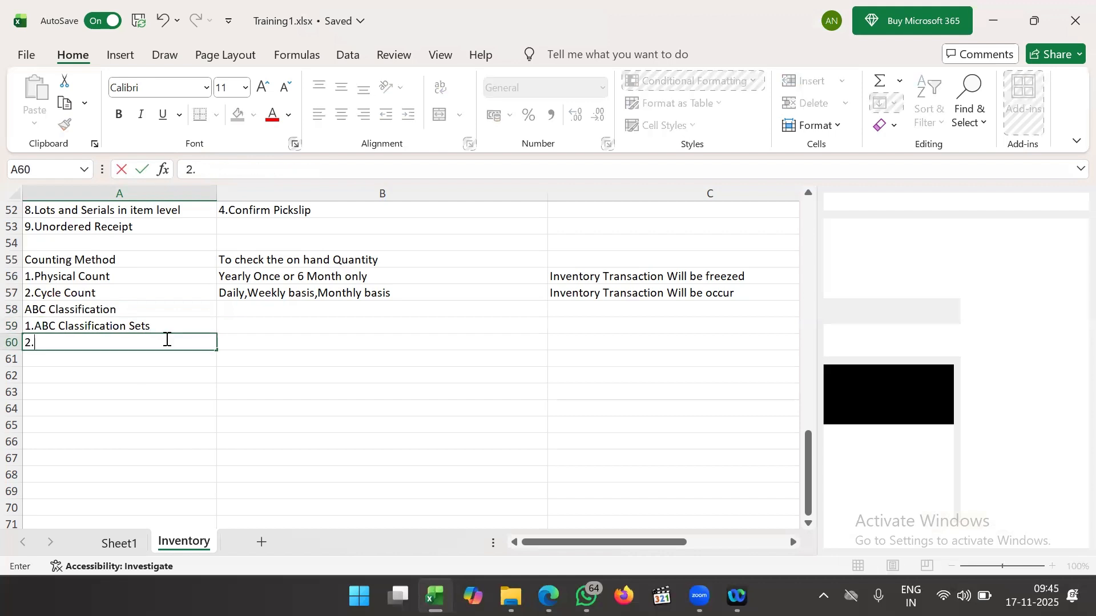
type(".ABC Assignment")
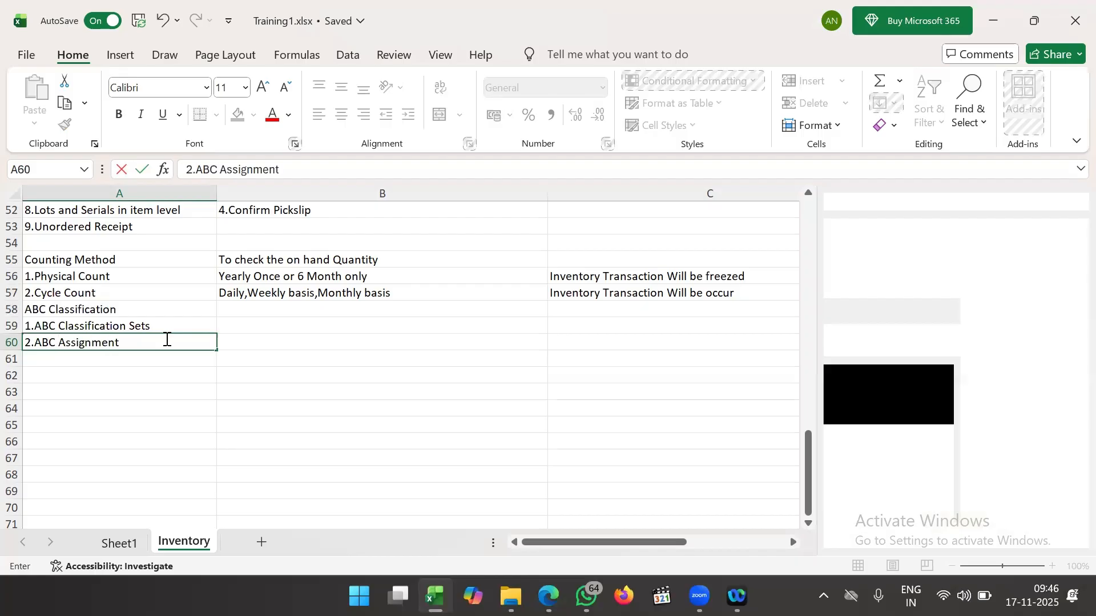
type(" group")
key("Return")
- Describe ABC Classification Sets in cell B59 as "To classify the item and which control you are going to proceed"
left_click_drag(183, 322, 261, 323)
left_click(263, 324)
double_click(265, 325)
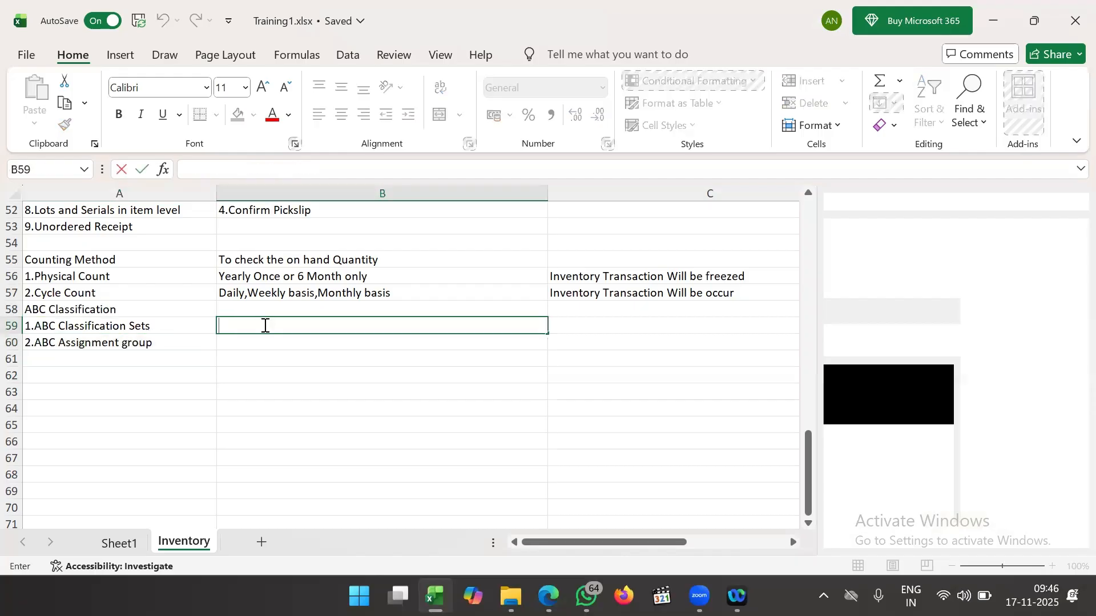
type("To classif")
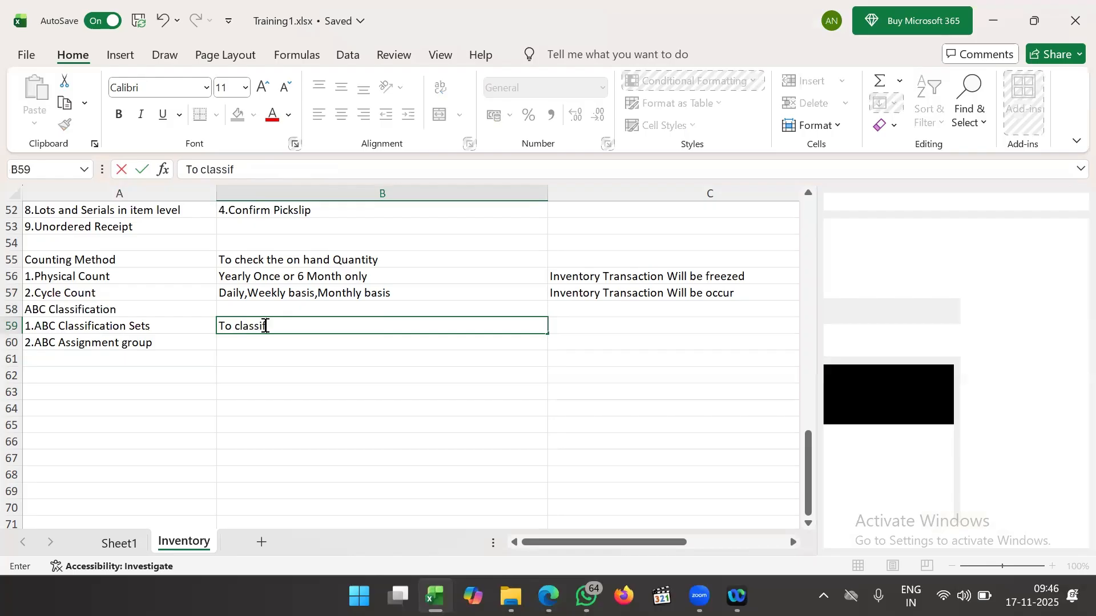
type("y the item")
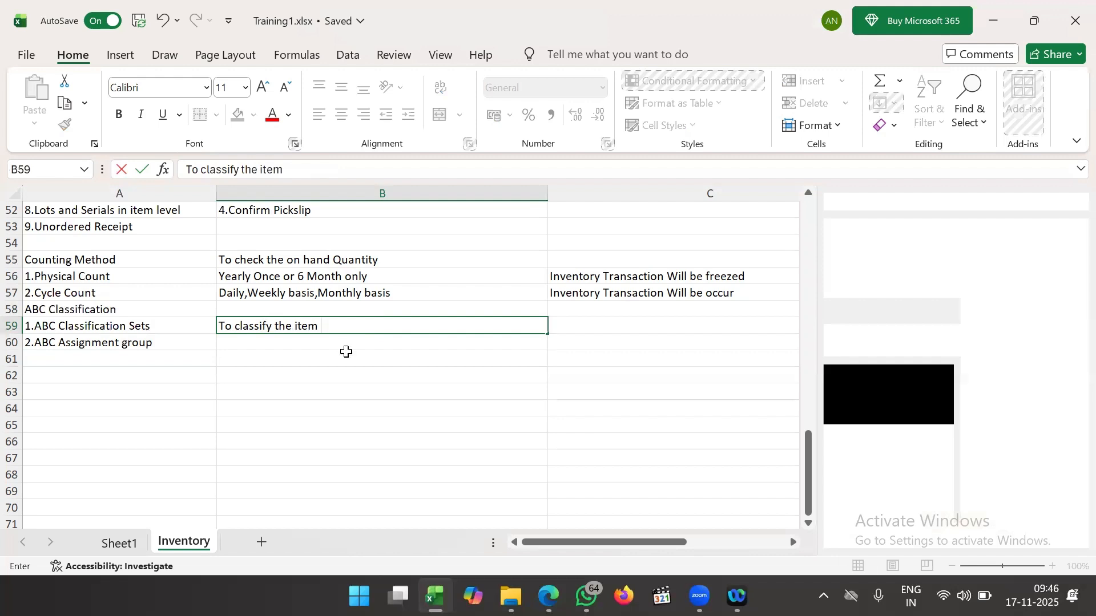
type(" and which control")
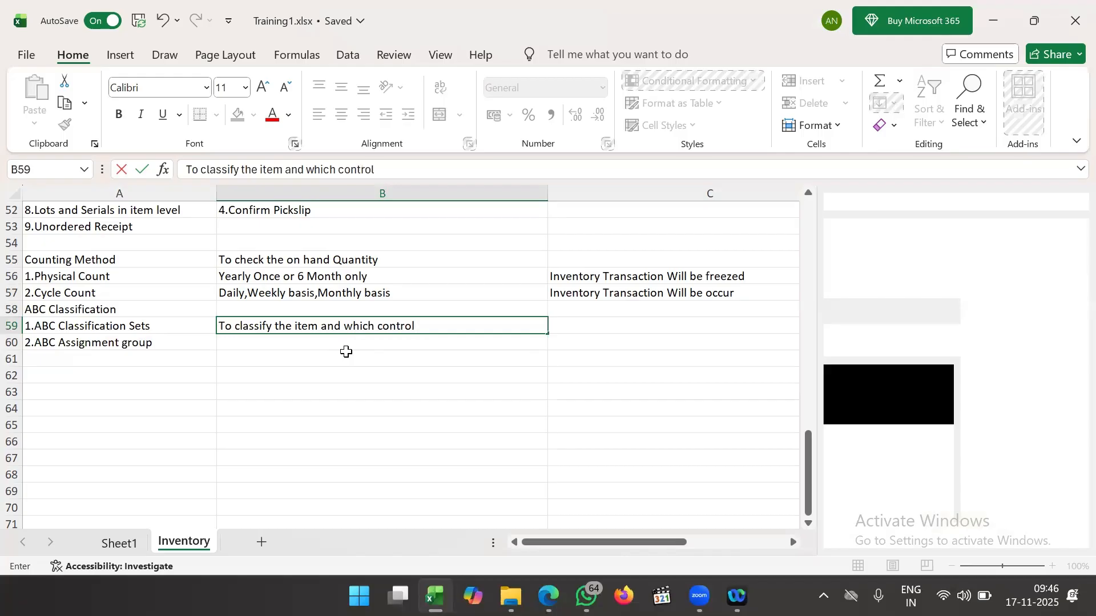
type(" yoy")
key("BackSpace")
type("u are going")
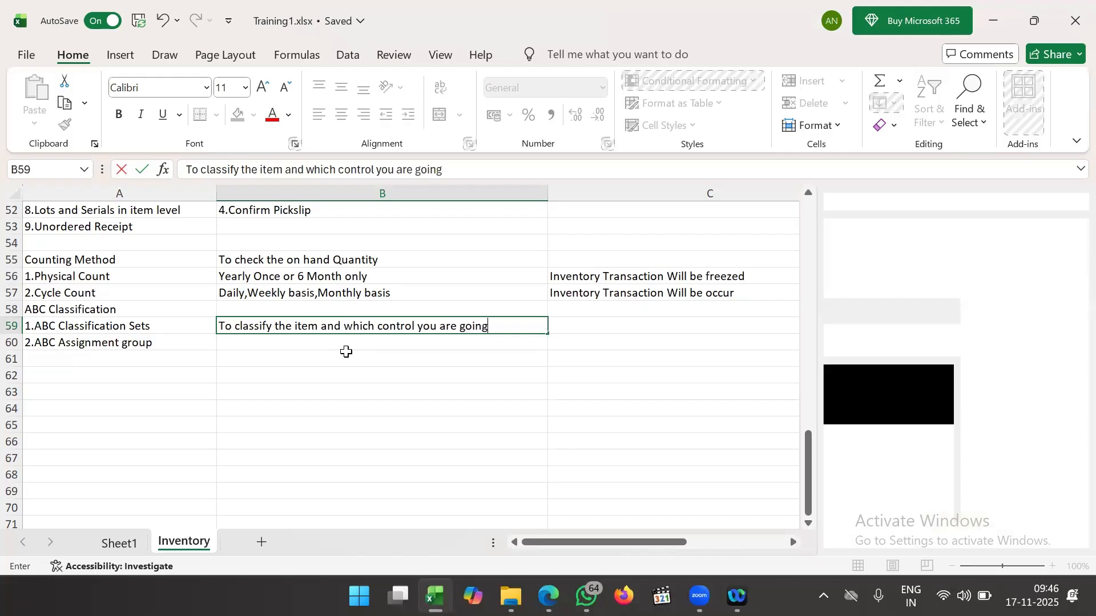
type(" to procees")
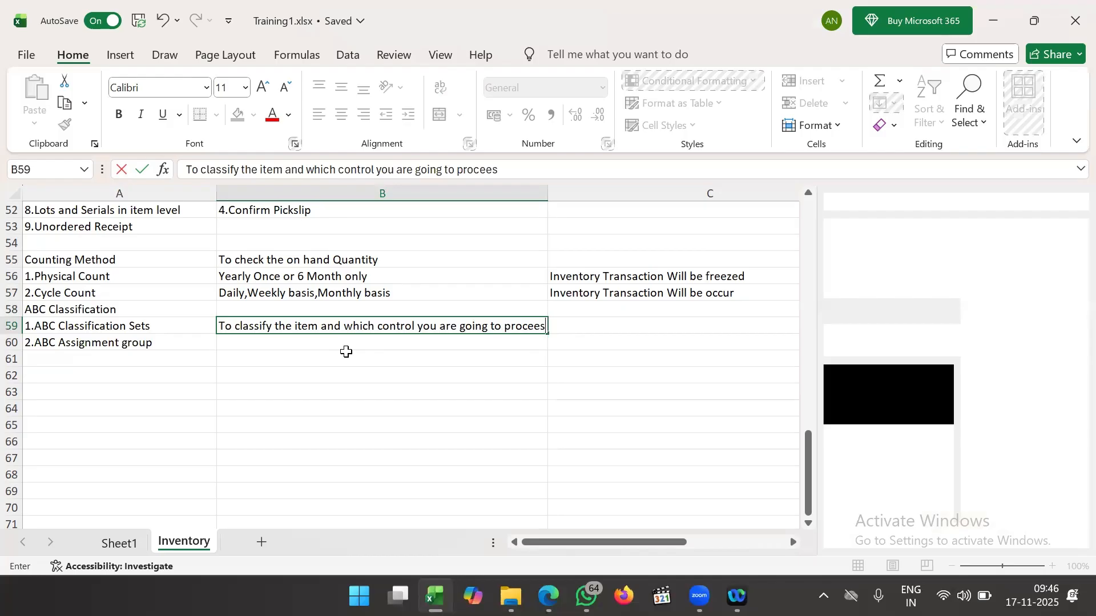
key("BackSpace")
type("d")
left_click(353, 342)
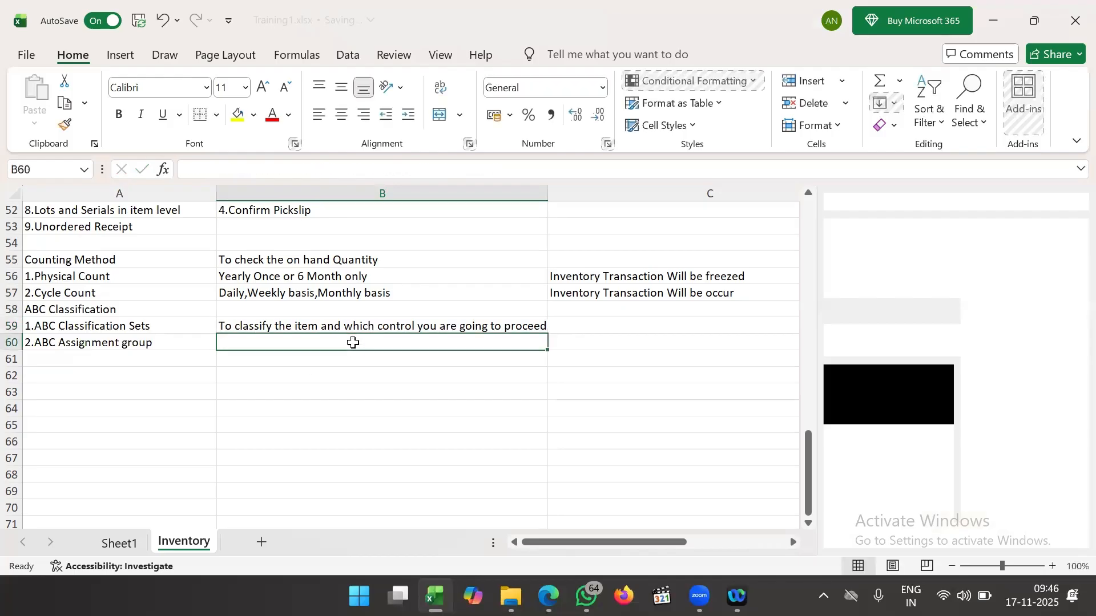
- Describe ABC Assignment group in cell B60 as "To add,delete the item in the ABC Class"
left_click(269, 405)
left_click(298, 341)
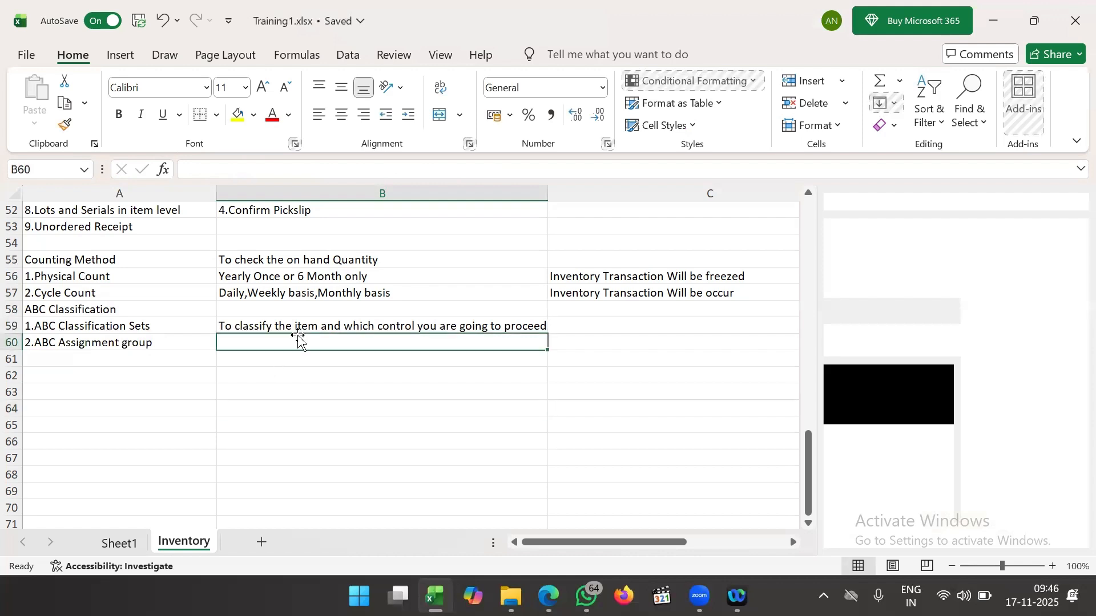
left_click(153, 344)
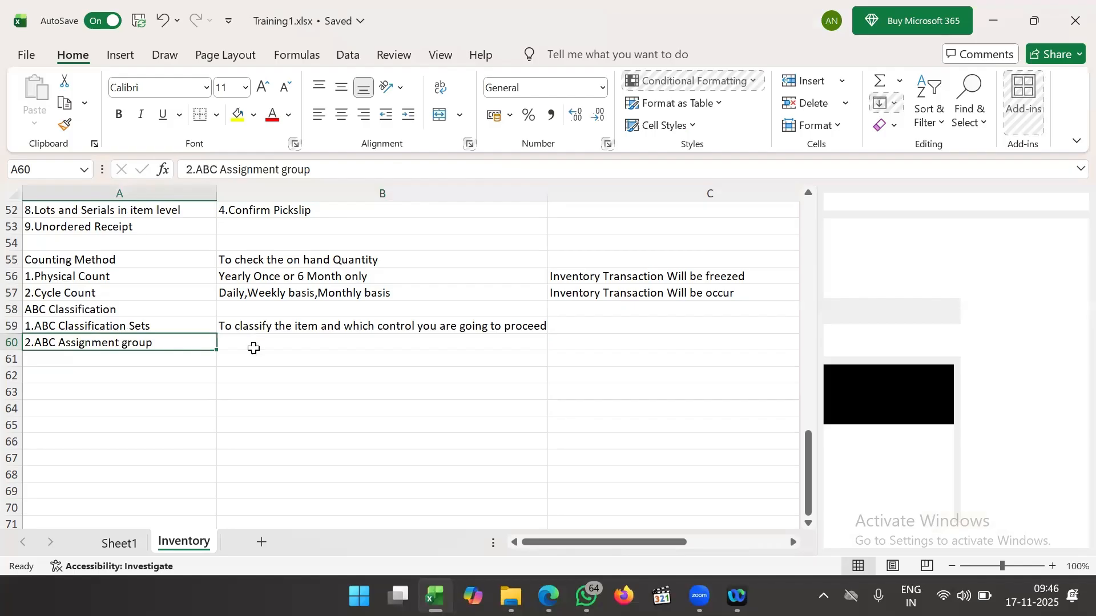
left_click(258, 341)
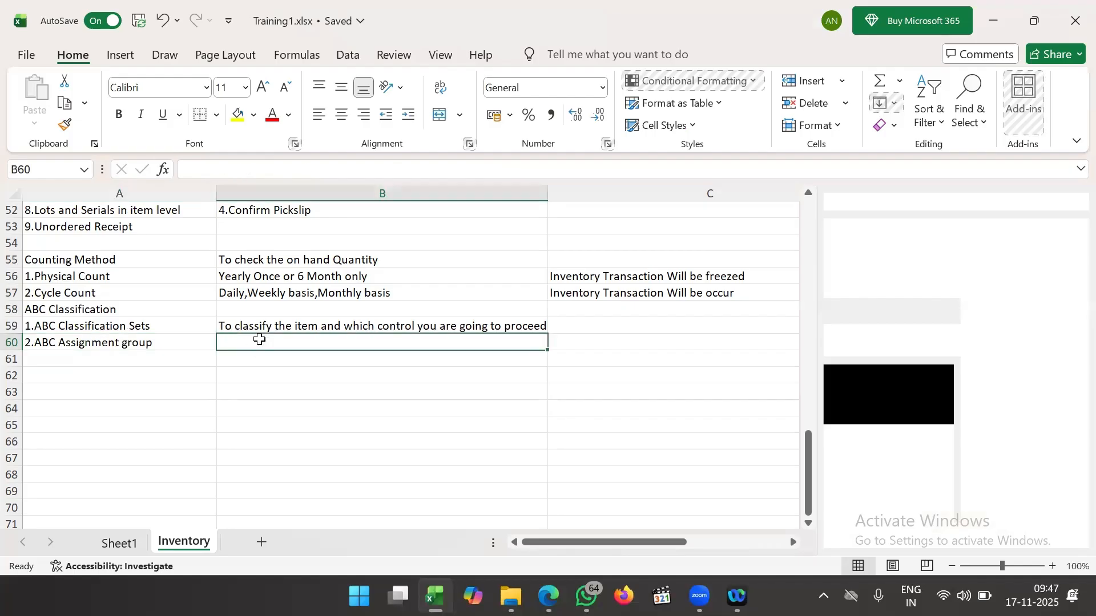
type("Ton")
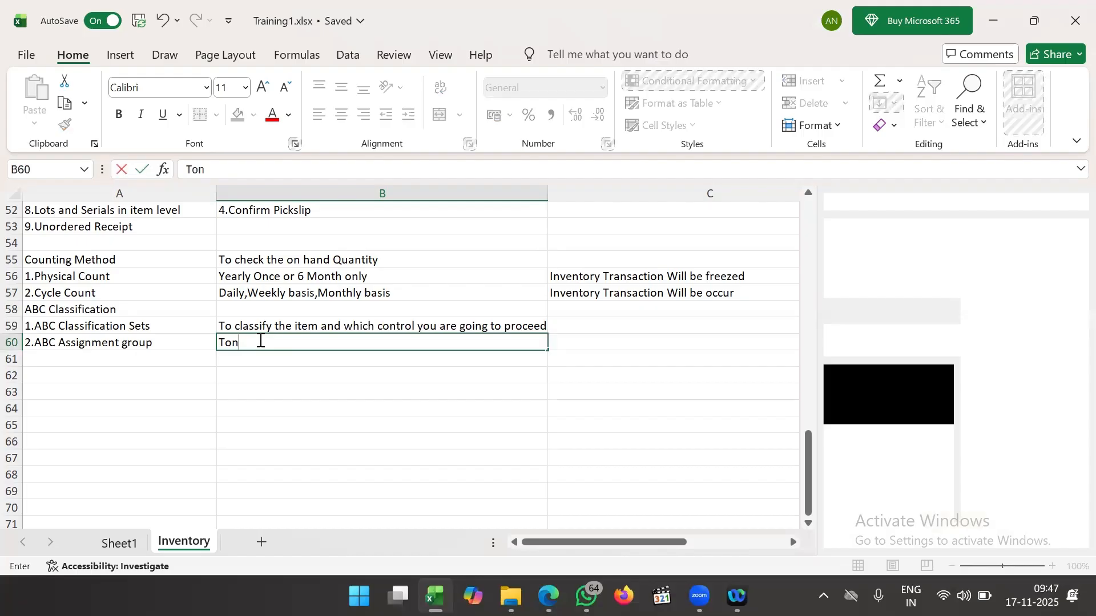
key("BackSpace")
type("ad")
key("BackSpace")
type("dd,delete")
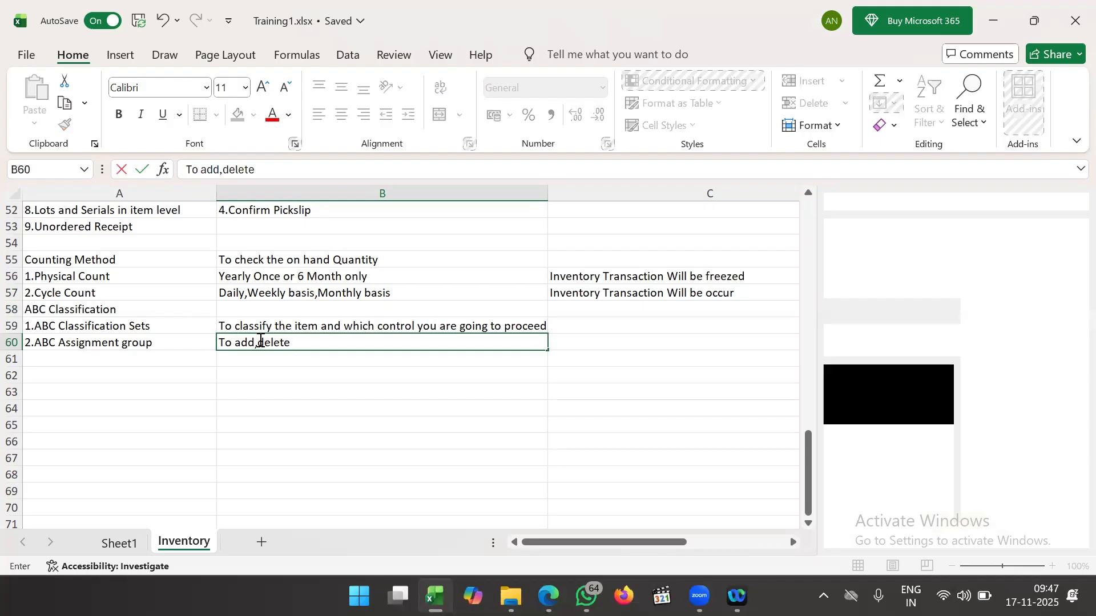
type(" the item in the ")
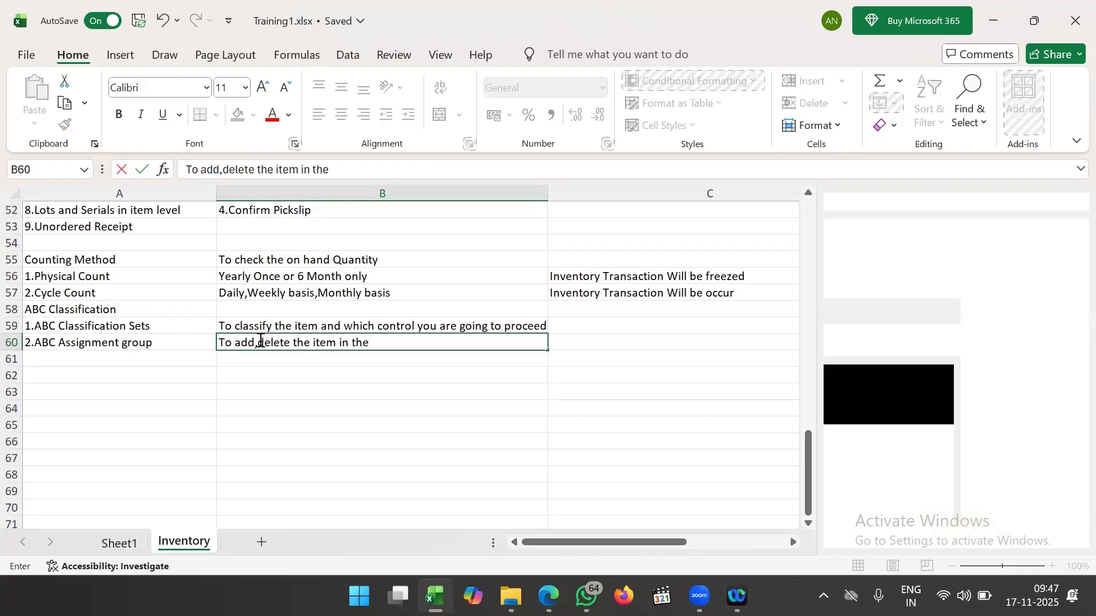
type("ABC Class")
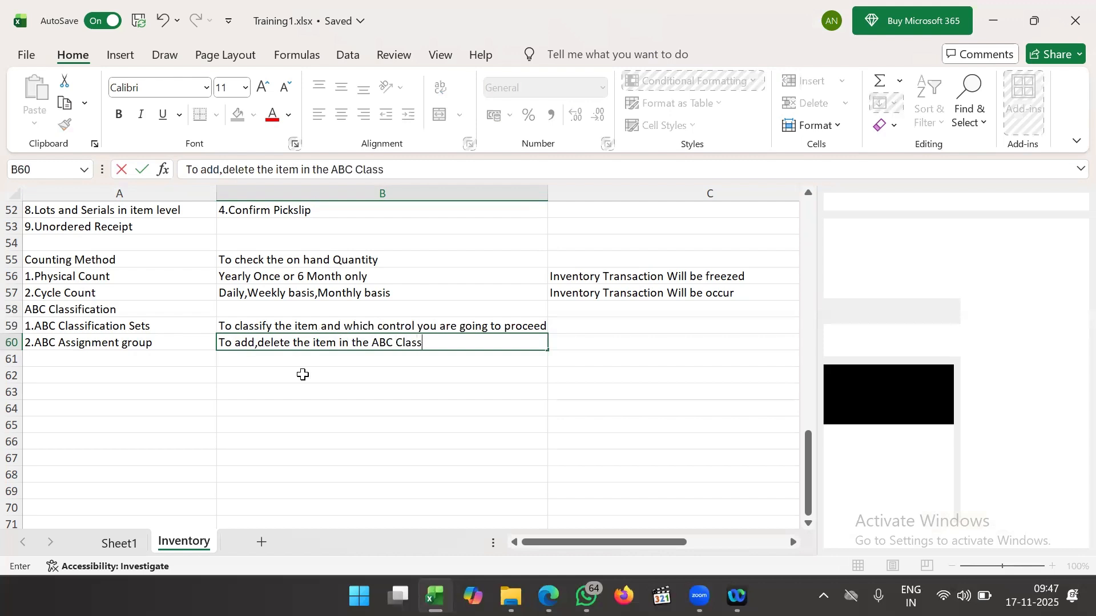
left_click(302, 374)
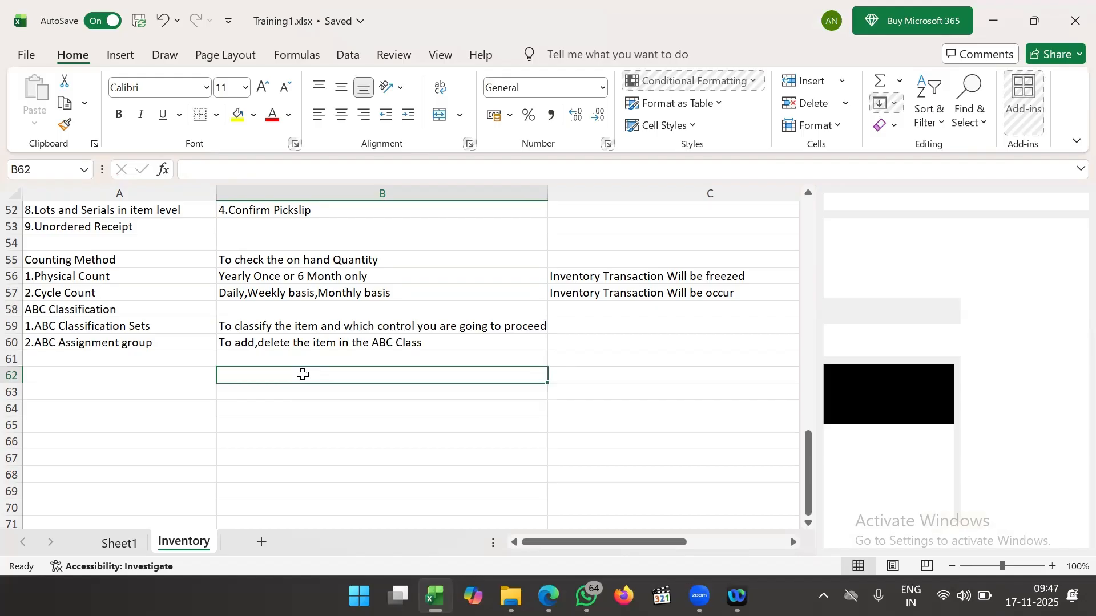
- Review the ABC Assignment group entry and its description, along with the whole Counting Method notes block and the Cycle Count entry
left_click(358, 343)
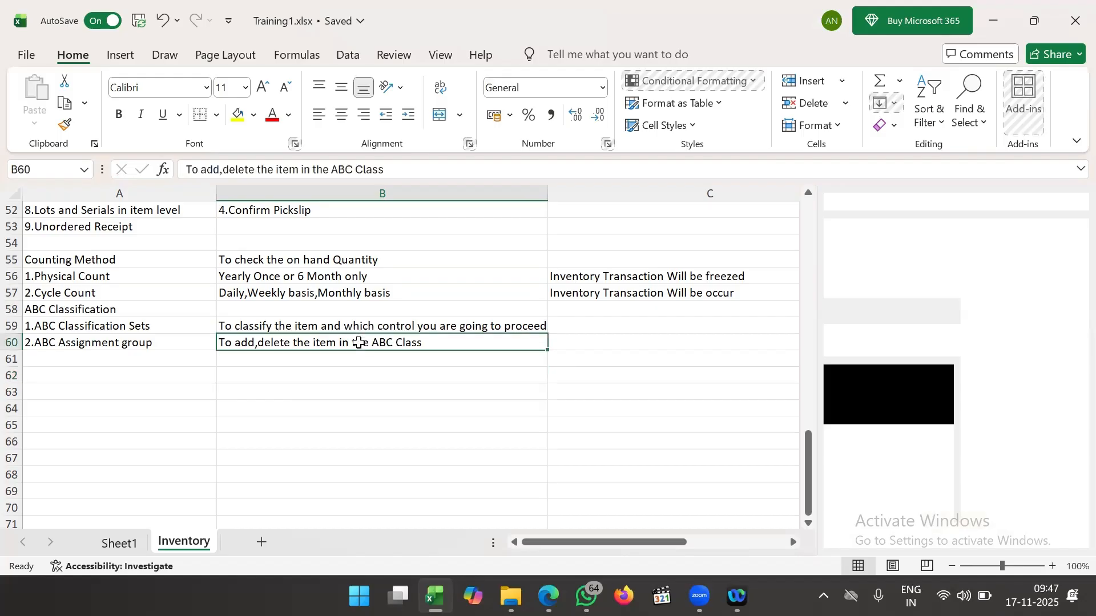
left_click(158, 340)
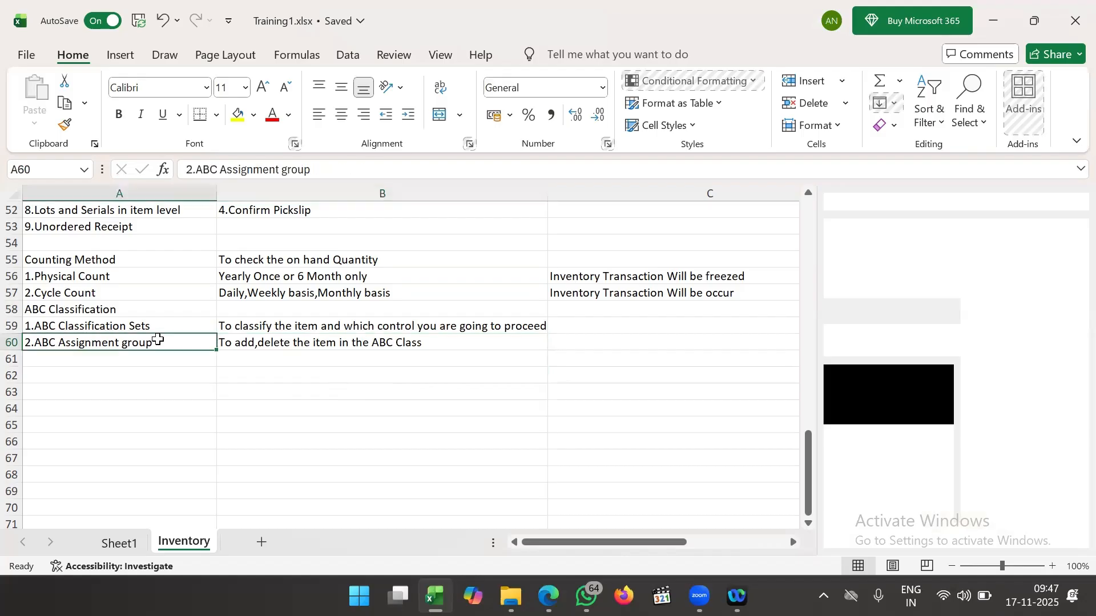
left_click(346, 343)
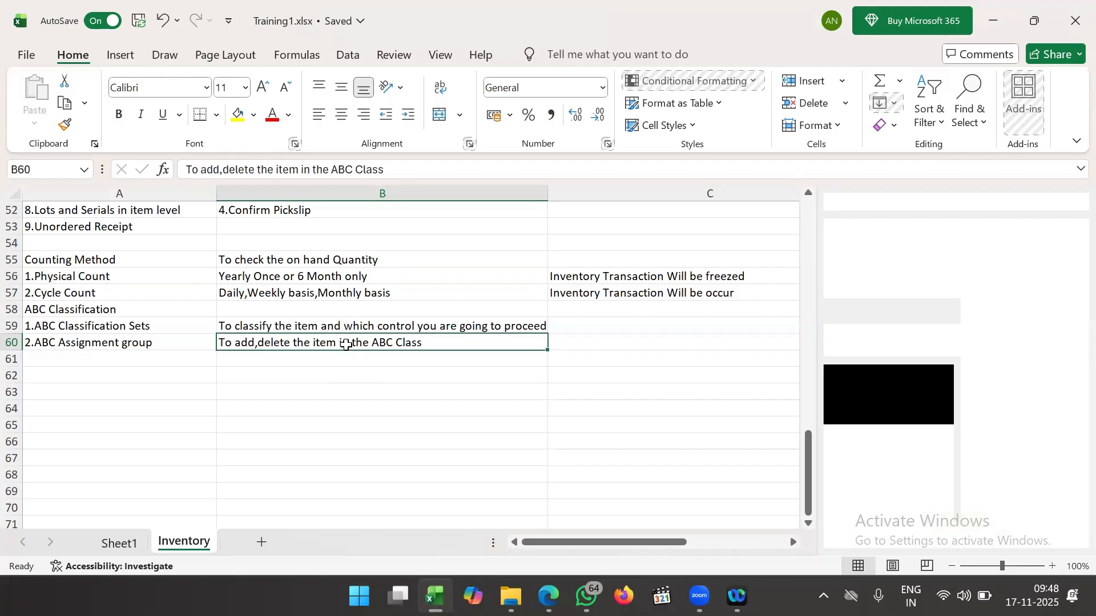
left_click(439, 363)
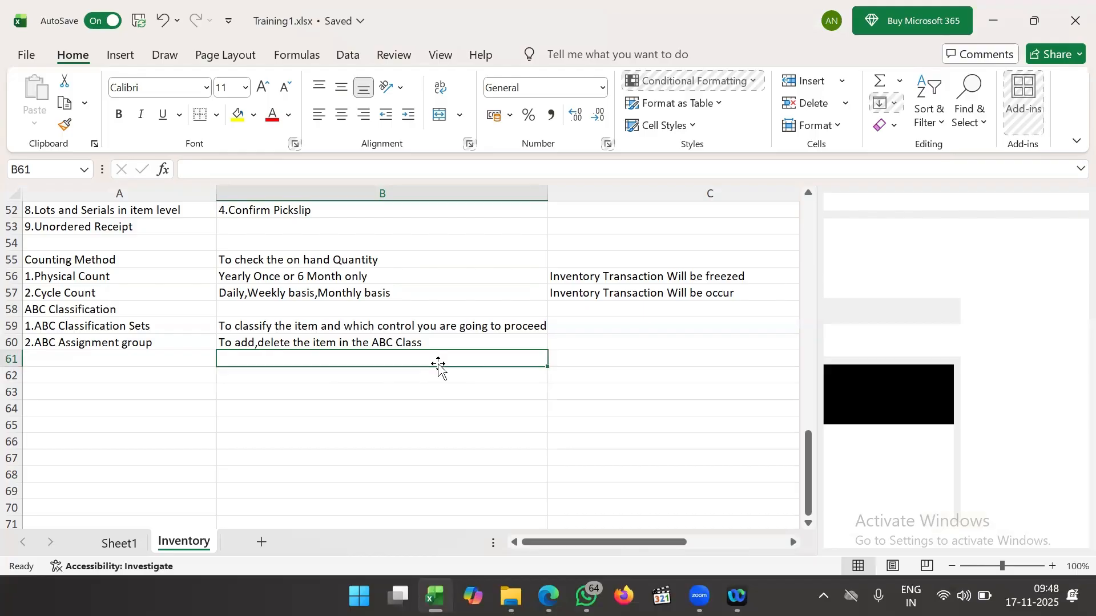
left_click_drag(105, 260, 611, 337)
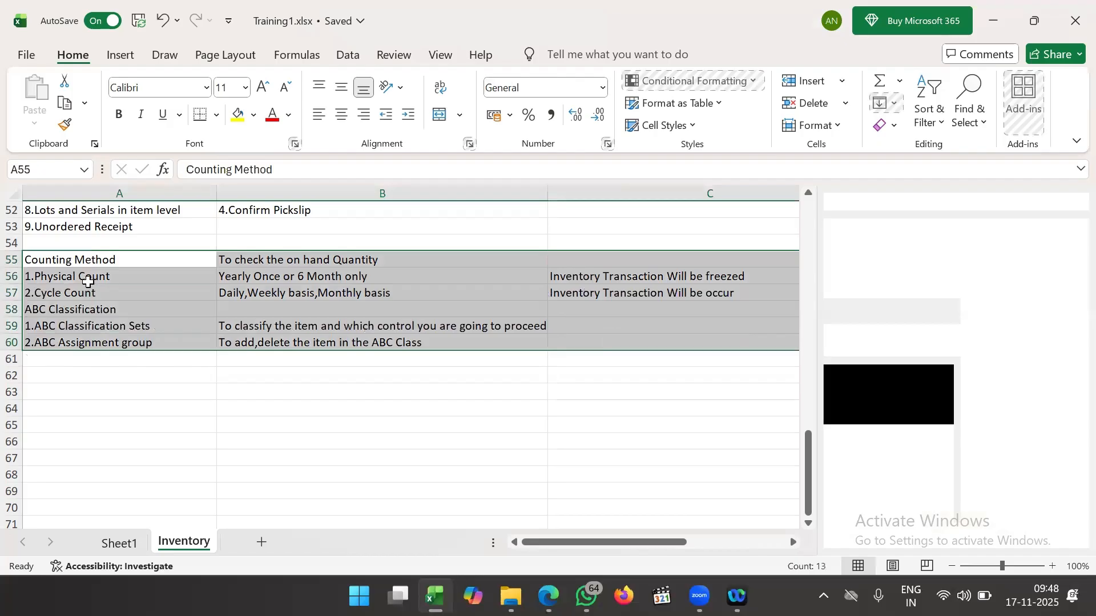
left_click(118, 297)
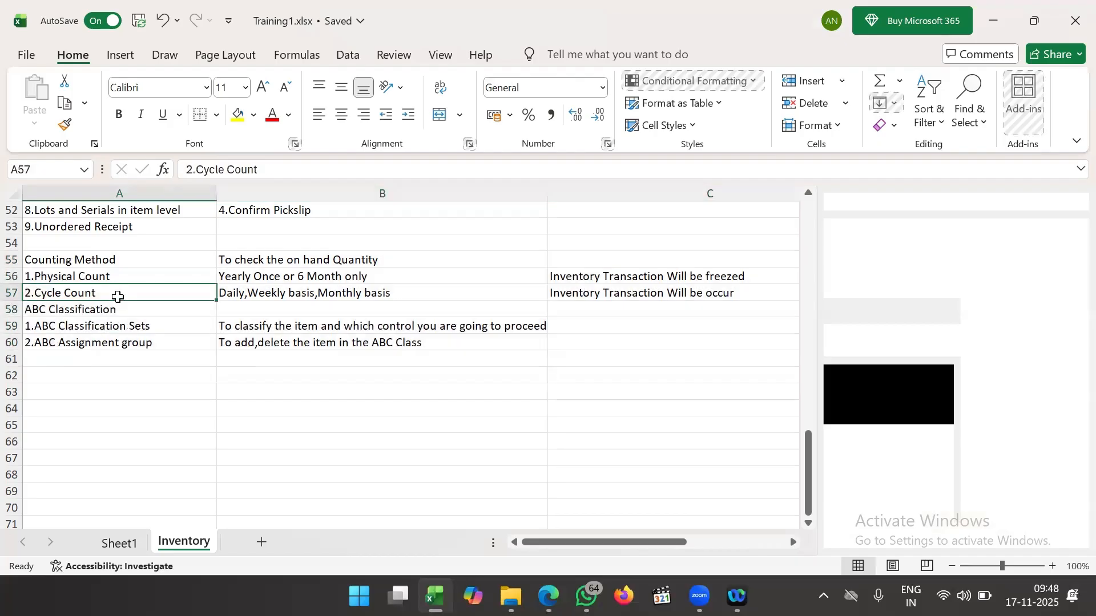
left_click(183, 389)
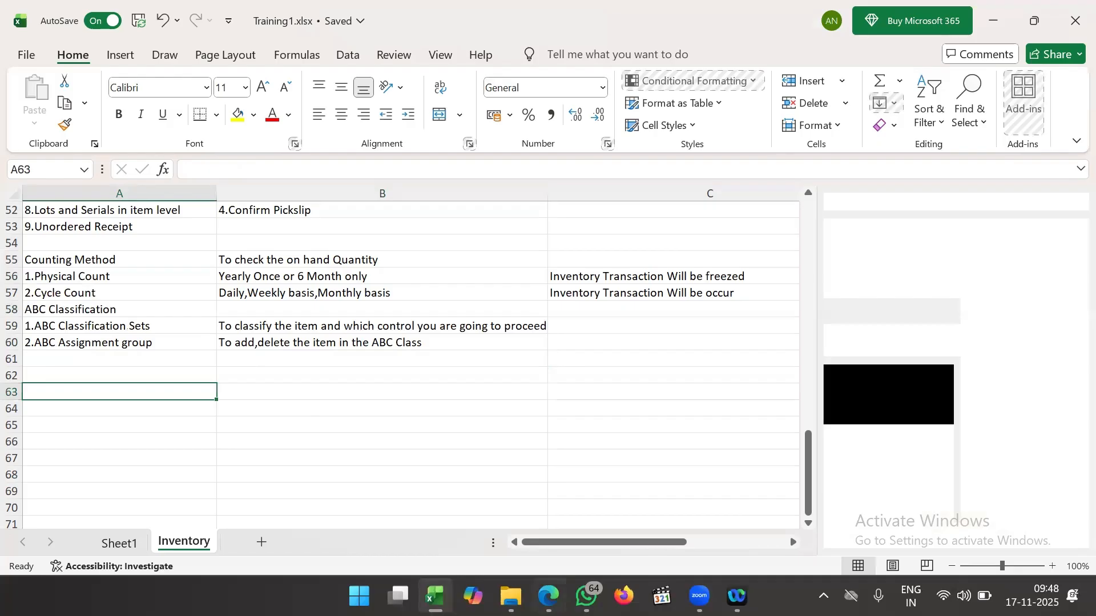
- Switch to the Oracle application in Edge and open the search page of Setup and Maintenance
left_click(548, 596)
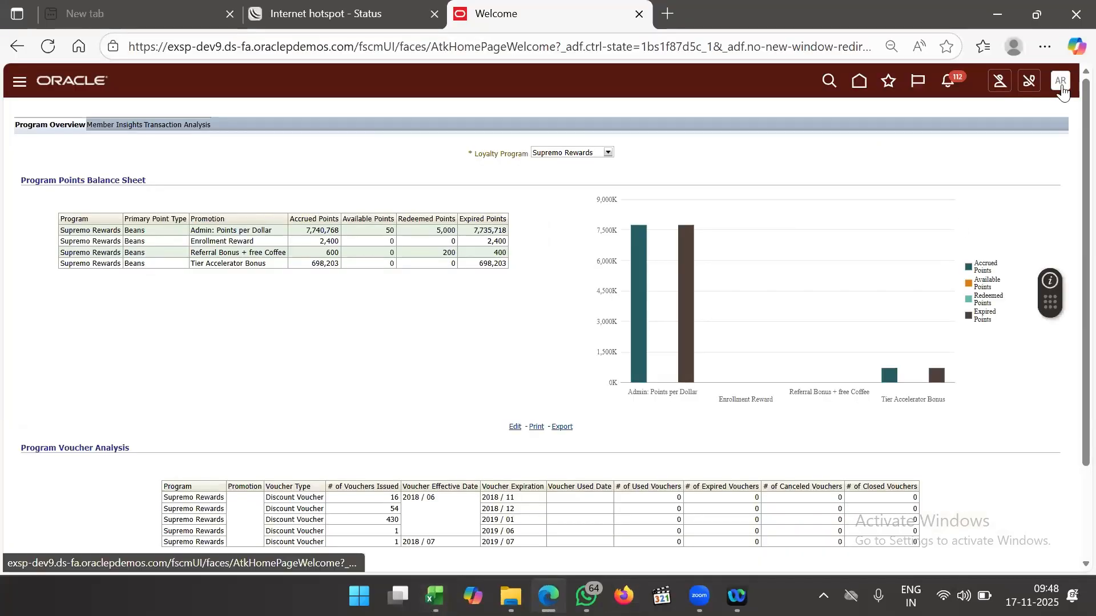
left_click(1060, 86)
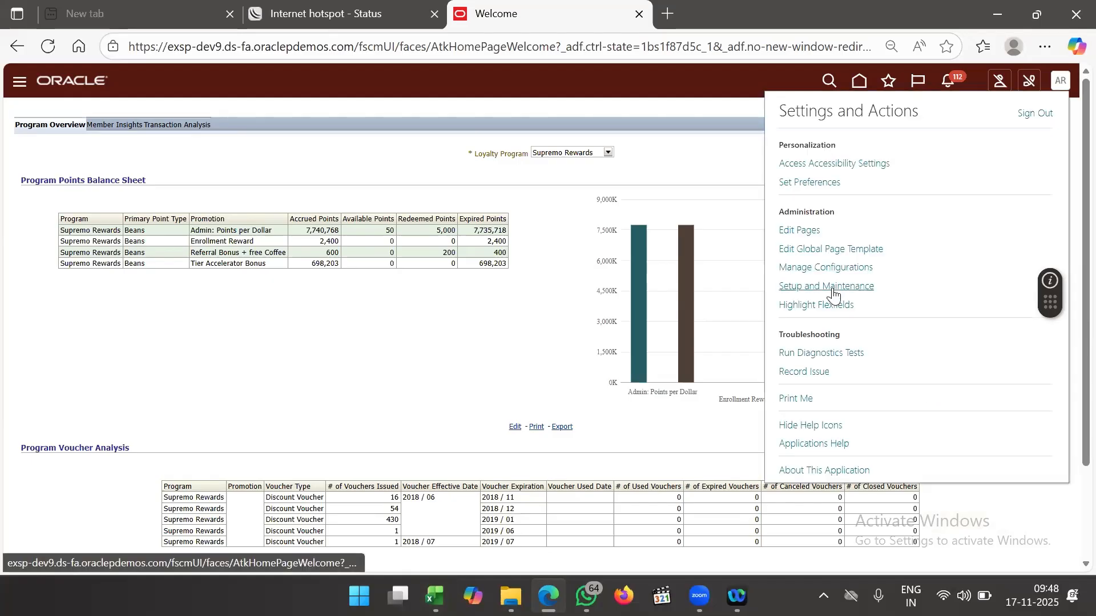
left_click(833, 292)
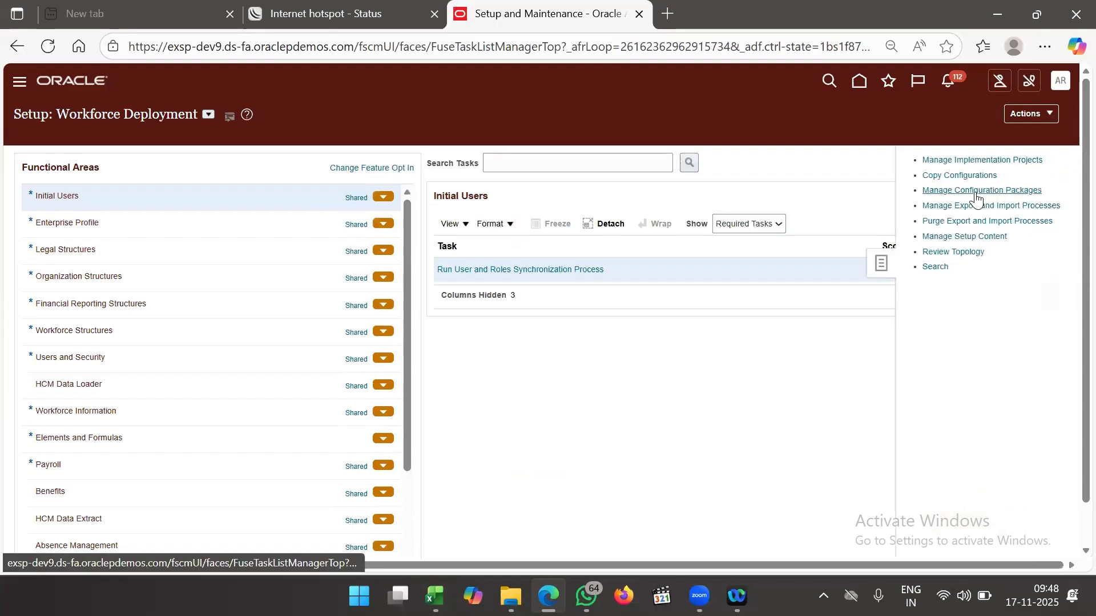
left_click(936, 267)
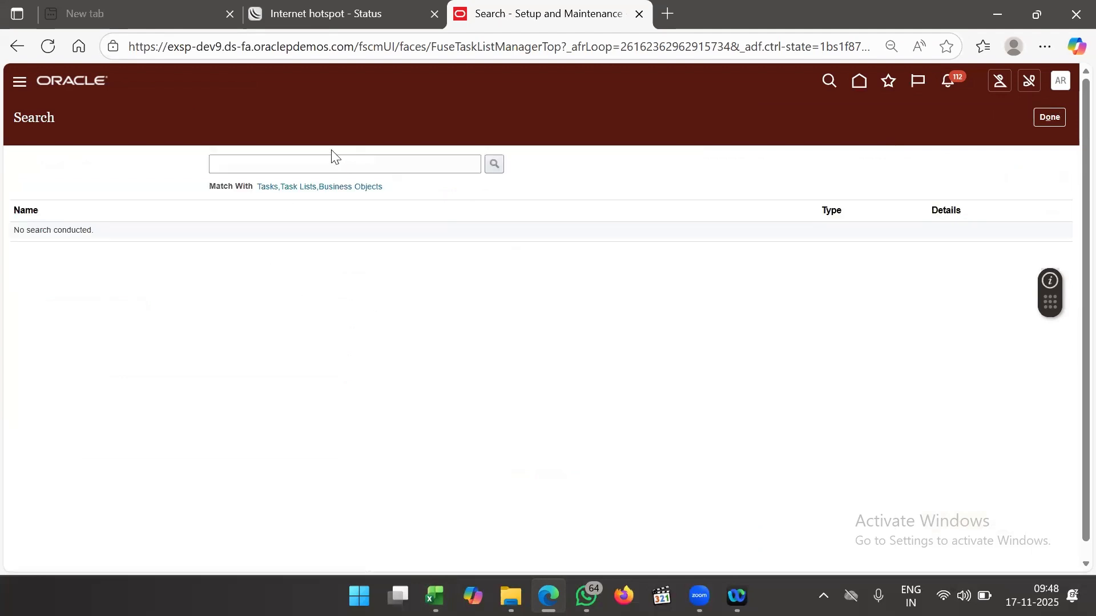
- Search the setup tasks for "manage abc" and open the Manage ABC Classification Sets task
left_click(342, 163)
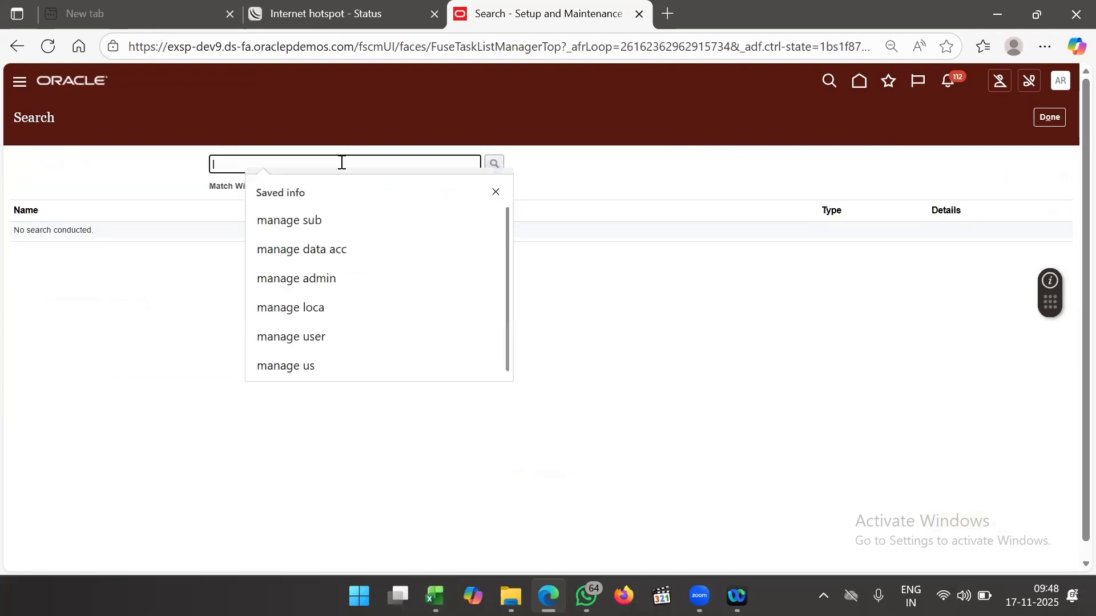
type("man")
key("BackSpace")
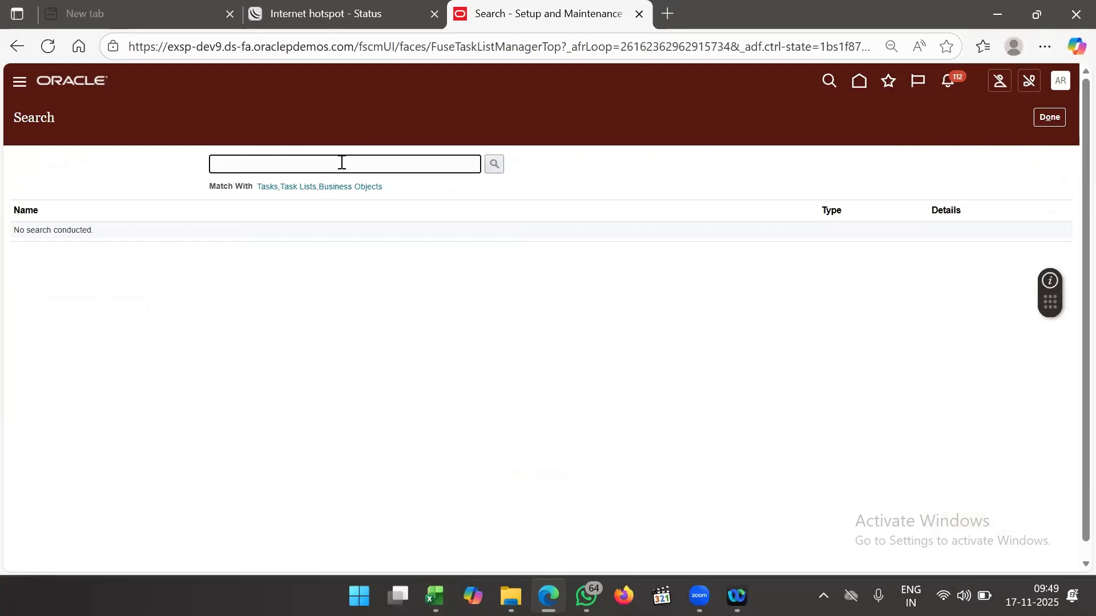
type("manage abc")
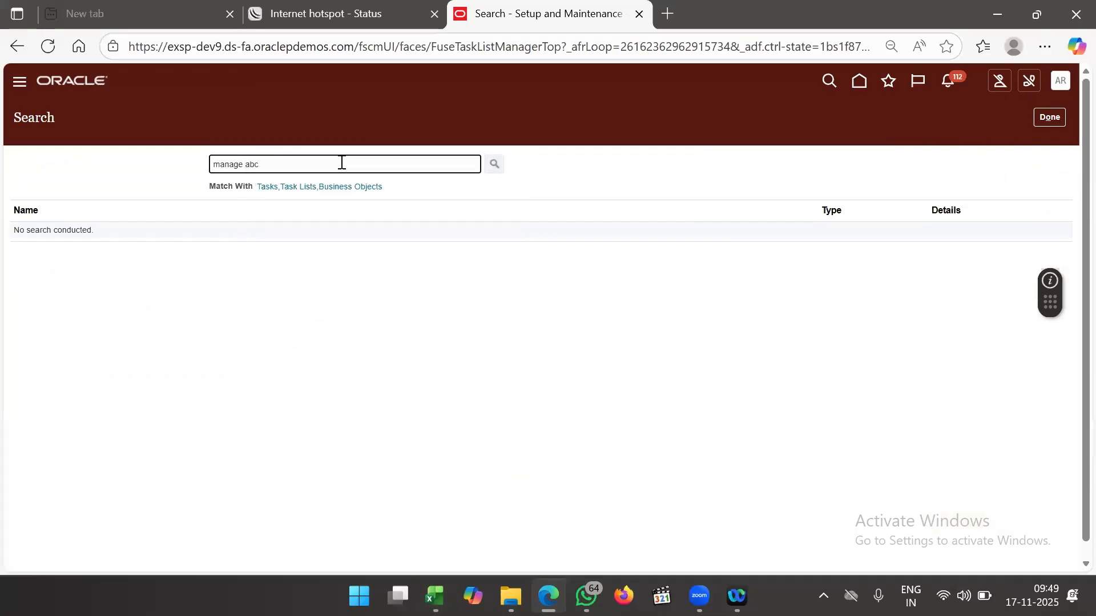
key("Return")
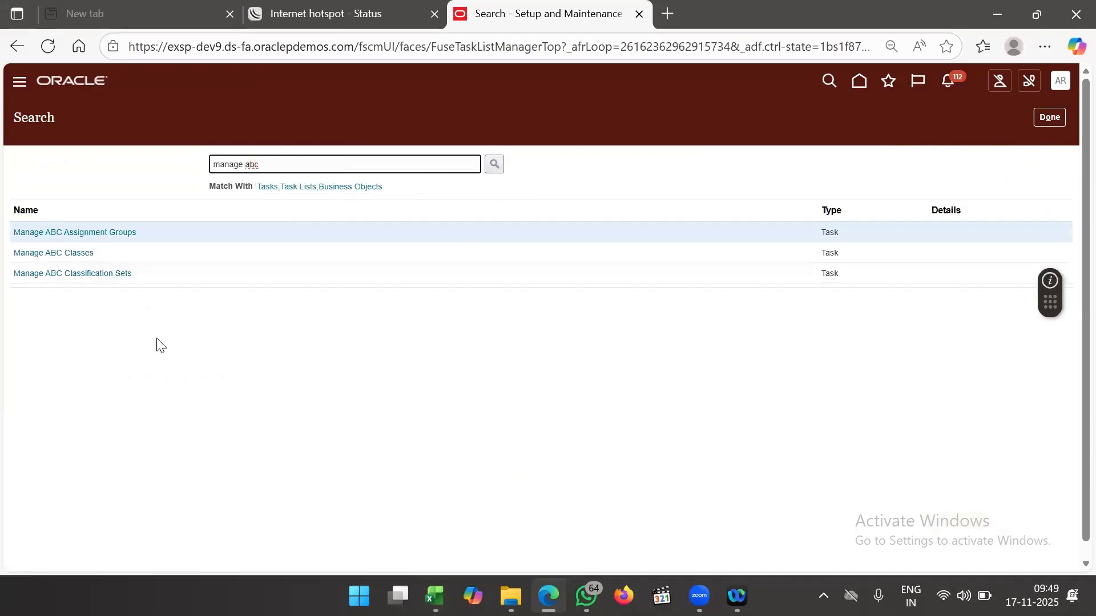
left_click(86, 273)
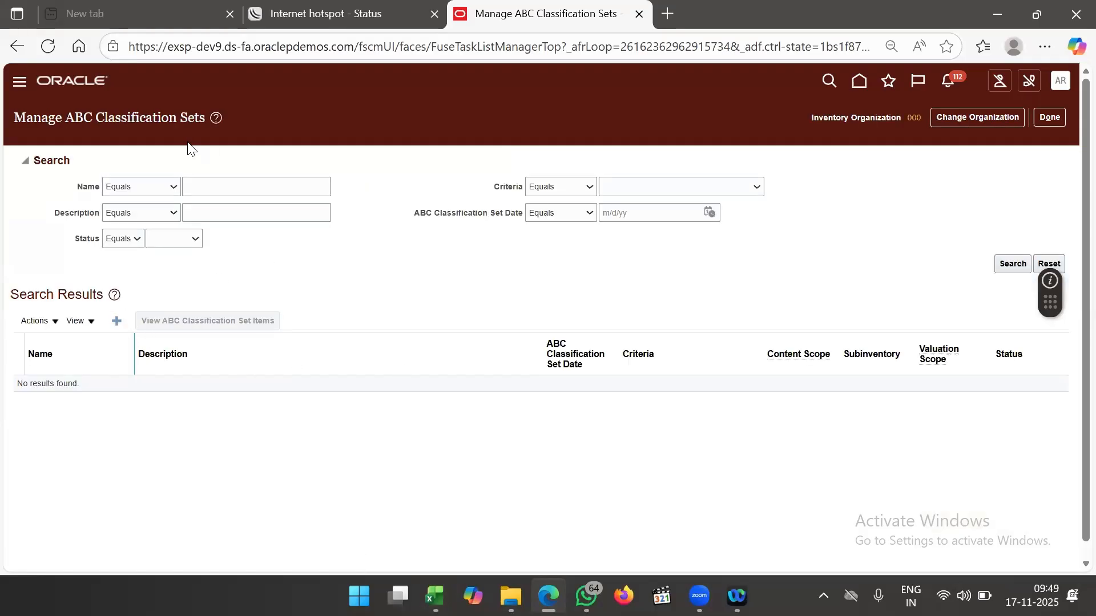
left_click(117, 322)
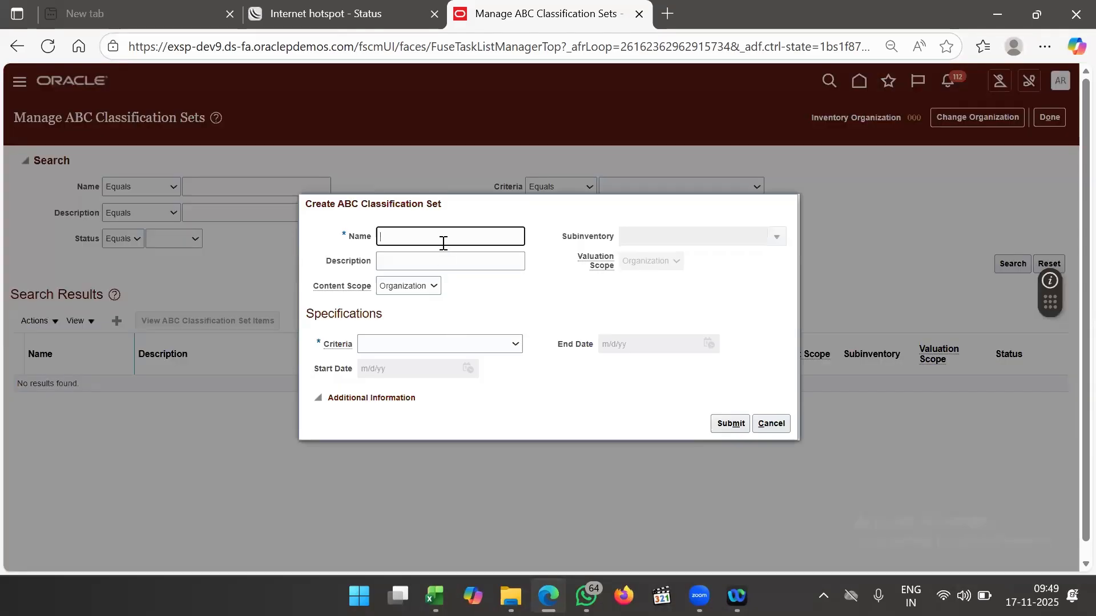
type("ABI_CLASSIFICATION SET")
left_click_drag(494, 236, 298, 236)
key("ctrl+c")
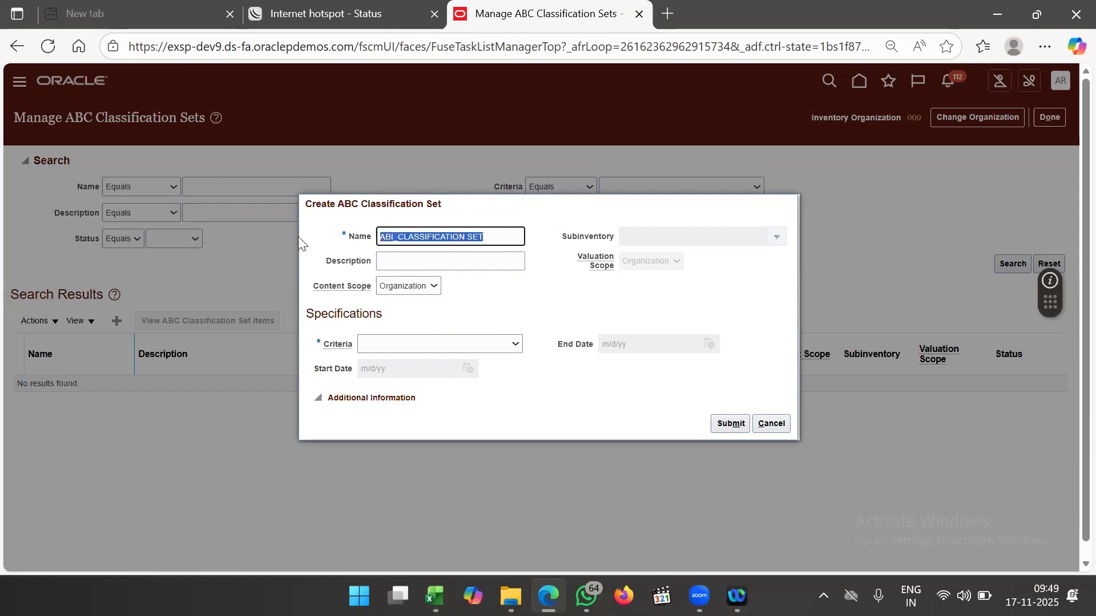
left_click(465, 264)
key("ctrl+v")
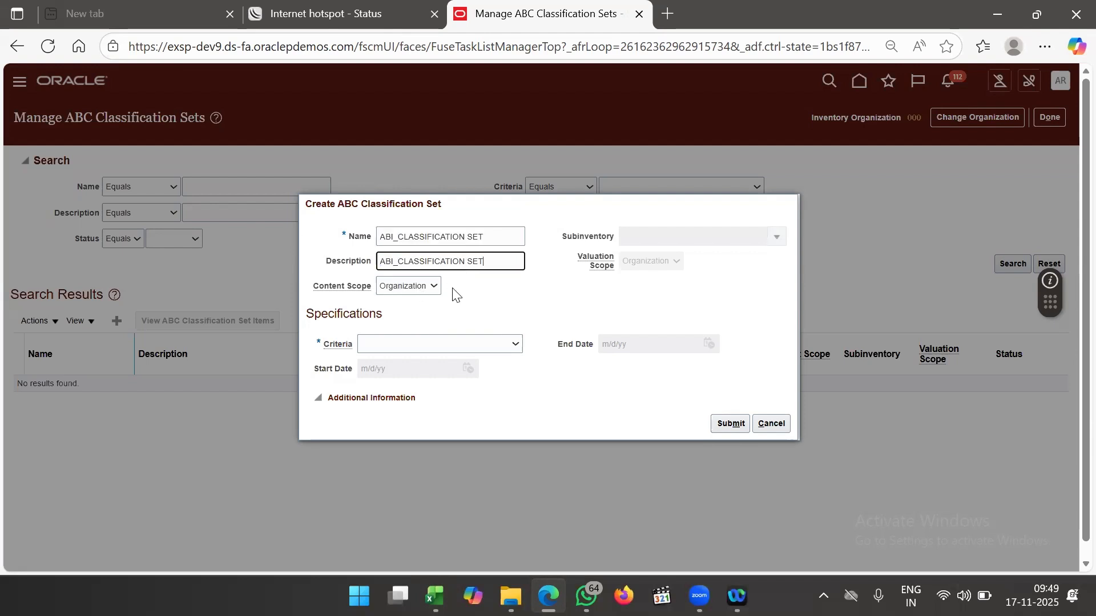
left_click(413, 287)
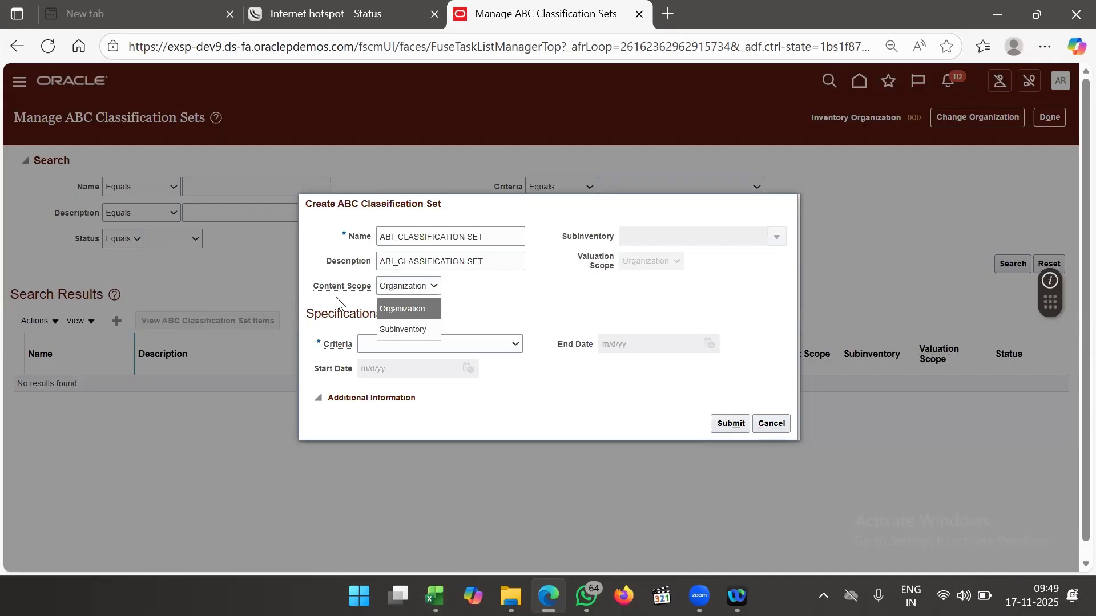
left_click(426, 309)
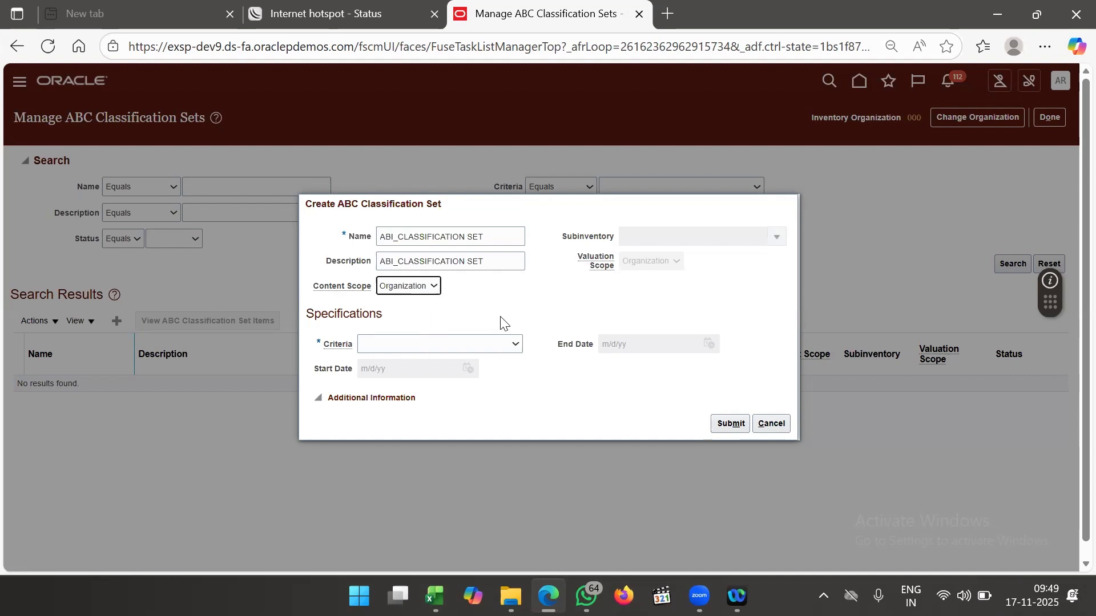
left_click(421, 286)
left_click(419, 327)
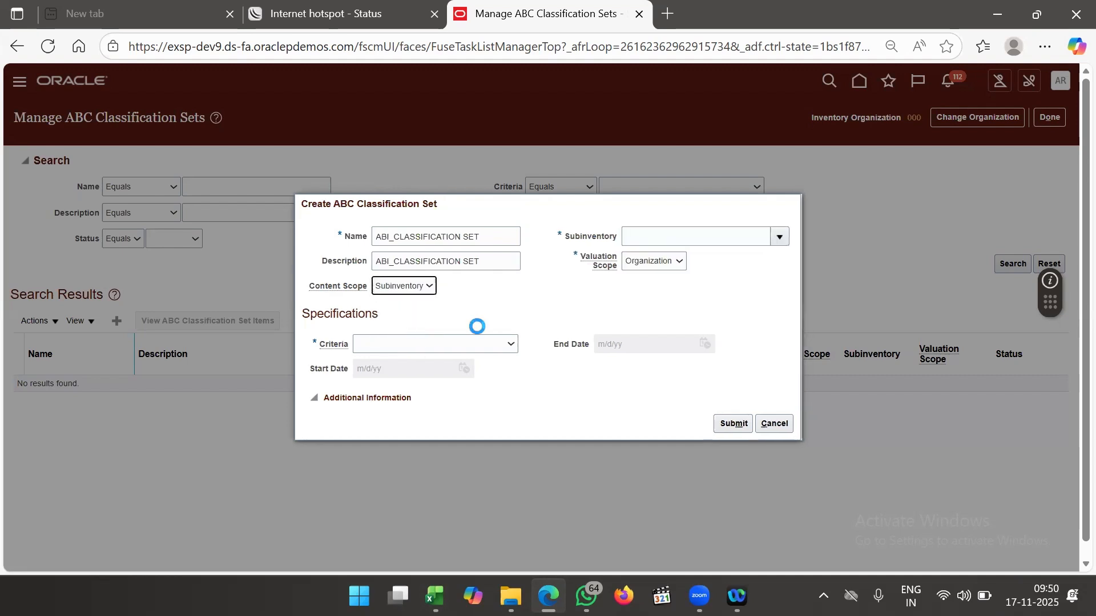
left_click(398, 287)
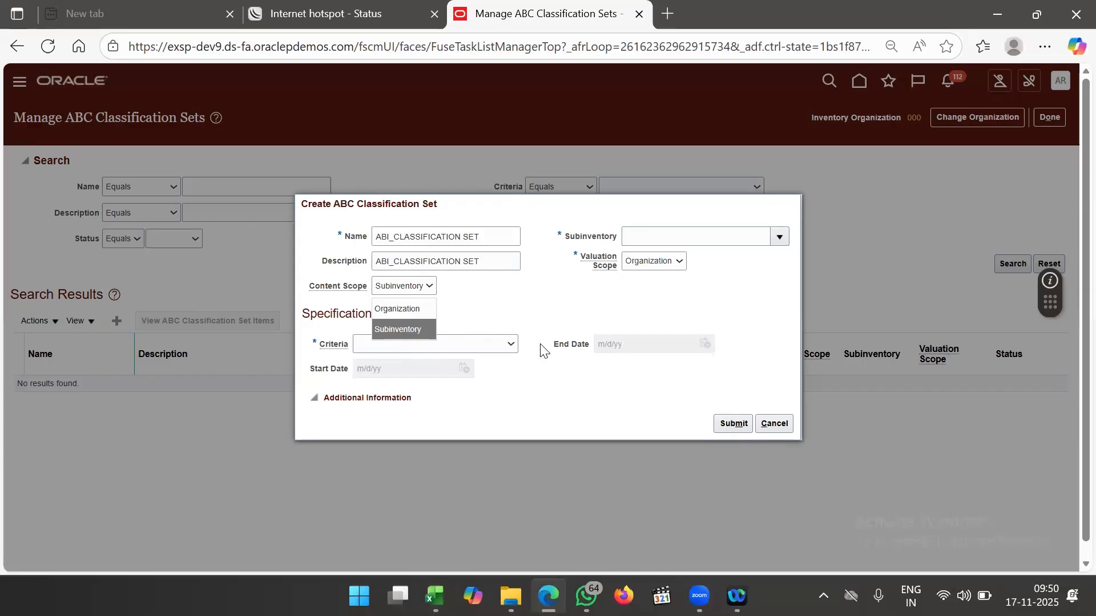
left_click(424, 308)
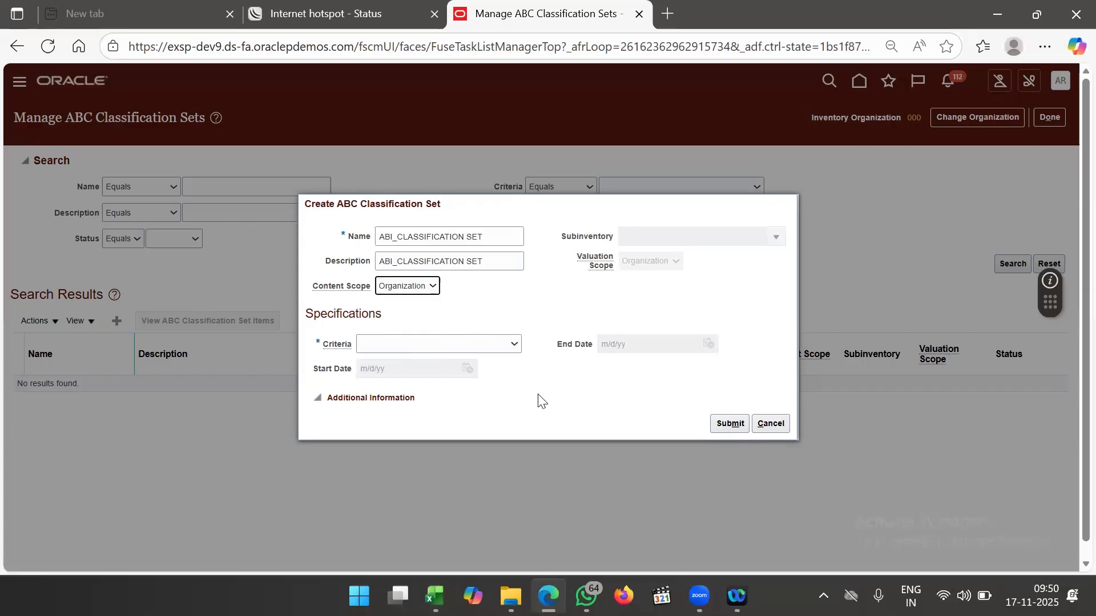
left_click(783, 419)
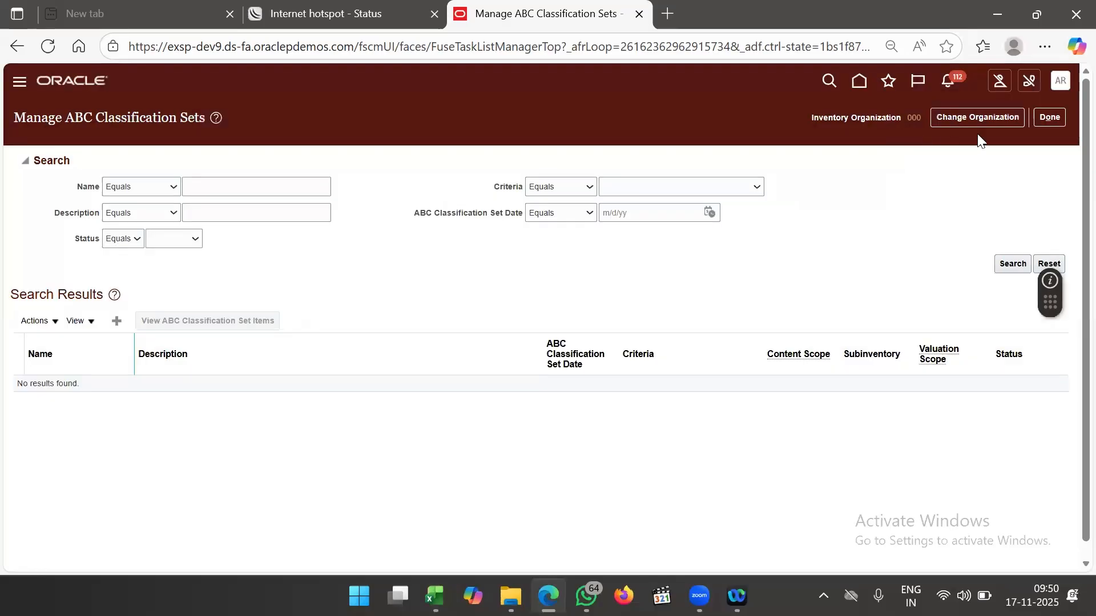
- Change the inventory organization to 6001, discarding unsaved changes
left_click(983, 112)
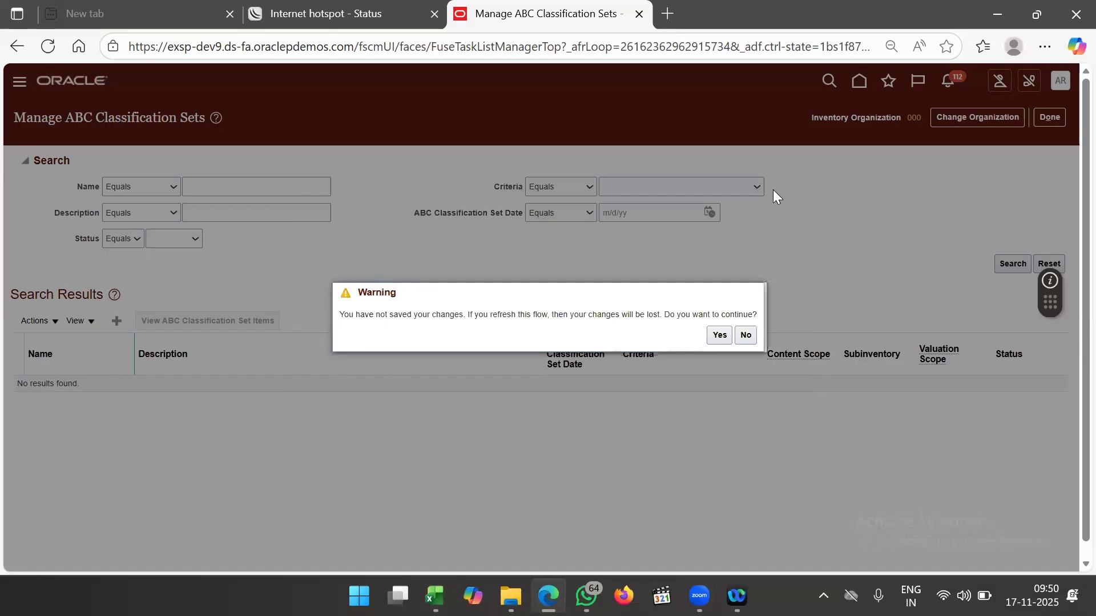
left_click(720, 335)
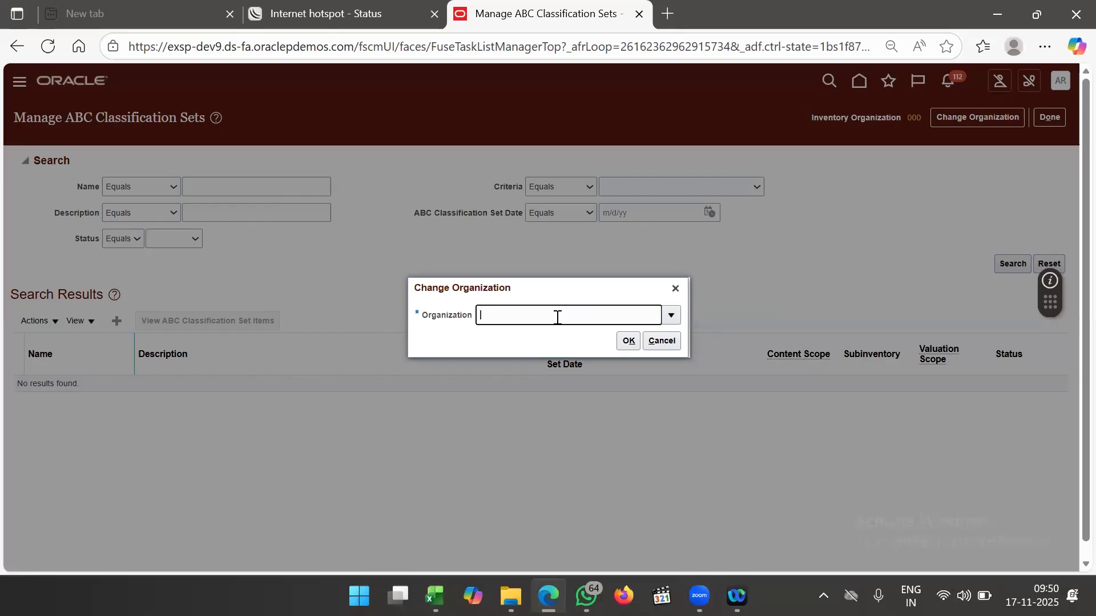
type("6001")
key("Tab")
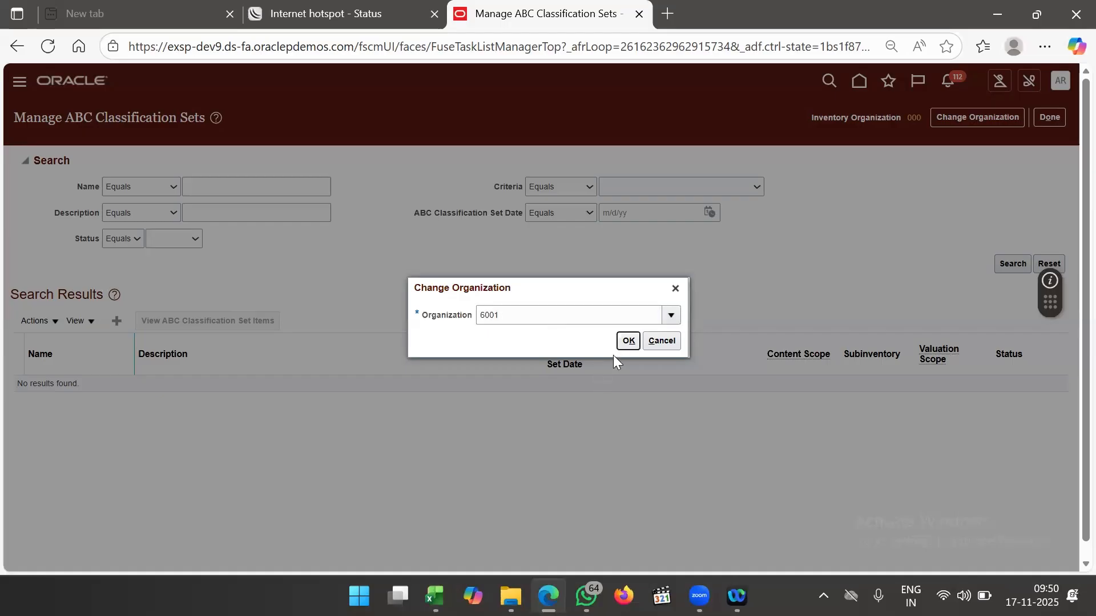
left_click(628, 341)
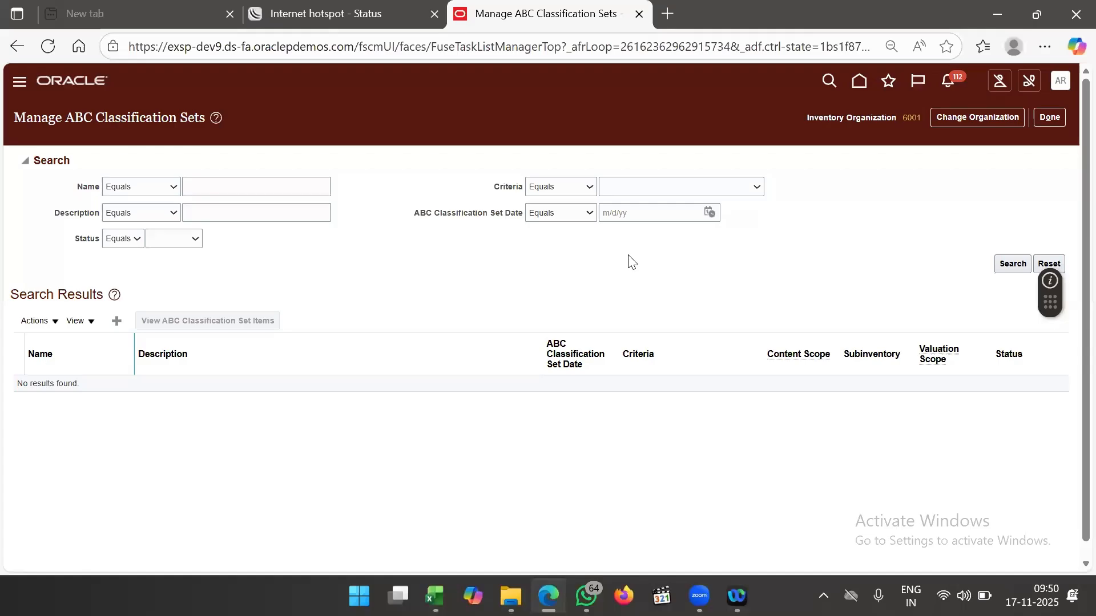
scroll(570, 302, "down", 1)
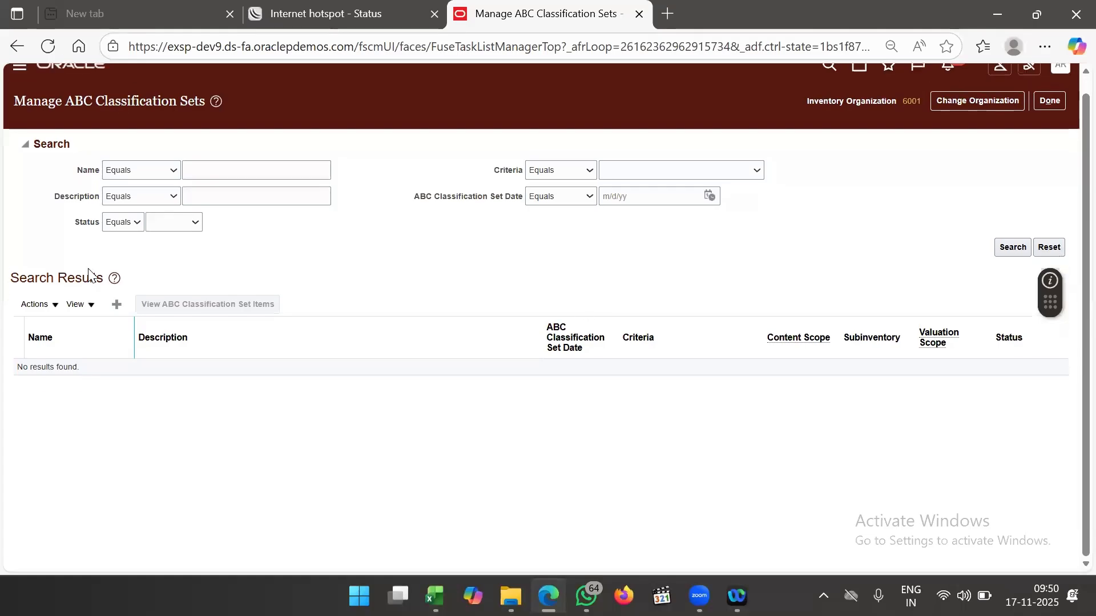
left_click(116, 308)
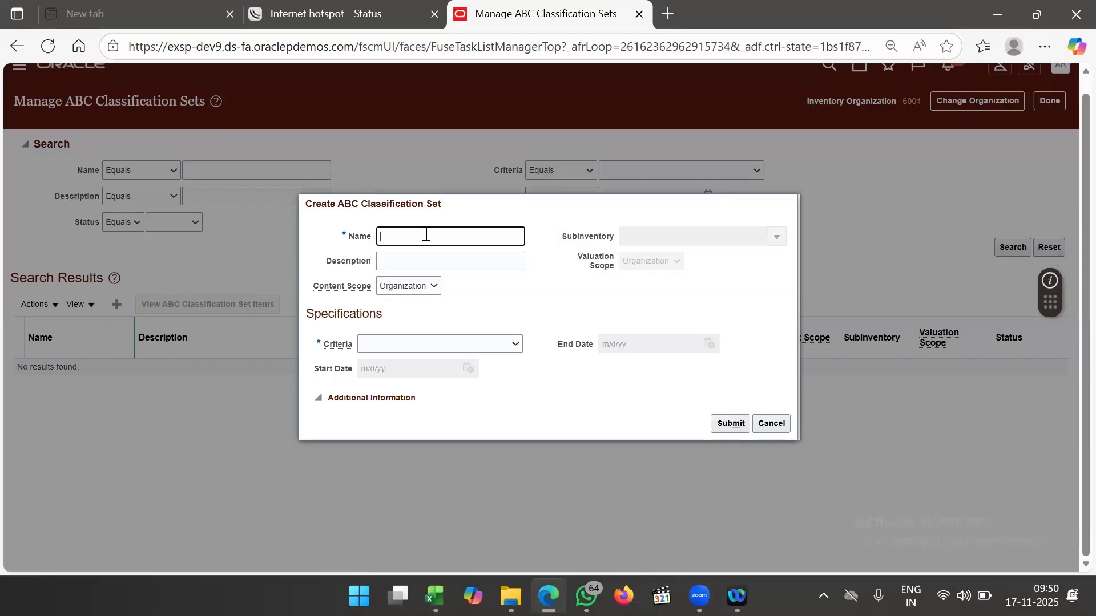
type("ABI_CLASSIFICATION sSETS")
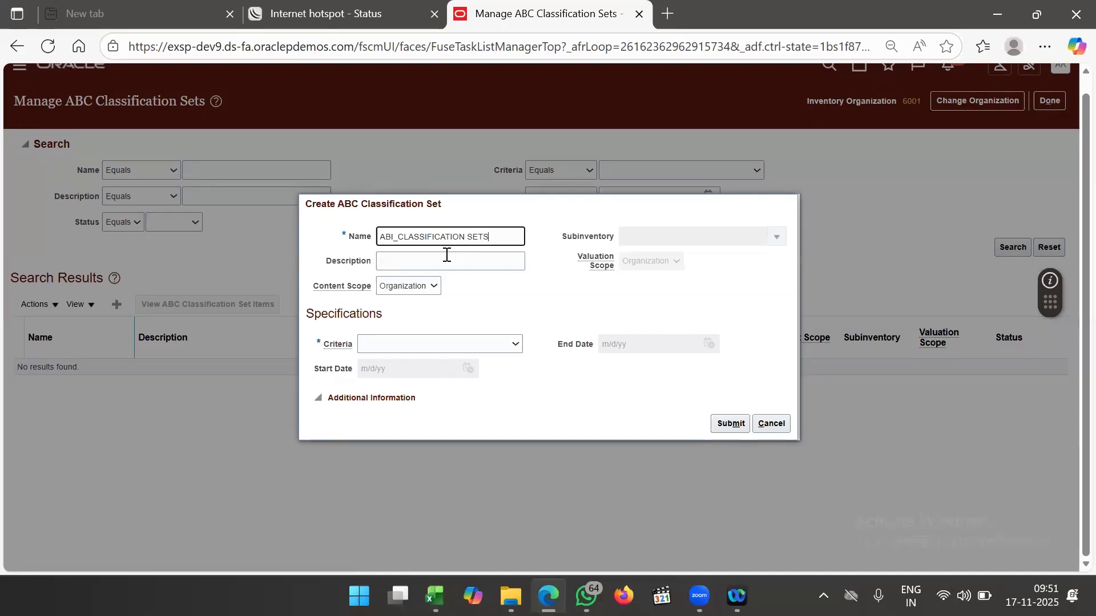
left_click(466, 259)
type("T")
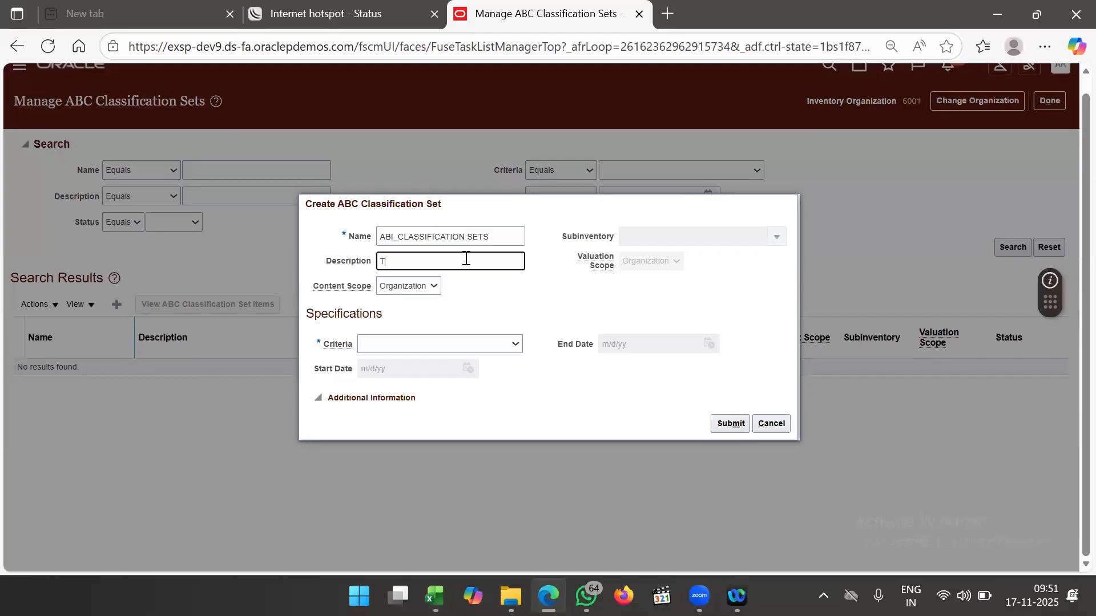
type("EST")
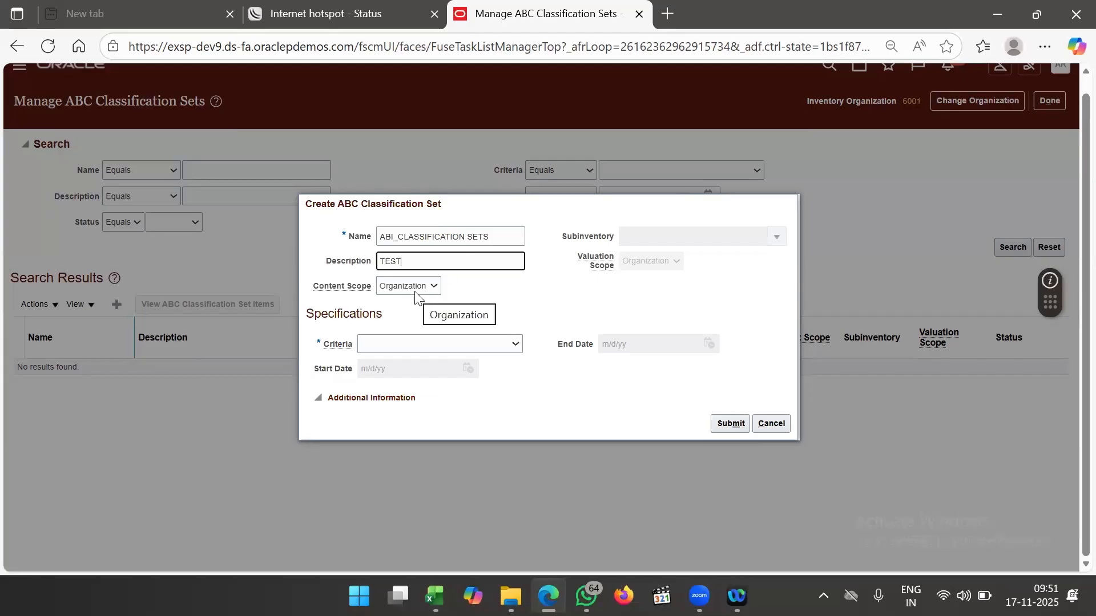
left_click(415, 292)
left_click(415, 292)
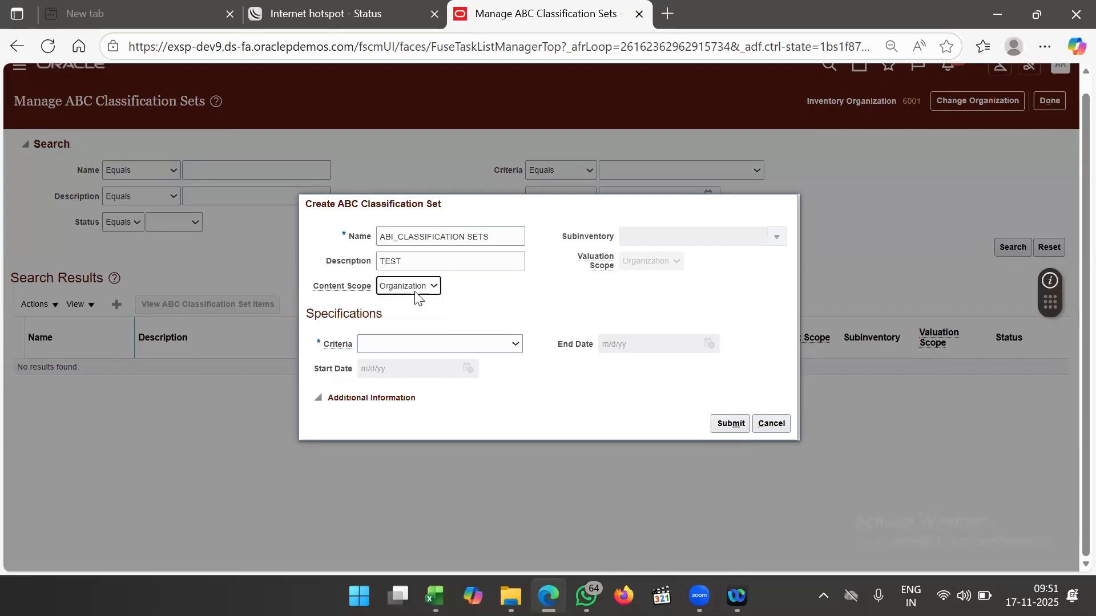
left_click(456, 343)
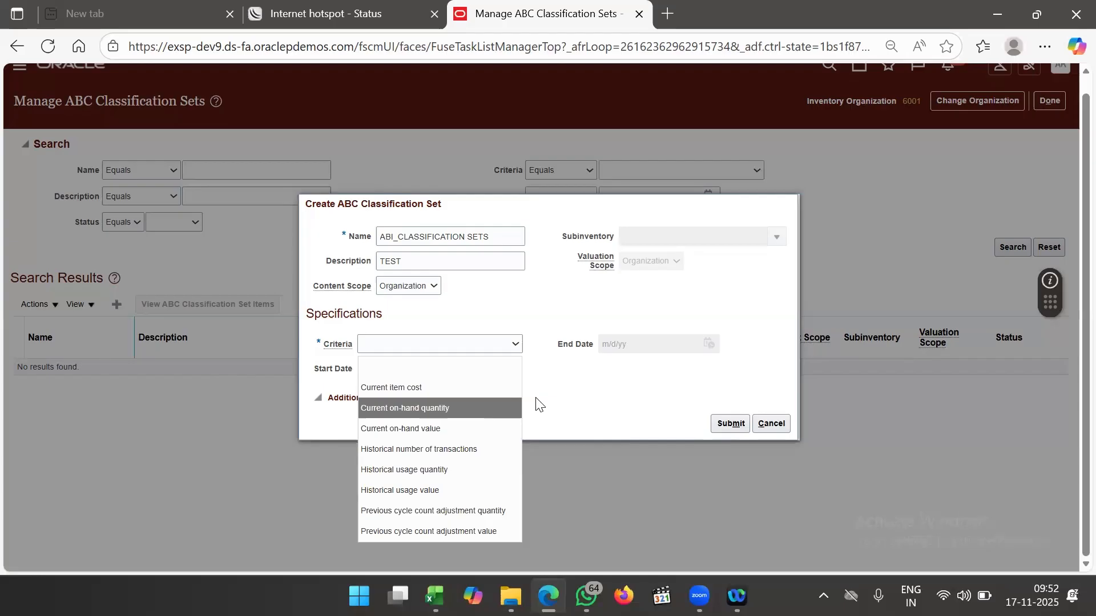
left_click(588, 404)
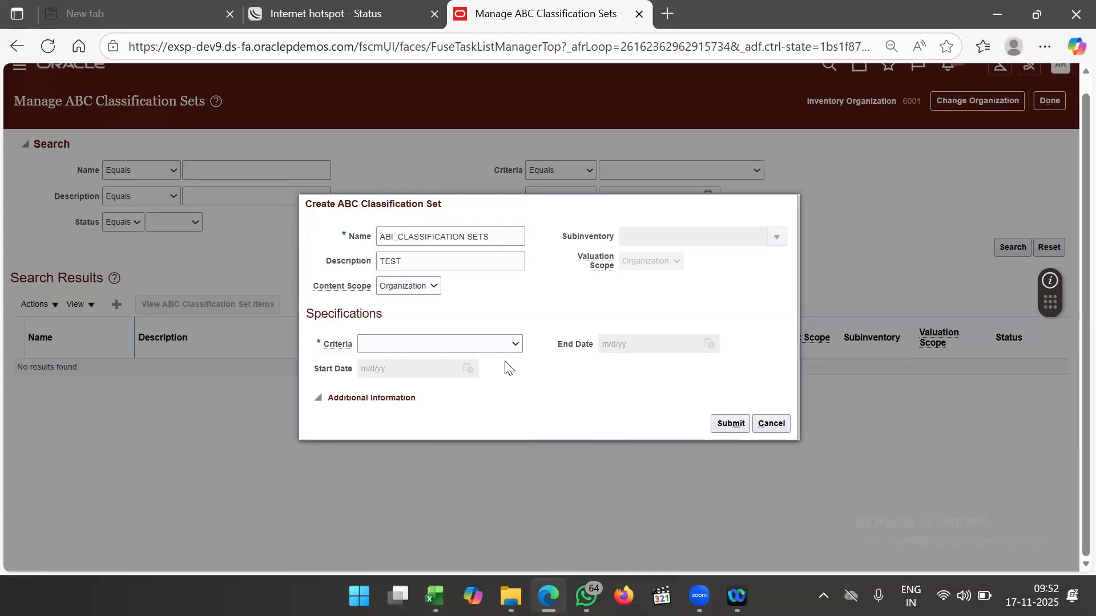
left_click(488, 346)
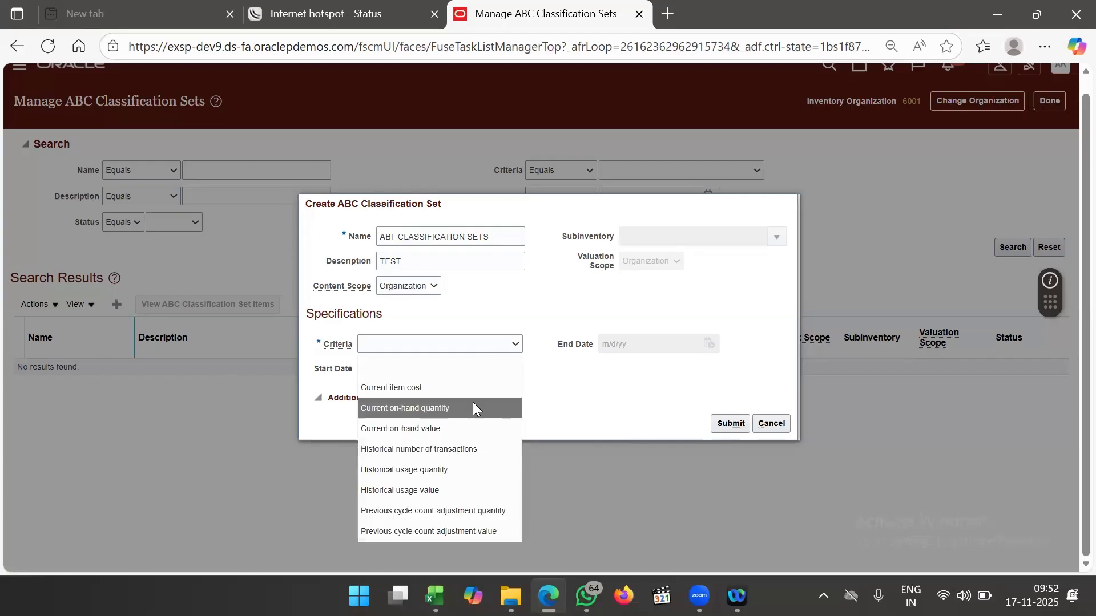
left_click(476, 391)
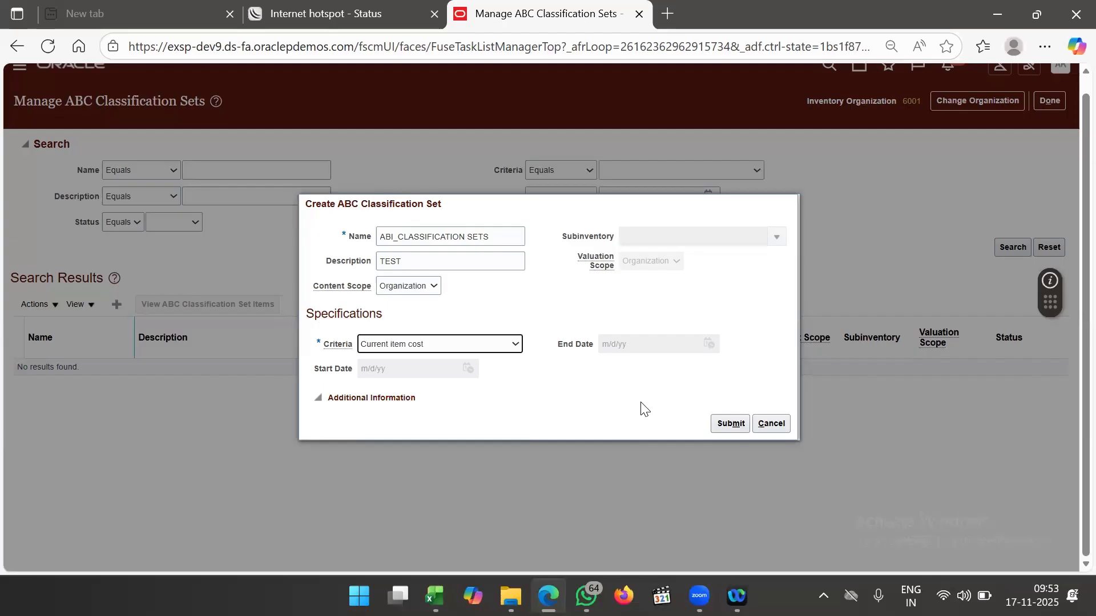
left_click(786, 422)
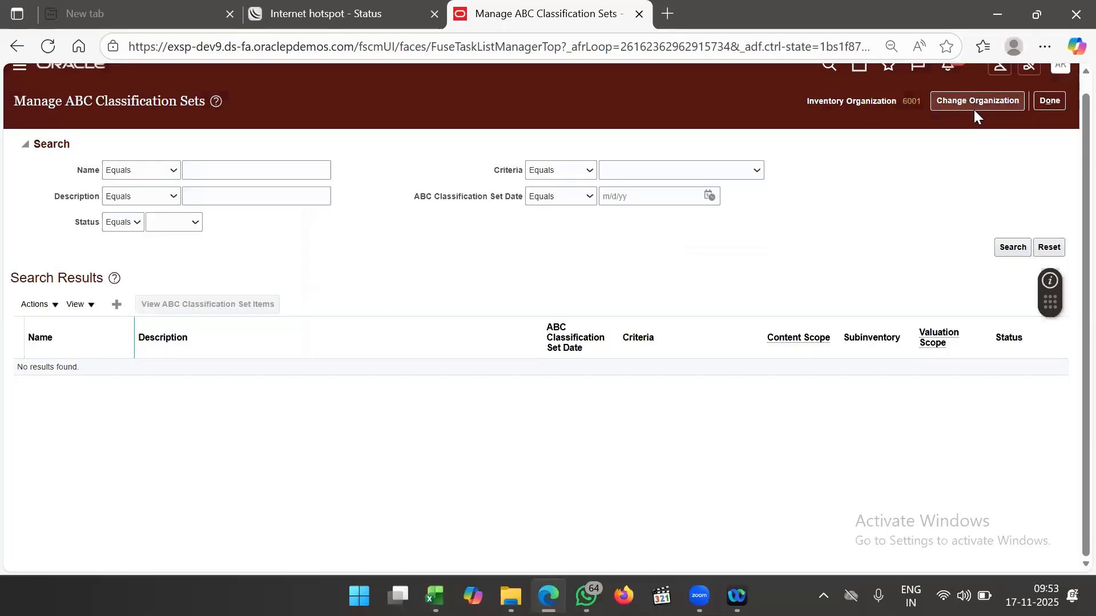
- Switch the inventory organization to 001, accepting the loss of unsaved changes
left_click(980, 101)
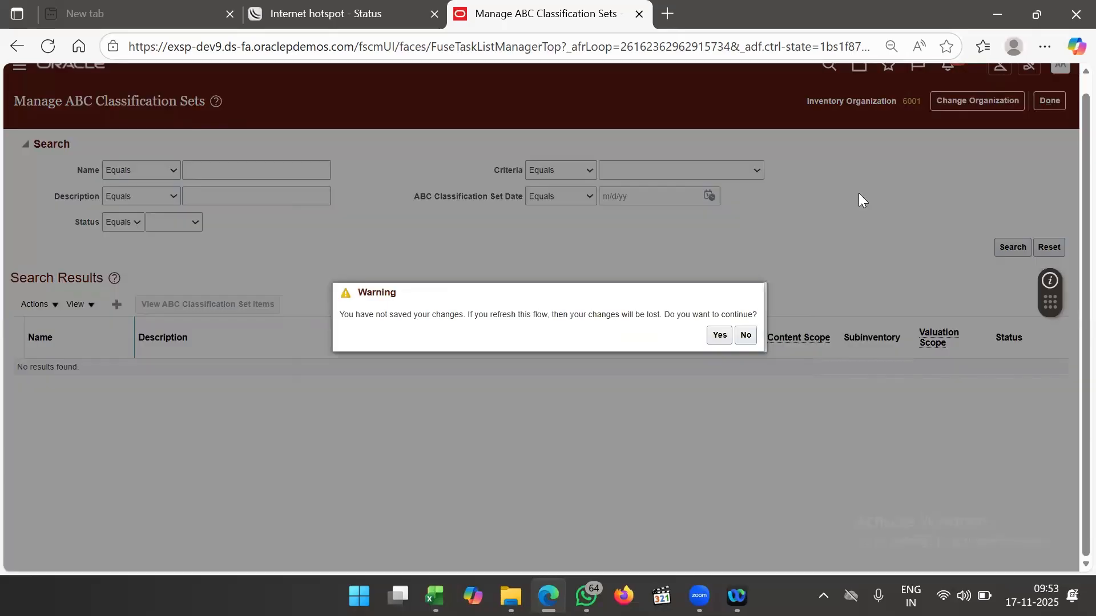
left_click(718, 336)
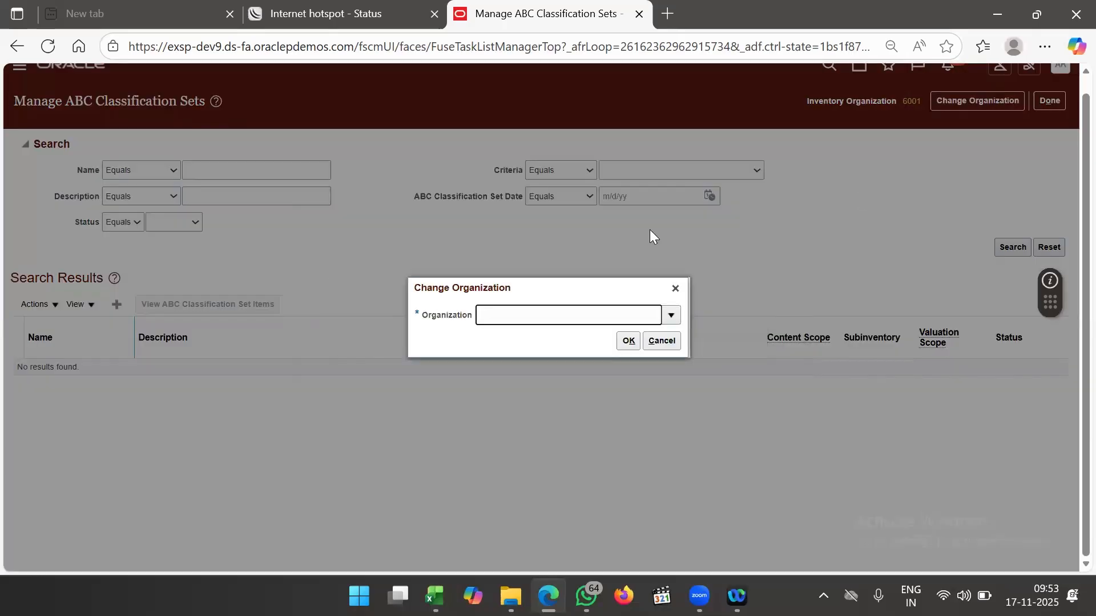
left_click(526, 314)
type("001")
key("Tab")
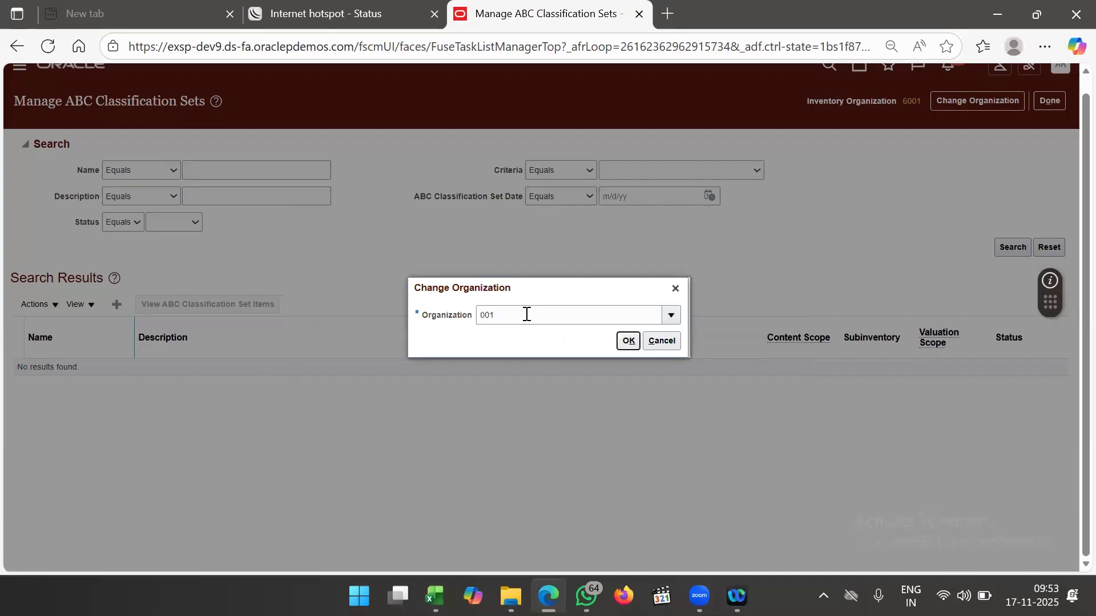
left_click(627, 342)
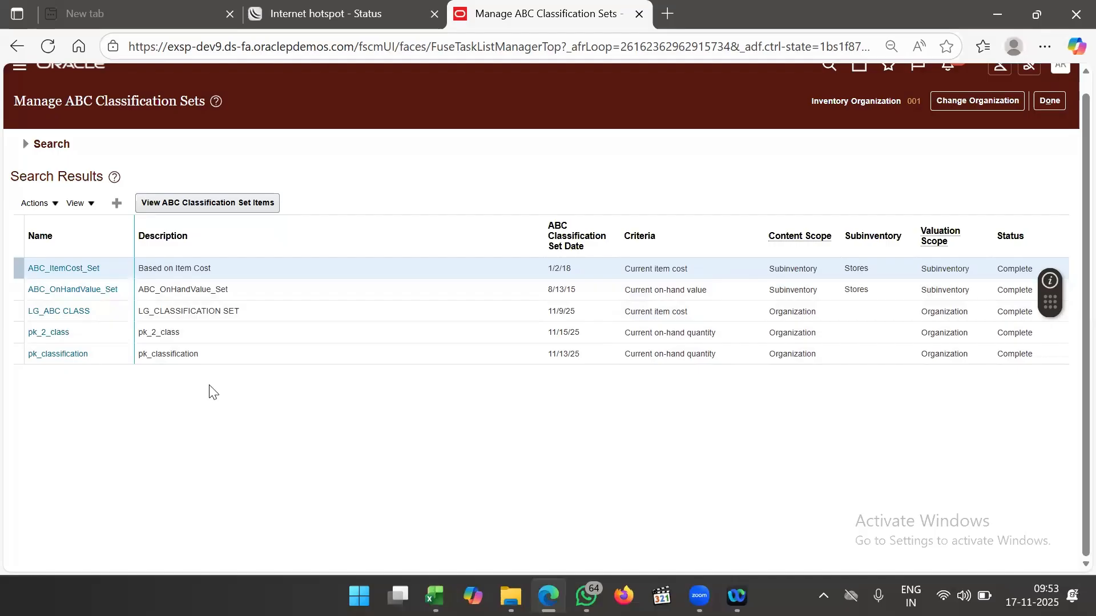
- Start a new ABC classification set with ABI_CLASSIFICATION SETS as both its name and description
left_click(116, 203)
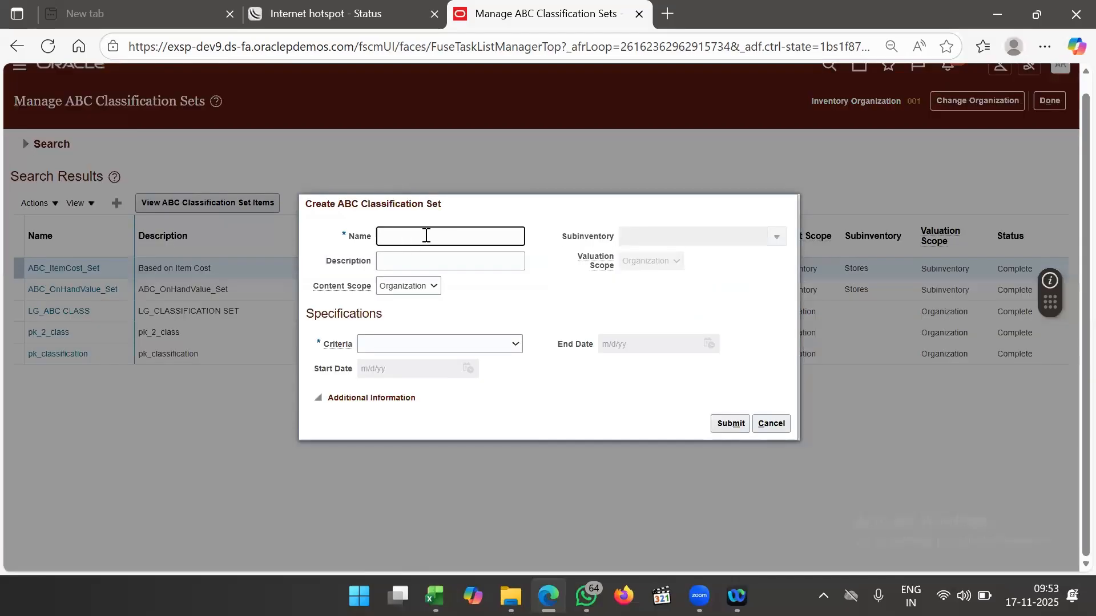
type("ABI_")
type("CLASSIFICATION SETS")
double_click(433, 235)
left_click(481, 233)
triple_click(480, 234)
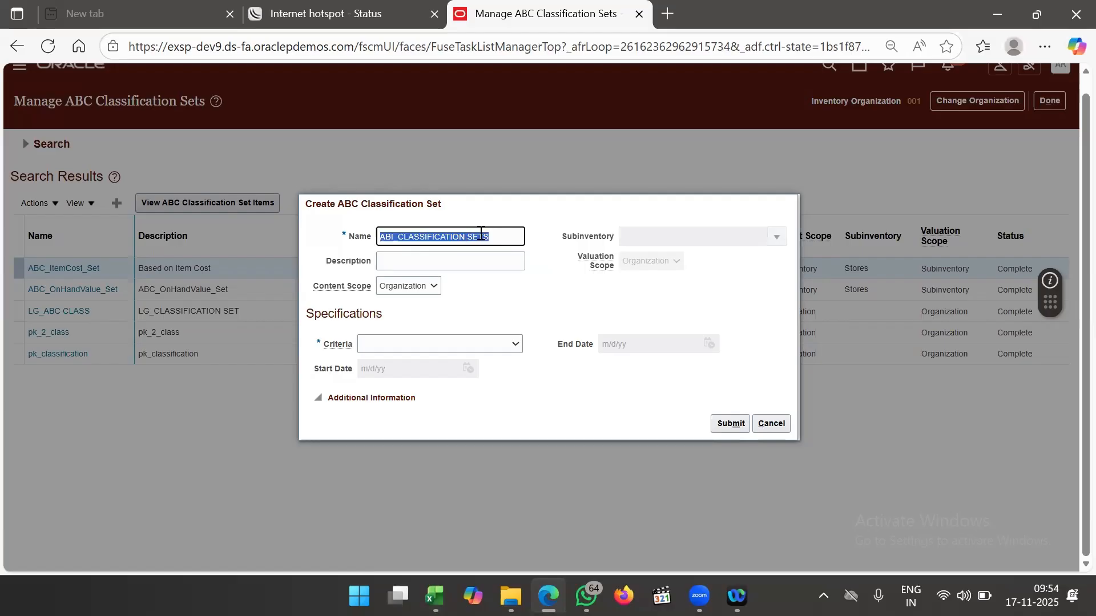
key("ctrl+c")
left_click(502, 264)
key("ctrl+v")
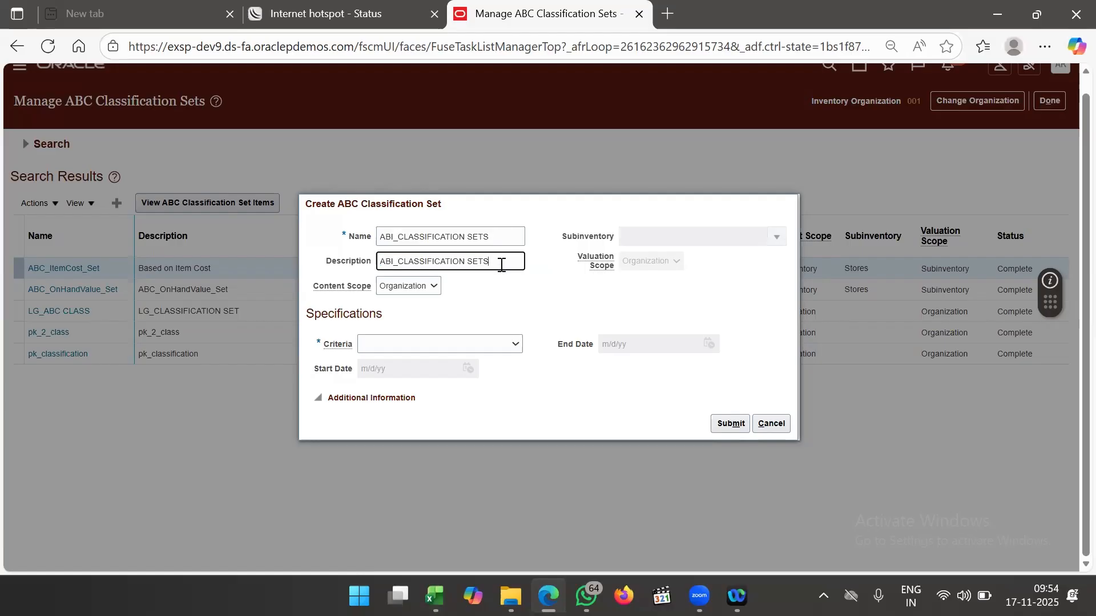
- Set the classification set's criteria to Current item cost, submit it and dismiss the information message
left_click(465, 340)
left_click(448, 383)
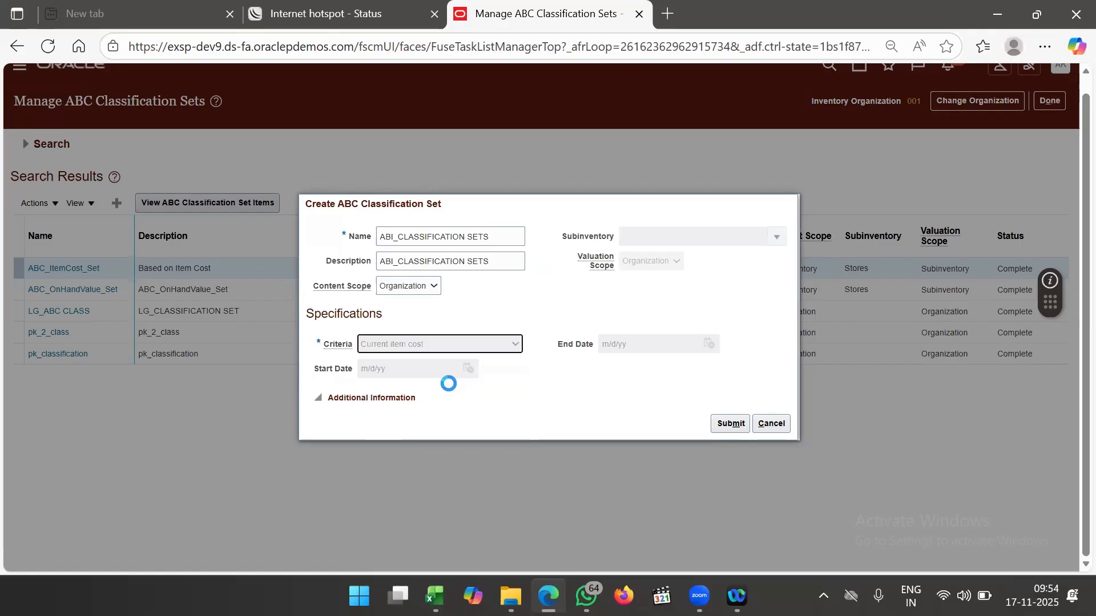
left_click(721, 426)
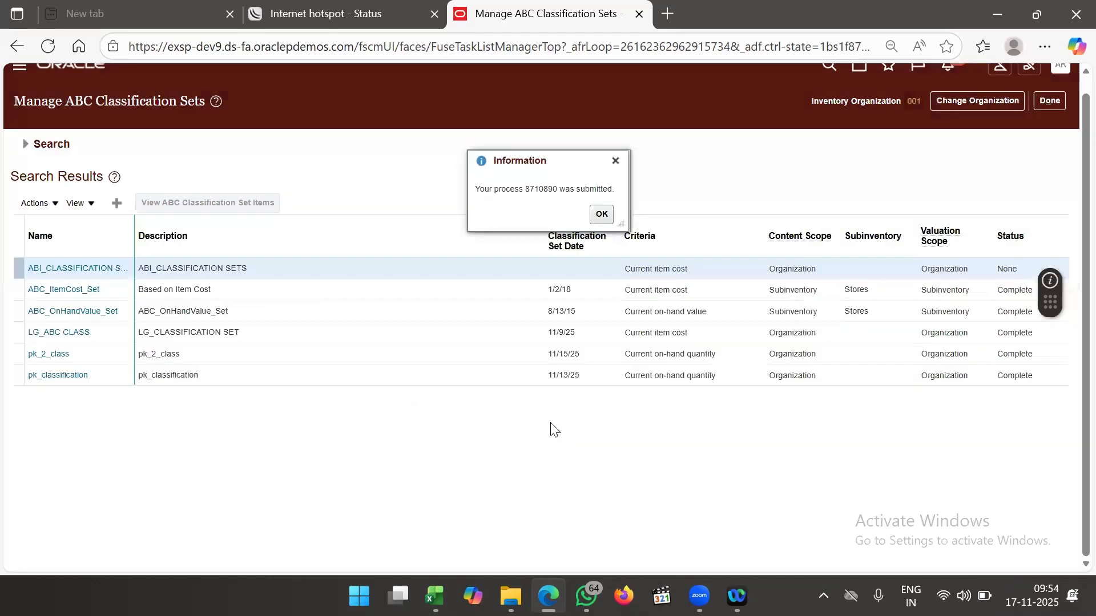
left_click(601, 213)
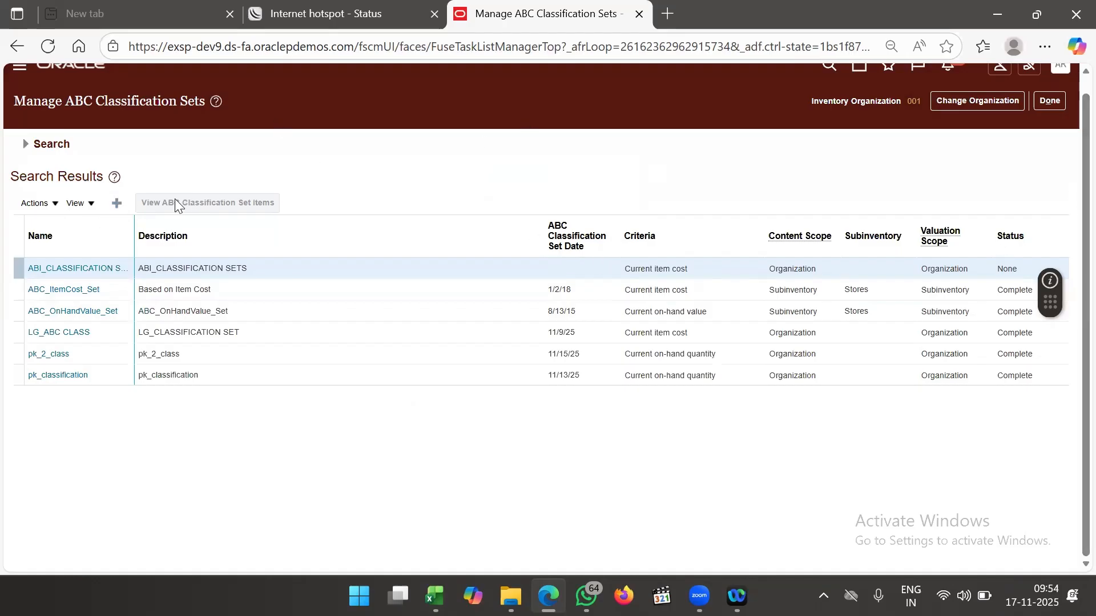
- Rerun the classification set search, also by the name ABI, to check the status of ABI_CLASSIFICATION SETS
left_click(24, 147)
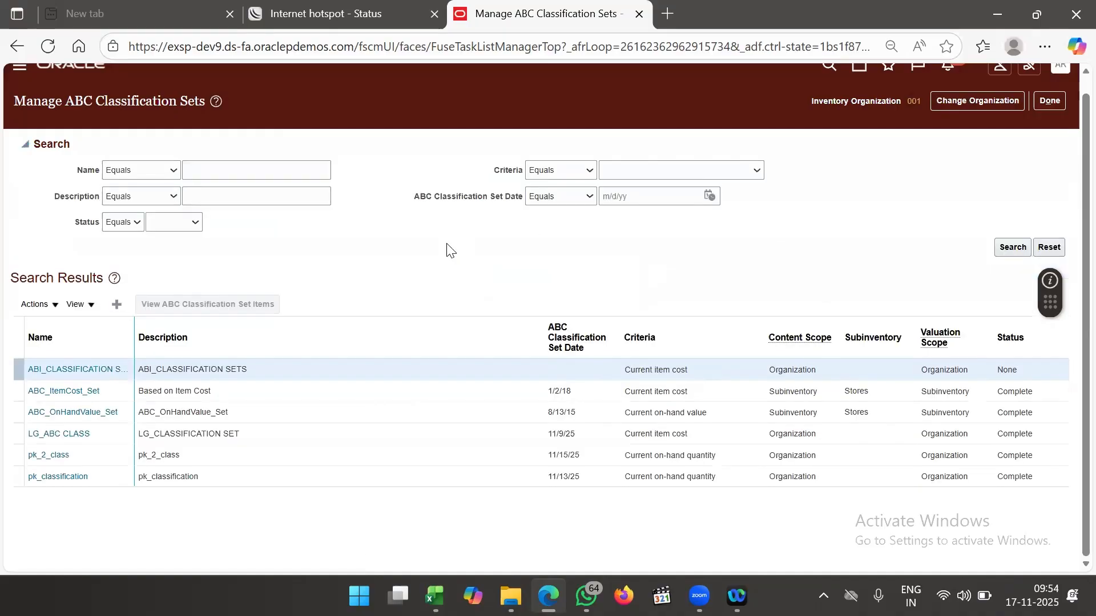
left_click(1012, 250)
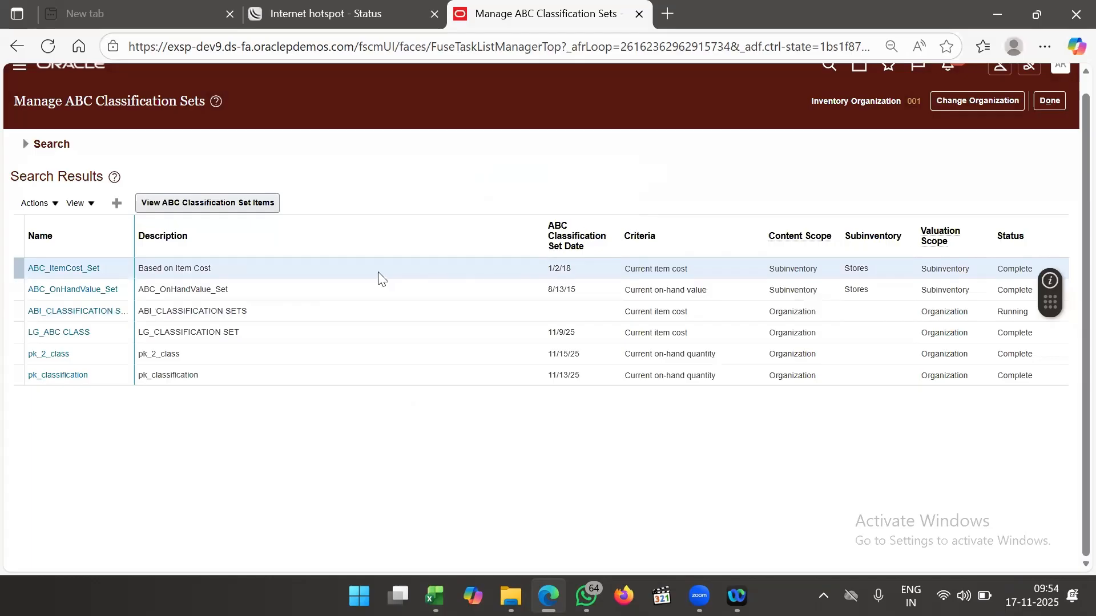
left_click(30, 147)
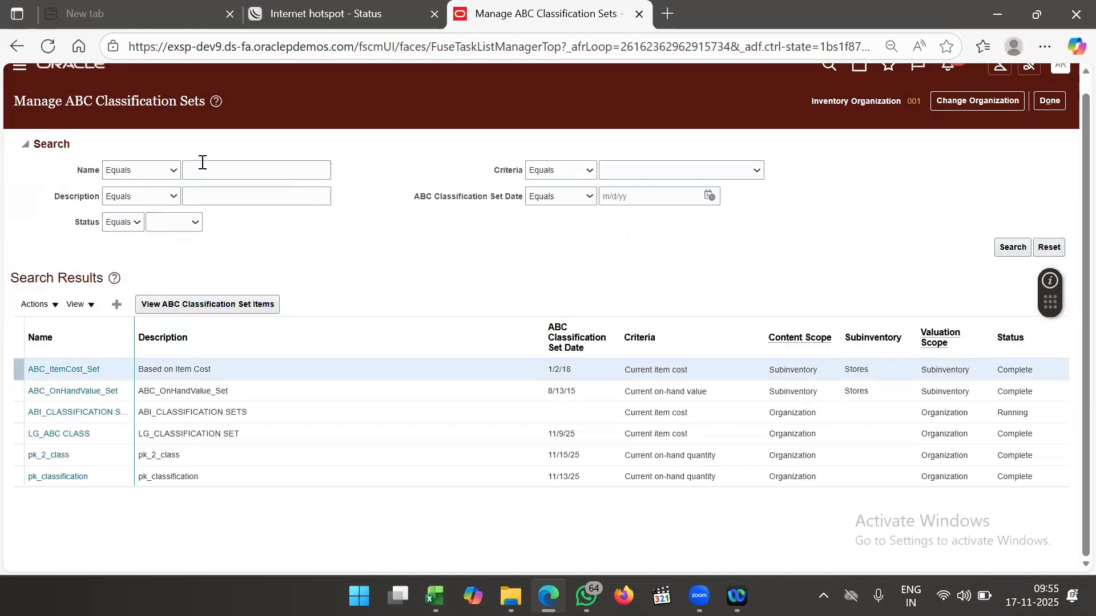
left_click(202, 165)
type("A")
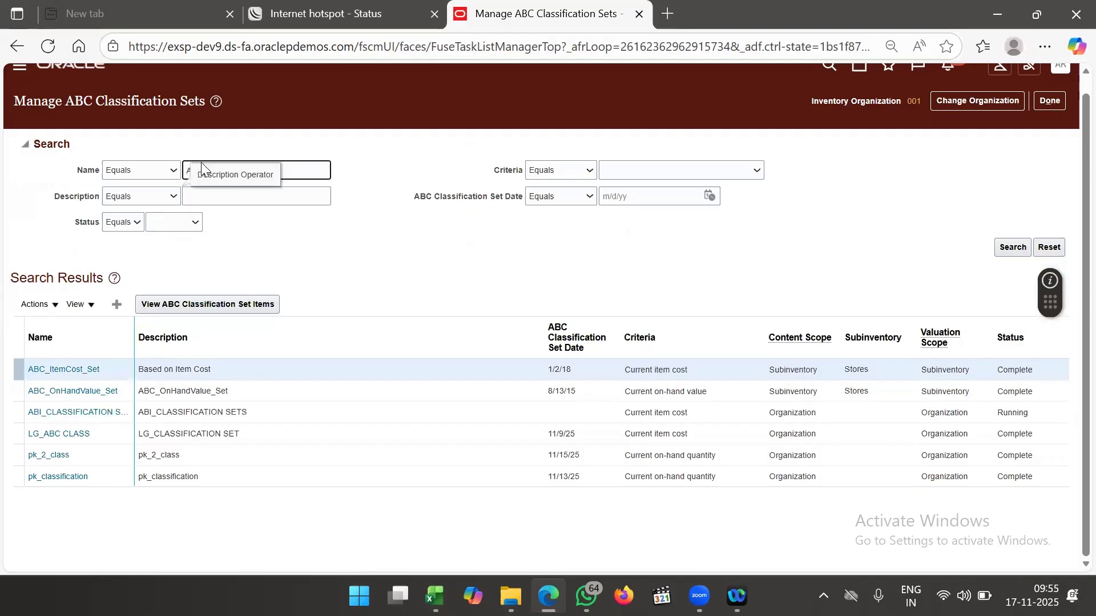
type("BI")
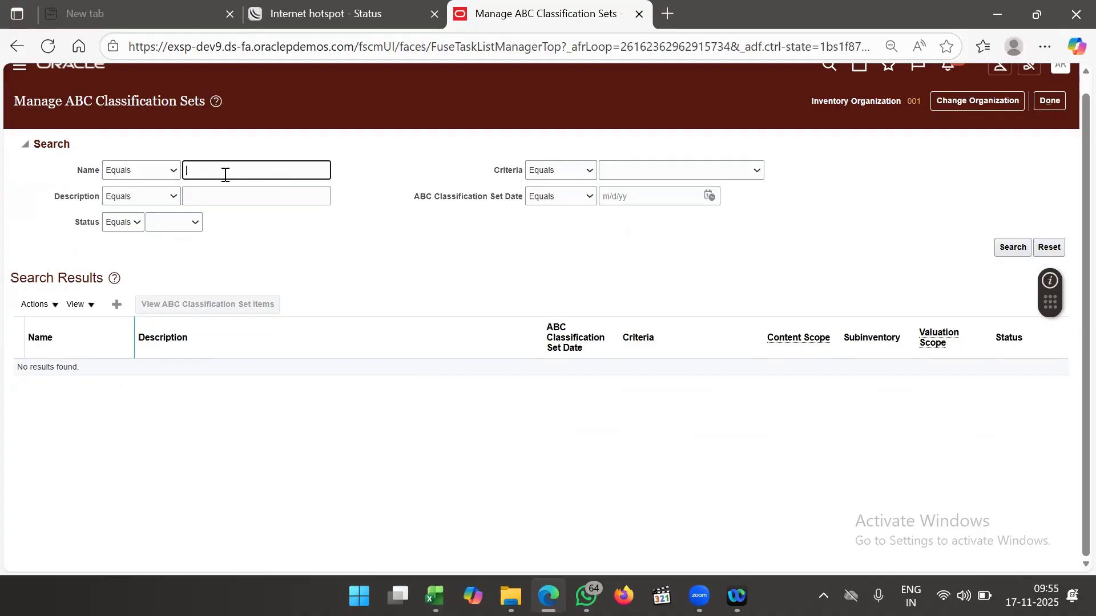
key("Return")
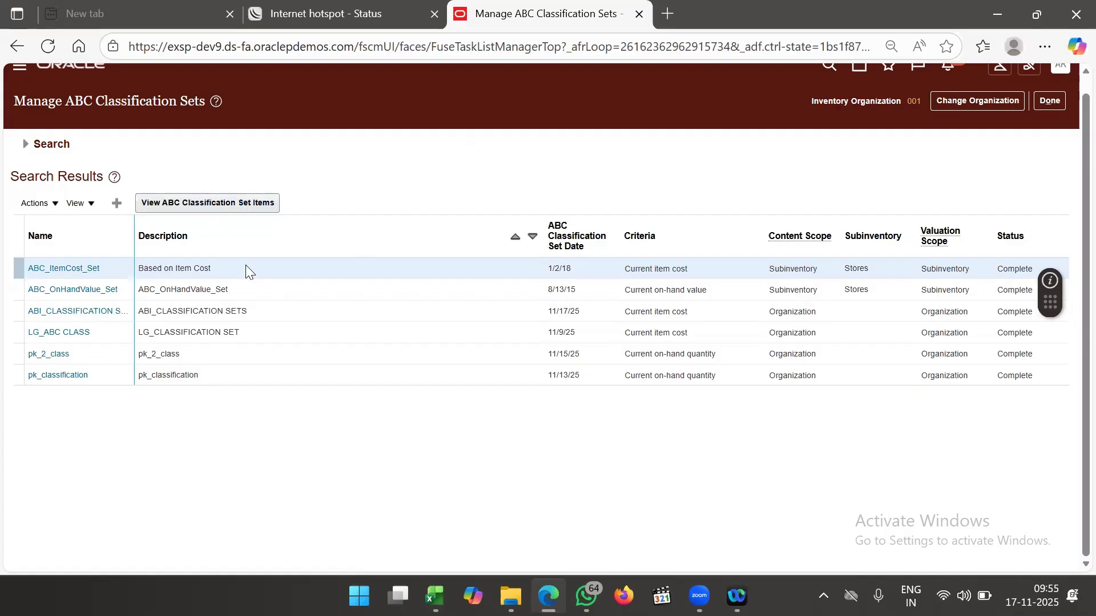
left_click(332, 309)
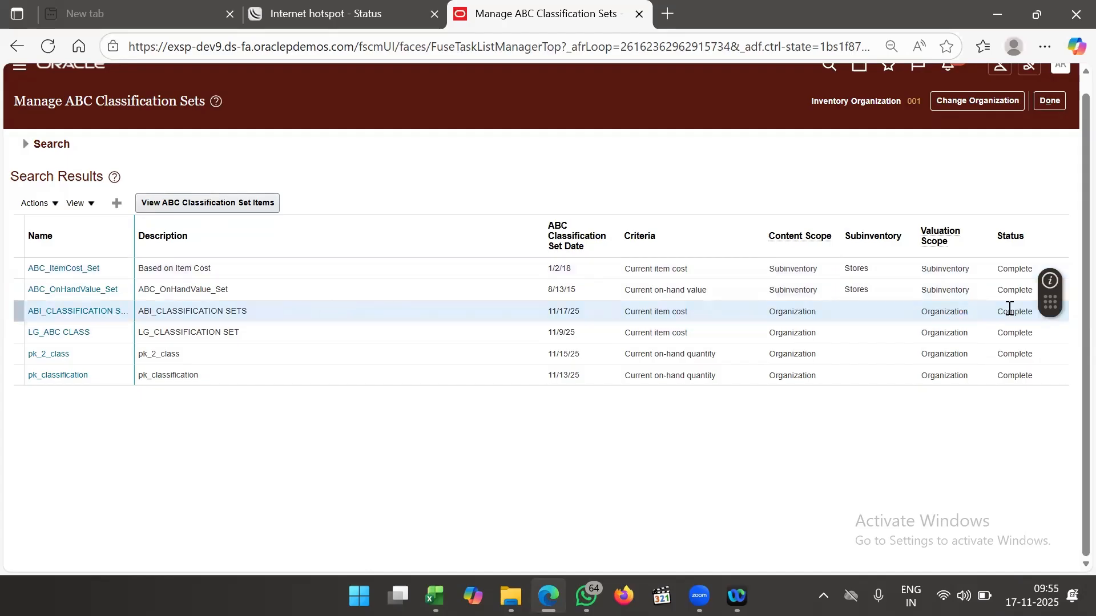
- Leave the classification sets, open the Manage ABC Classes task and review the existing classes A, B and C
left_click(1046, 102)
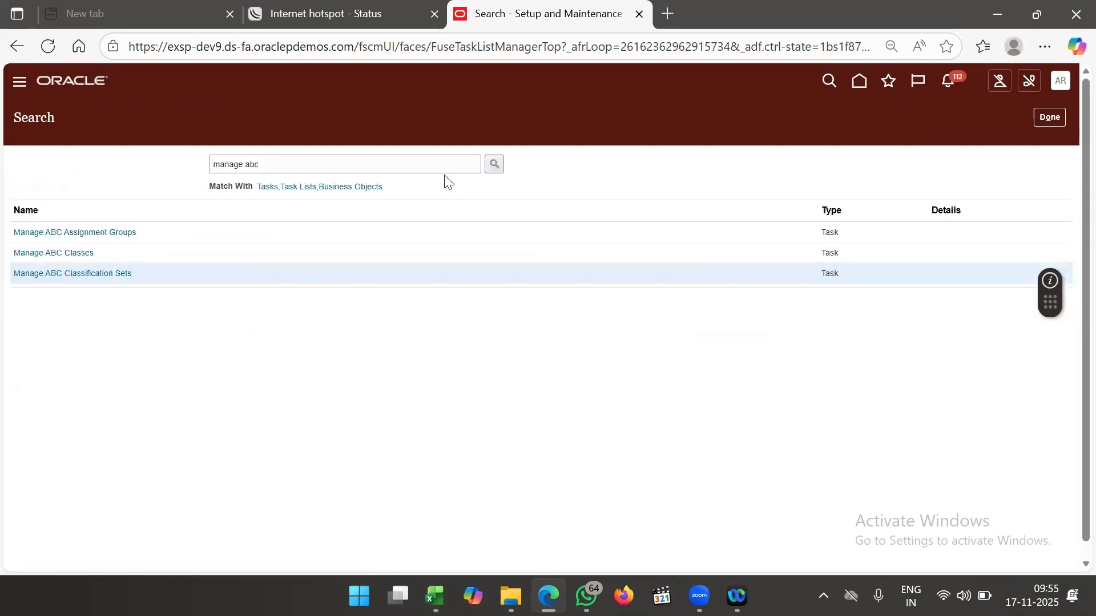
left_click(71, 255)
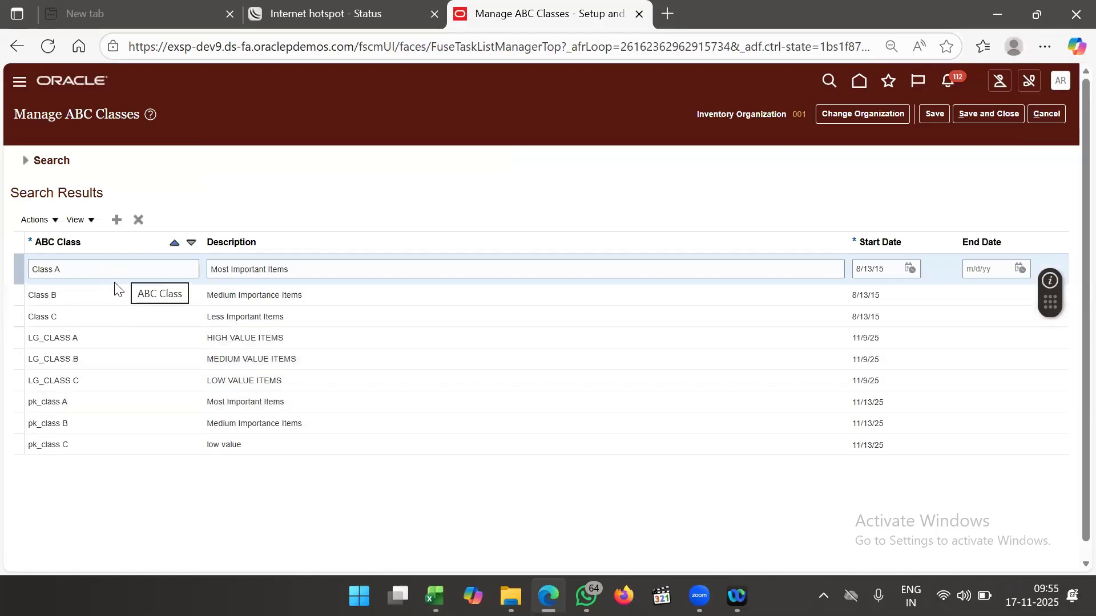
left_click(162, 313)
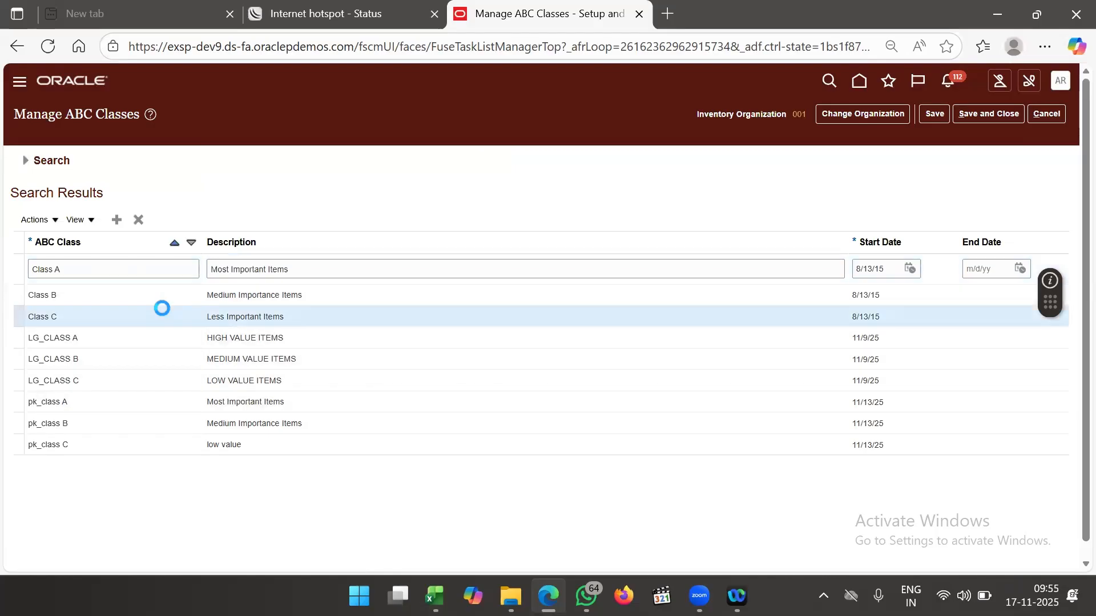
left_click(179, 289)
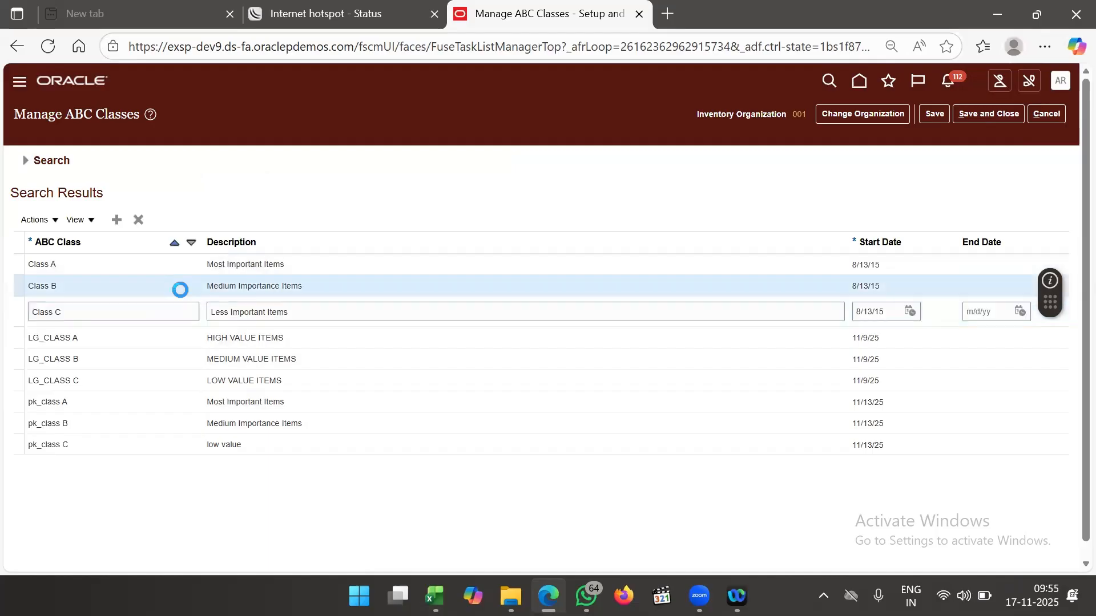
left_click(177, 267)
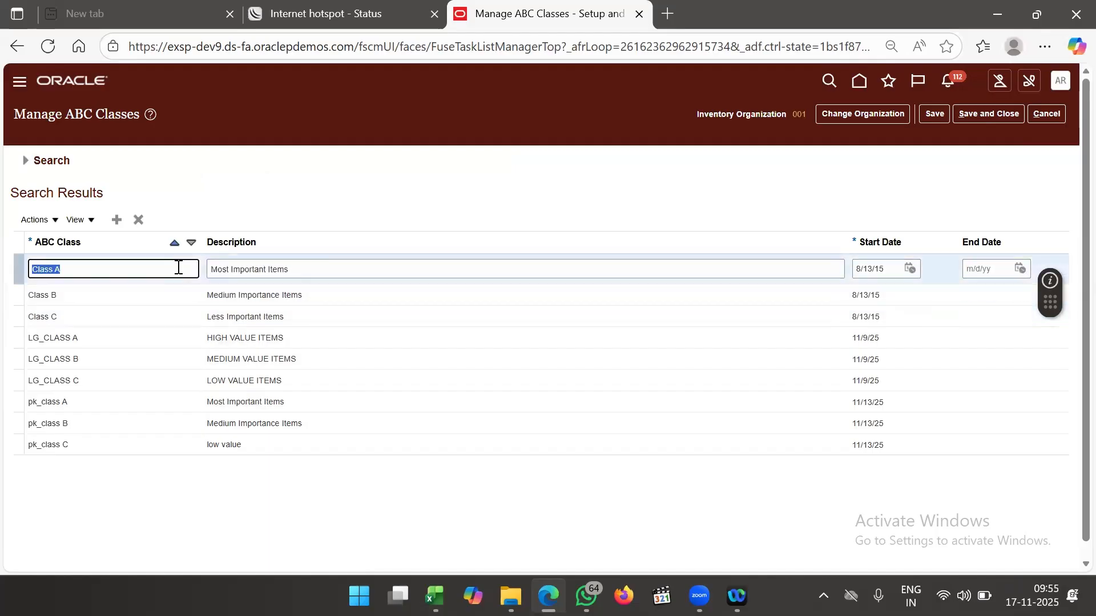
left_click(263, 290)
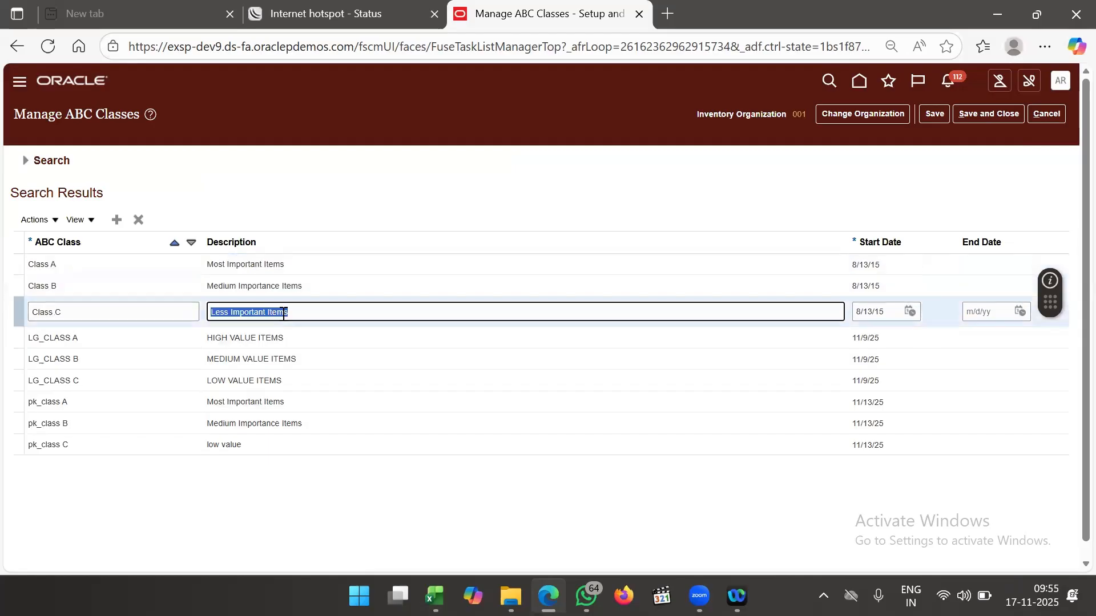
- Add the ABC class CLASS D with the description "Least Important Items", then save and close the ABC classes
left_click(116, 220)
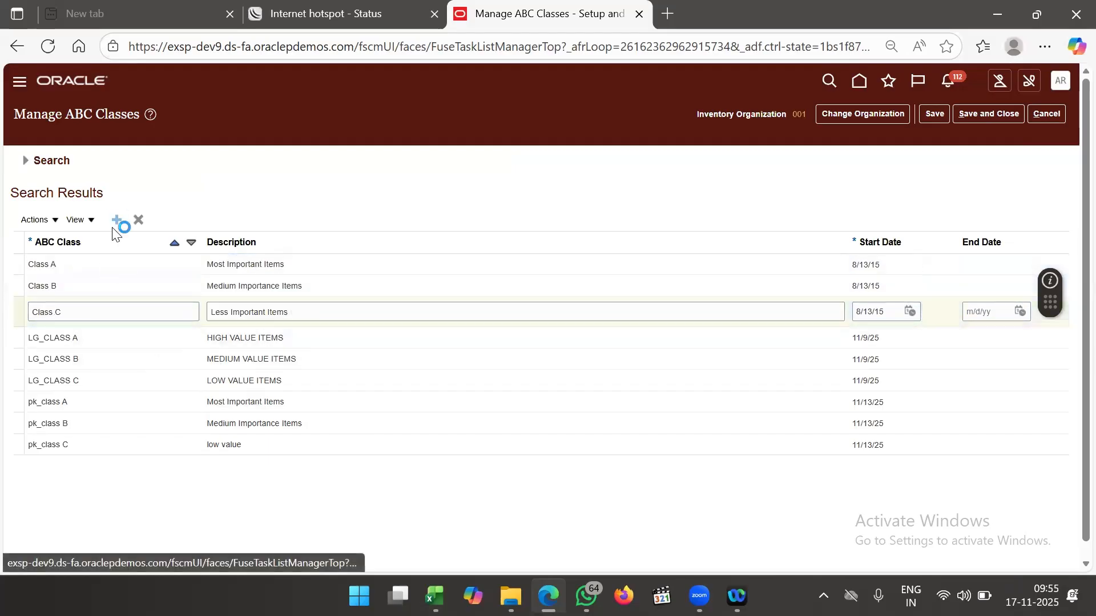
left_click(99, 311)
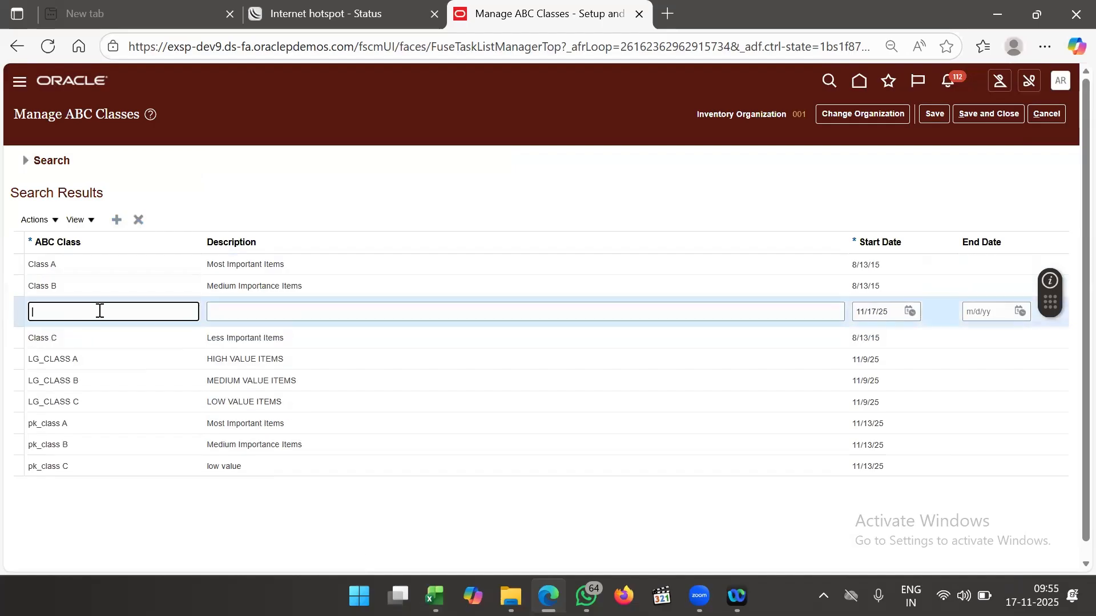
type("CLASSS D")
left_click(249, 309)
type("Least Important It")
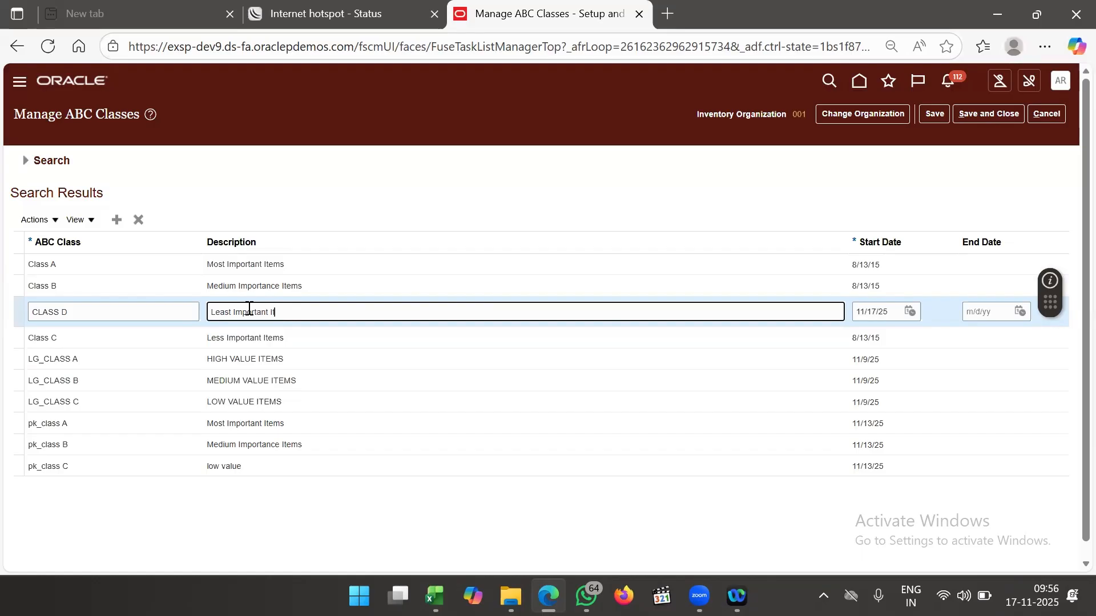
type("ems")
left_click(638, 184)
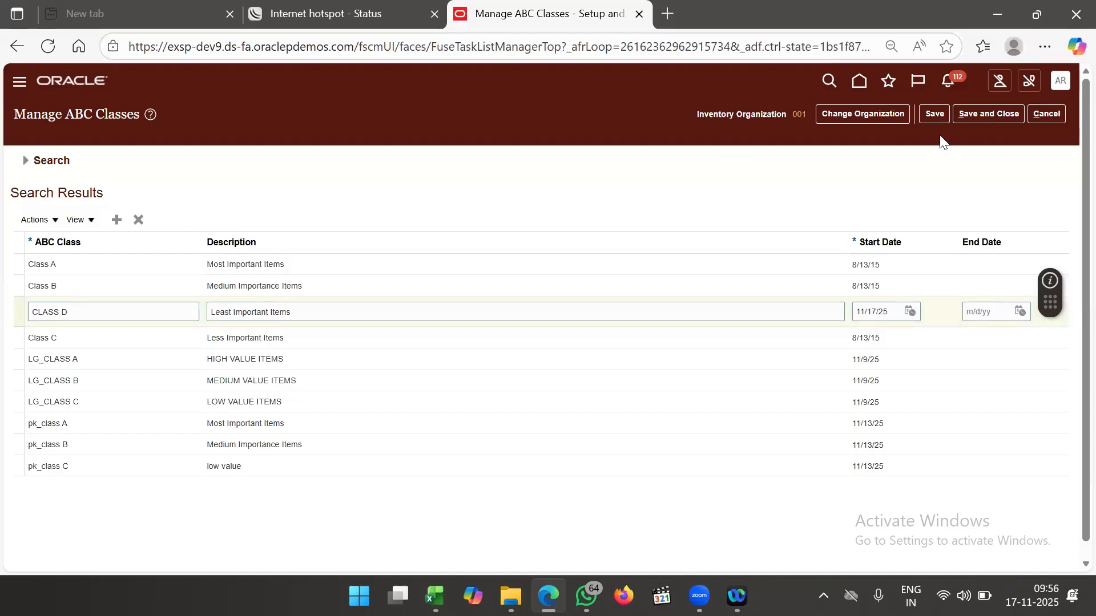
left_click(937, 119)
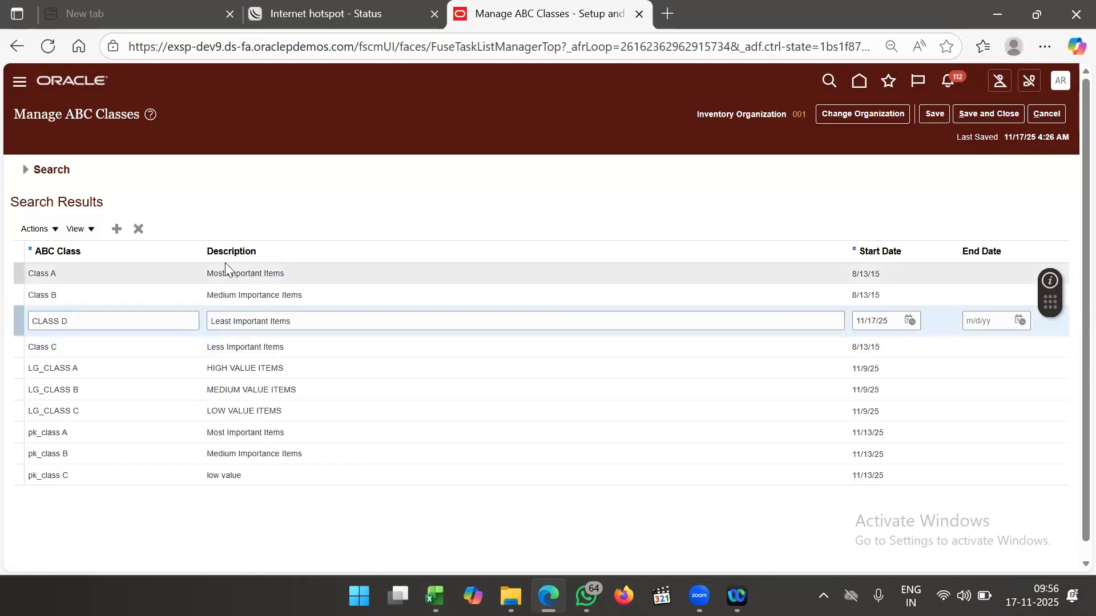
left_click(988, 121)
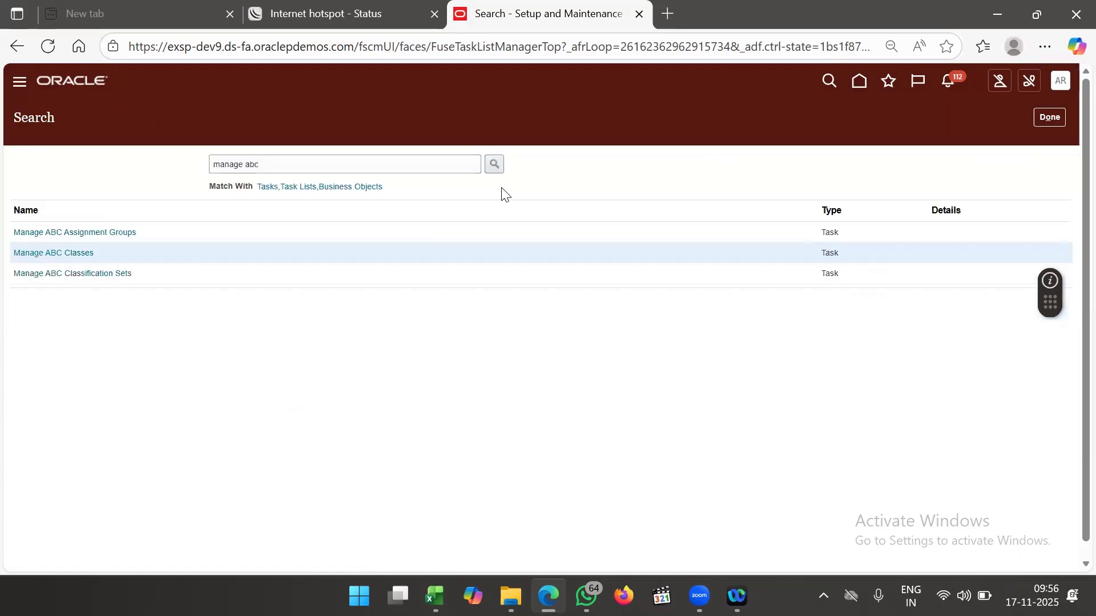
left_click(109, 234)
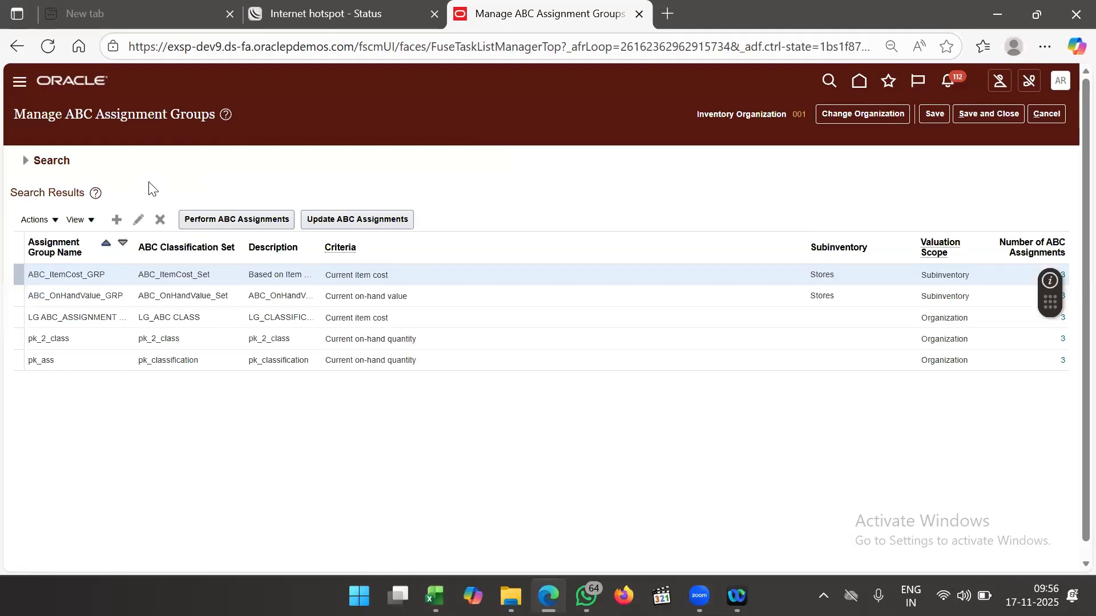
left_click(117, 222)
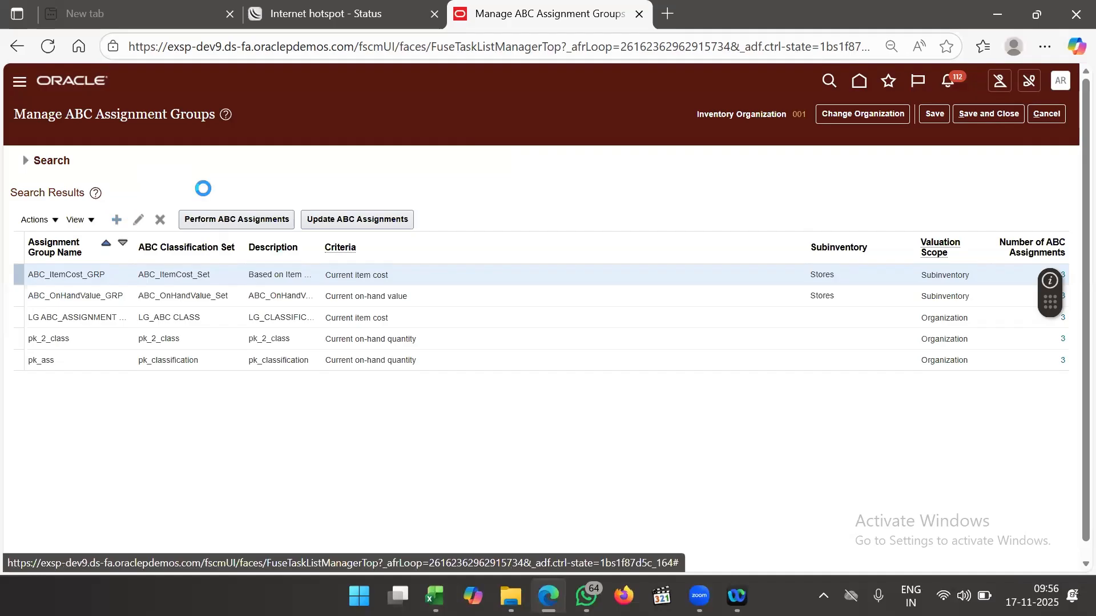
left_click(209, 203)
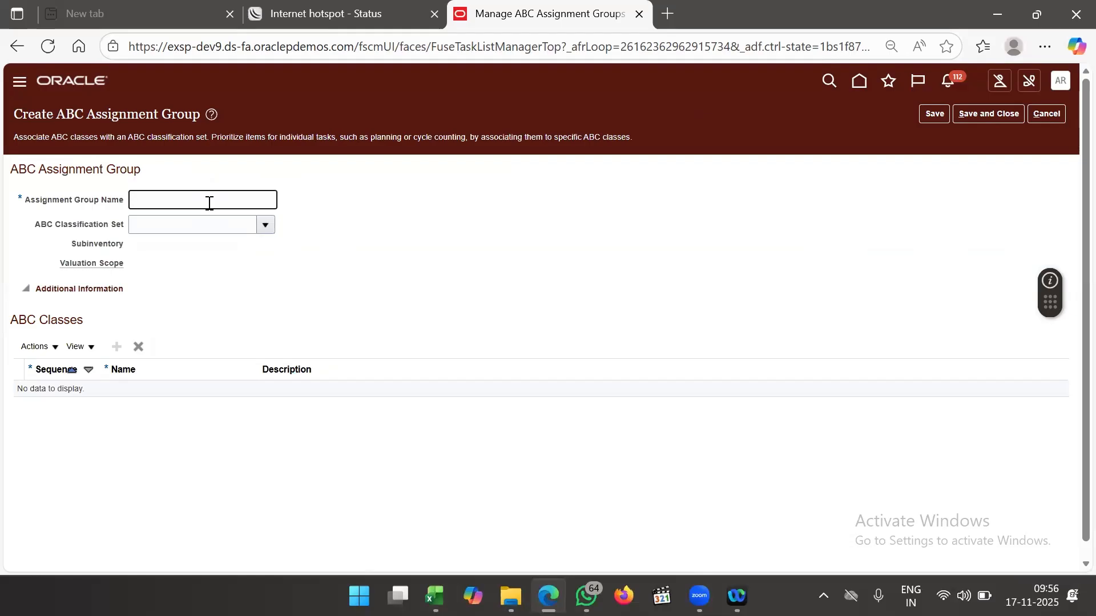
left_click(1047, 114)
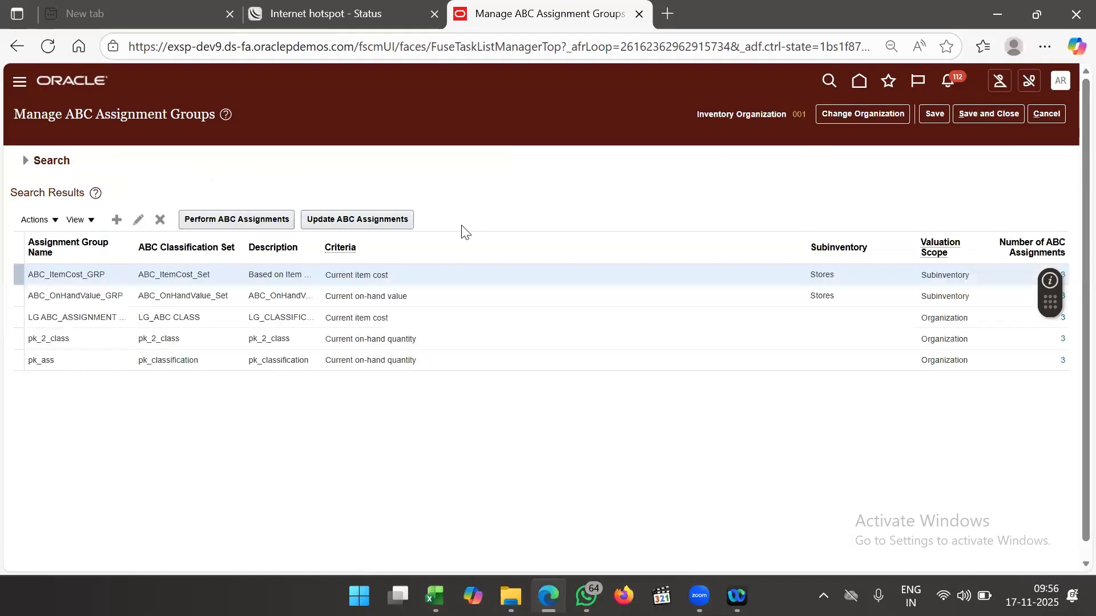
left_click(1044, 117)
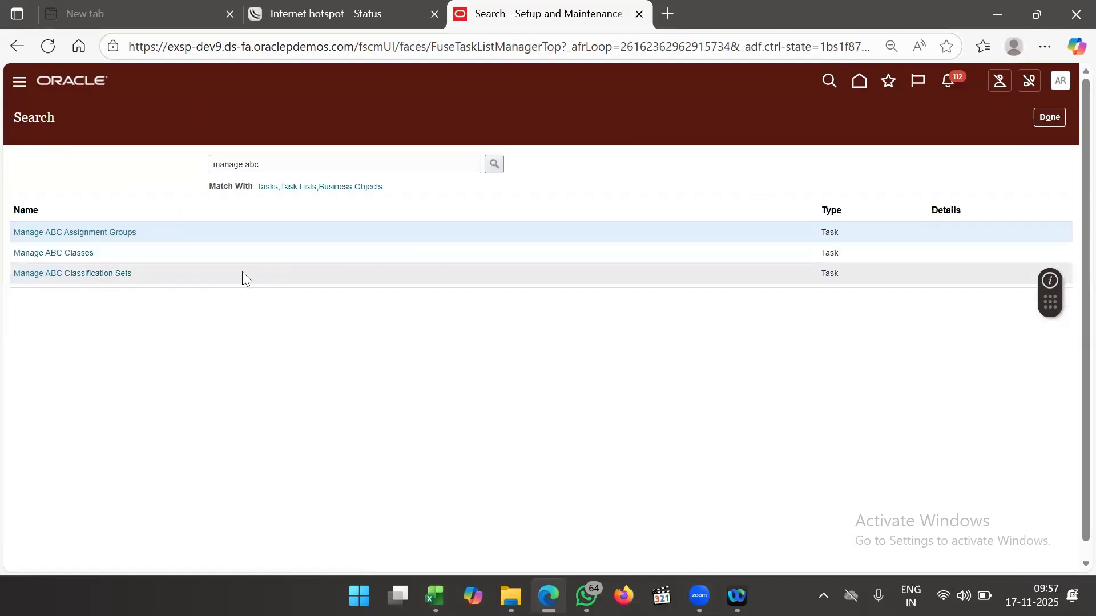
- Open the items of ABI_CLASSIFICATION SETS through the Manage ABC Classification Sets task and export them to Excel
left_click(111, 279)
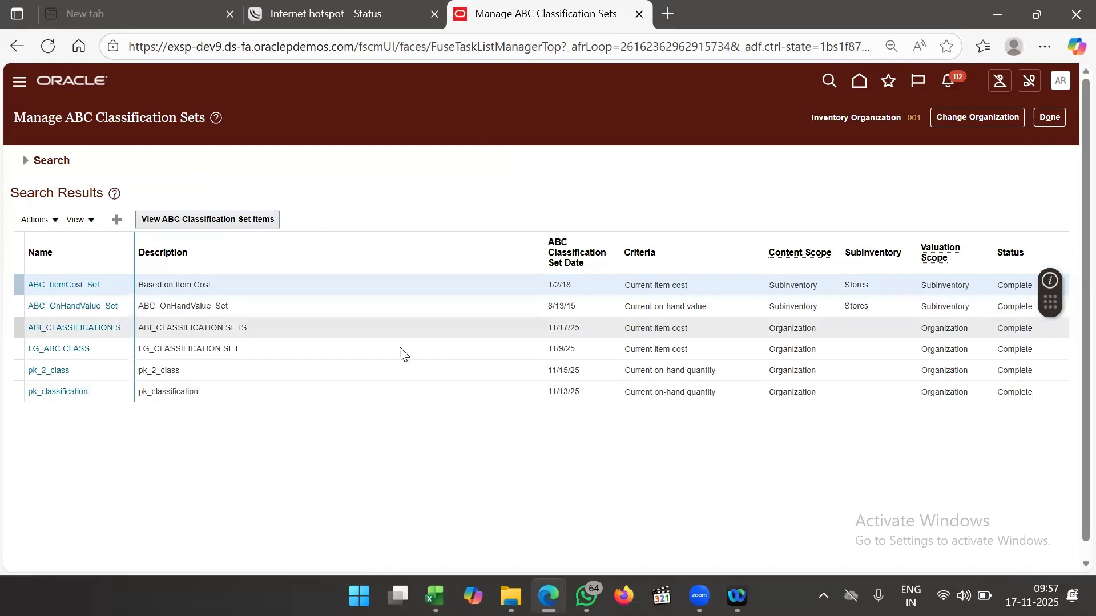
left_click(372, 322)
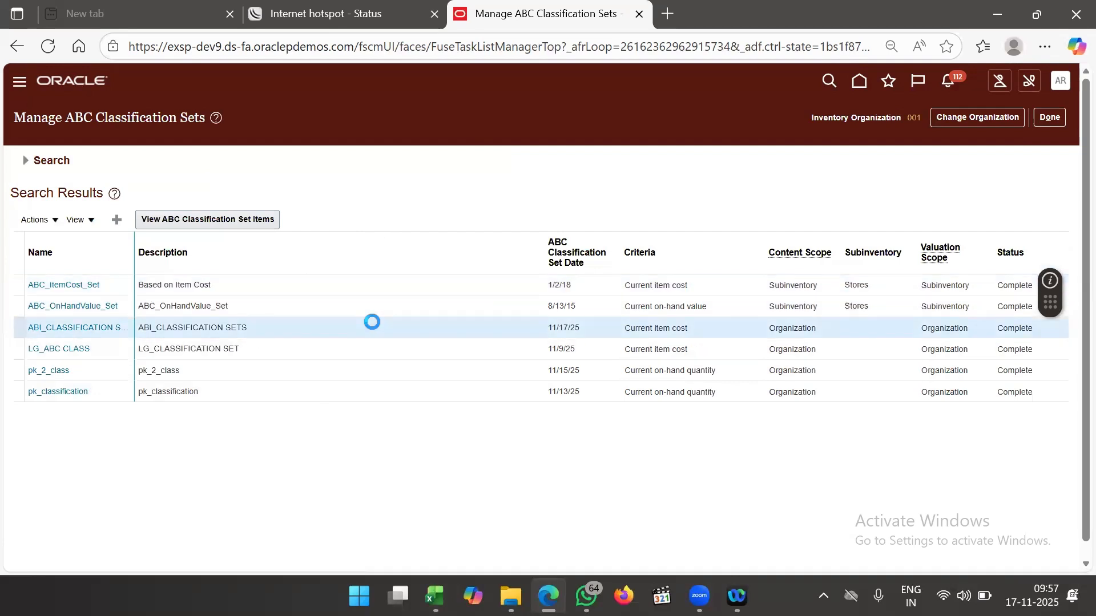
left_click(194, 223)
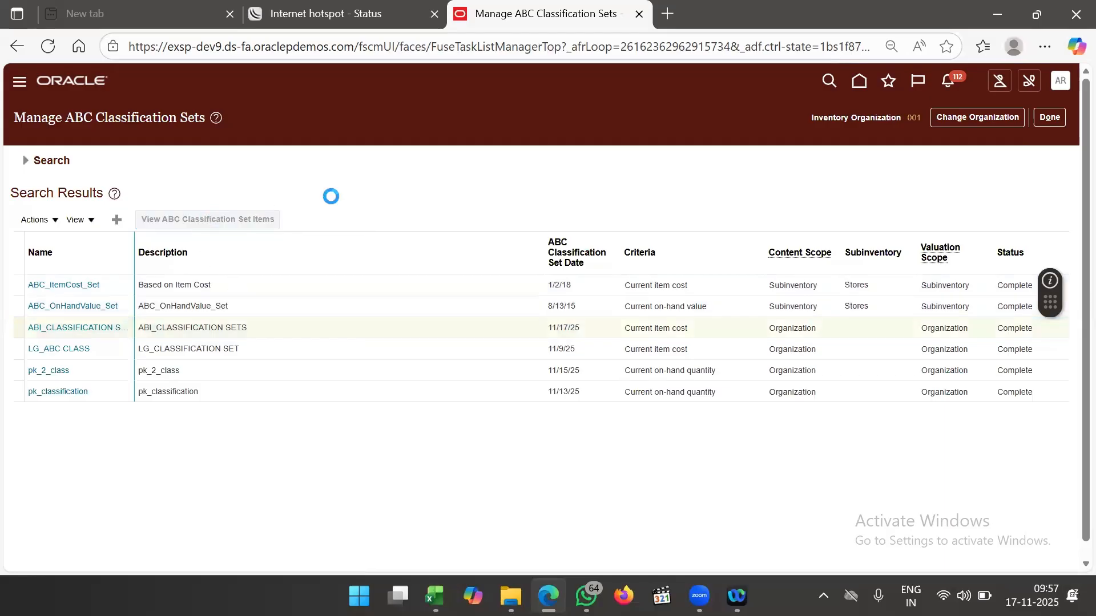
scroll(331, 201, "down", 3)
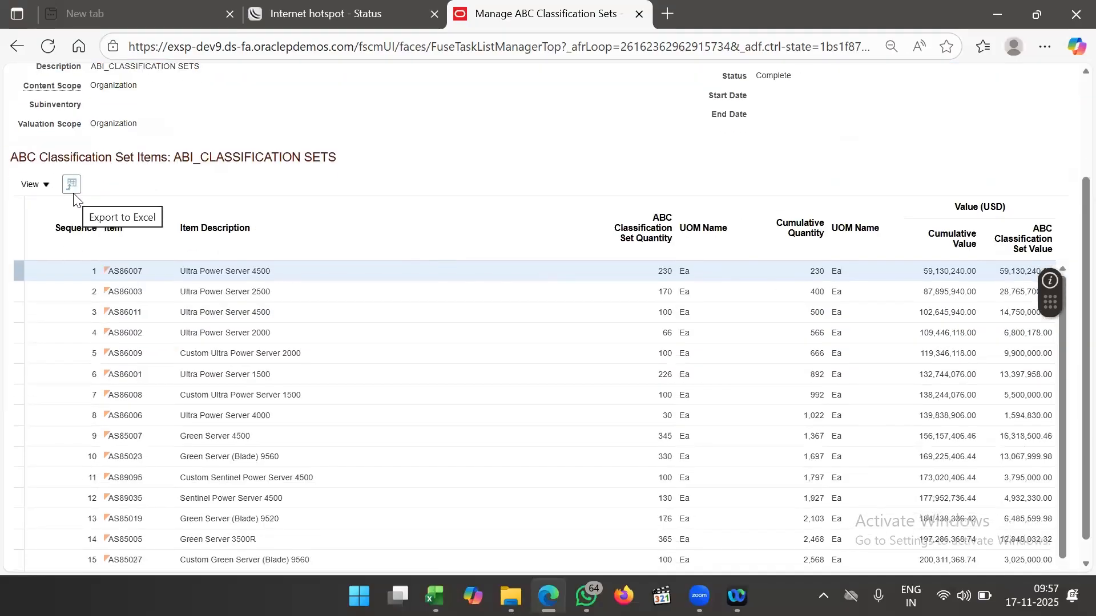
left_click(72, 184)
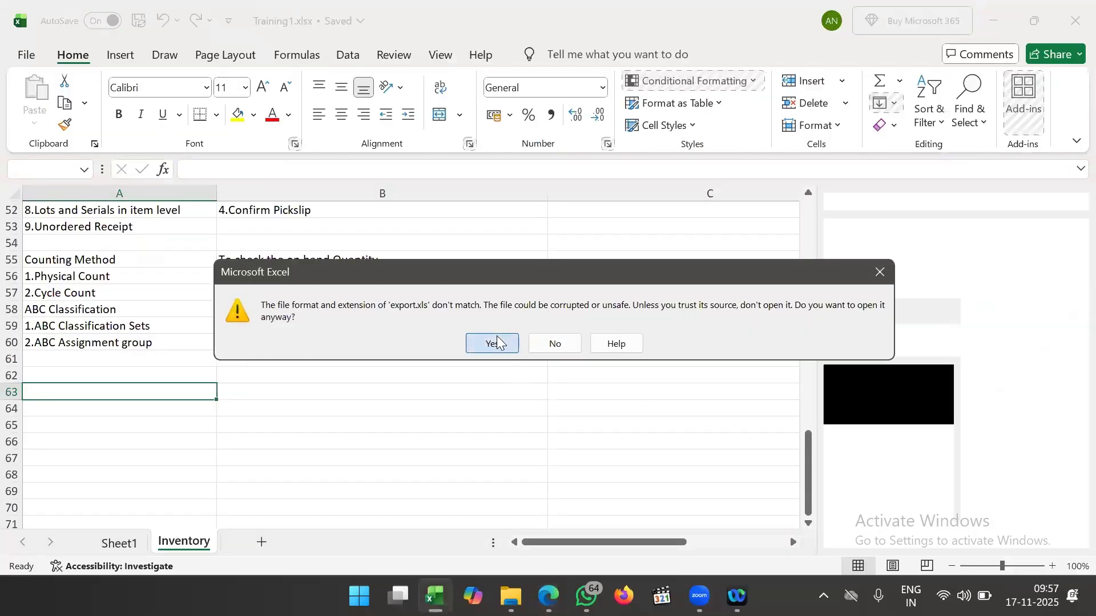
- Open export.xls despite the file format mismatch and review the exported items across all columns and down to the last row
left_click(492, 343)
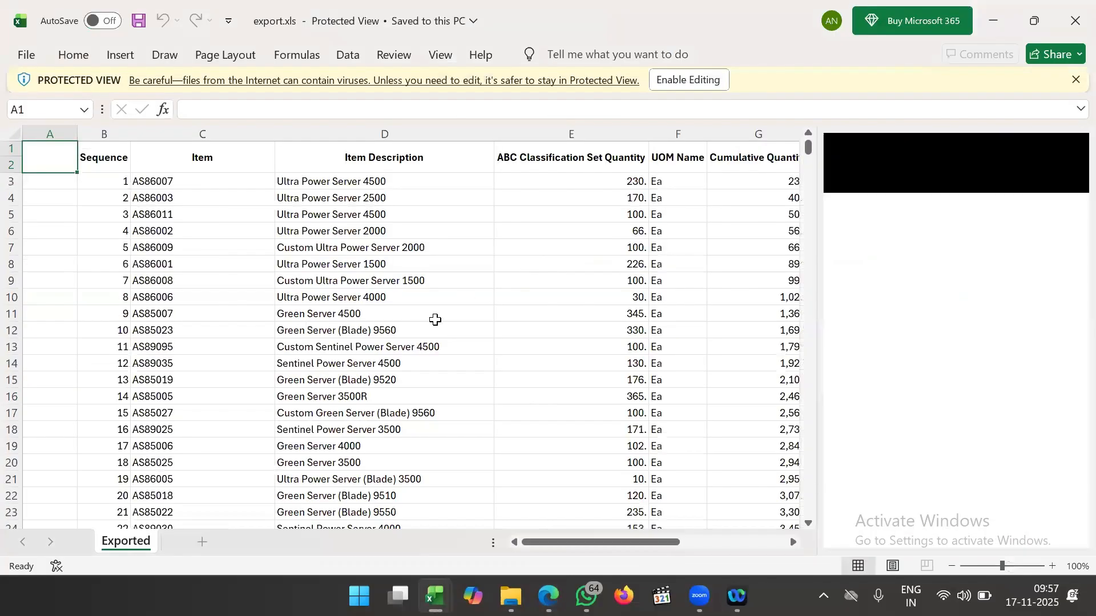
scroll(517, 357, "right", 6)
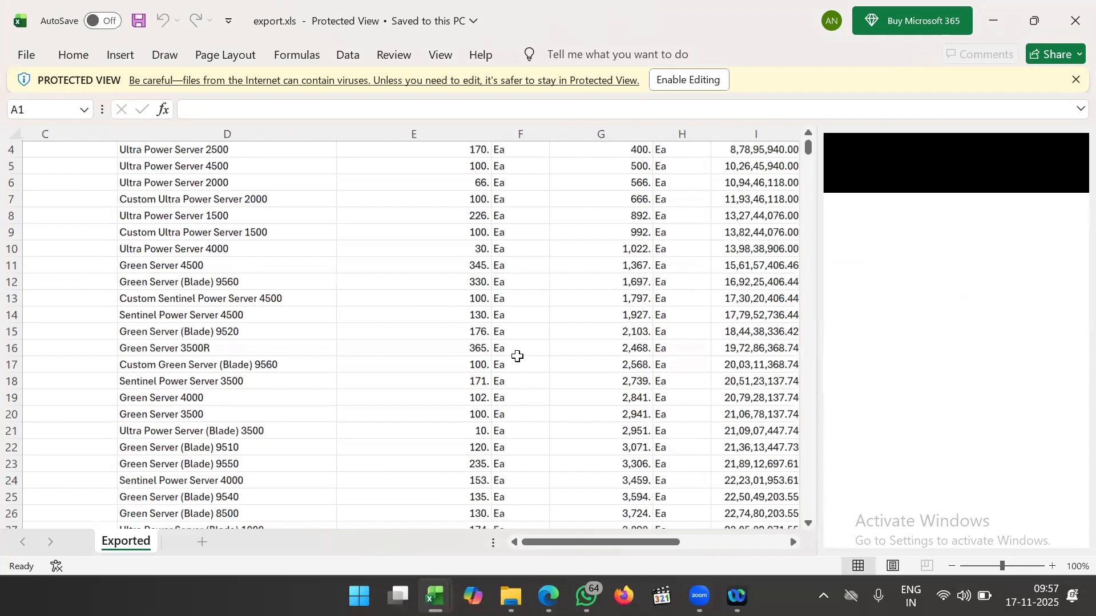
scroll(517, 356, "right", 2)
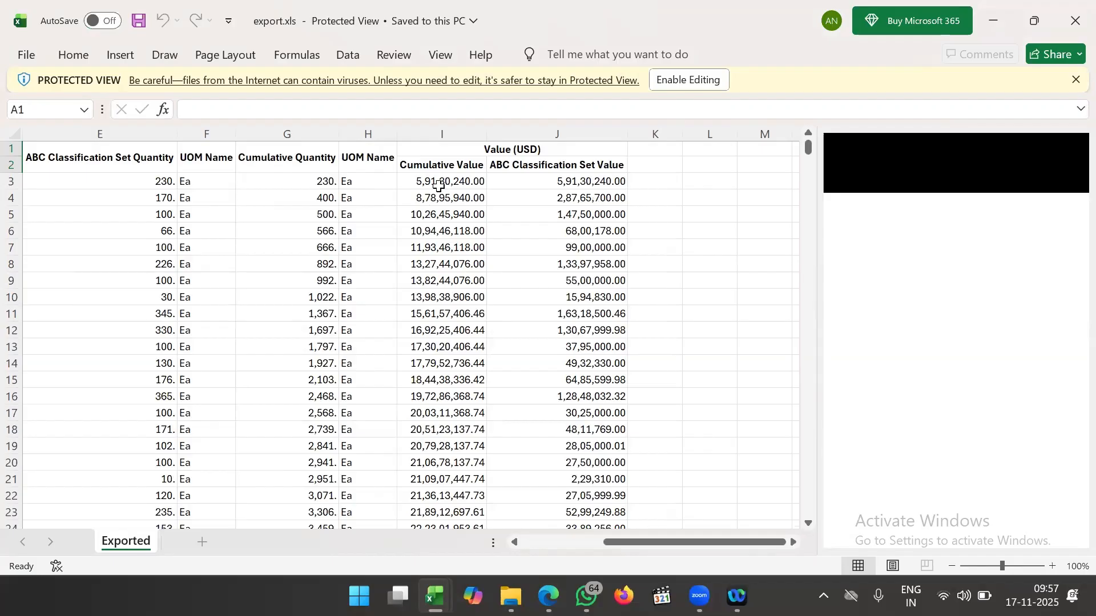
scroll(408, 249, "left", 2)
scroll(408, 250, "left", 3)
scroll(407, 249, "down", 20)
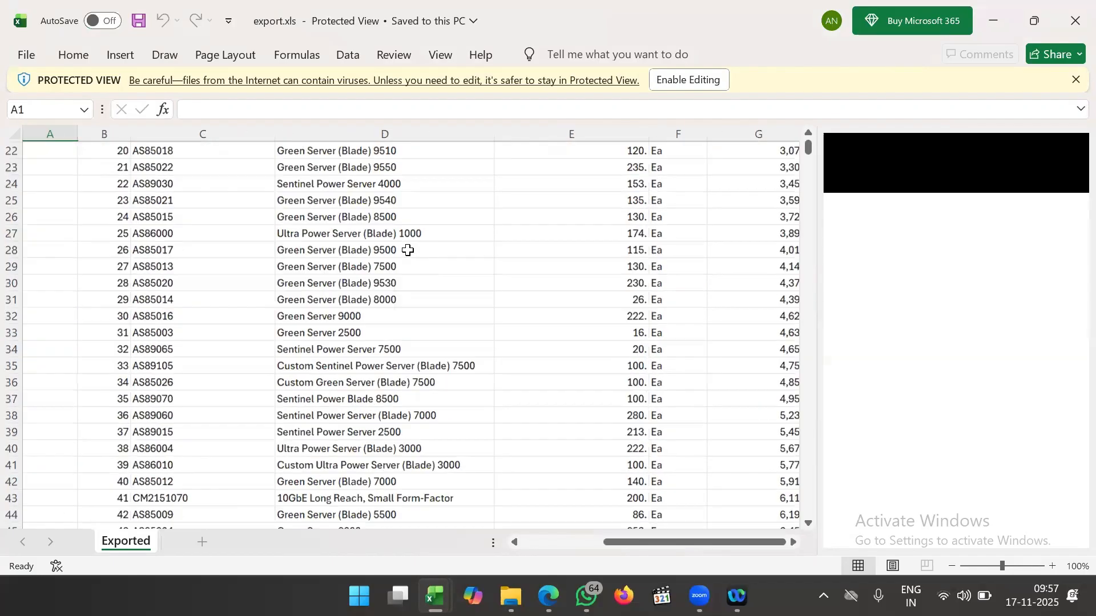
scroll(407, 249, "down", 20)
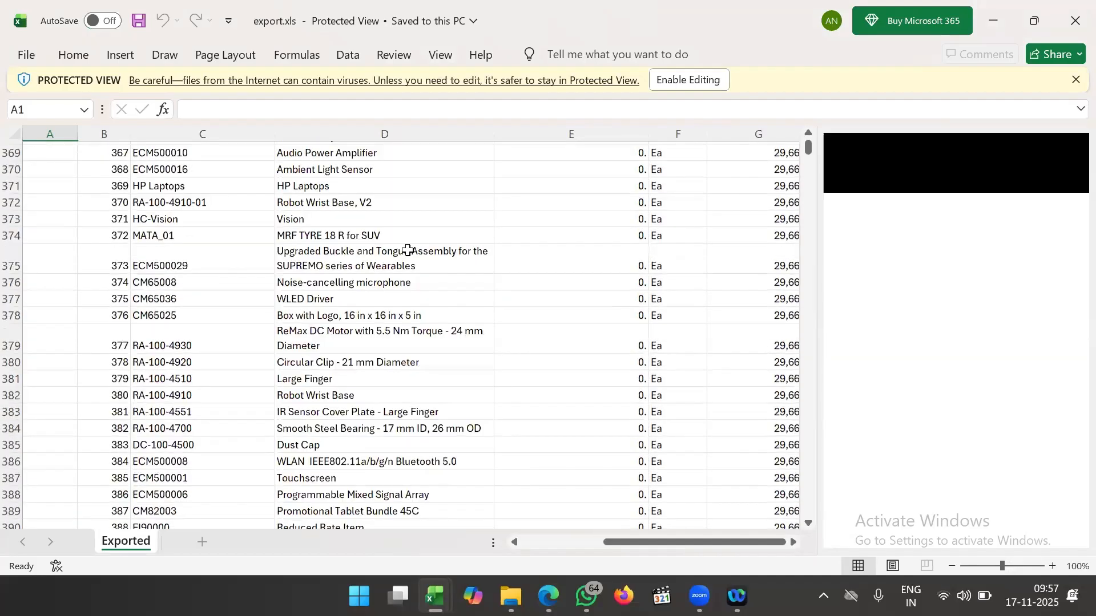
scroll(407, 250, "up", 19)
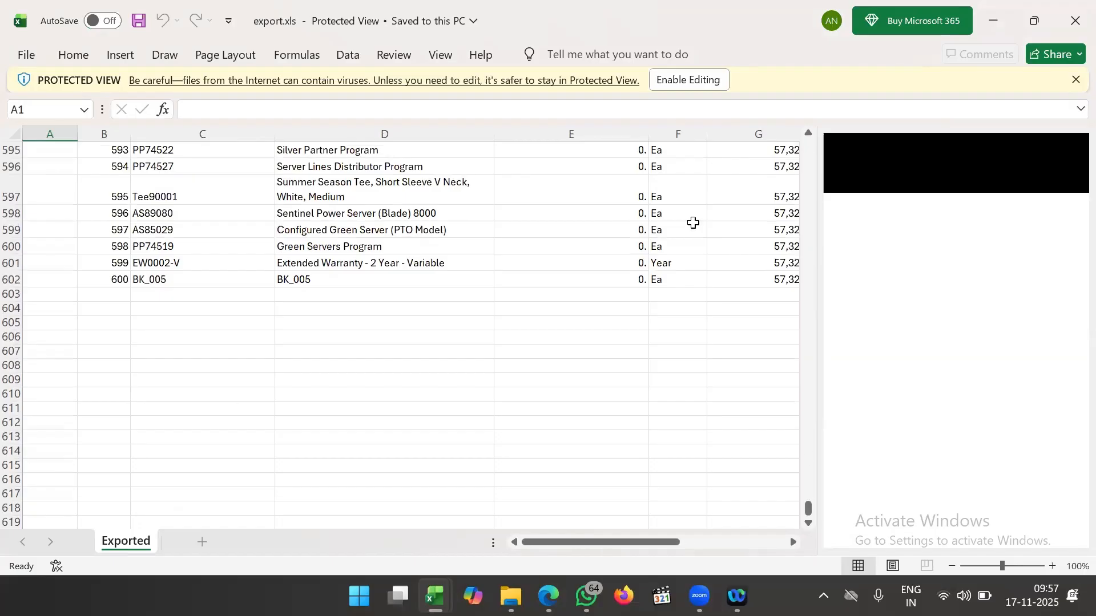
- Enable editing for the exported workbook, dismiss the dialog that opens, and select an empty cell below the item list
left_click(662, 81)
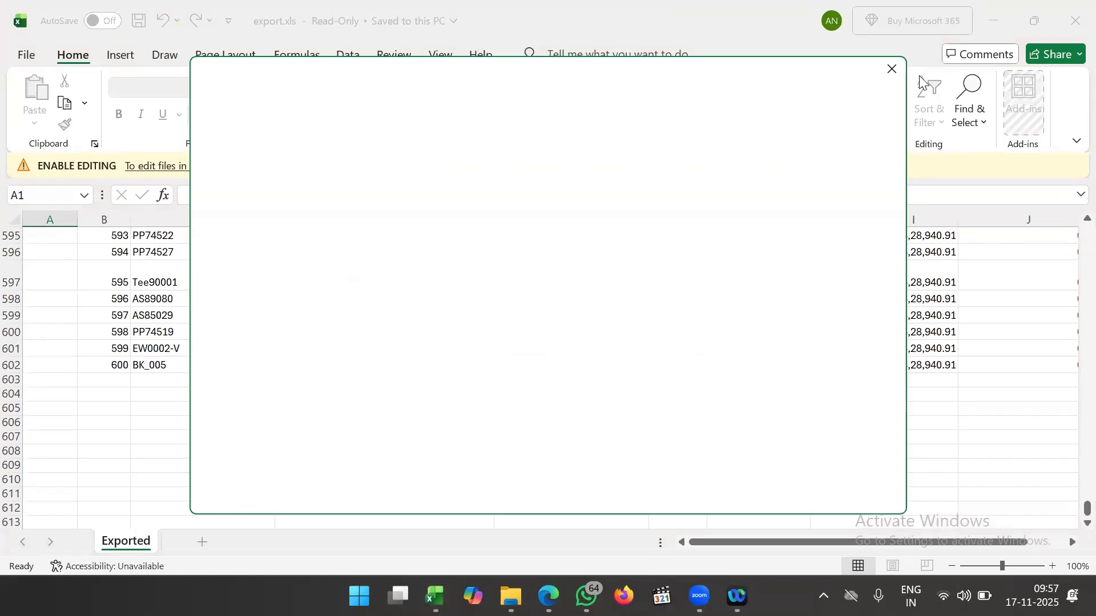
left_click(892, 68)
left_click(358, 411)
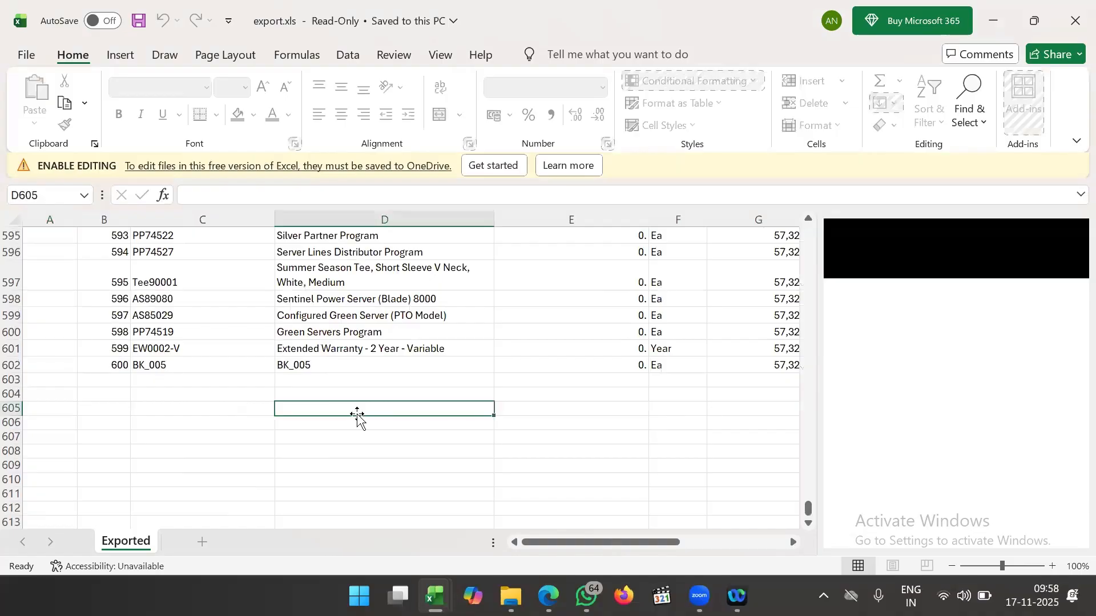
left_click(363, 396)
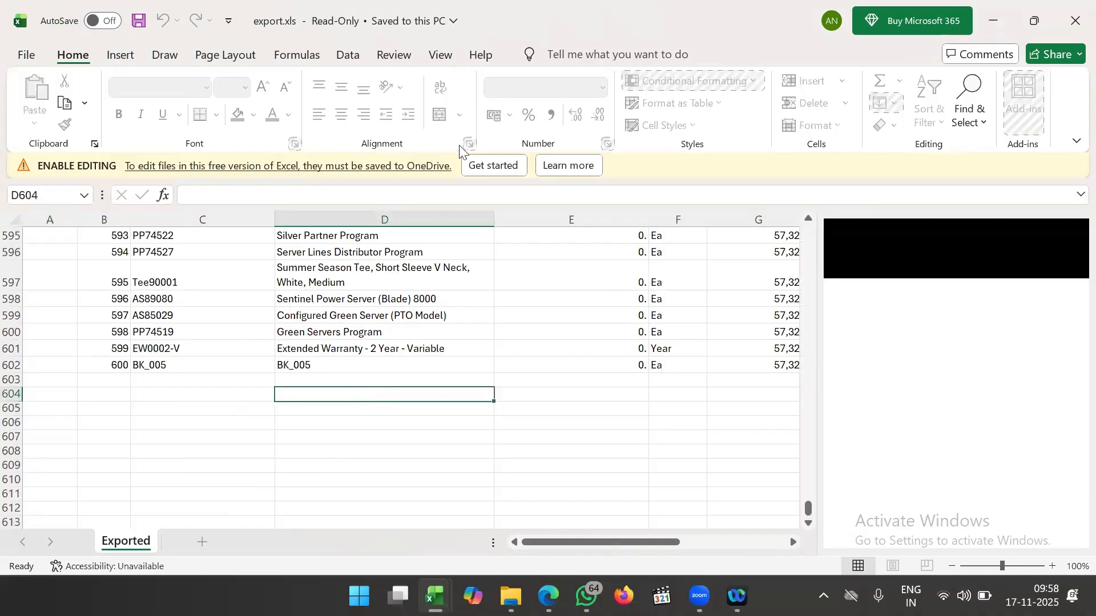
- Try to save an editable copy of export.xls to the OneDrive Documents folder, keeping the Web Page format
left_click(492, 165)
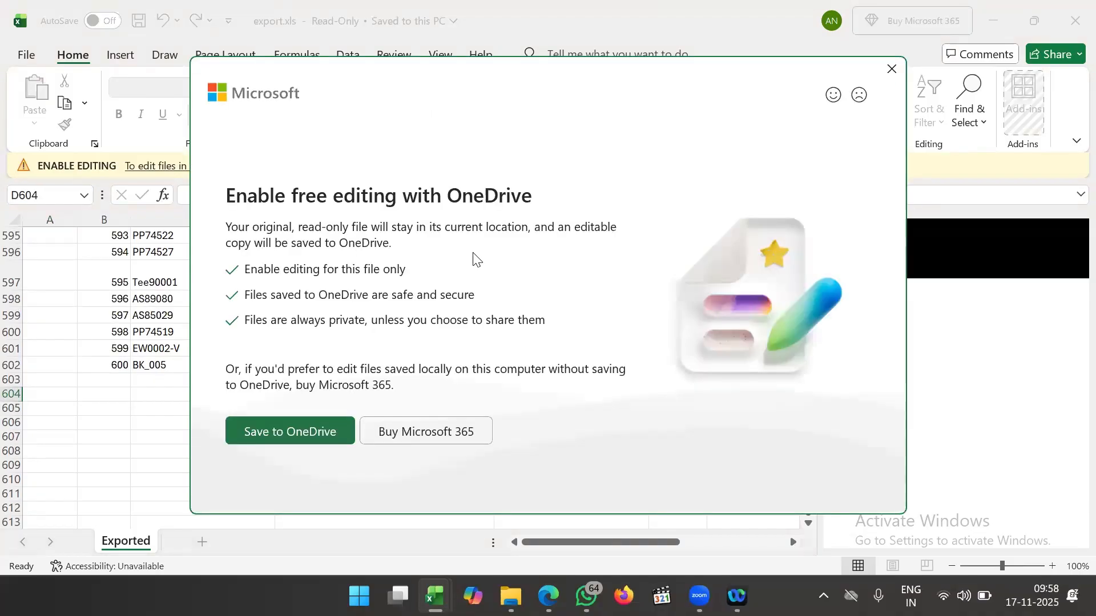
key("ctrl+s")
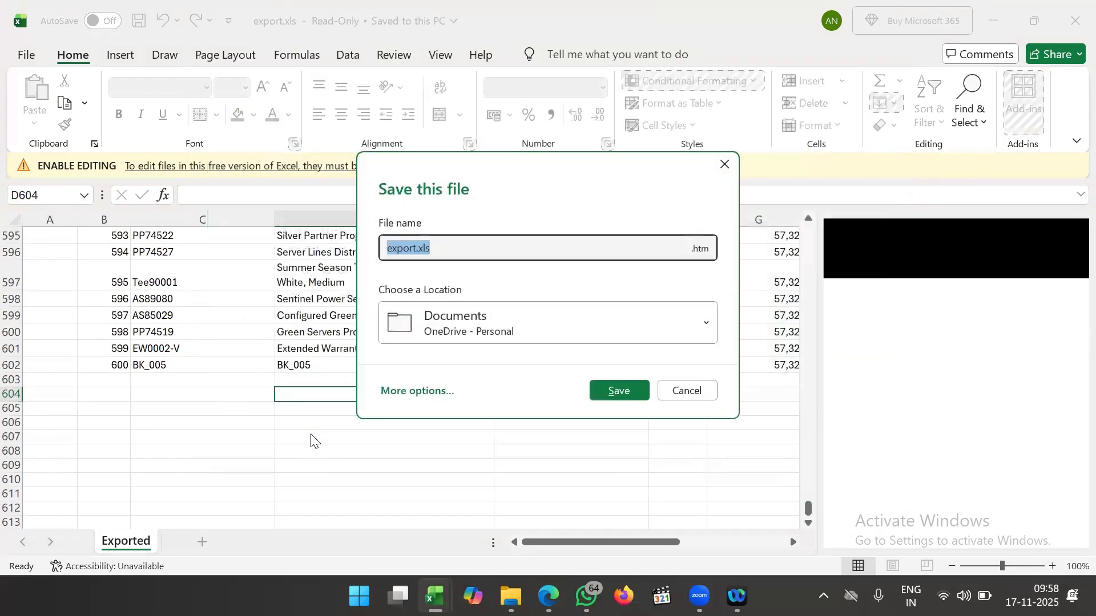
left_click(610, 391)
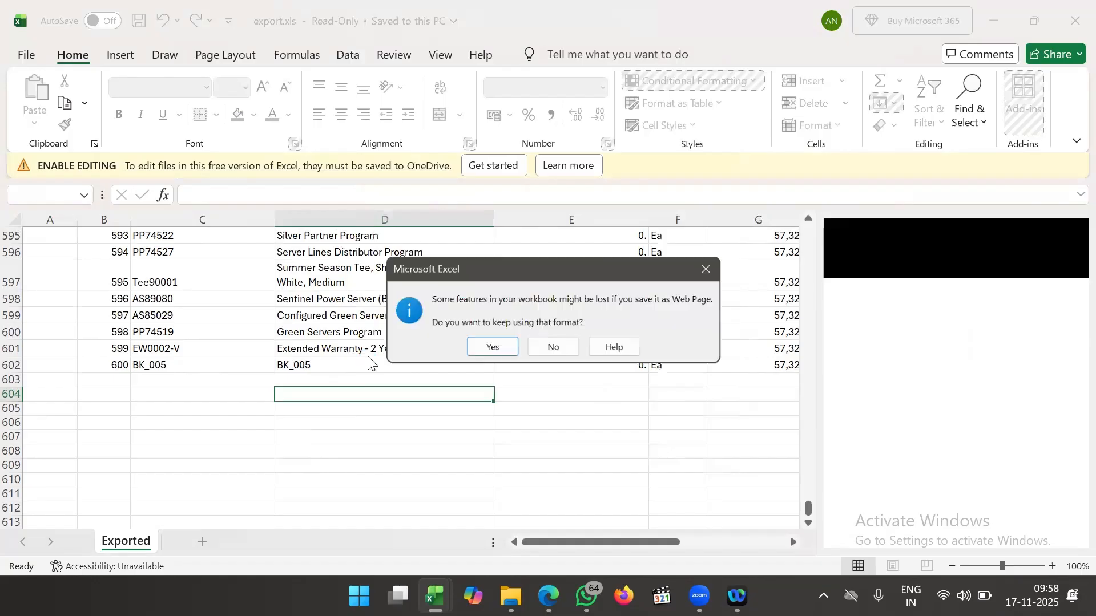
left_click(509, 347)
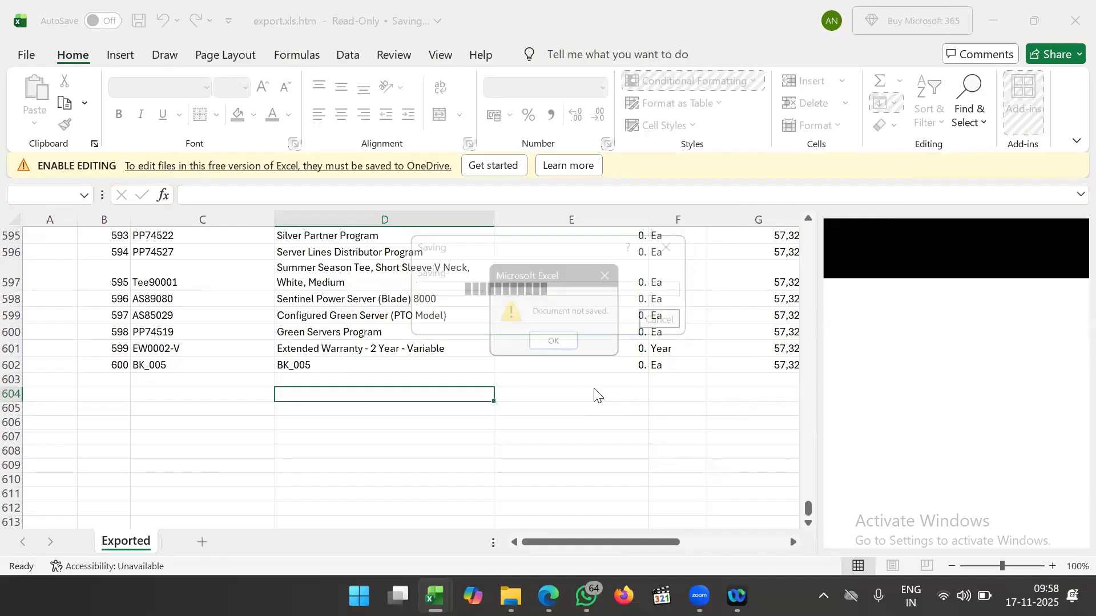
left_click(552, 343)
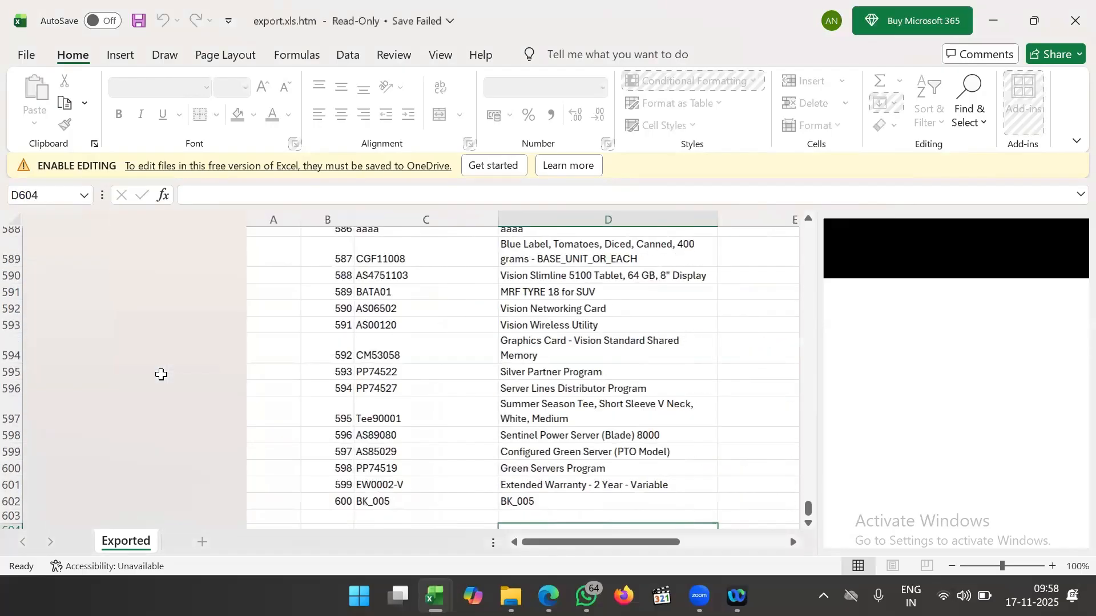
- Examine the exported item list around sequence numbers 200 to 220, checking the item codes, descriptions and quantities
scroll(161, 374, "up", 20)
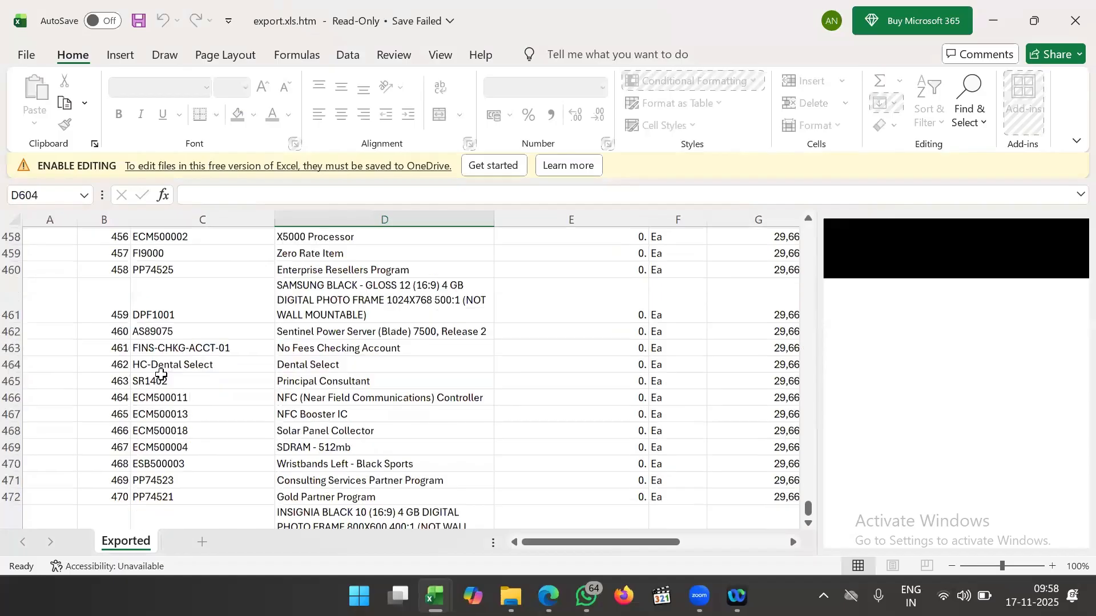
scroll(161, 375, "up", 20)
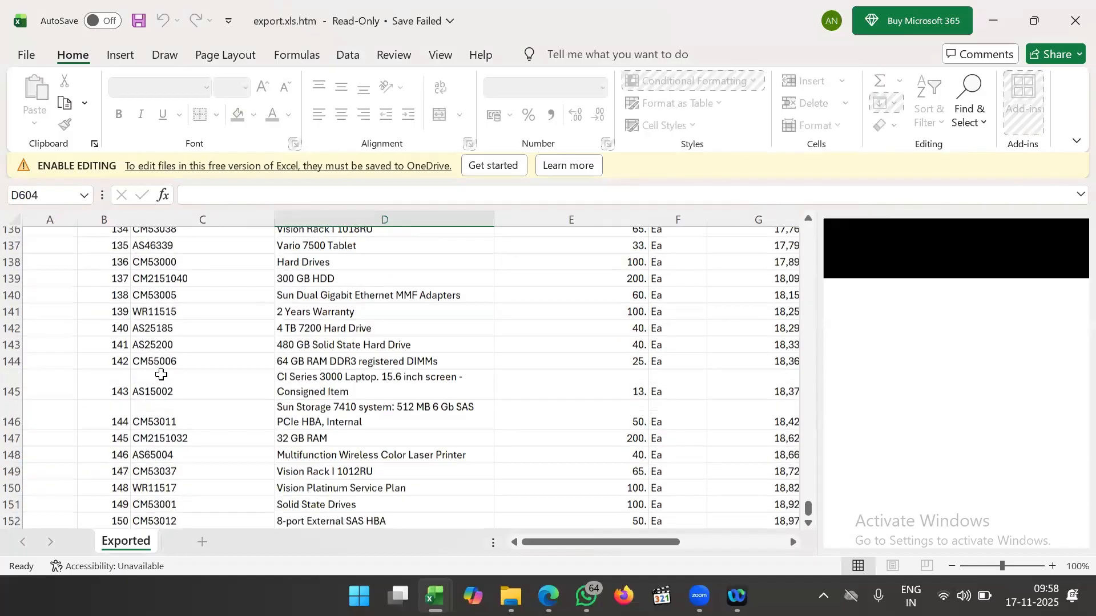
scroll(161, 374, "down", 2)
scroll(161, 374, "up", 5)
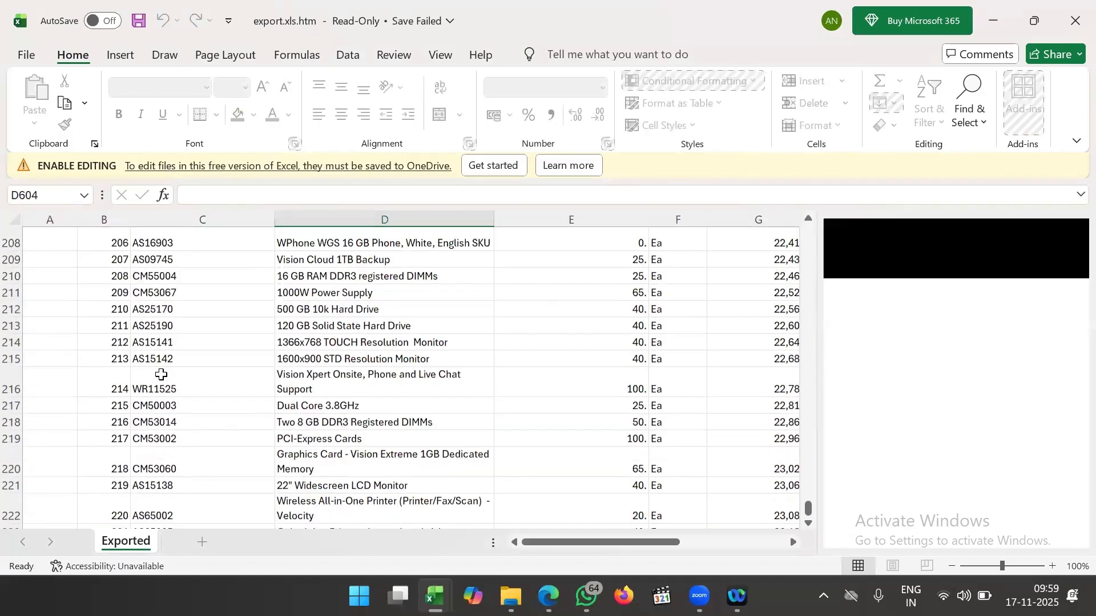
scroll(159, 398, "up", 3)
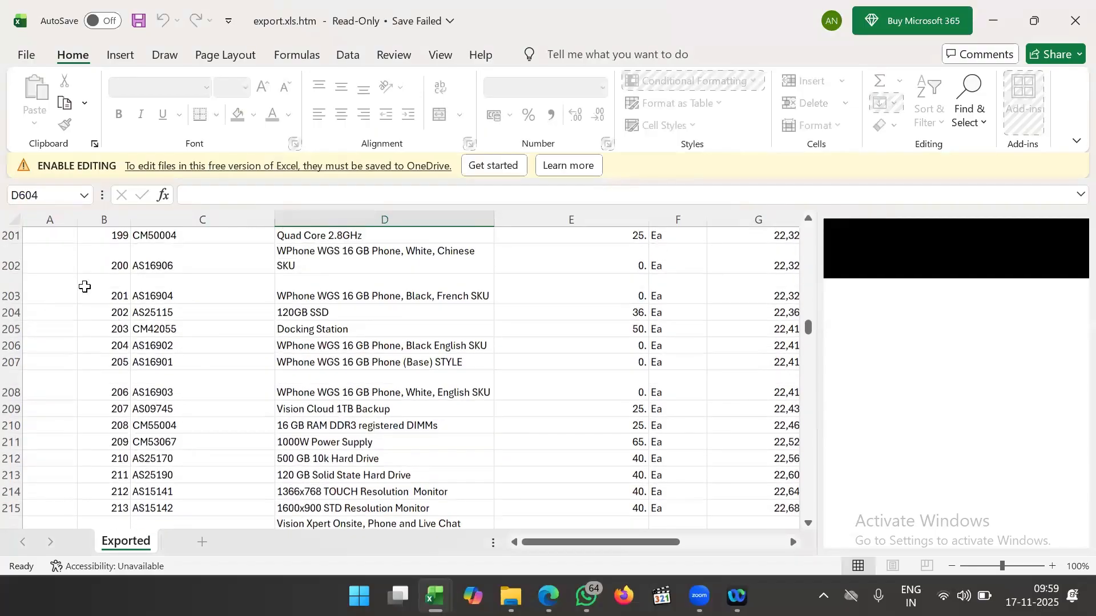
left_click(59, 268)
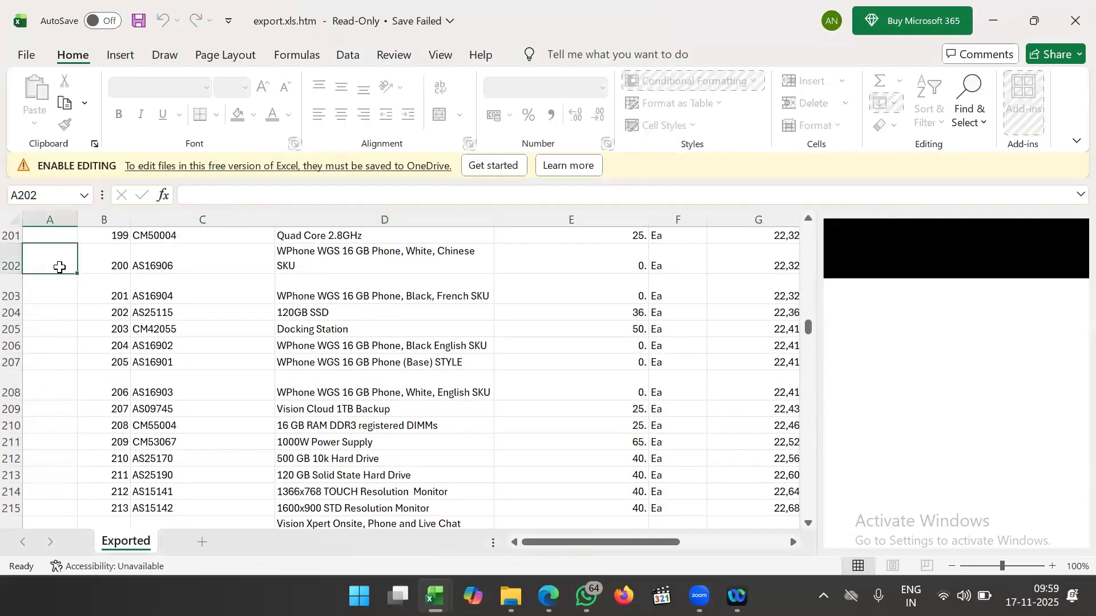
left_click(171, 362)
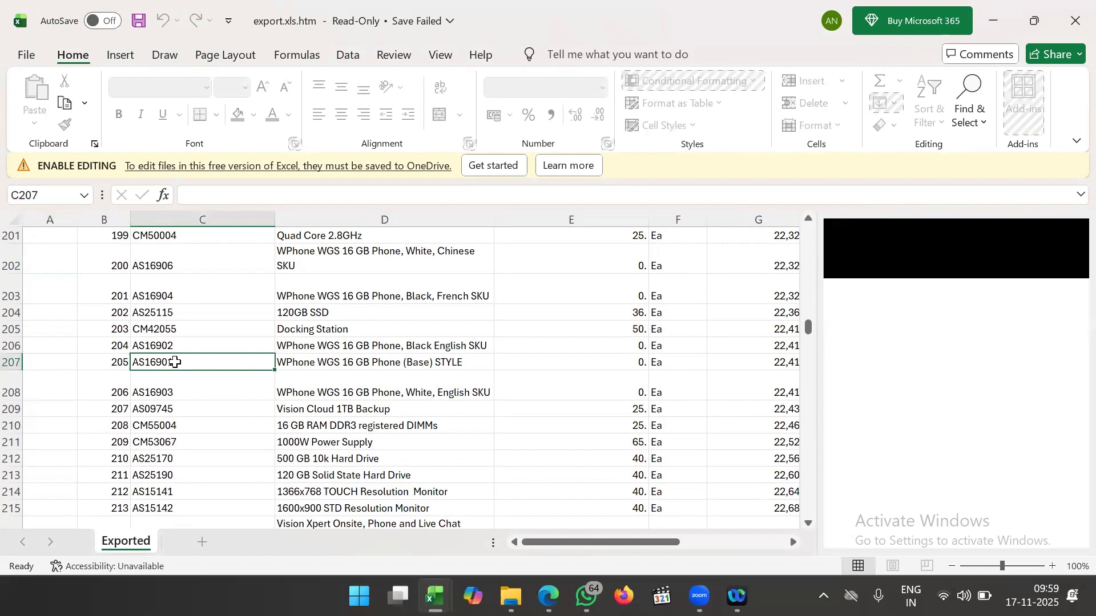
scroll(171, 342, "down", 1)
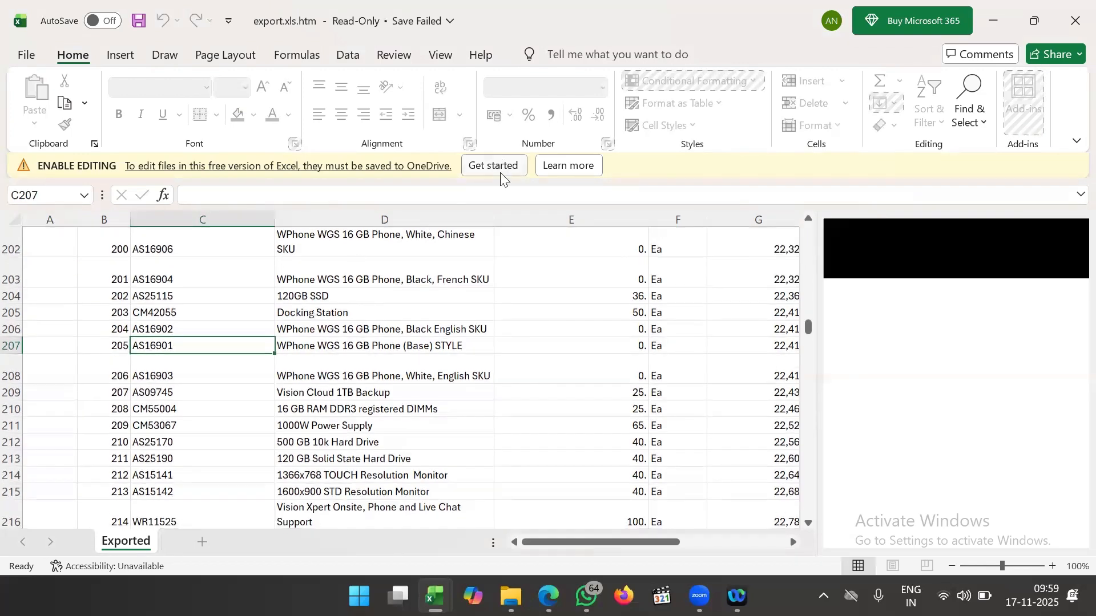
- Retry saving the exported items to OneDrive Documents through the free editing offer, first declining and then accepting the Web Page format
left_click(495, 167)
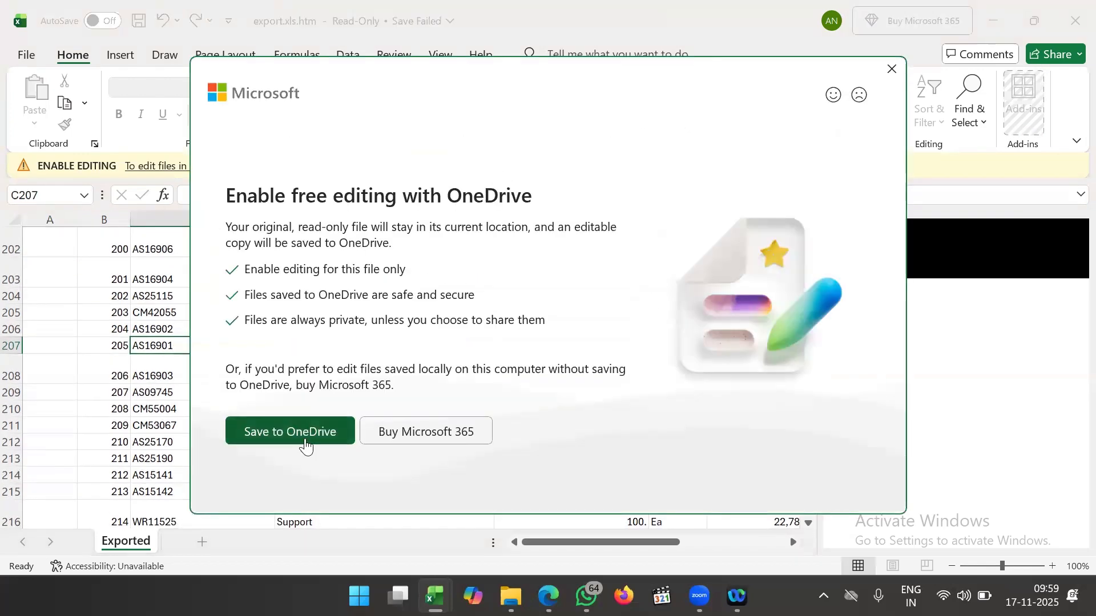
left_click(303, 436)
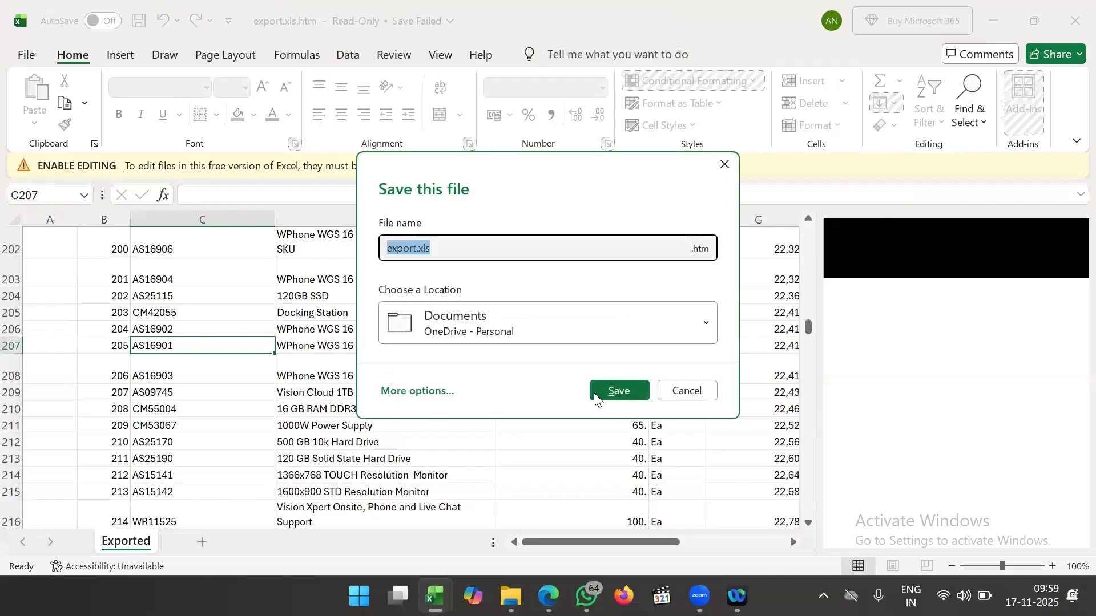
left_click(613, 398)
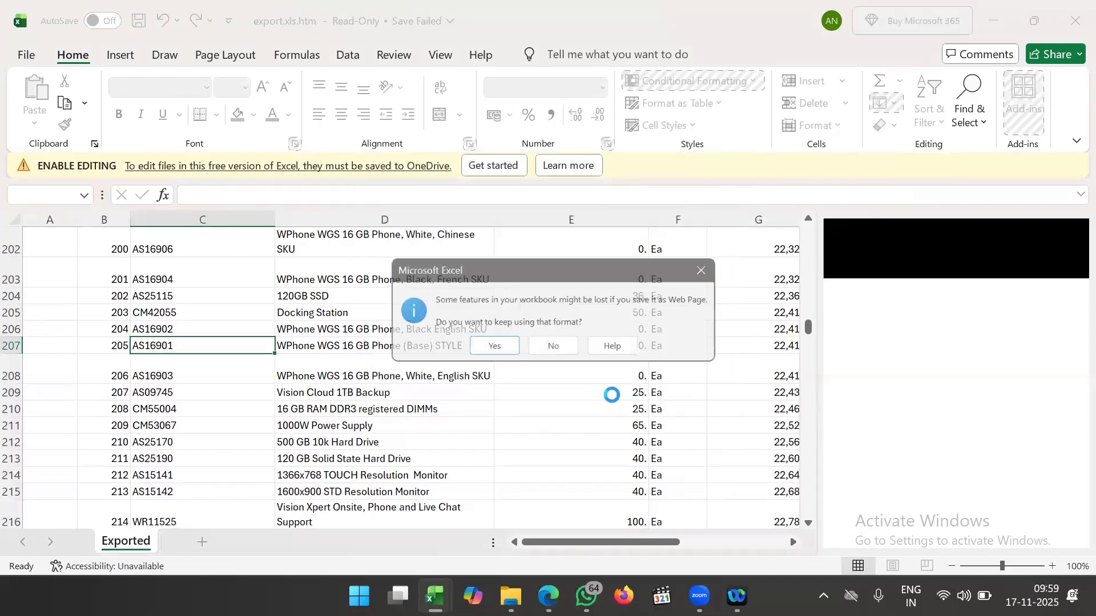
left_click(553, 348)
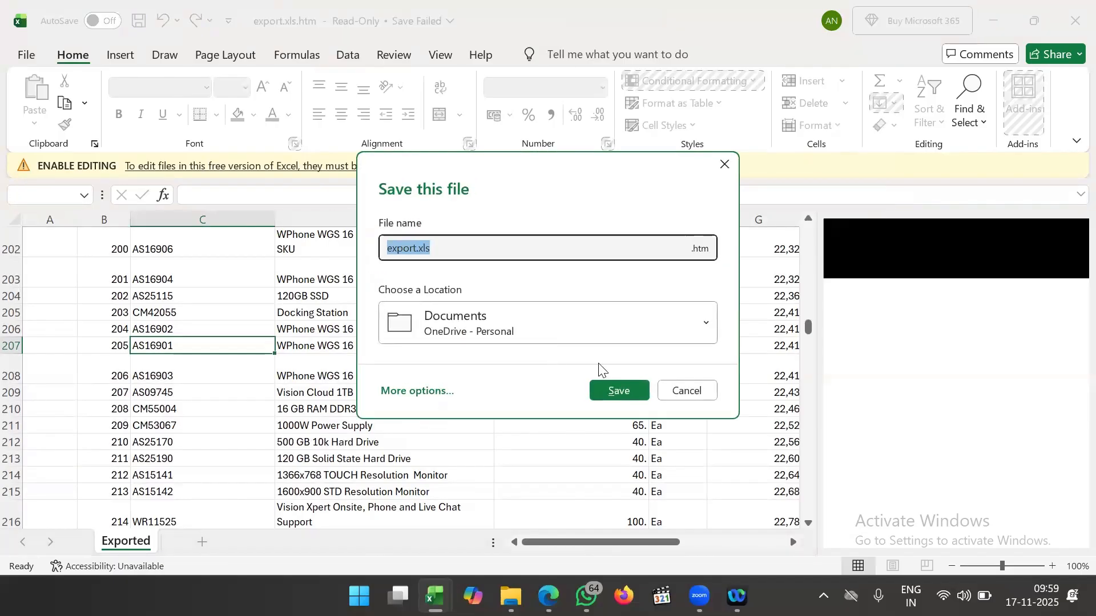
left_click(620, 390)
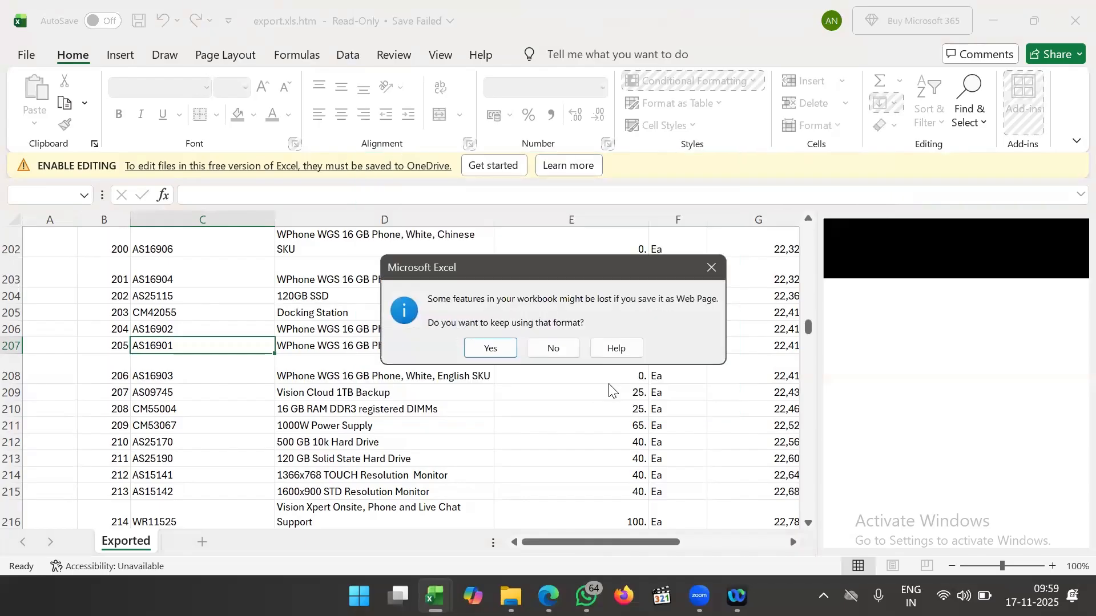
left_click(489, 348)
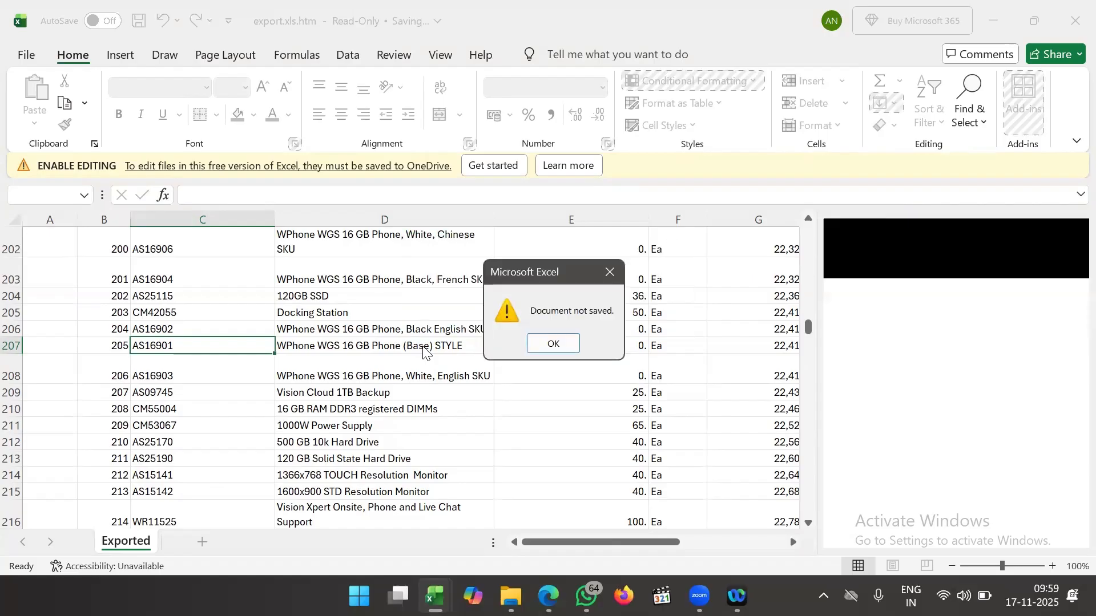
left_click(543, 345)
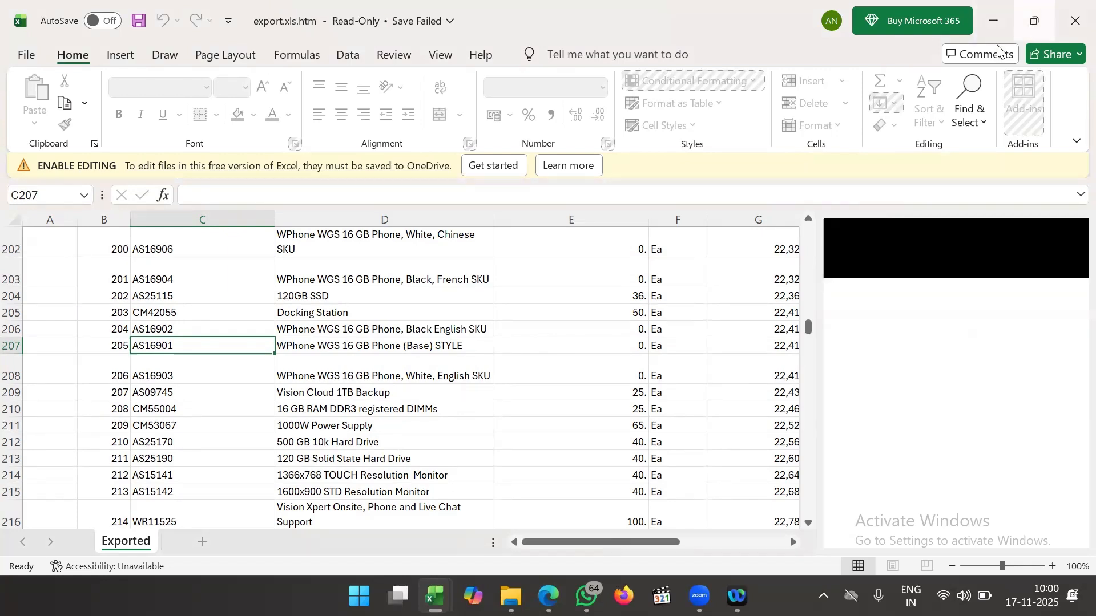
- Switch to Oracle in Edge to view the ABI_CLASSIFICATION SETS items, recheck the exported list in Excel, then return to the Oracle page
left_click(1005, 21)
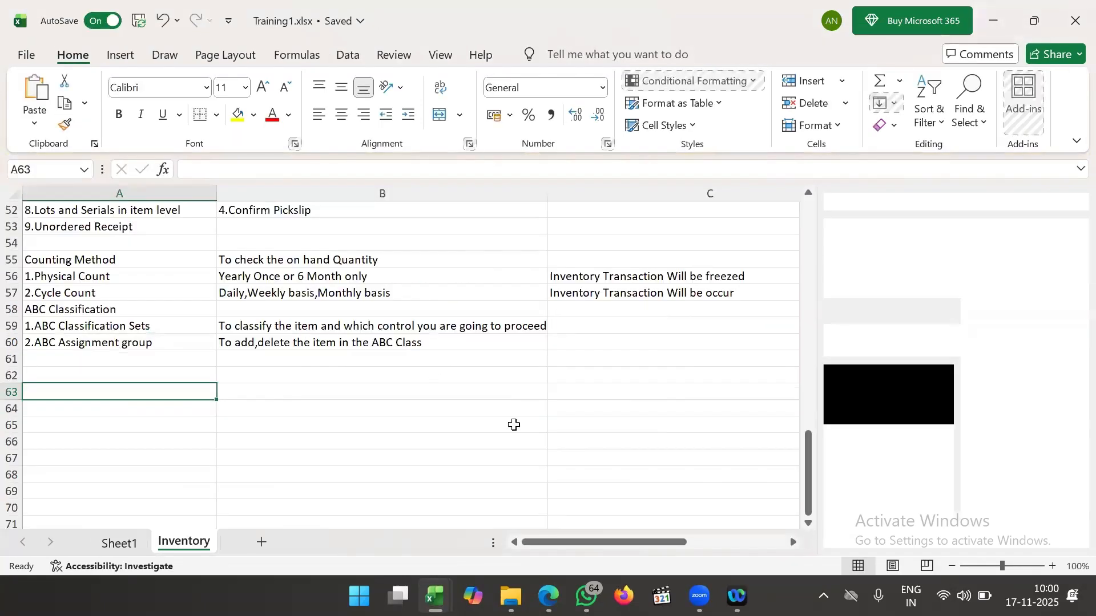
left_click(548, 596)
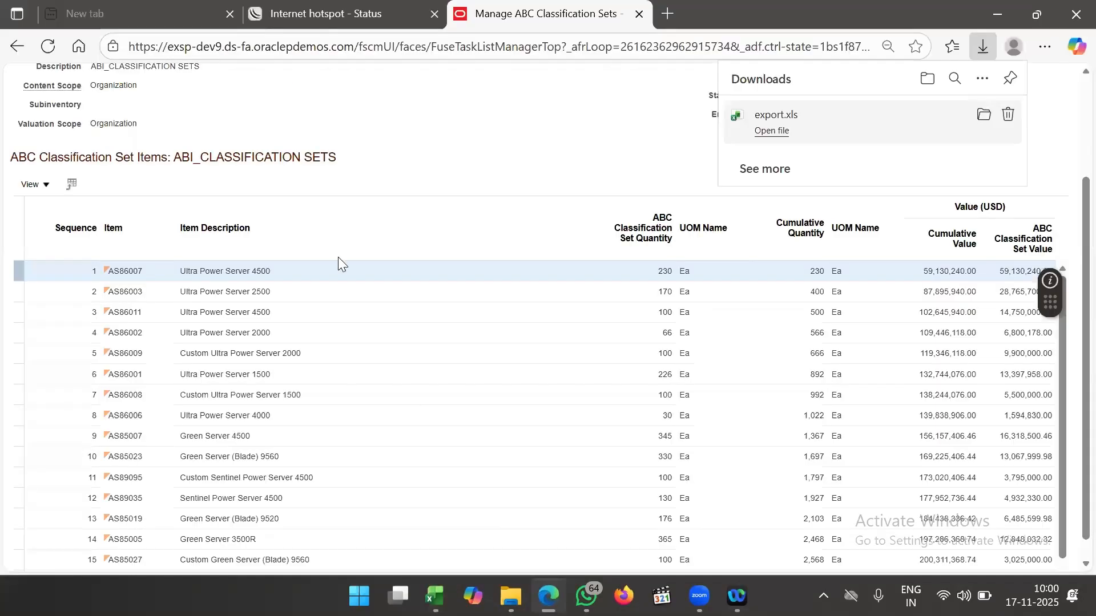
scroll(384, 177, "up", 3)
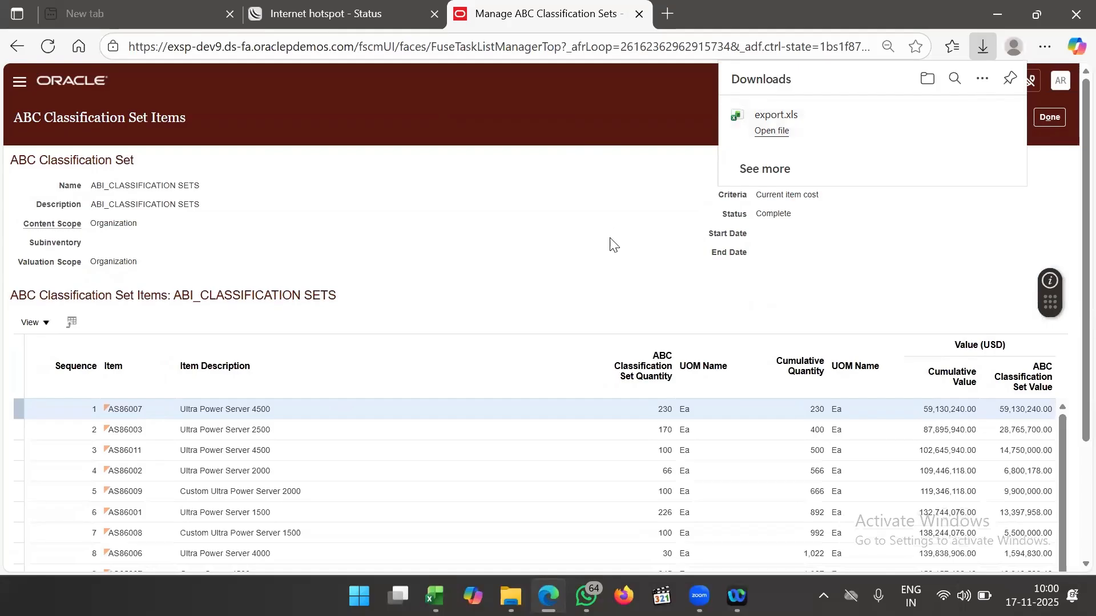
mouse_move(435, 596)
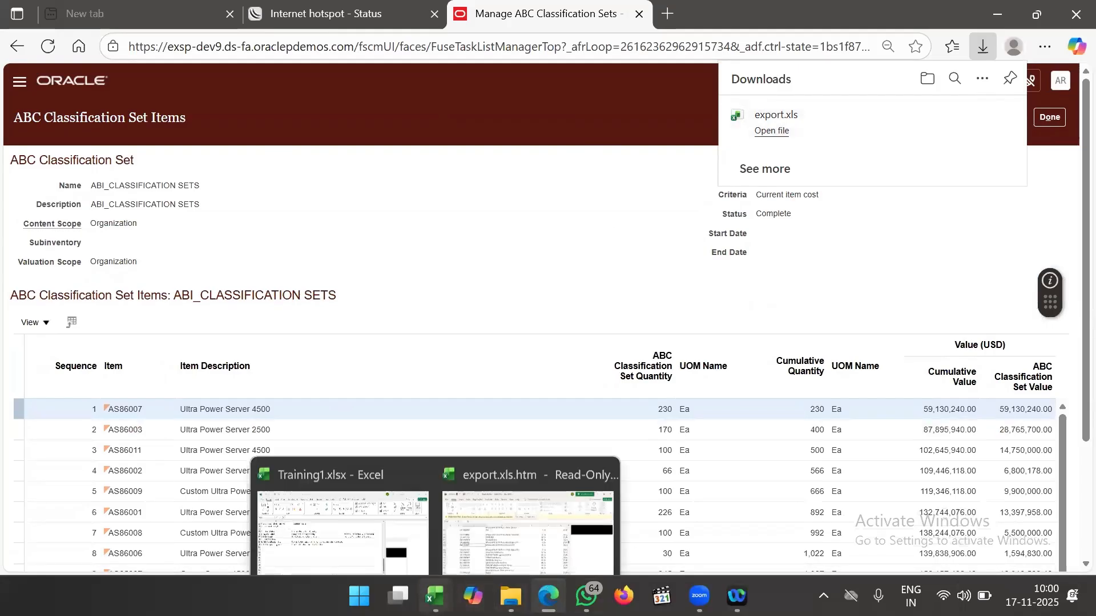
left_click(477, 536)
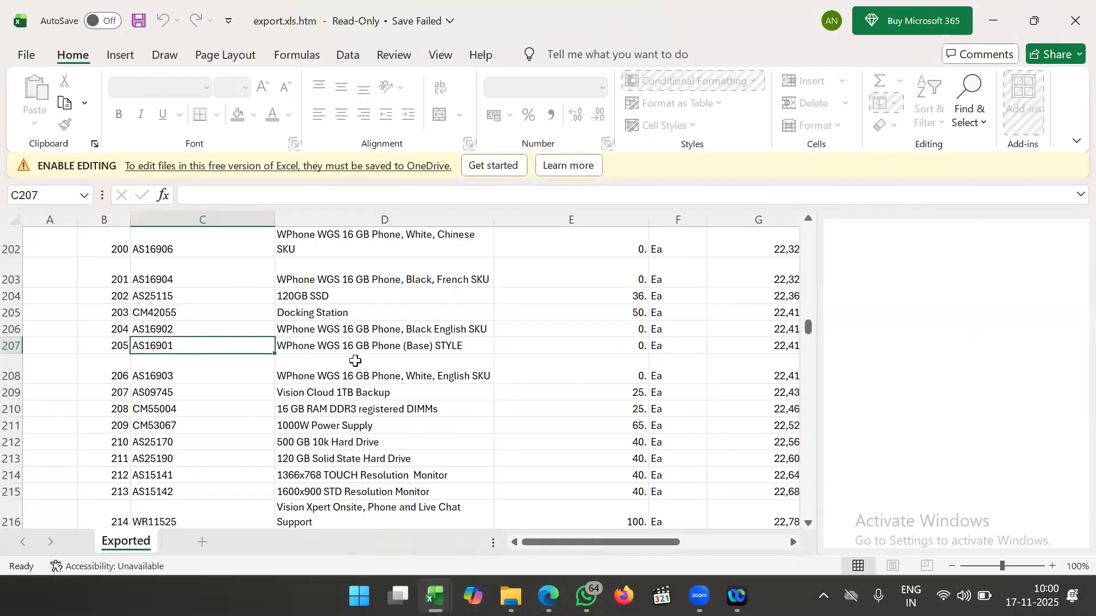
scroll(355, 361, "down", 11)
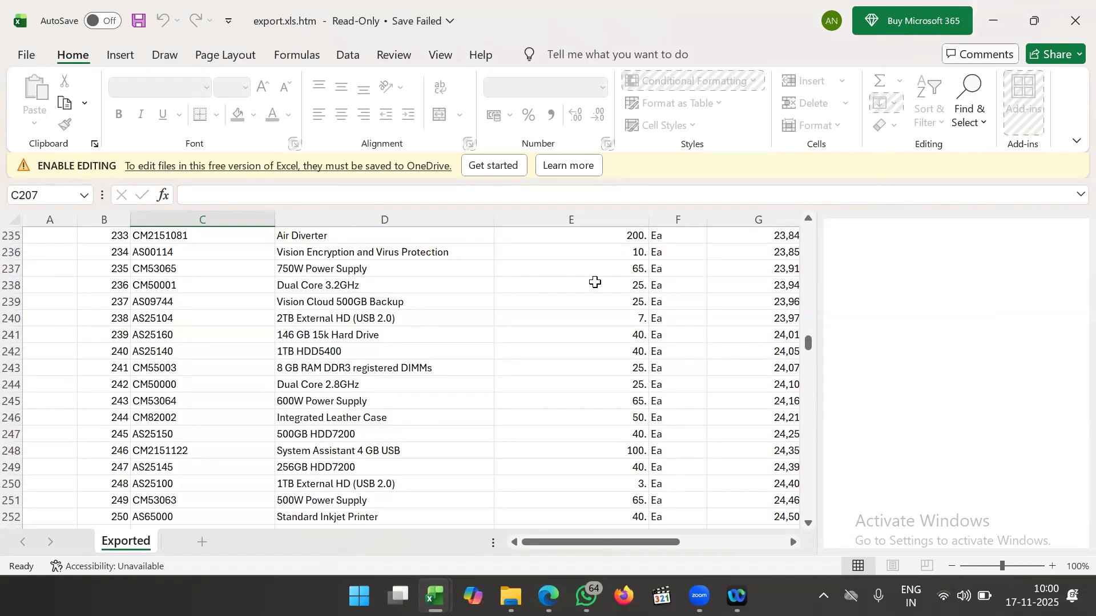
left_click(993, 21)
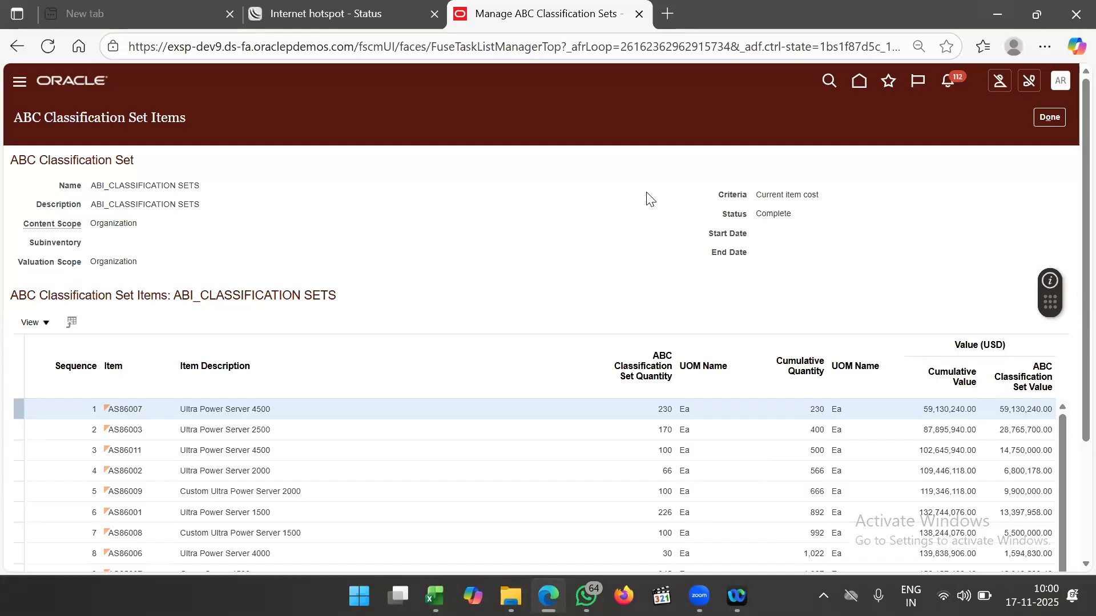
- Leave the classification set pages and open the Manage ABC Assignment Groups task to start a new assignment group
left_click(1049, 121)
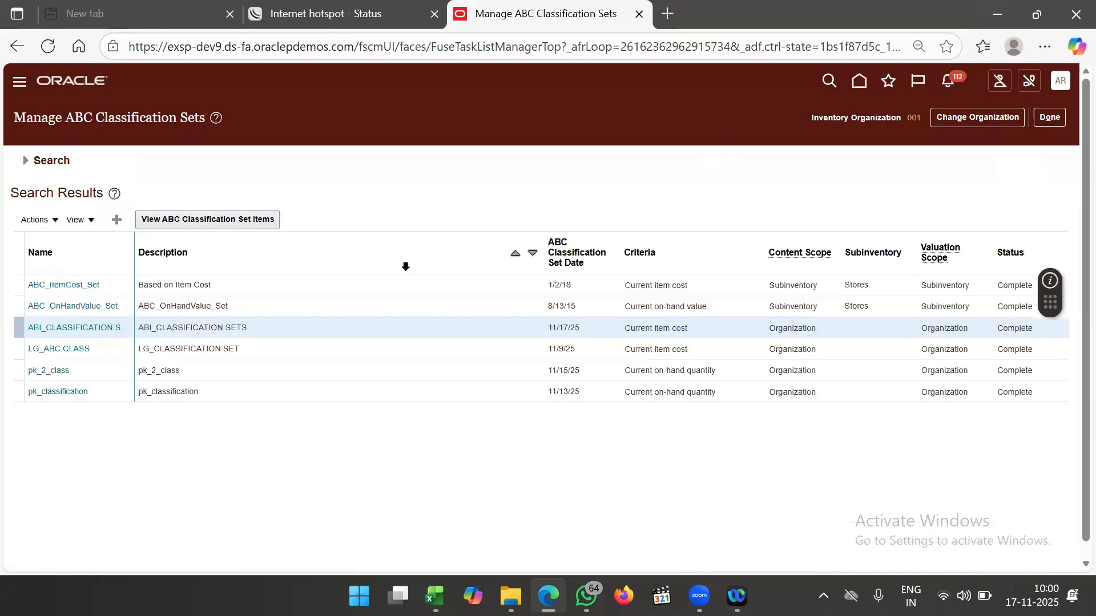
left_click(1060, 119)
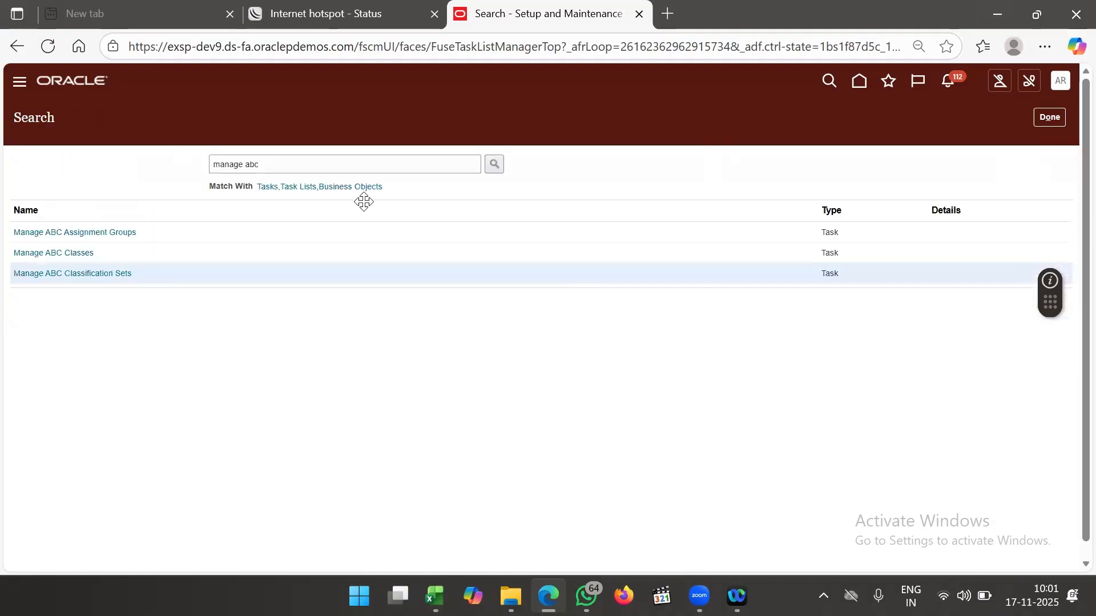
left_click(117, 234)
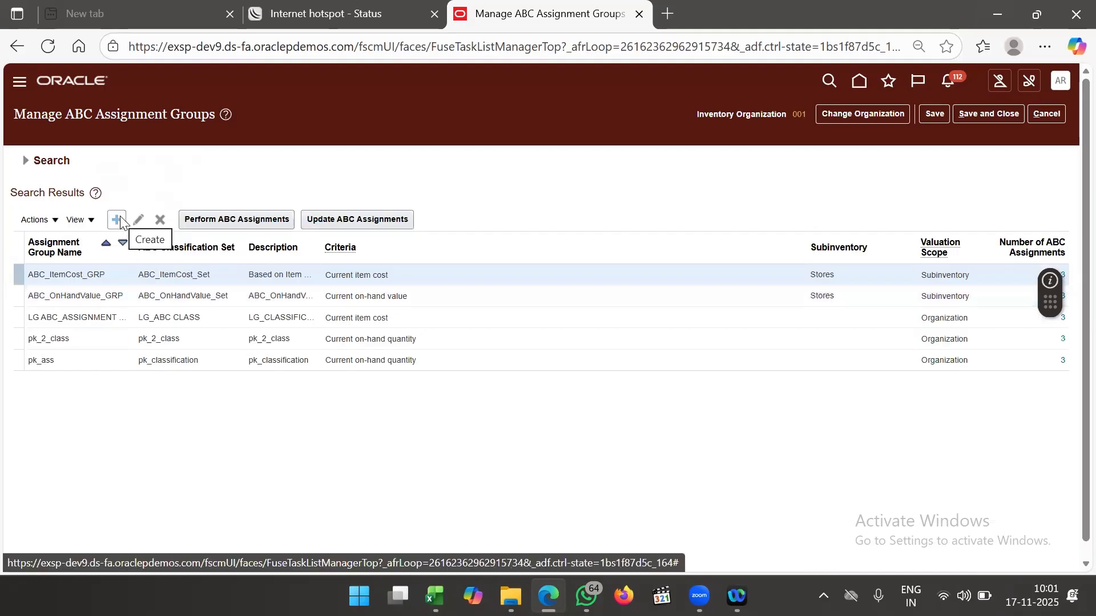
left_click(117, 220)
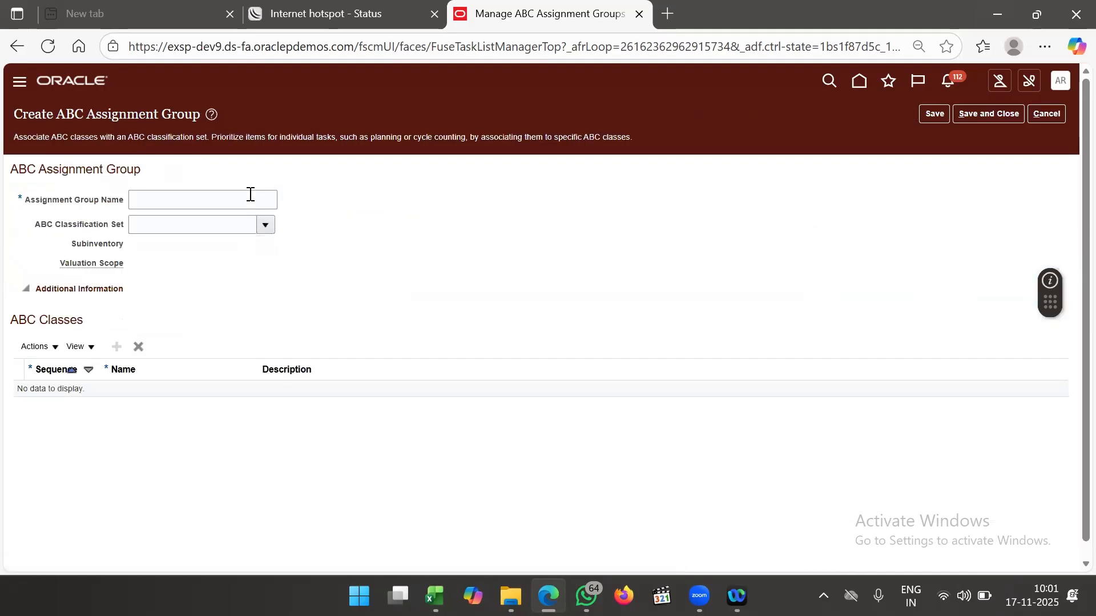
- Name the assignment group ABI_CLASS GROUP and assign the ABI_CLASSIFICATION SETS classification set to it
left_click(209, 207)
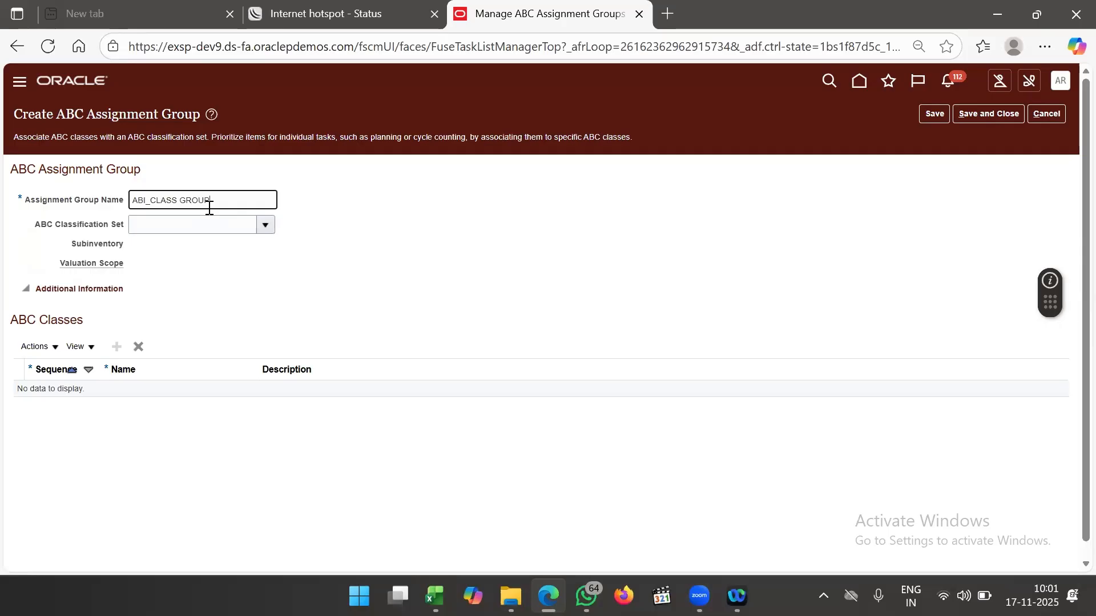
left_click_drag(217, 206, 81, 194)
left_click(193, 223)
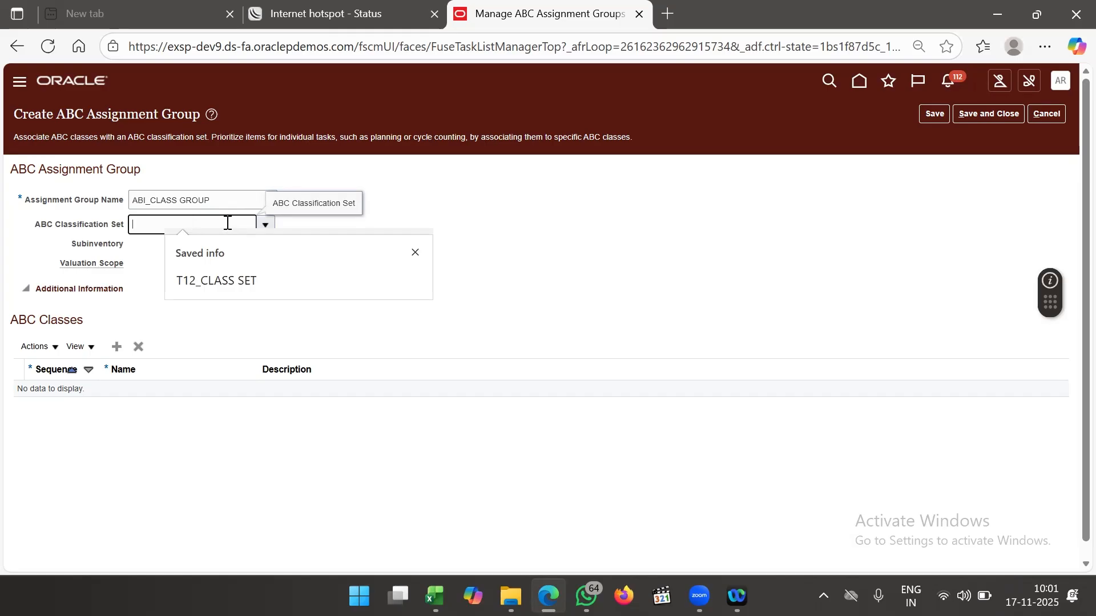
left_click(225, 202)
left_click(221, 224)
left_click(266, 224)
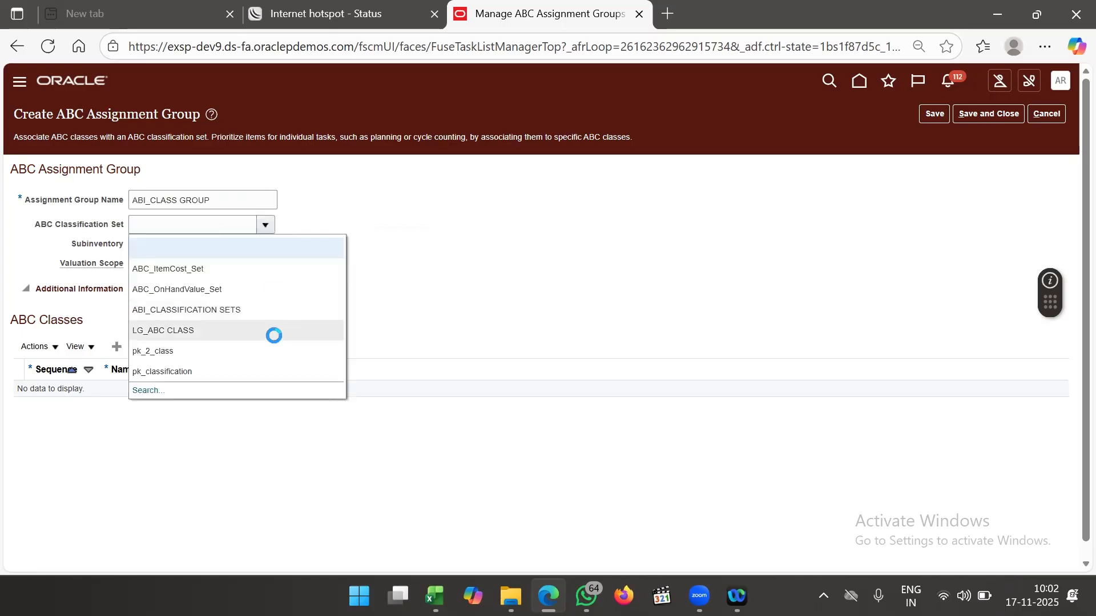
left_click(205, 311)
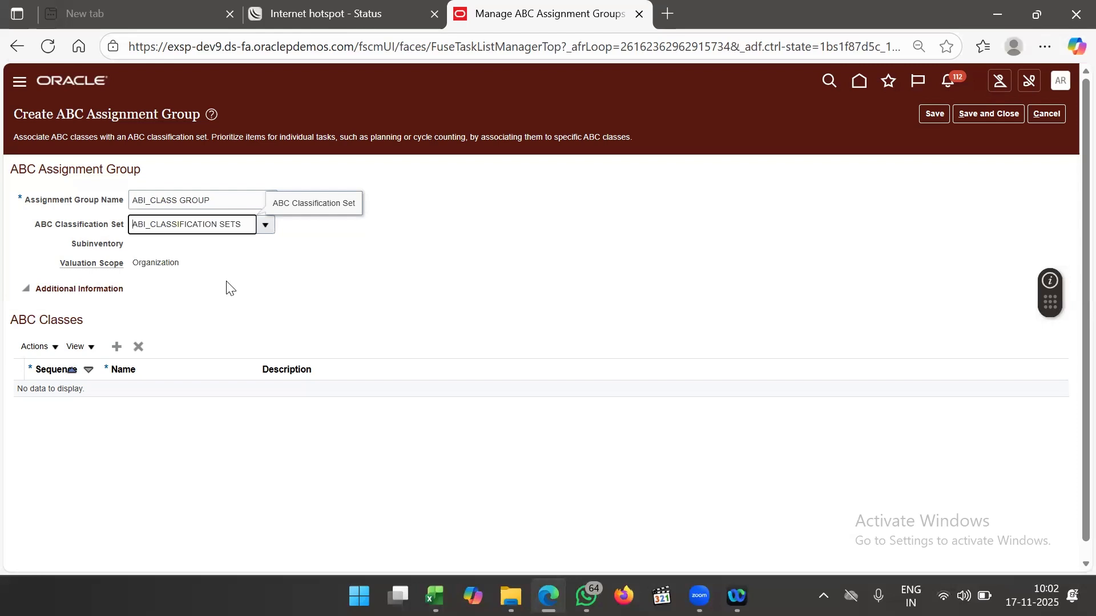
- Add Class A to the group's ABC classes with sequence 200
scroll(227, 288, "down", 1)
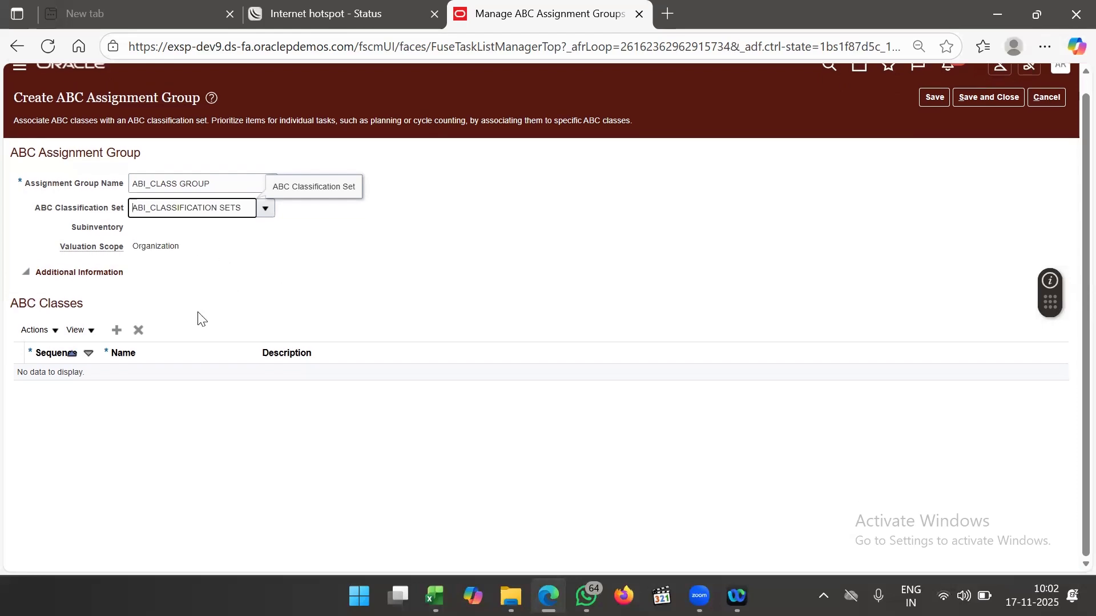
left_click(122, 331)
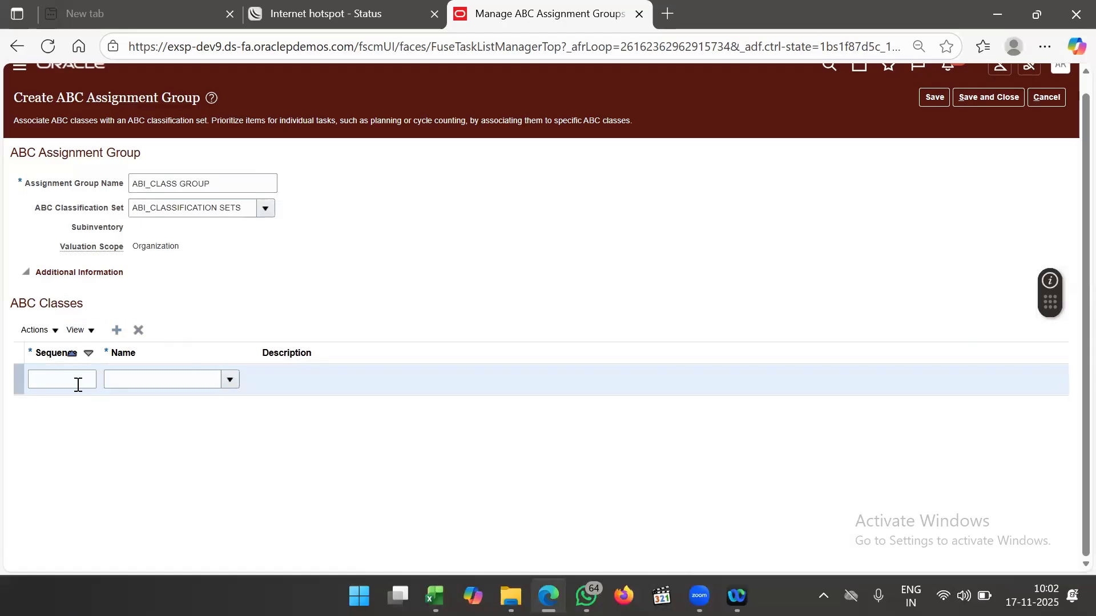
left_click(78, 386)
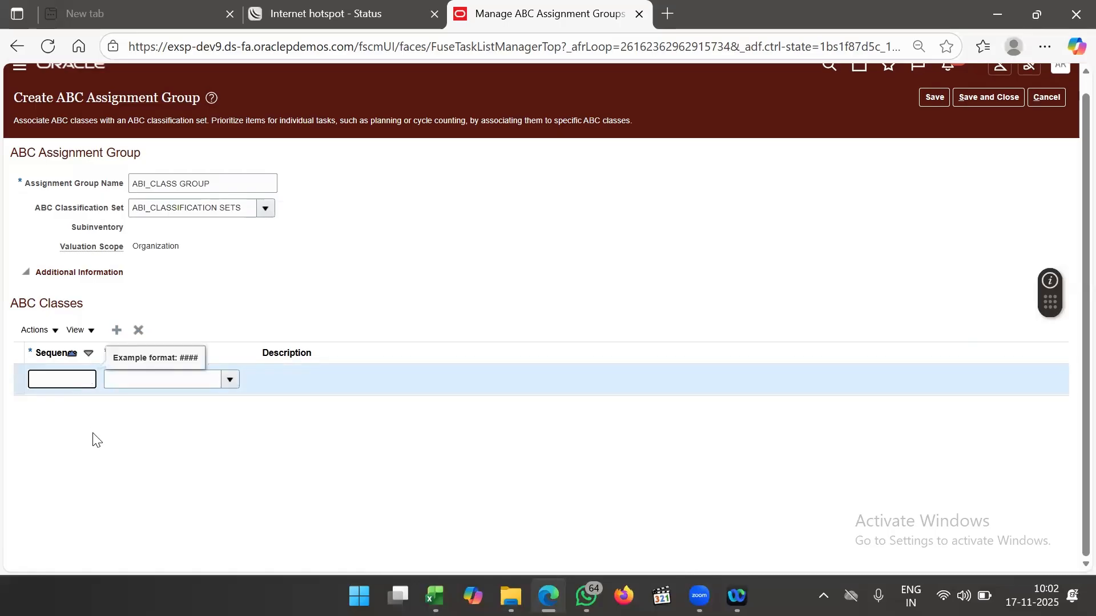
type("200")
left_click(188, 381)
left_click(229, 379)
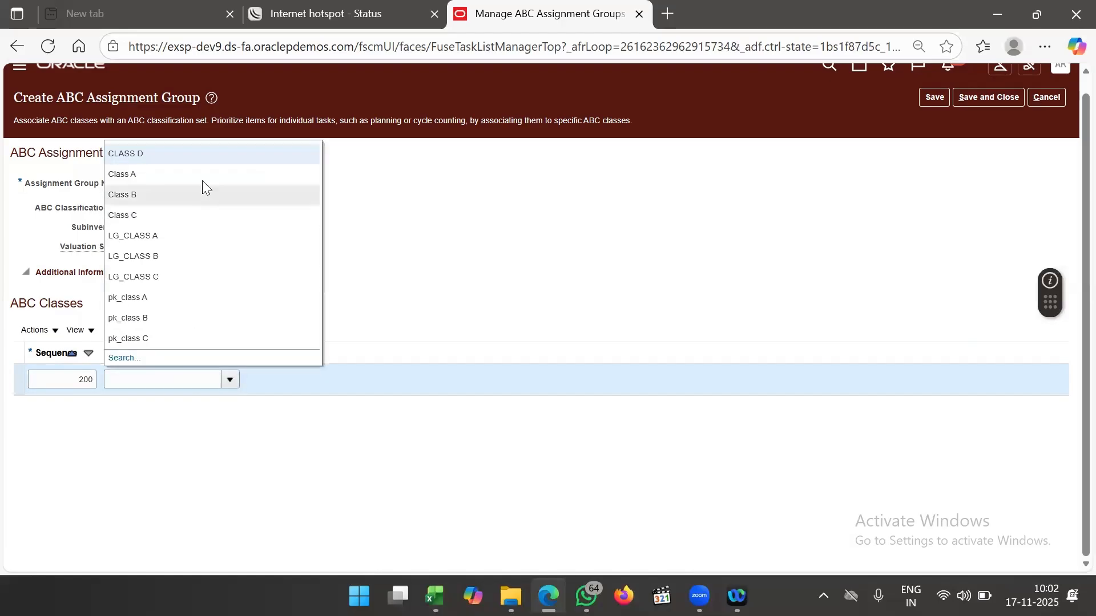
left_click(207, 181)
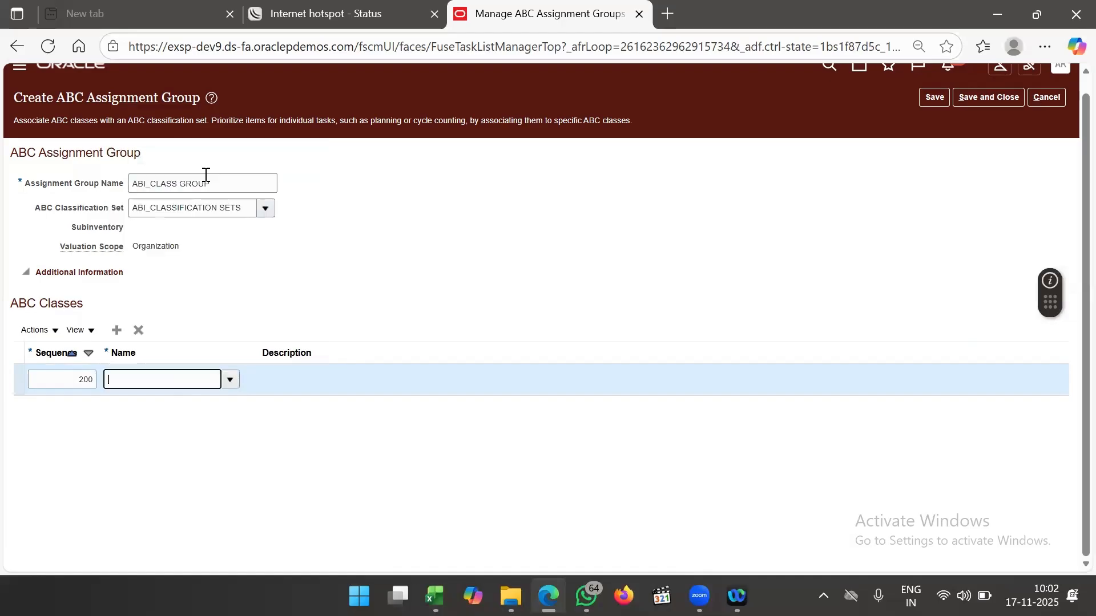
- Add Class B to the group's ABC classes with sequence 400
left_click(112, 335)
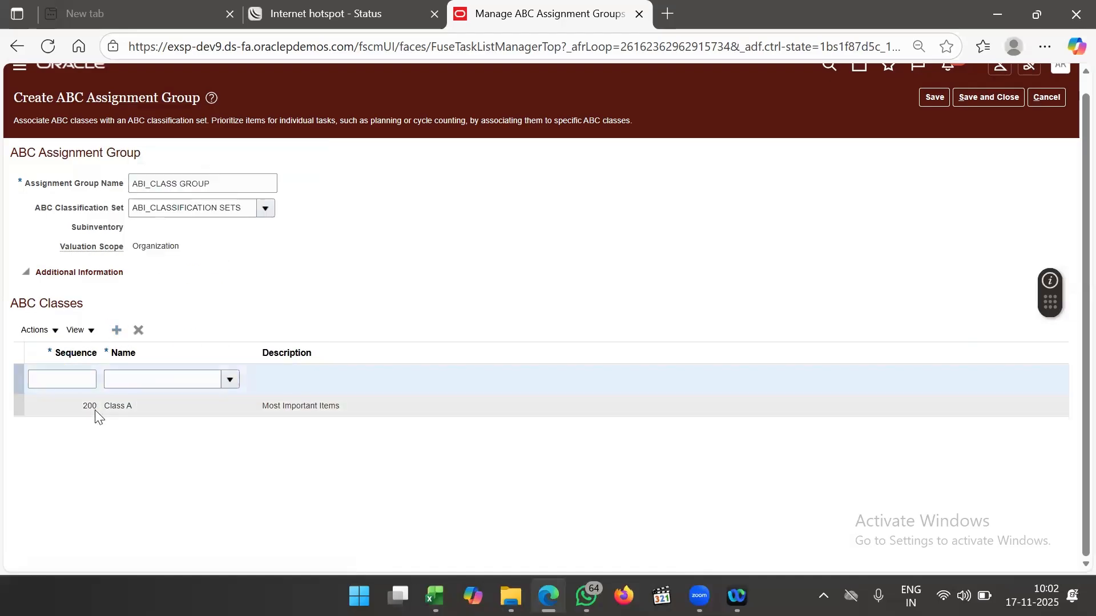
left_click(92, 385)
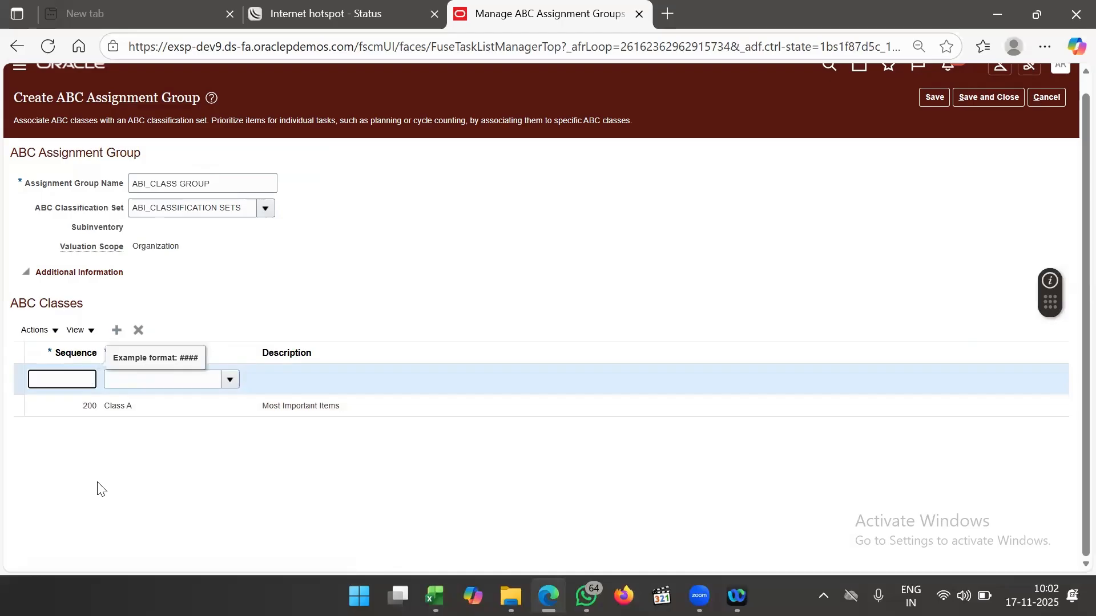
type("400")
left_click(156, 381)
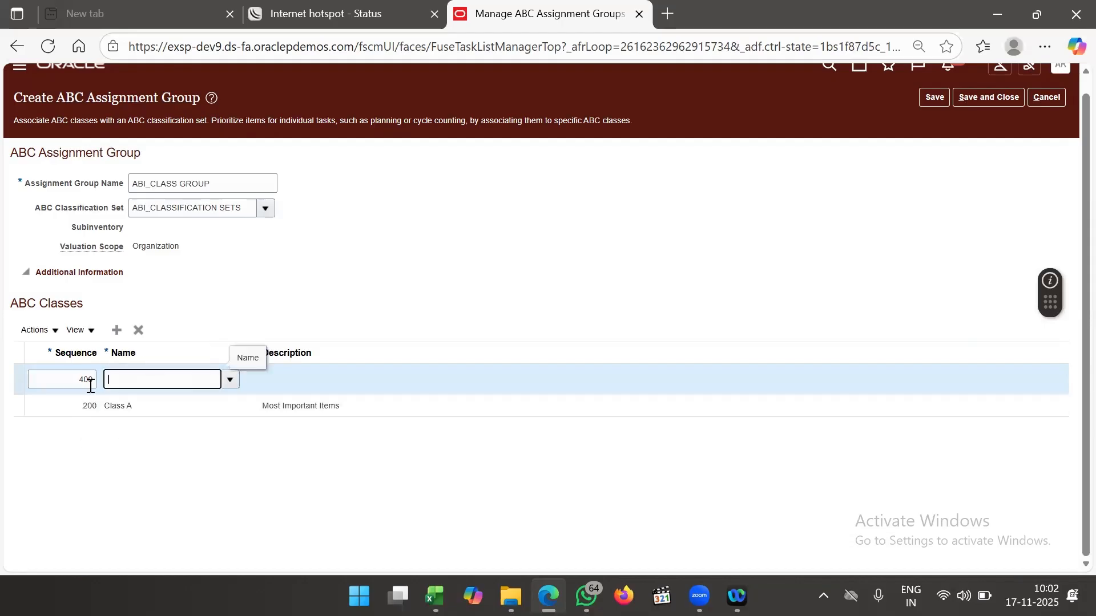
left_click(228, 380)
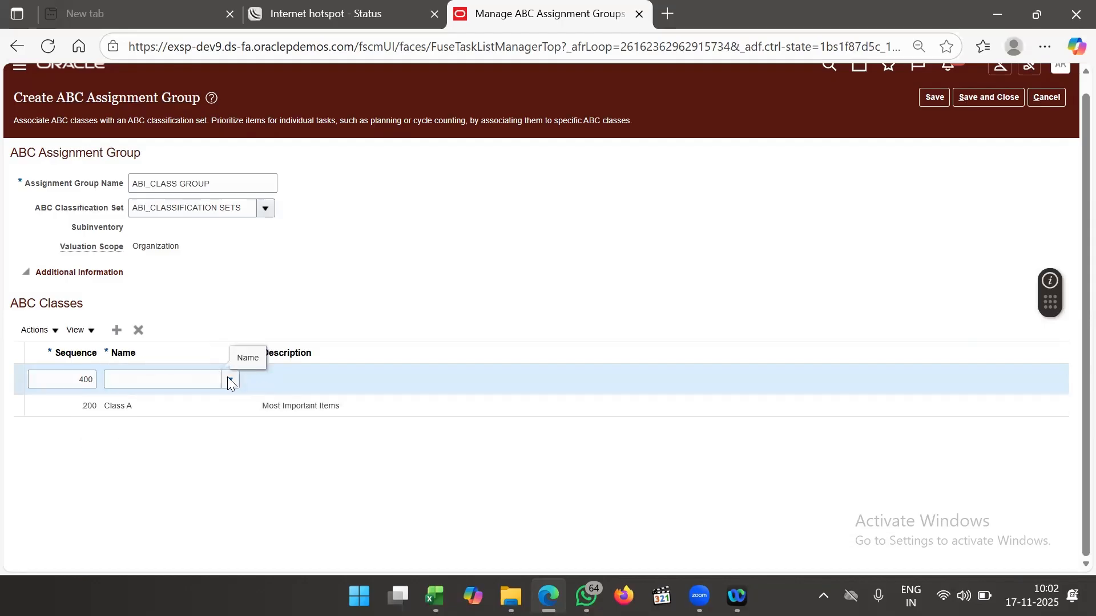
left_click(223, 231)
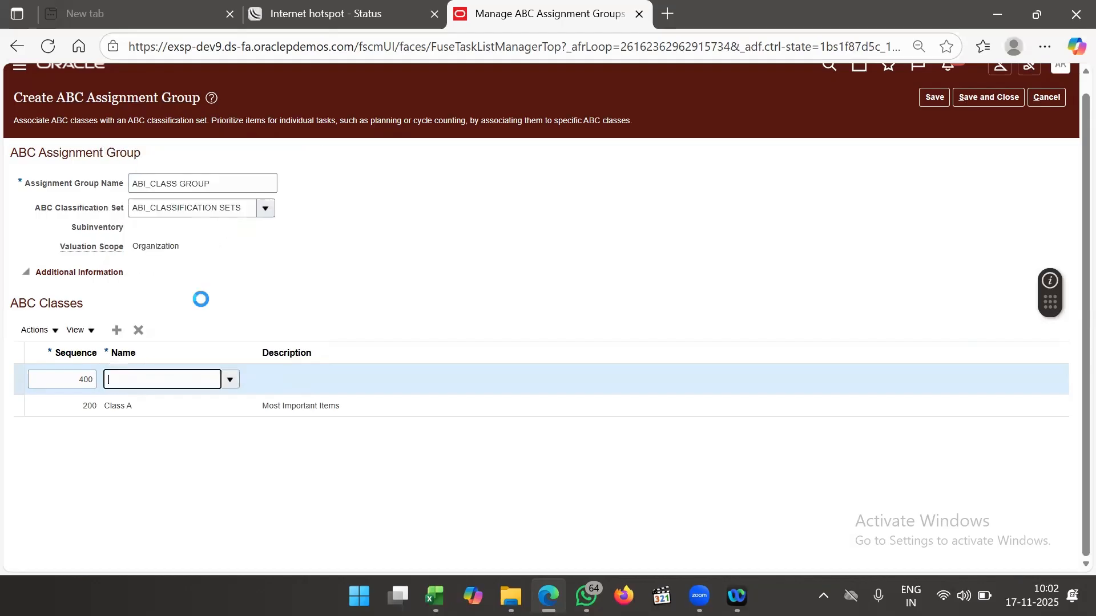
- Add Class C to the group's ABC classes with sequence 500
left_click(117, 331)
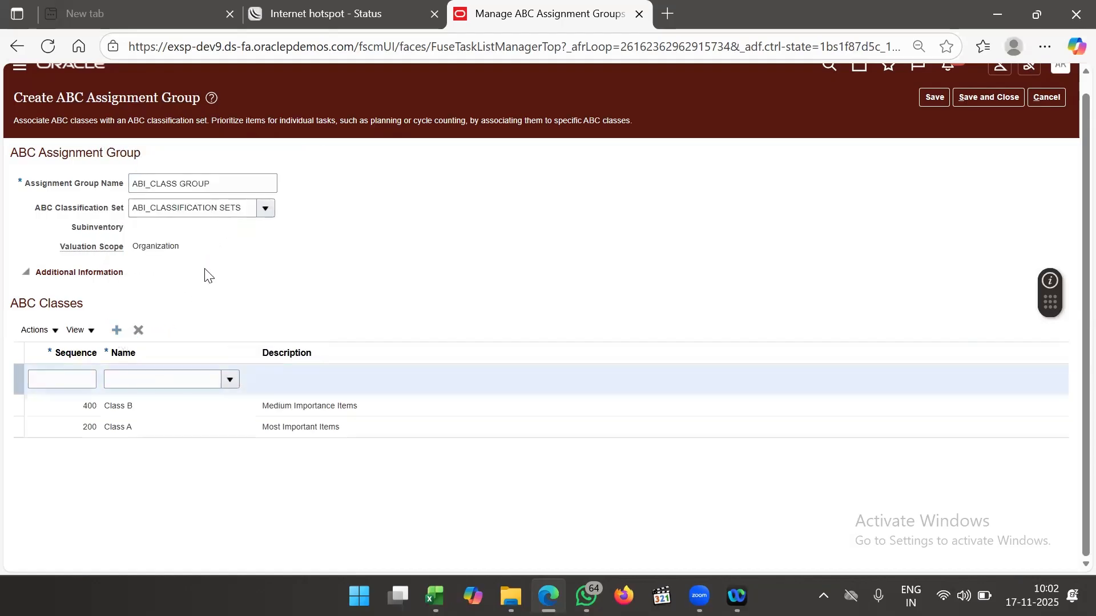
left_click(81, 382)
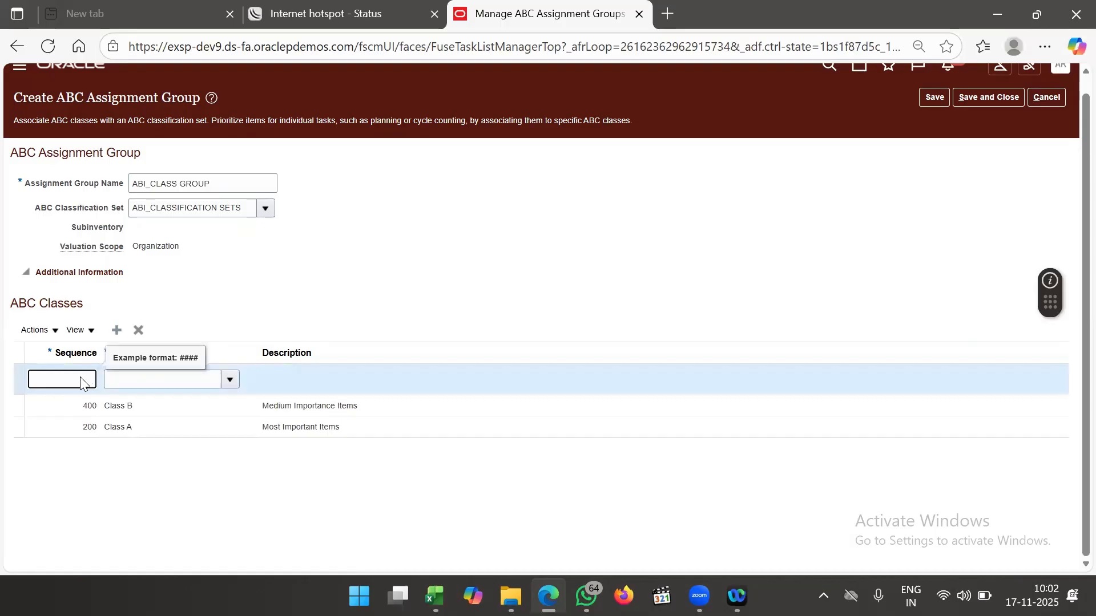
type("500")
left_click(180, 386)
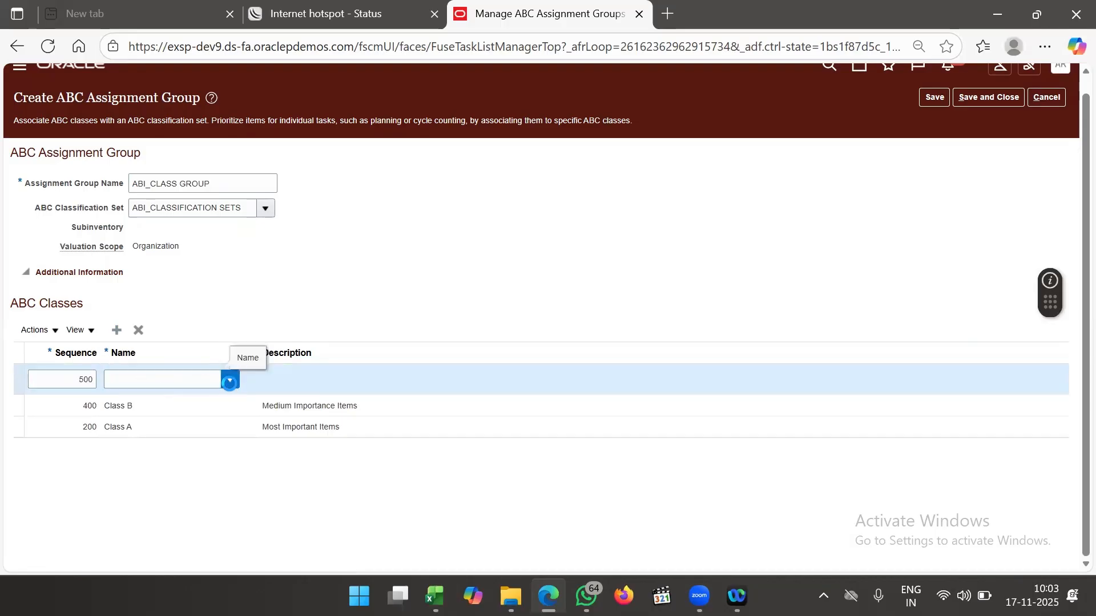
left_click(230, 380)
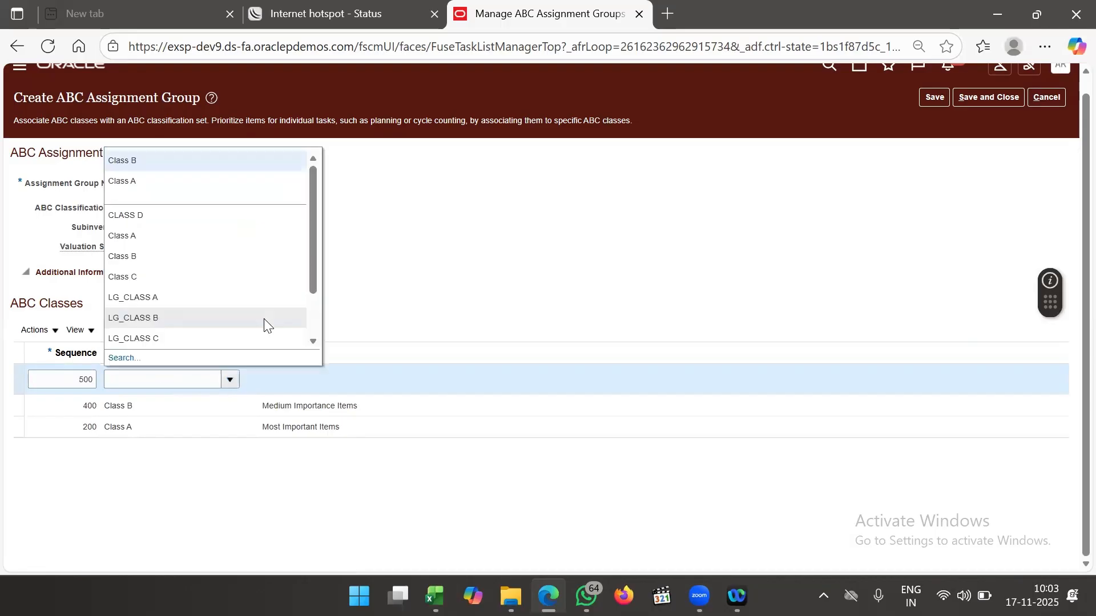
left_click(202, 279)
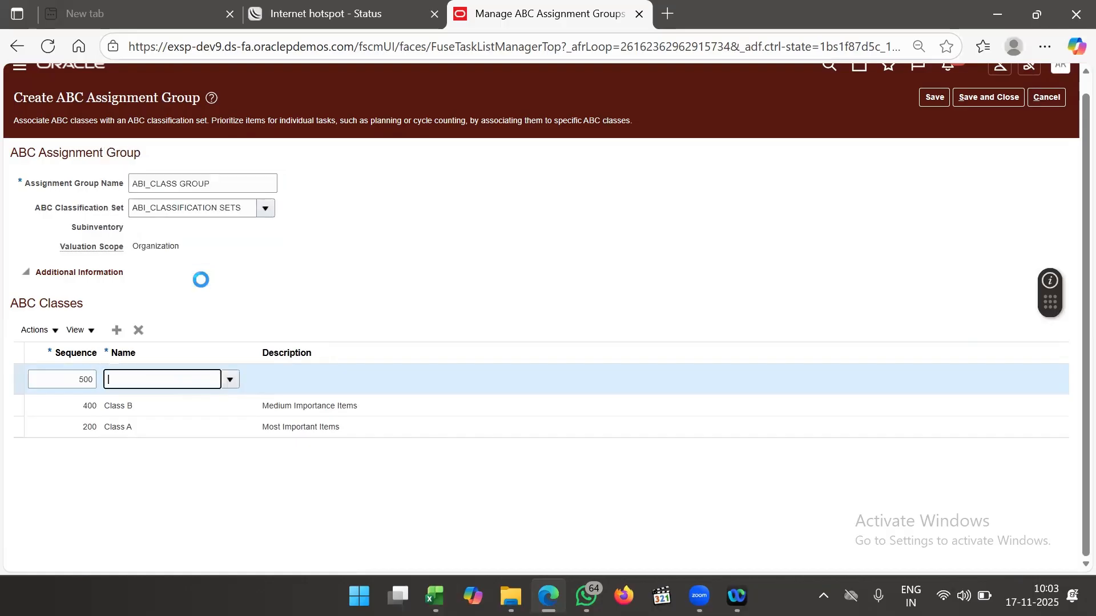
- Add CLASS D to the group's ABC classes with sequence 600
left_click(117, 330)
left_click(70, 379)
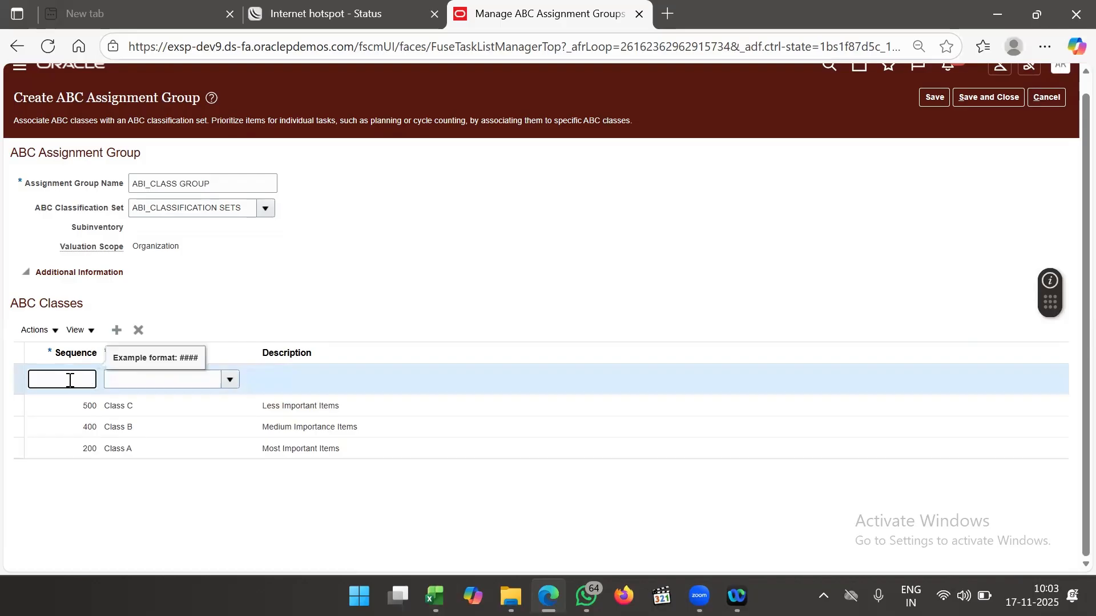
type("600")
left_click(166, 377)
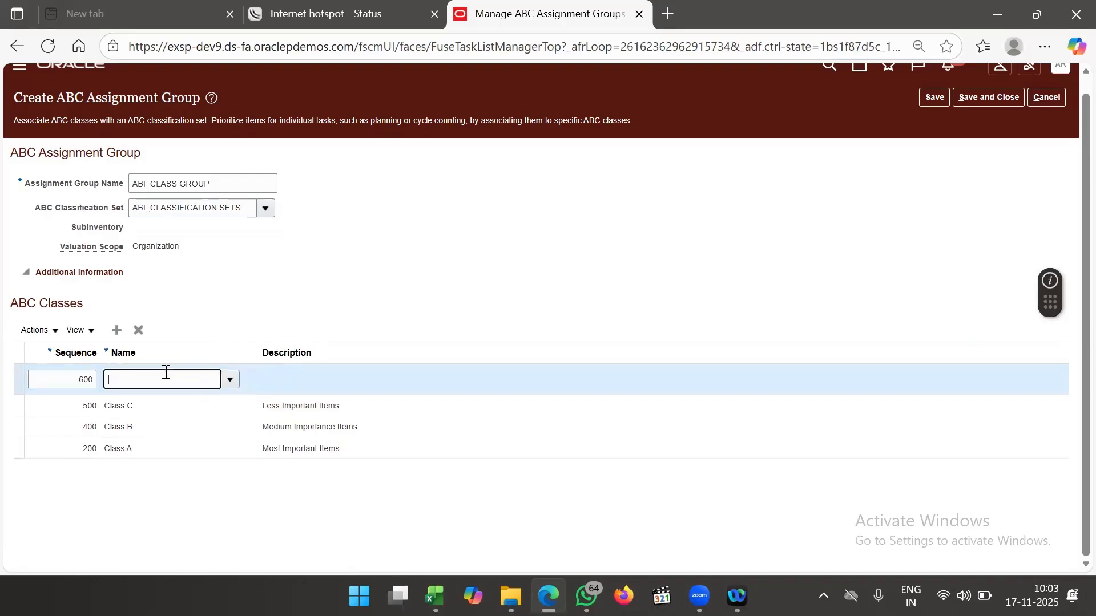
left_click(231, 380)
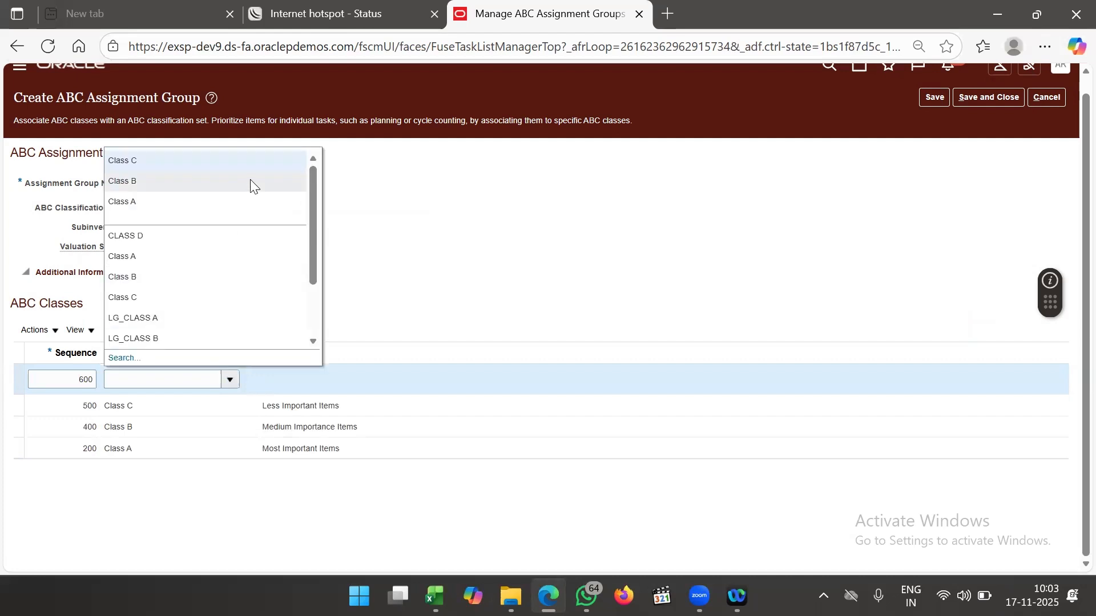
left_click(227, 236)
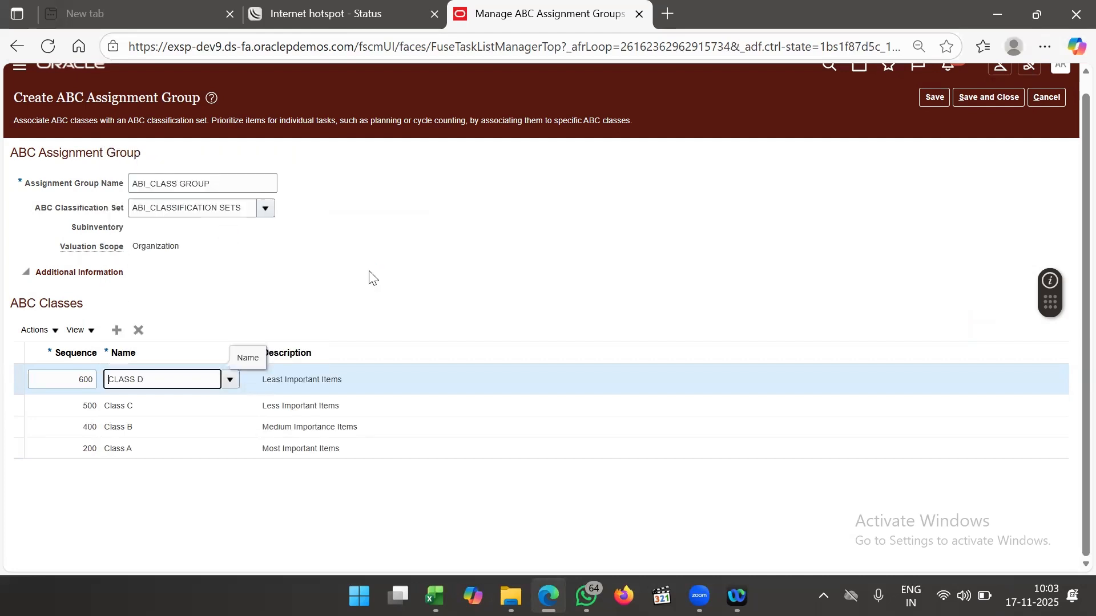
- Save the new ABC assignment group and close it to return to the list of assignment groups
left_click(372, 278)
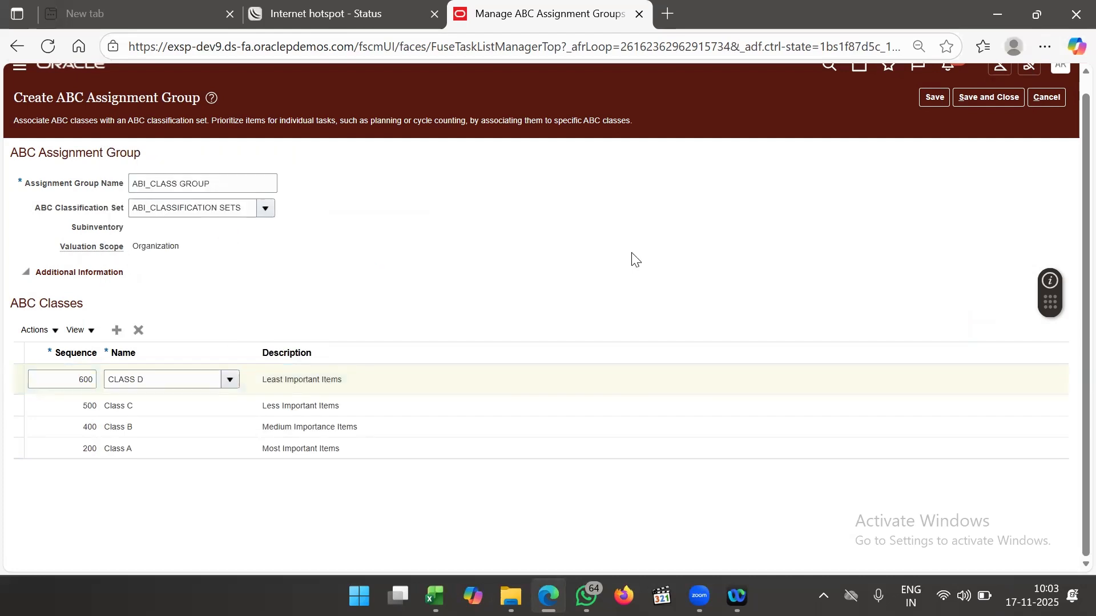
left_click(932, 99)
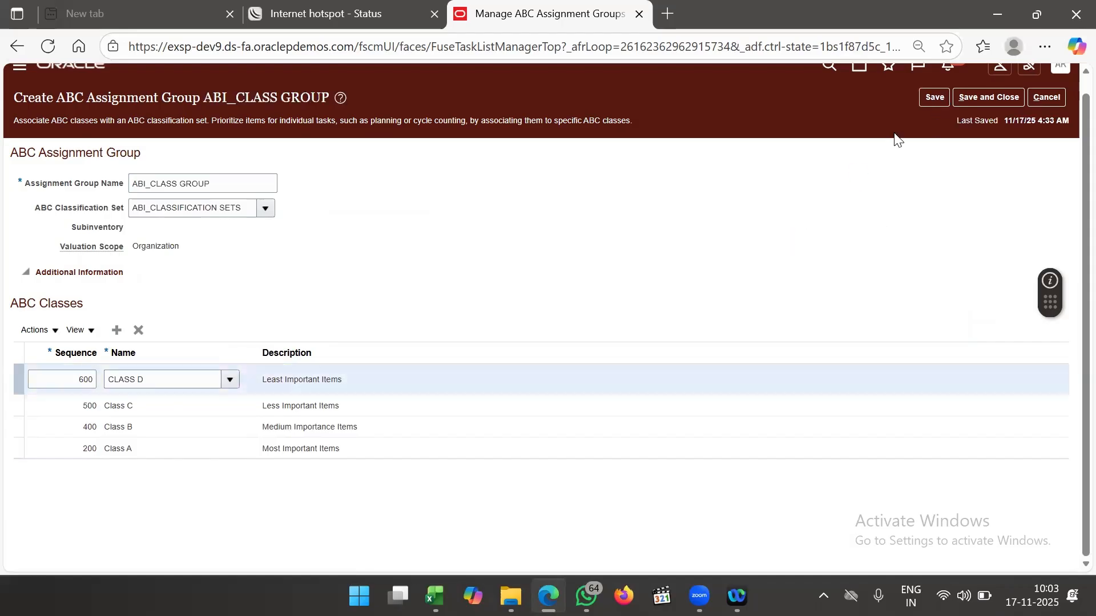
left_click(985, 94)
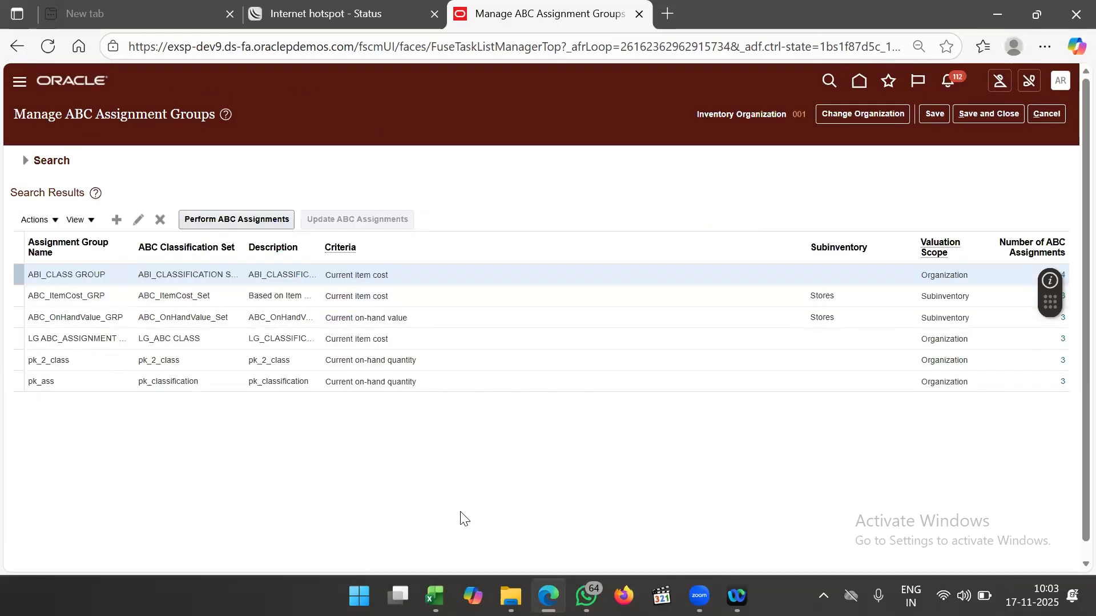
scroll(449, 525, "left", 1)
scroll(449, 525, "right", 1)
scroll(450, 524, "left", 1)
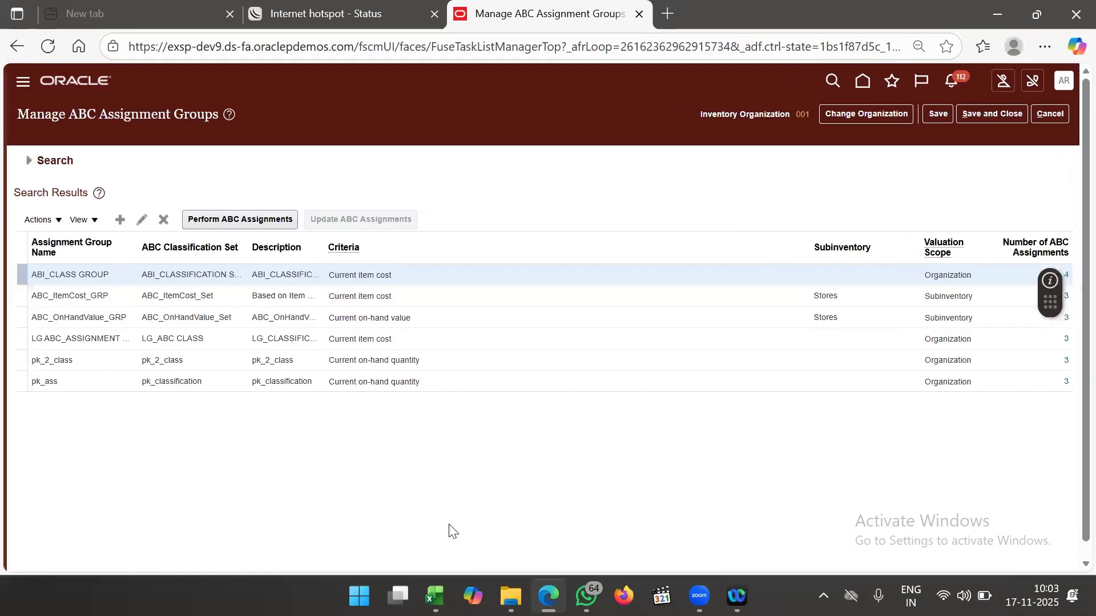
scroll(449, 531, "right", 1)
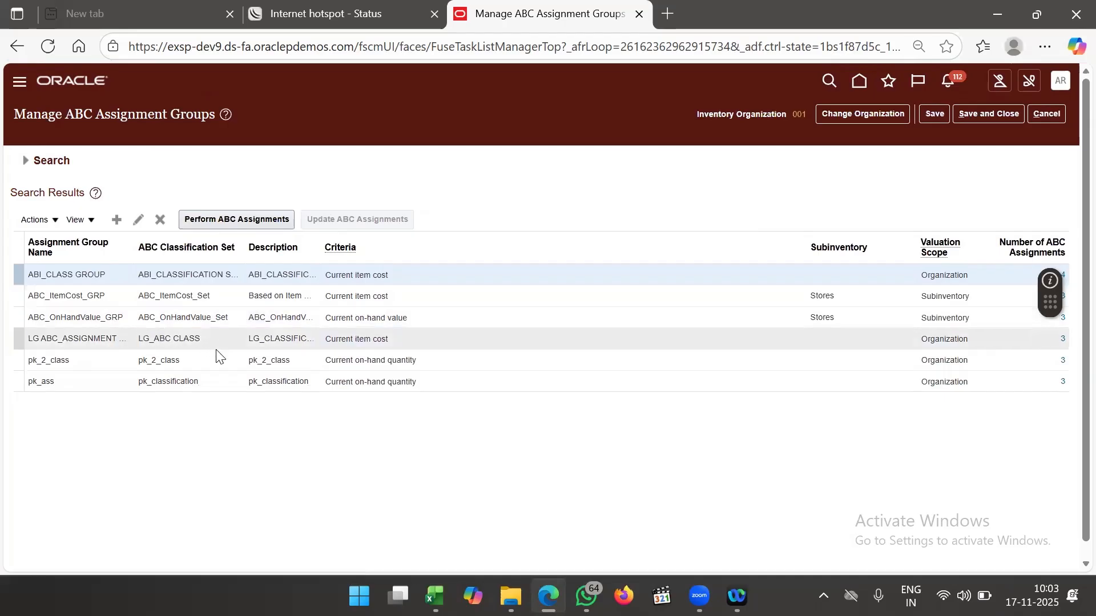
scroll(210, 356, "down", 1)
scroll(210, 356, "up", 1)
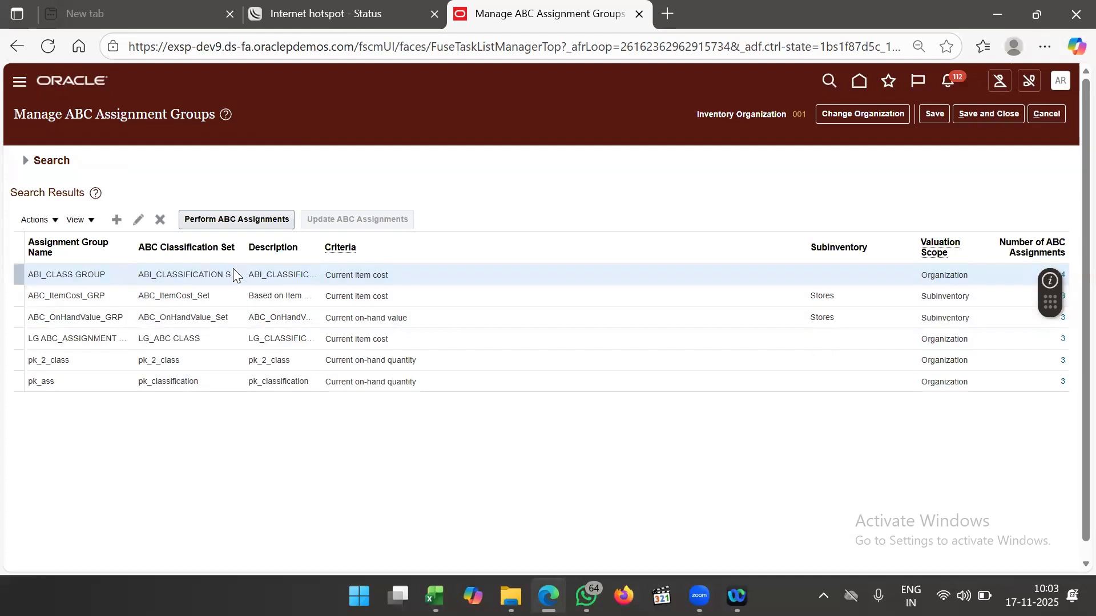
- Refresh the list of assignment groups and select the ABI_CLASS GROUP row
left_click(25, 160)
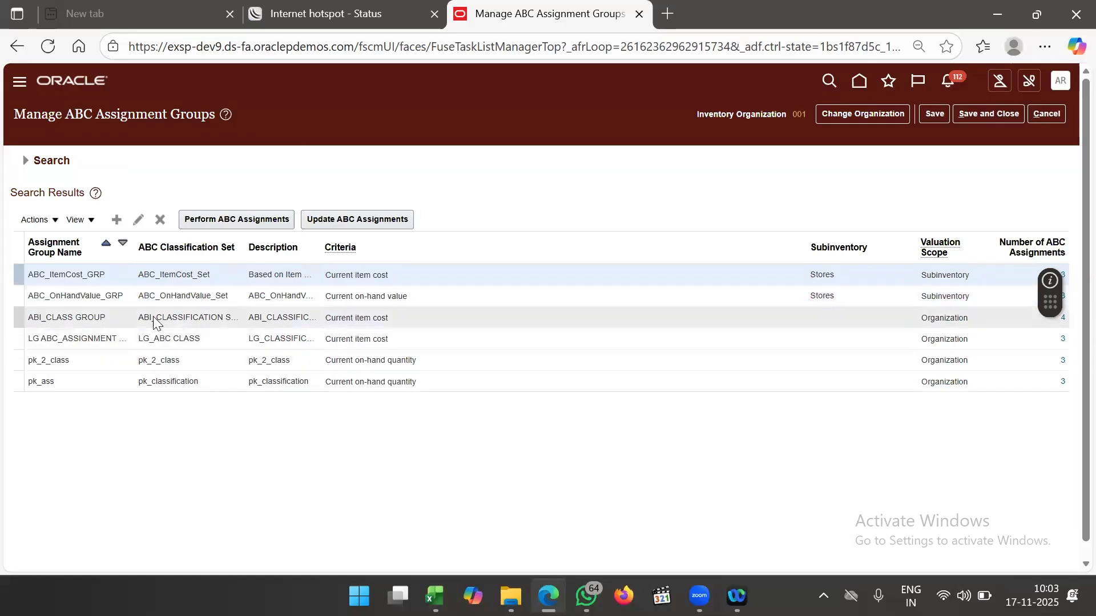
left_click(176, 320)
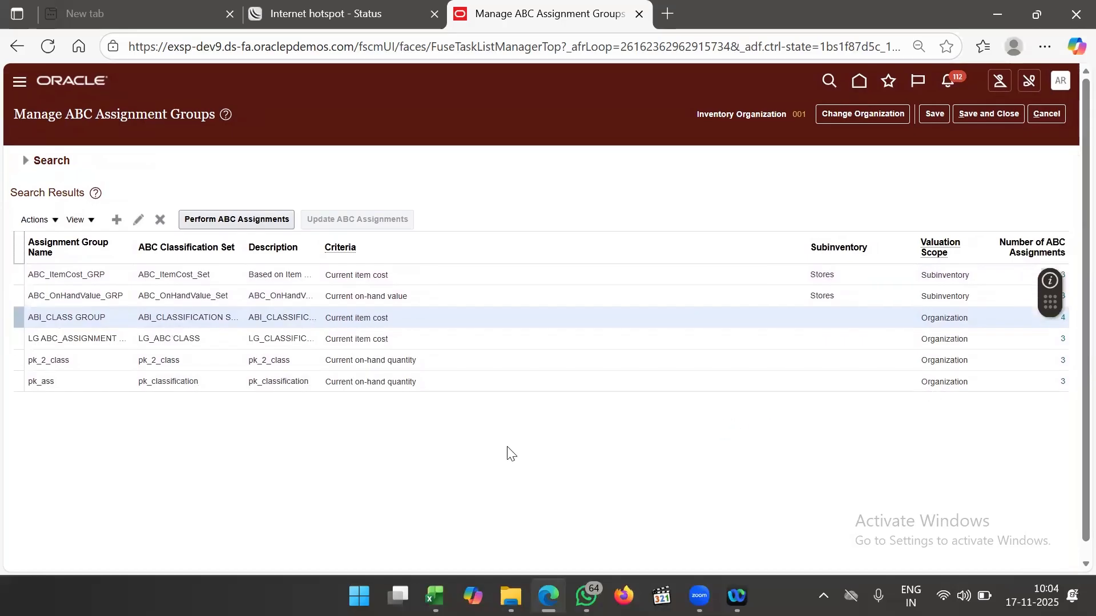
- Reopen the list of ABC assignment groups and view the details and classes of ABC_ItemCost_GRP
left_click(1052, 114)
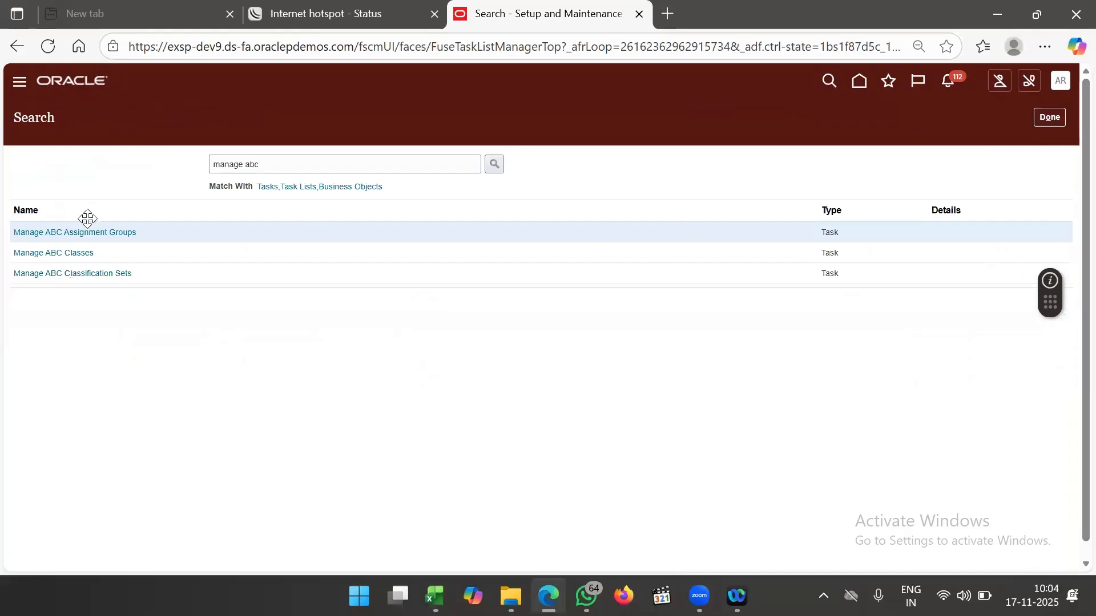
left_click(76, 234)
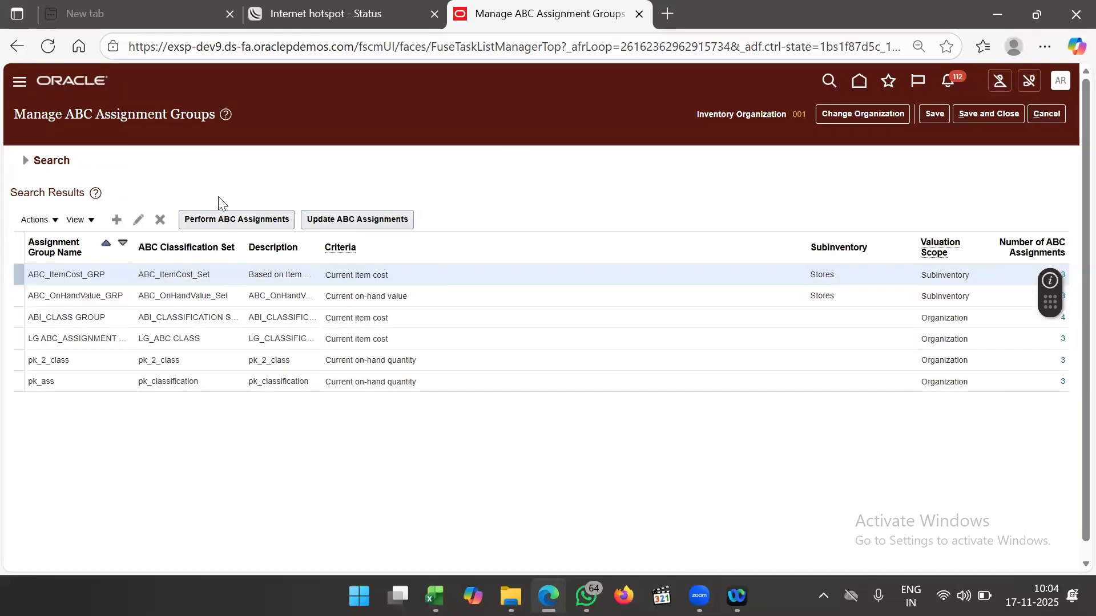
left_click(141, 225)
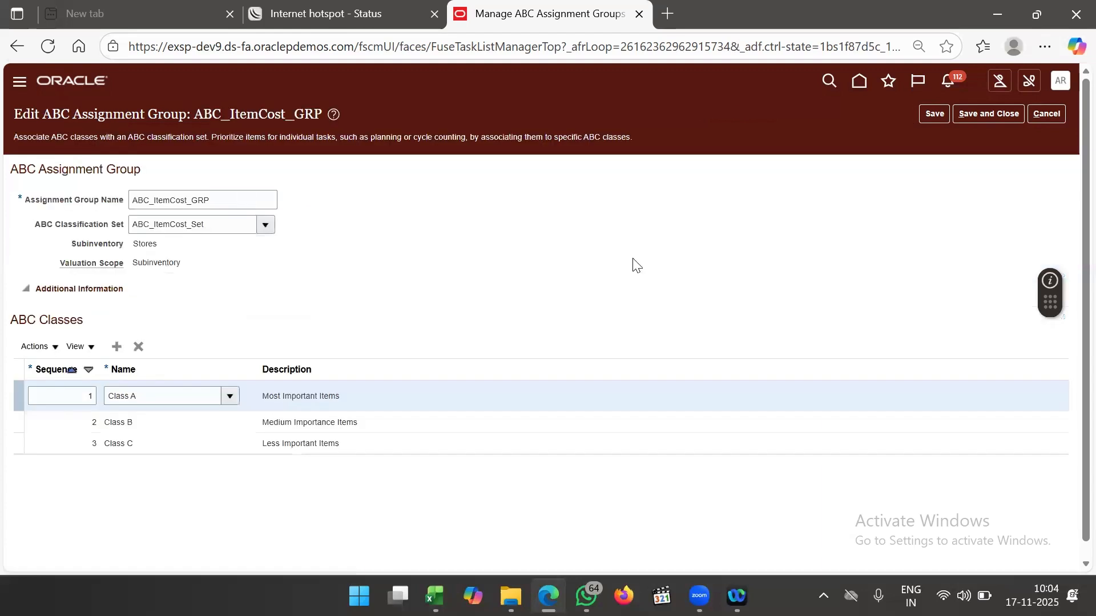
left_click(1047, 114)
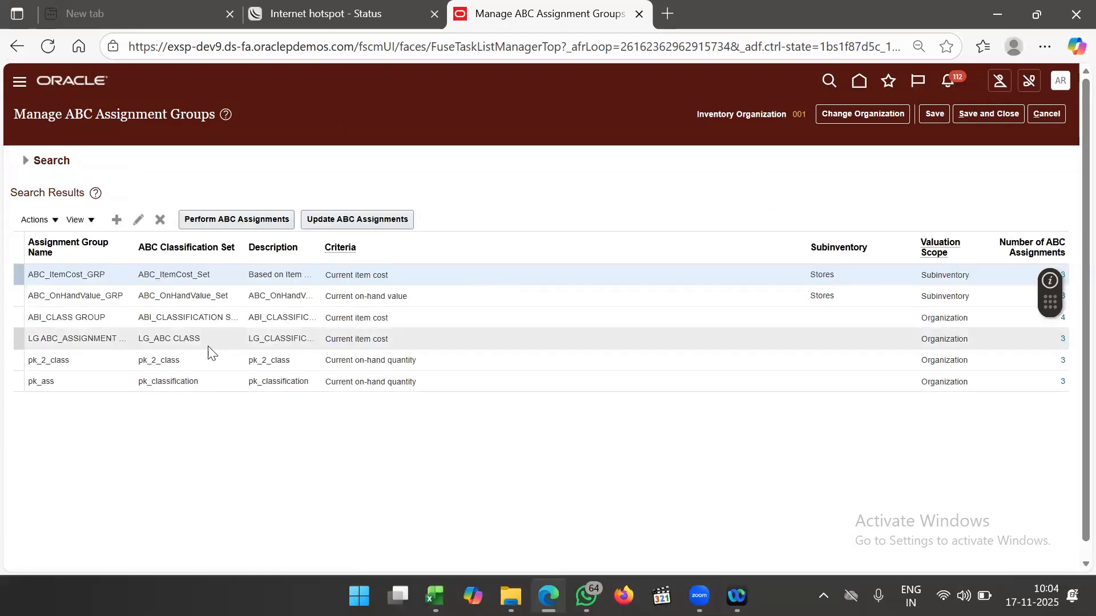
- Start performing ABC assignments for ABI_CLASS GROUP and set the Class A sequence to 200
left_click(132, 321)
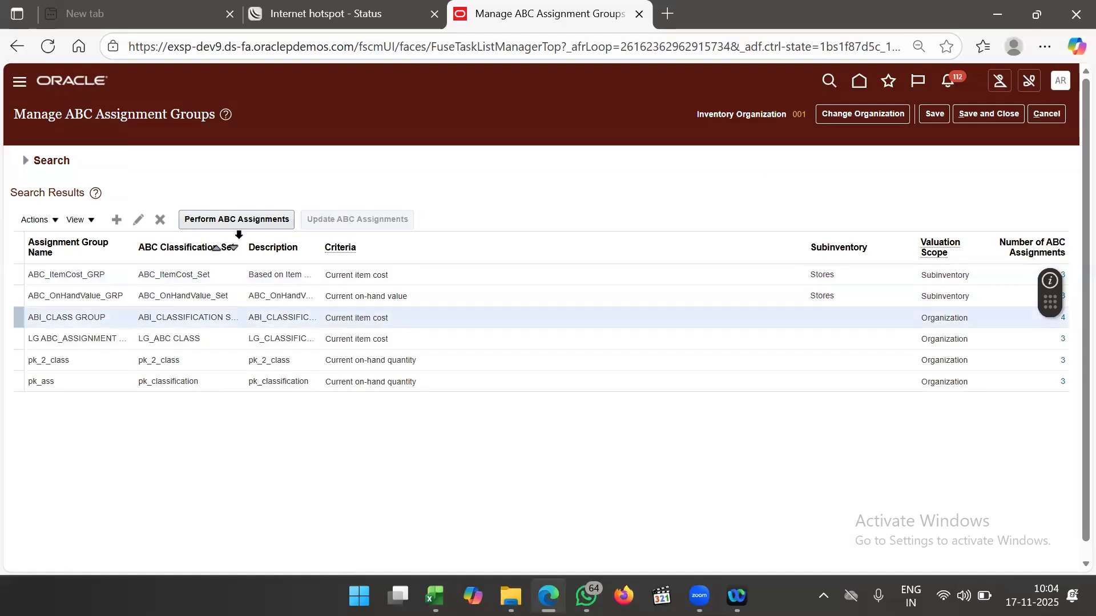
left_click(247, 220)
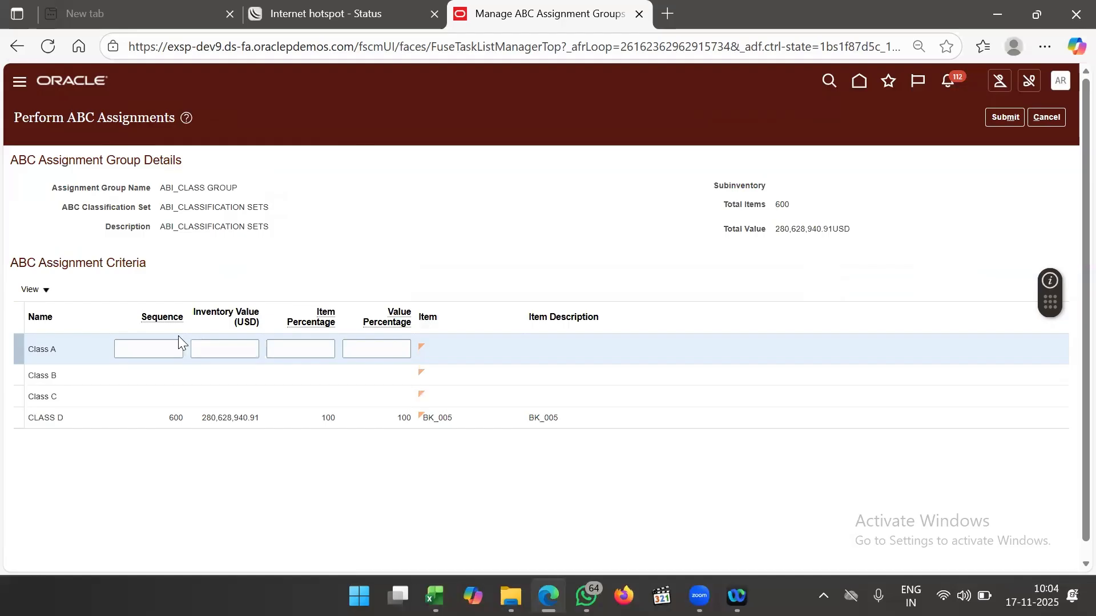
left_click(166, 352)
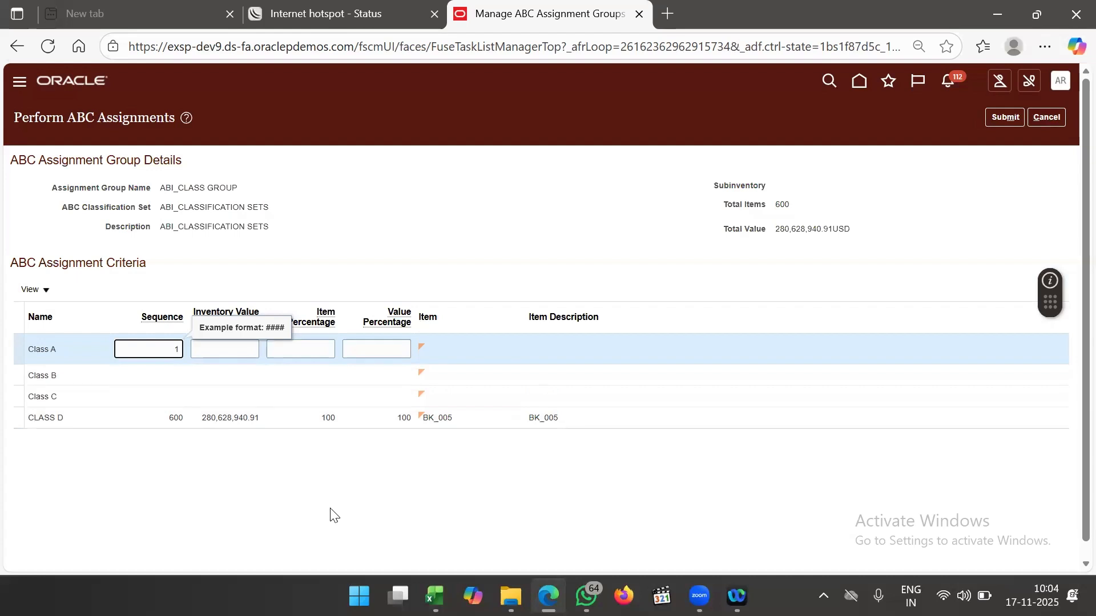
type("00")
key("BackSpace")
key("BackSpace")
key("BackSpace")
type("200")
- Set the sequence to 400 for Class B and 500 for Class C in the ABC assignment criteria
left_click(149, 370)
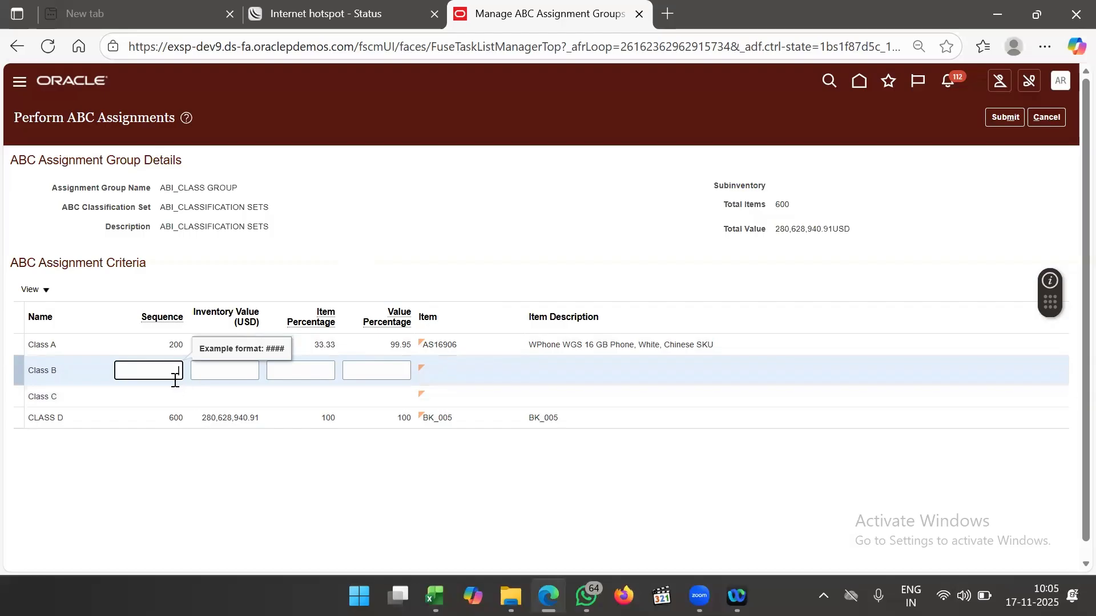
type("400")
left_click(166, 404)
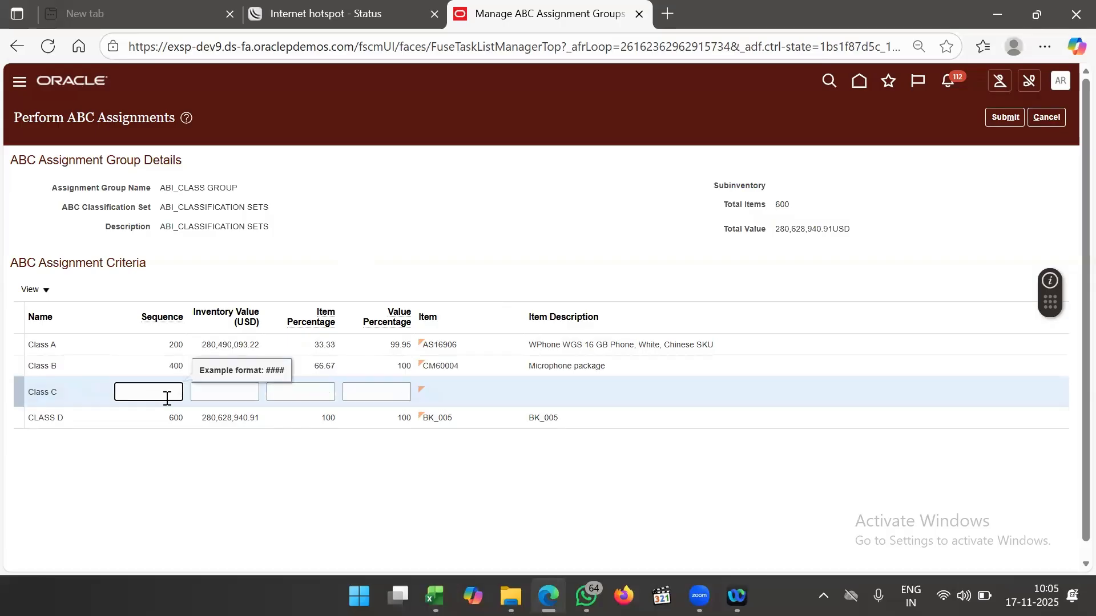
type("500")
left_click(406, 473)
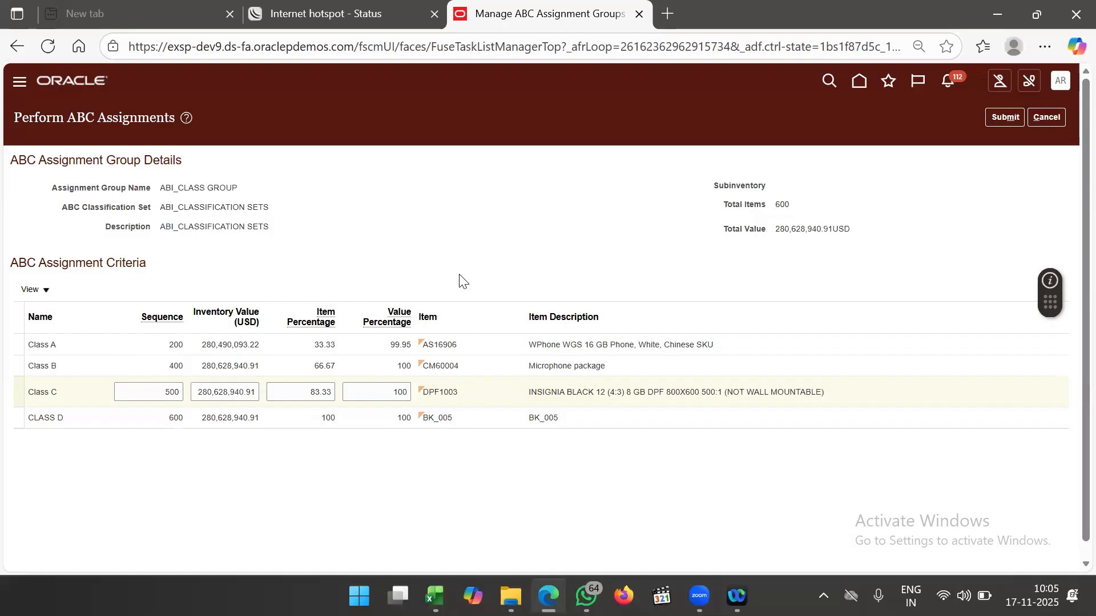
- Submit the ABC assignments for ABI_CLASS GROUP and close the process information message
left_click(271, 347)
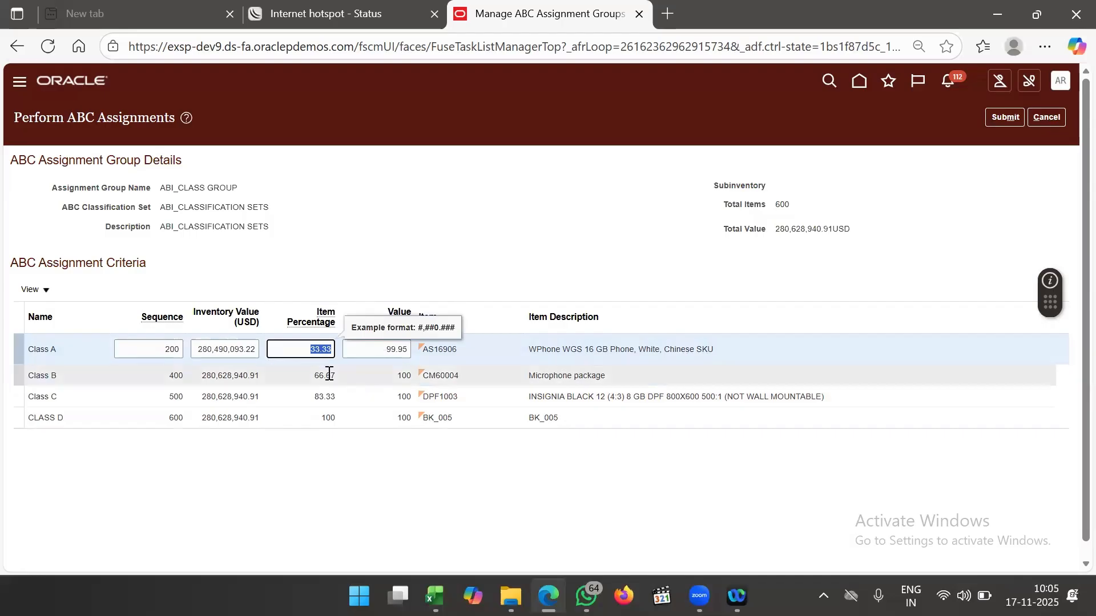
left_click(353, 377)
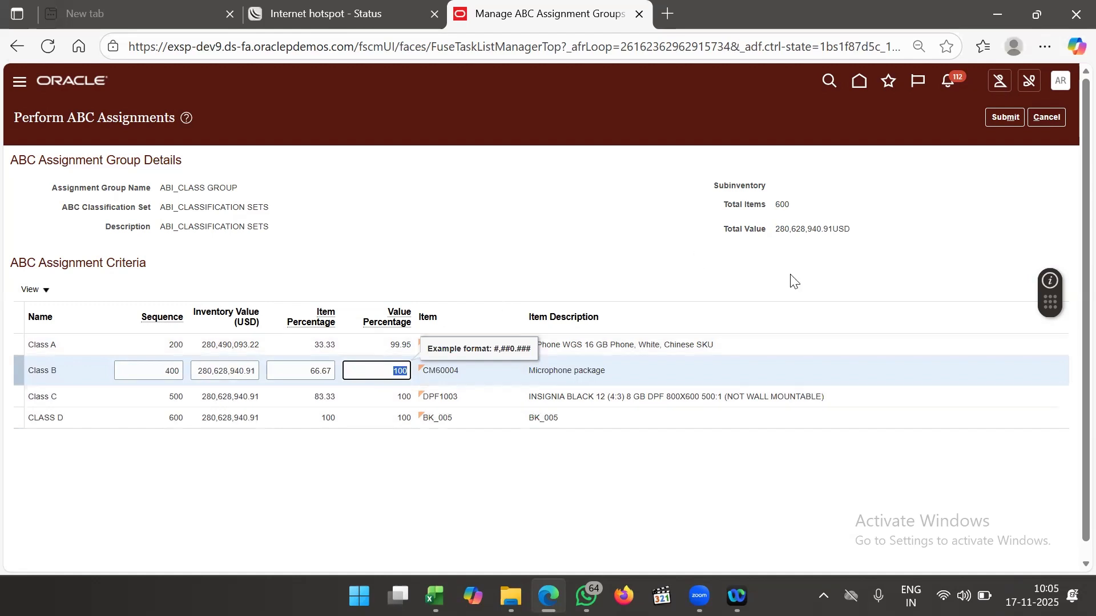
left_click(1011, 116)
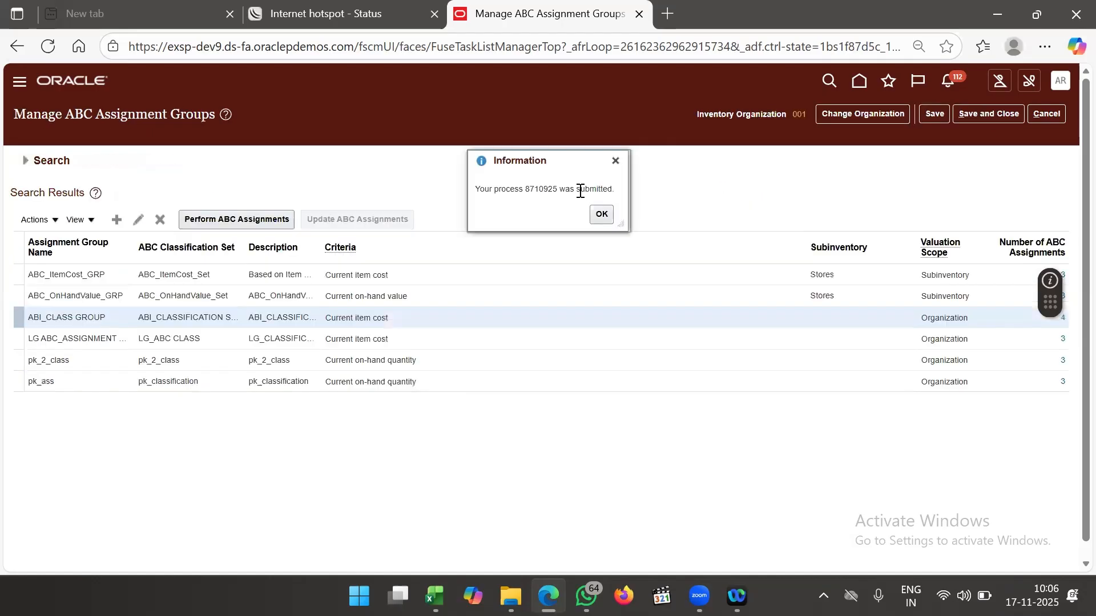
left_click(602, 215)
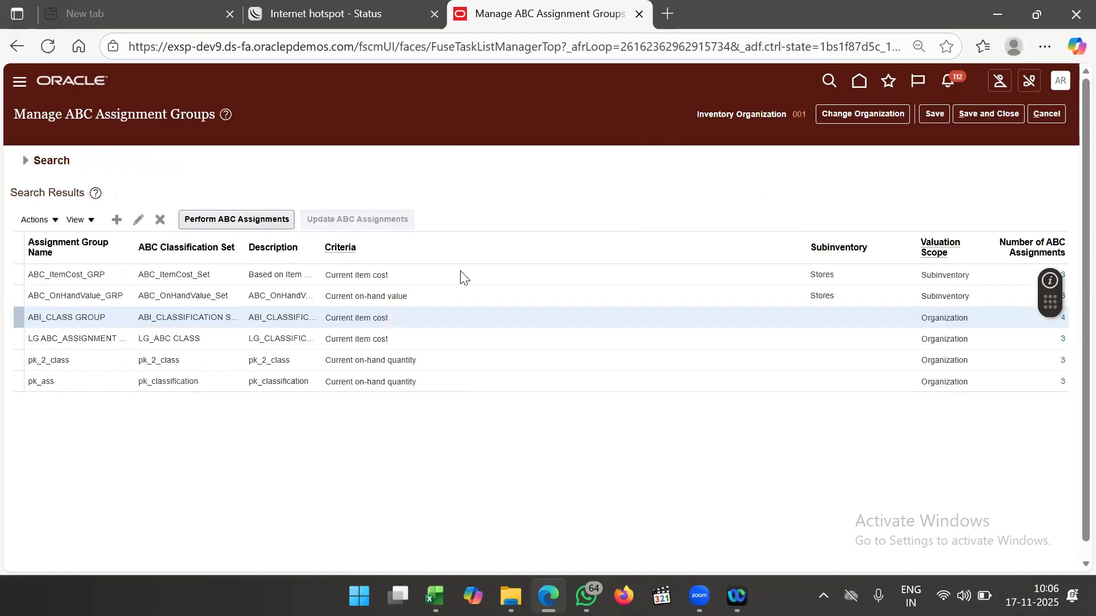
- Save and close the ABC assignment groups, then reopen the Manage ABC Assignment Groups task
left_click(383, 288)
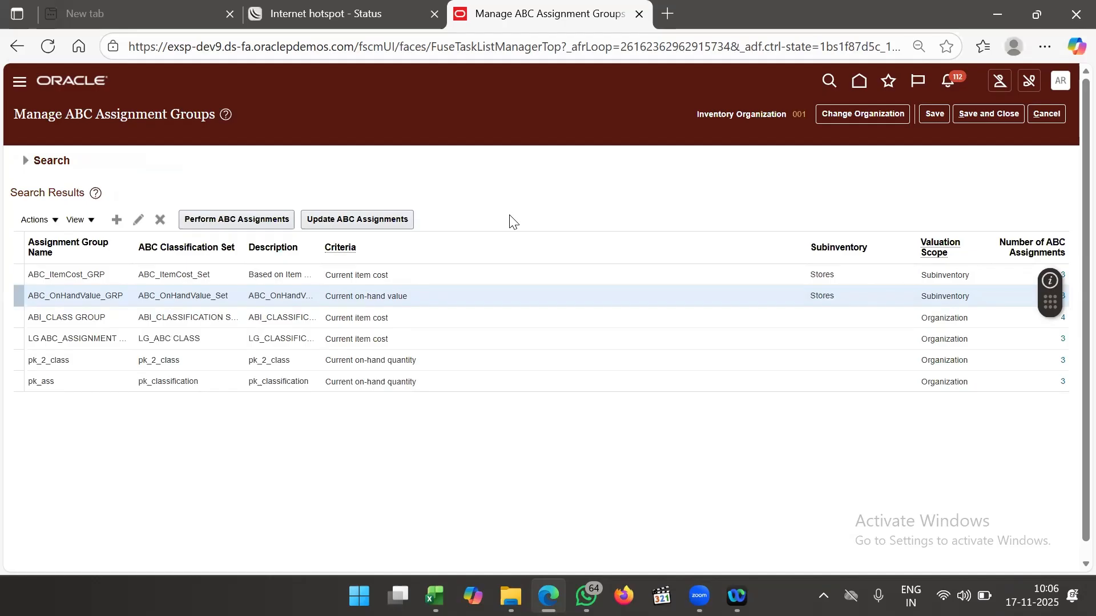
left_click(477, 324)
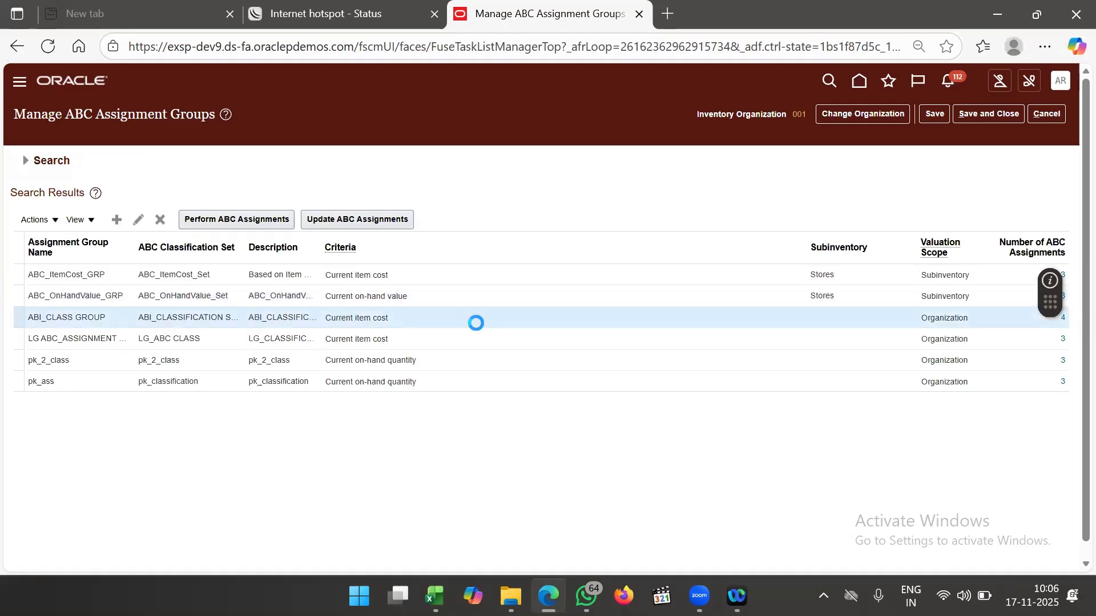
left_click(456, 301)
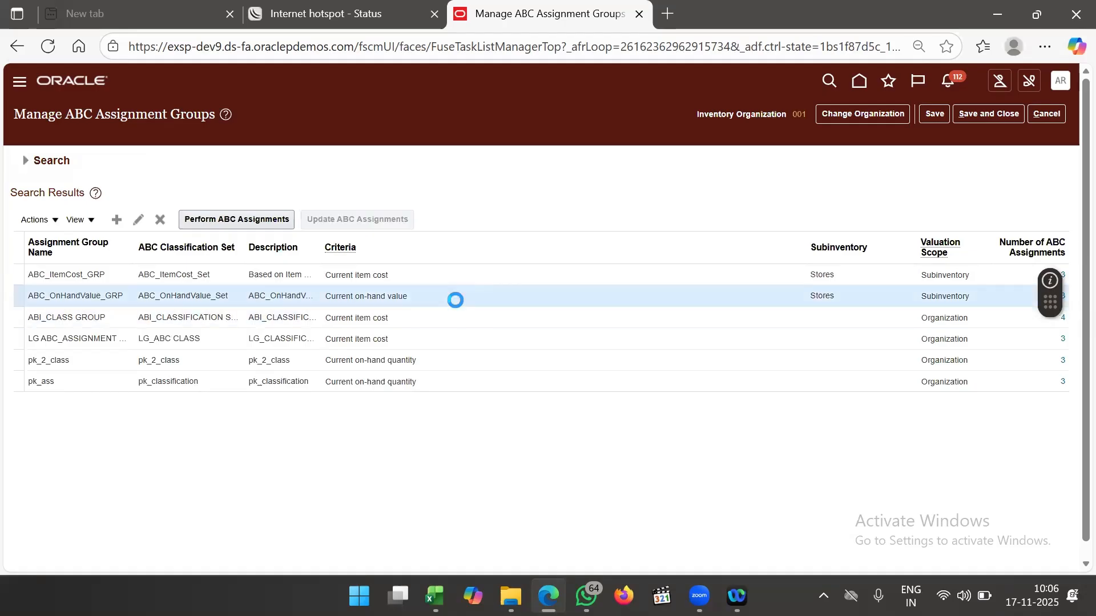
left_click(424, 318)
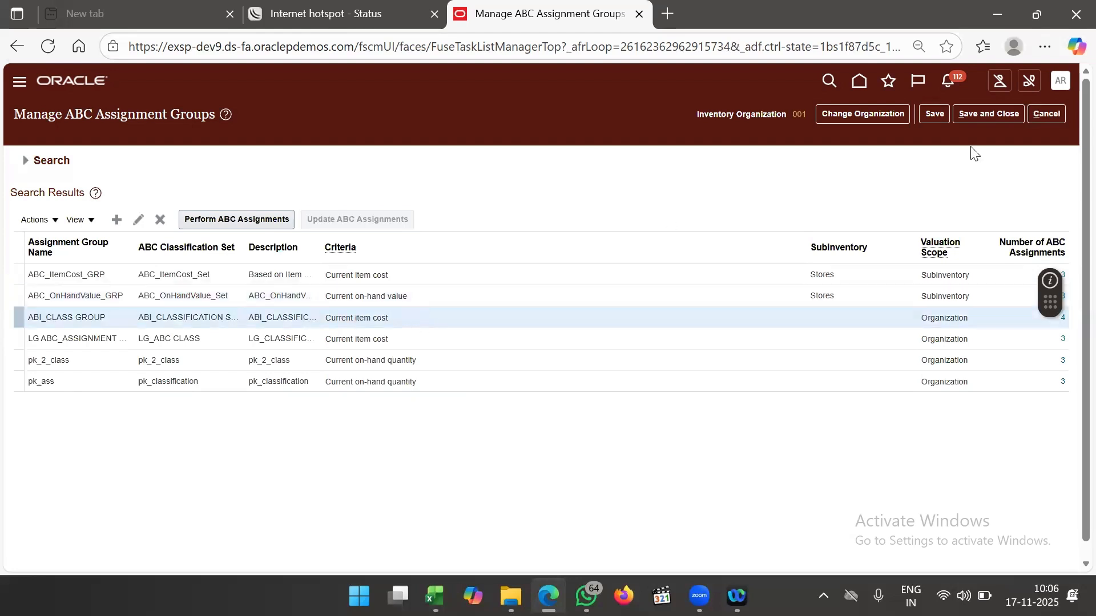
left_click(989, 114)
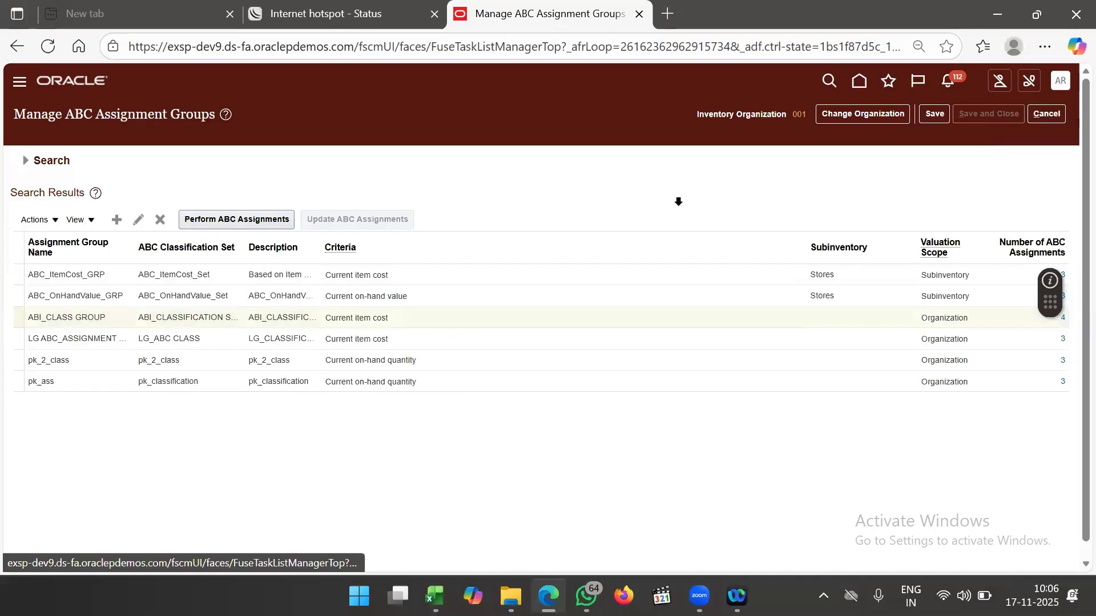
left_click(127, 237)
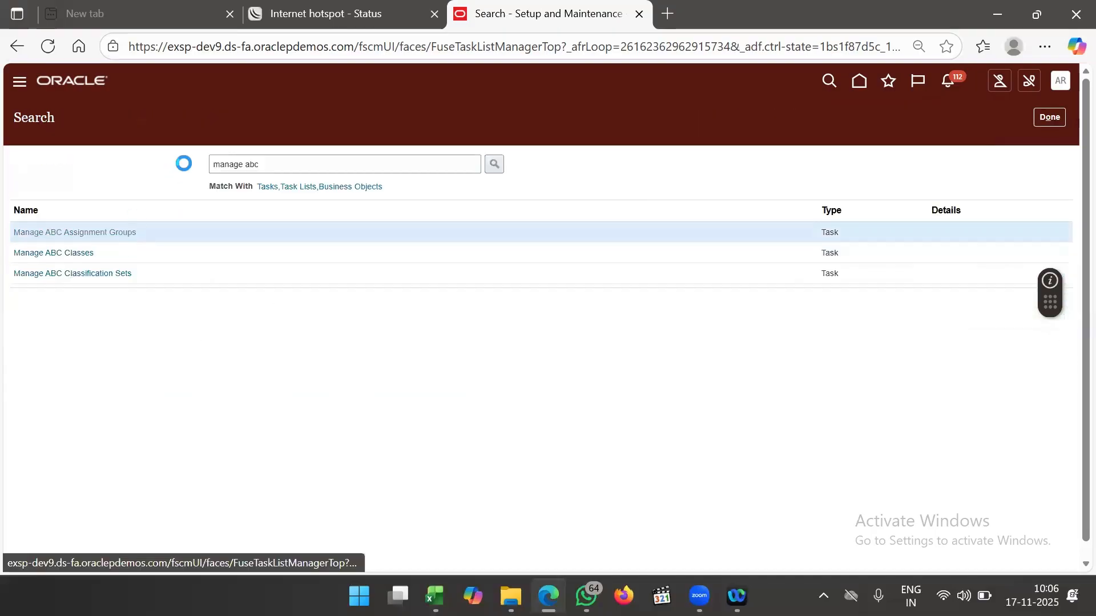
- Open the ABC assignments of ABI_CLASS GROUP for updating and look through the items and their assigned classes
left_click(247, 318)
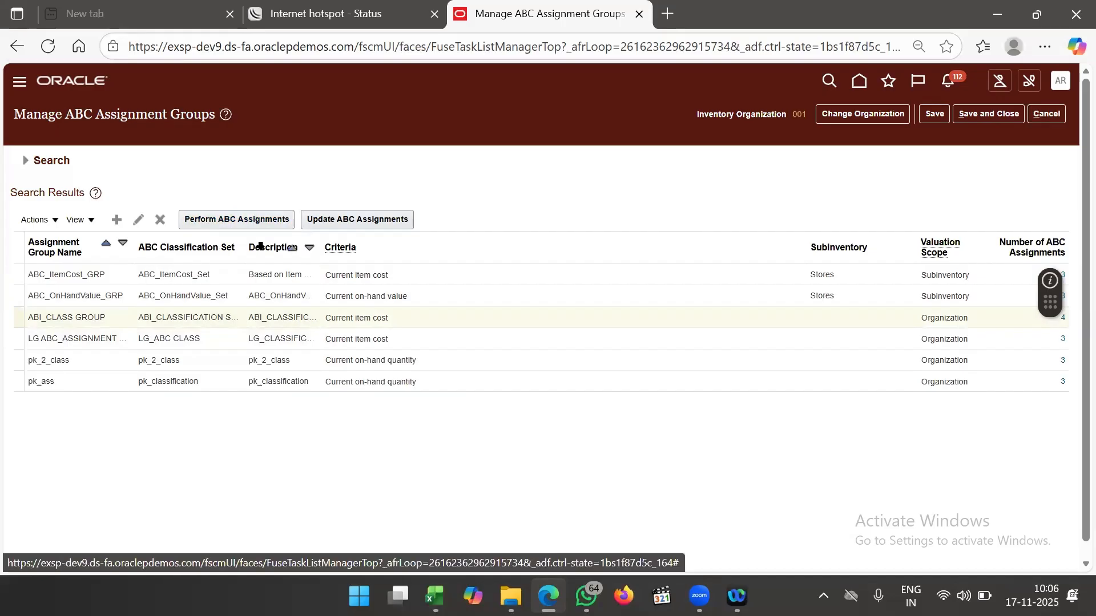
left_click(369, 221)
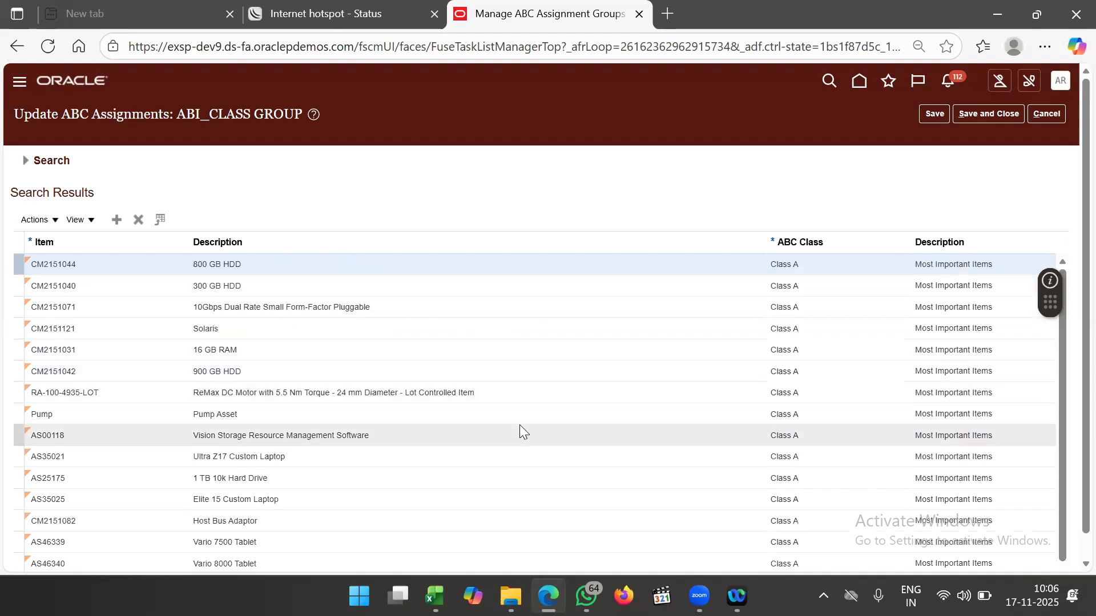
scroll(519, 425, "down", 3)
scroll(520, 424, "down", 5)
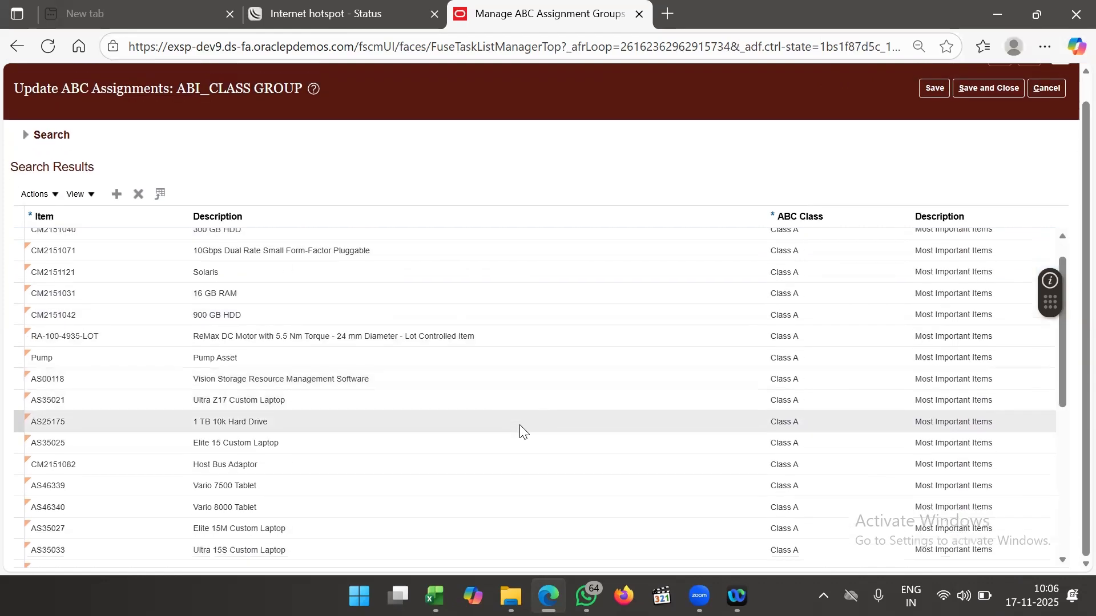
scroll(519, 424, "down", 10)
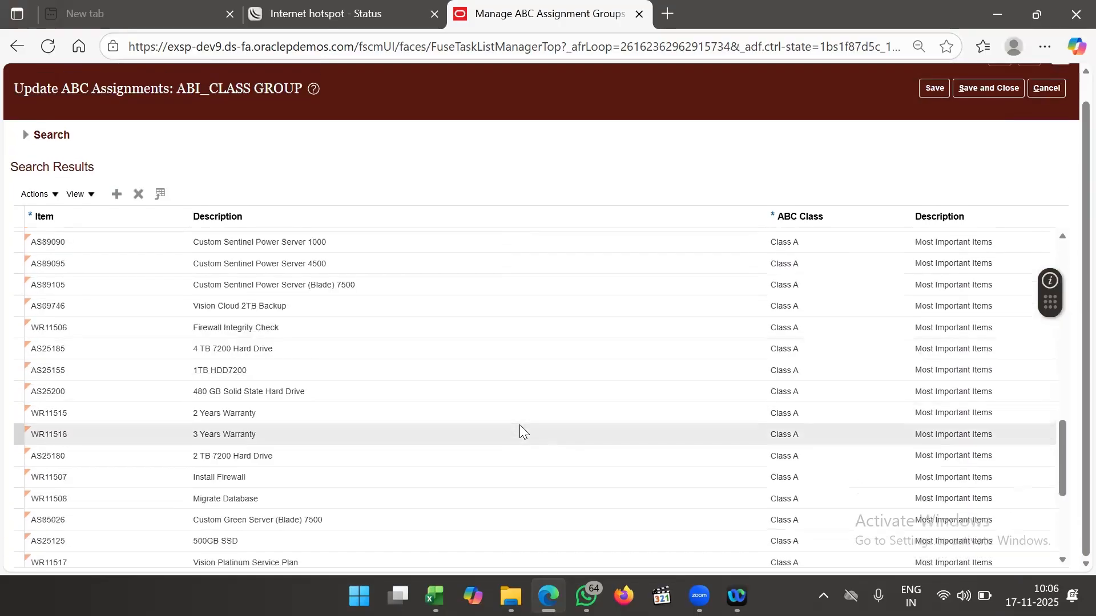
scroll(522, 428, "down", 10)
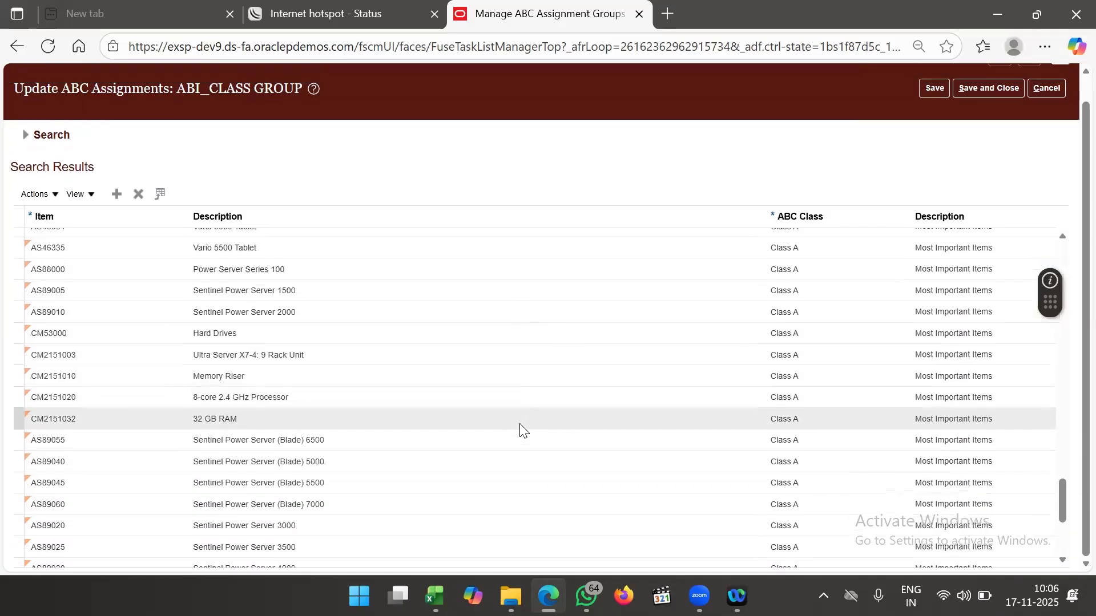
scroll(519, 424, "down", 10)
scroll(519, 423, "down", 1)
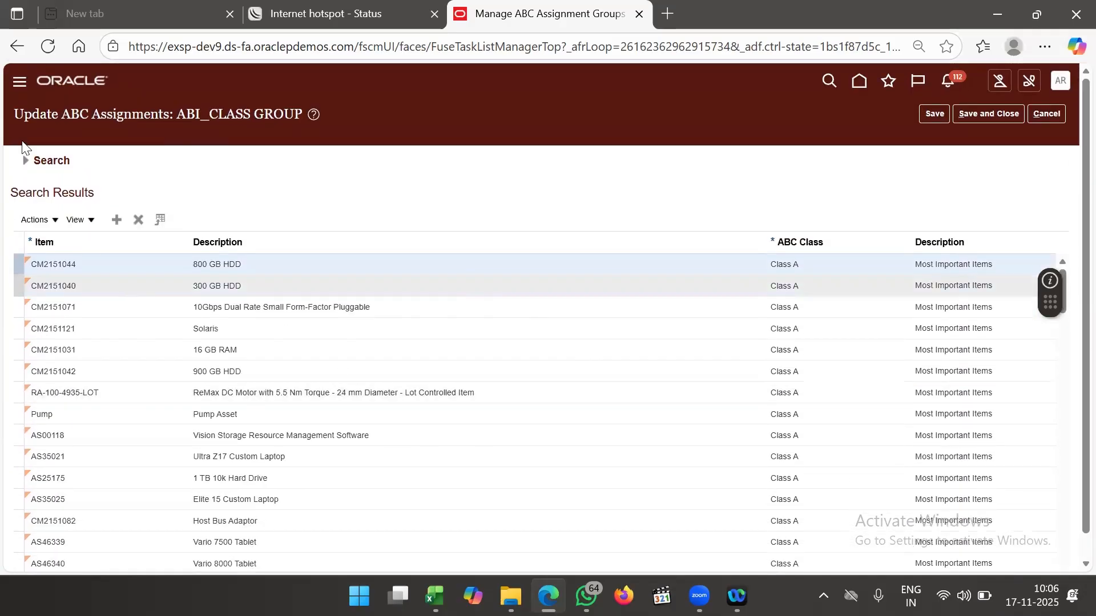
left_click(25, 161)
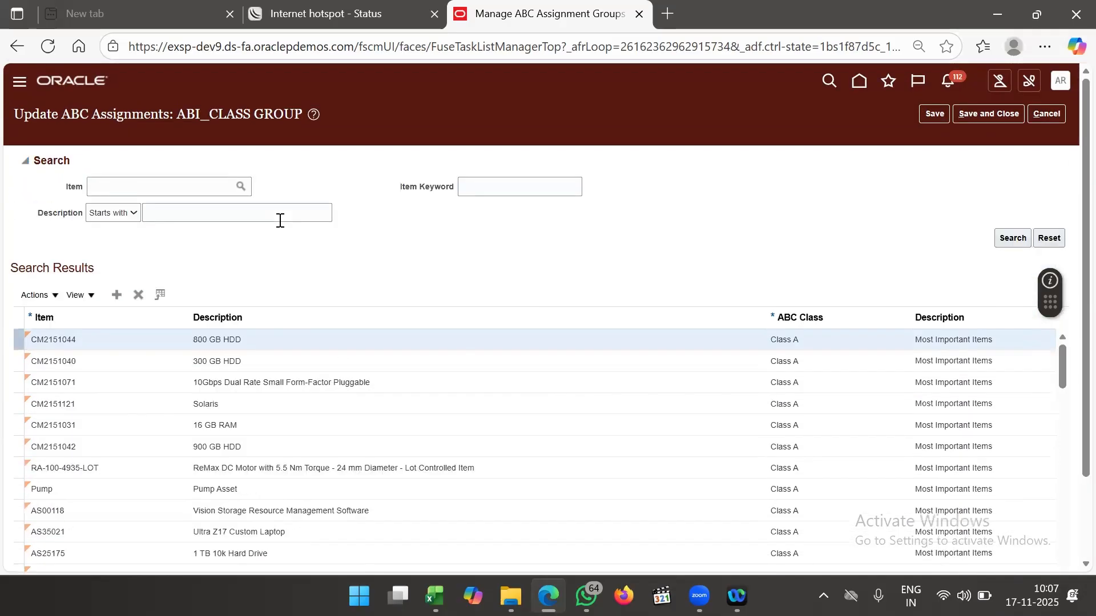
left_click(163, 186)
scroll(472, 308, "down", 4)
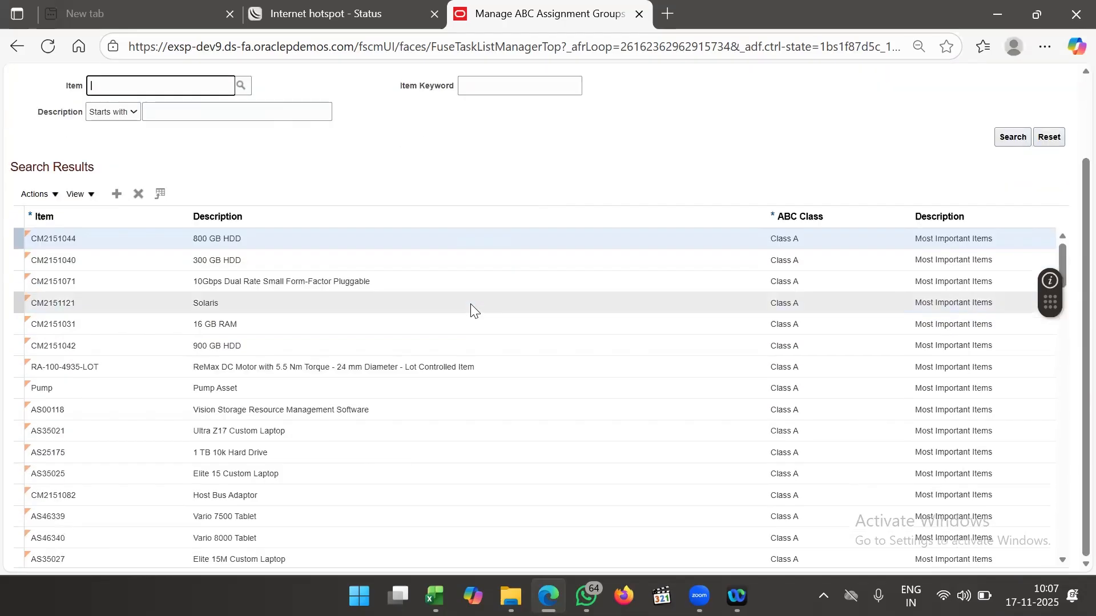
scroll(471, 308, "down", 6)
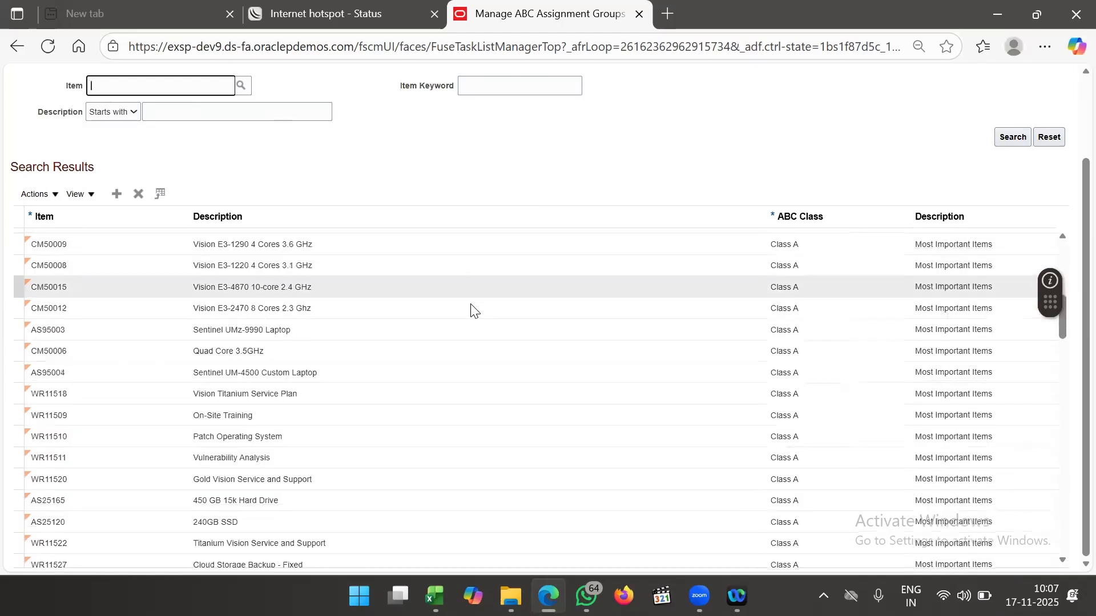
scroll(470, 308, "down", 15)
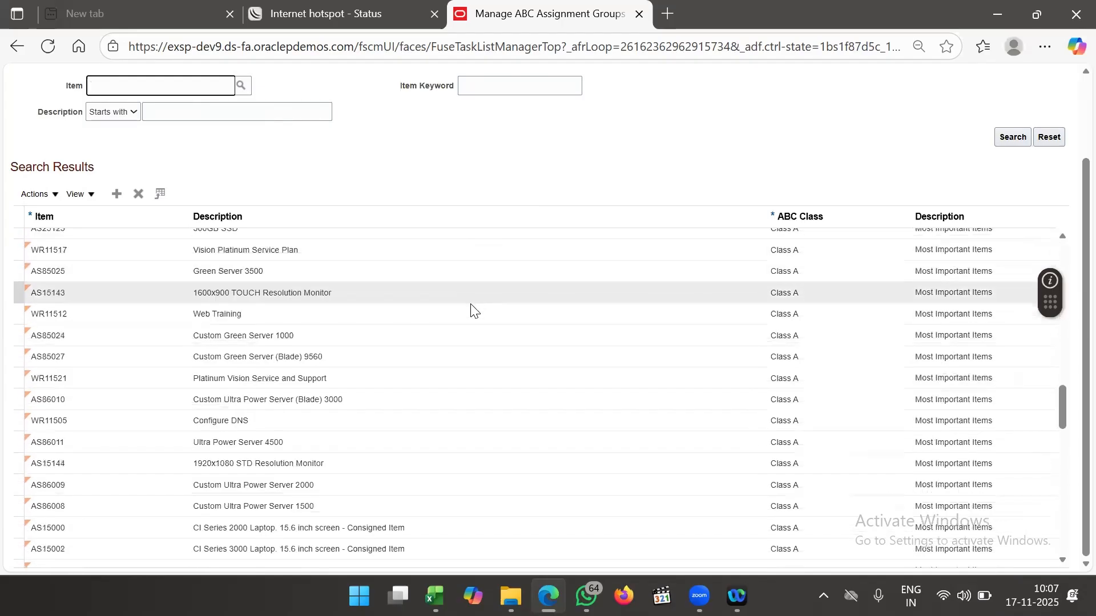
scroll(471, 308, "up", 20)
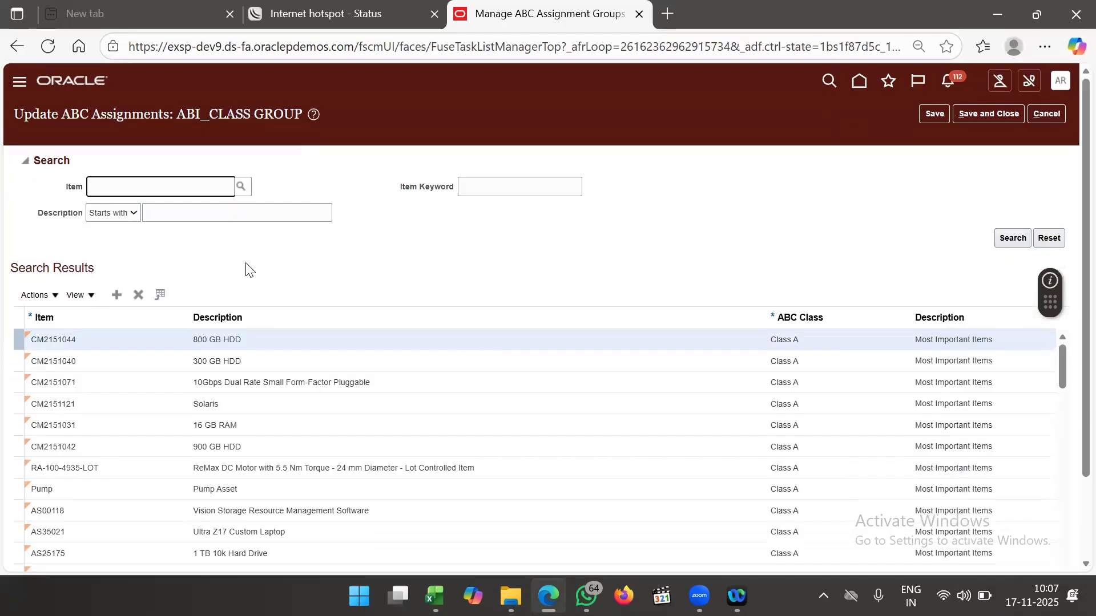
- Add a blank item row to the ABC assignments and check which ABC classes it offers
left_click(117, 295)
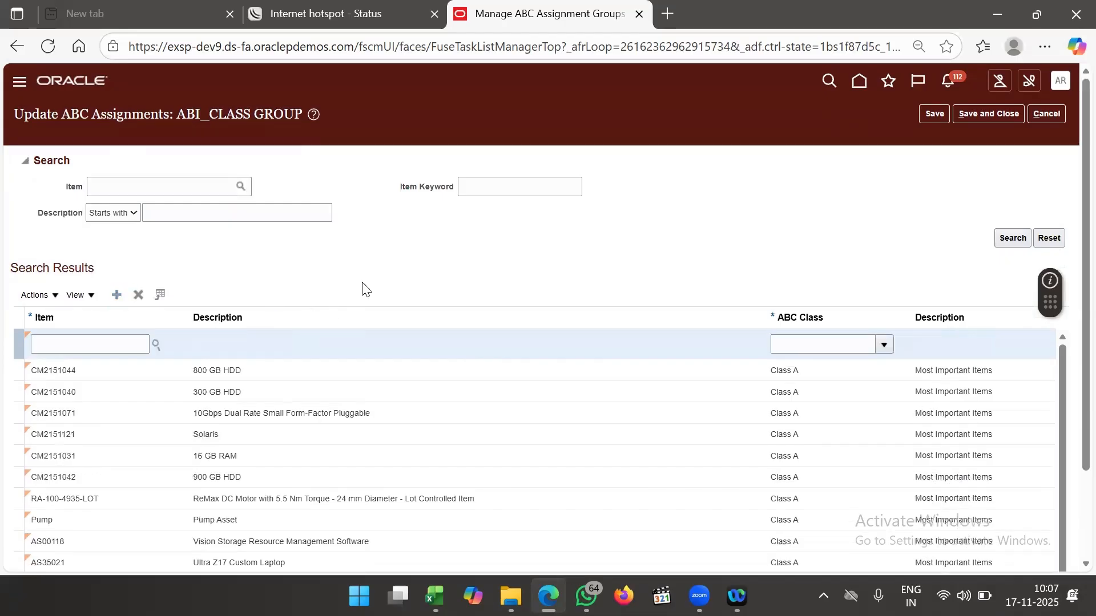
left_click(87, 343)
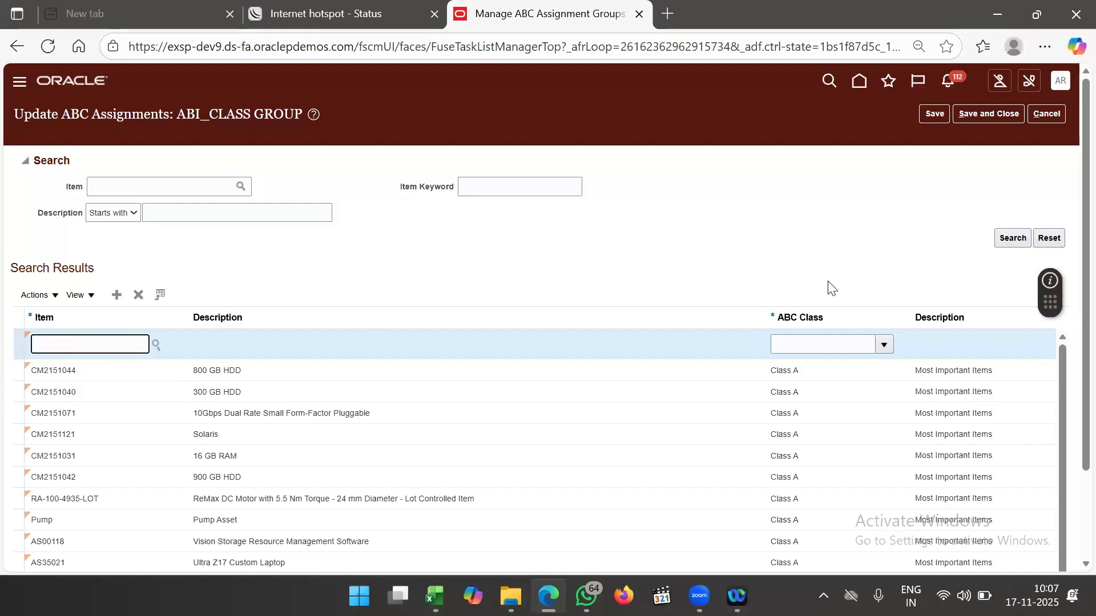
left_click(883, 345)
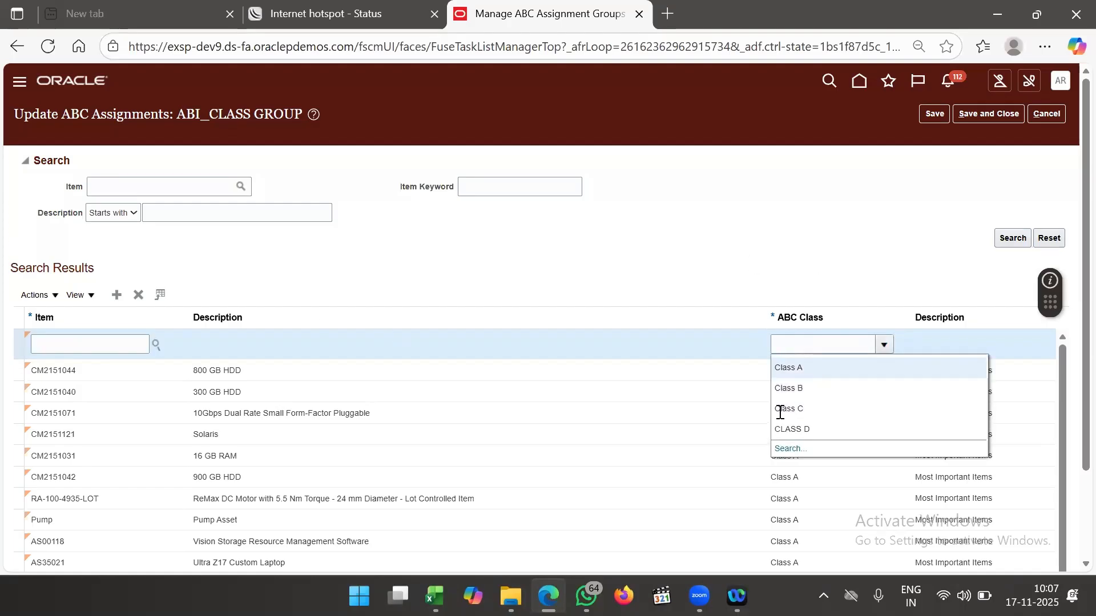
left_click(671, 251)
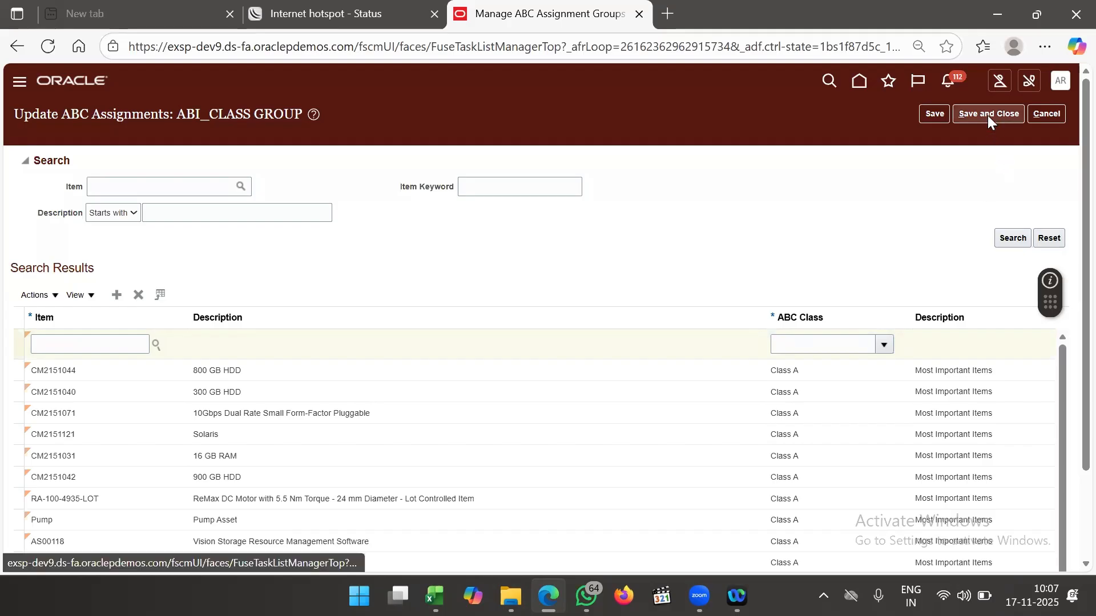
- Remove the blank item row, then save and close the ABC assignments and the ABC assignment groups
left_click(135, 296)
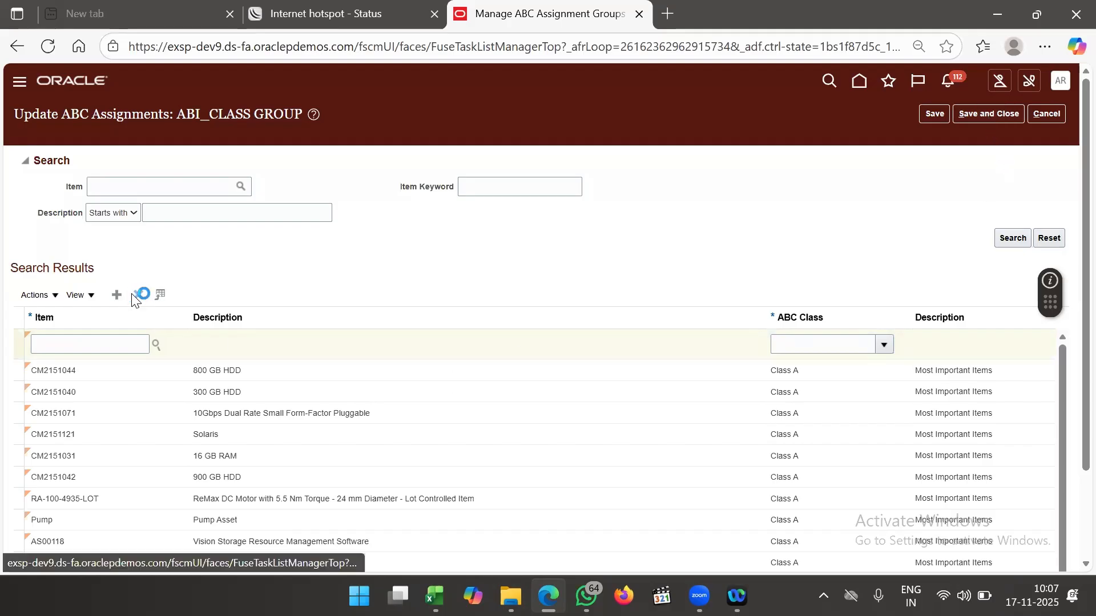
left_click(981, 113)
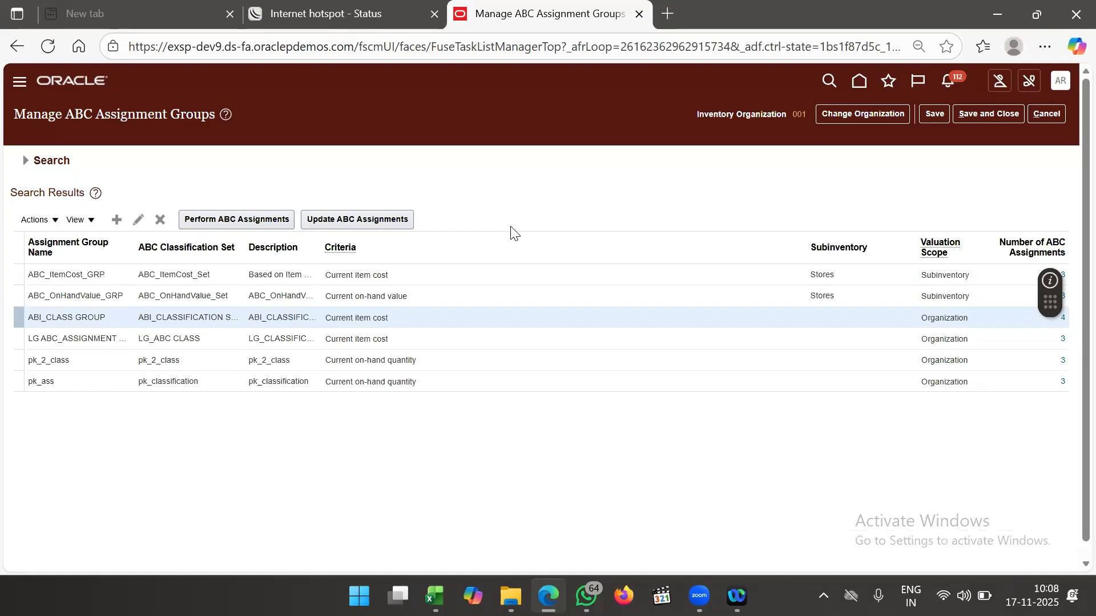
left_click(970, 114)
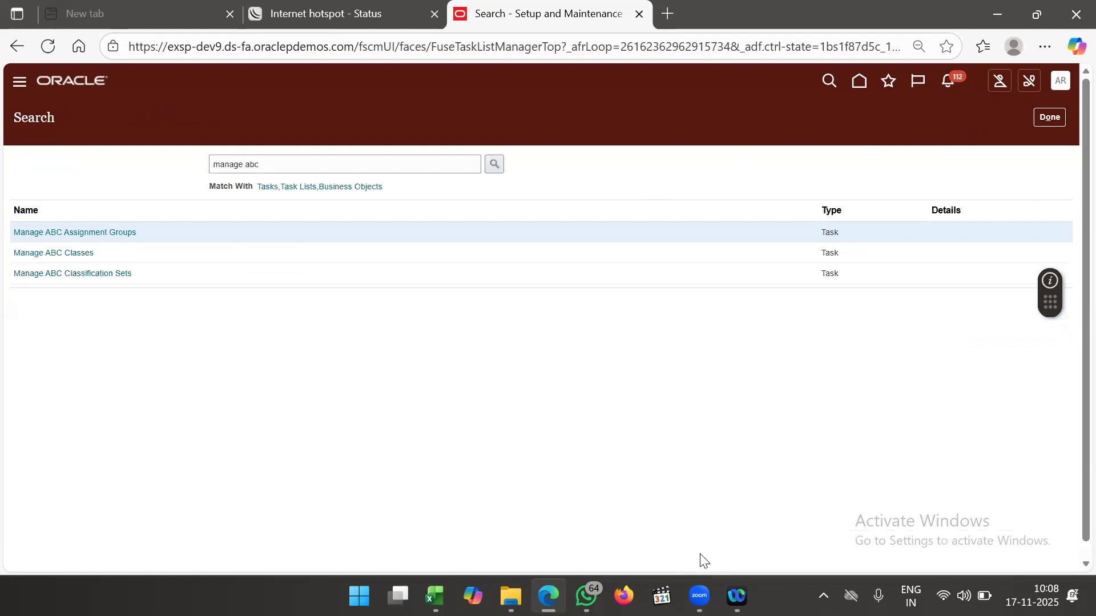
- Switch to the Training1.xlsx workbook in Excel
mouse_move(586, 597)
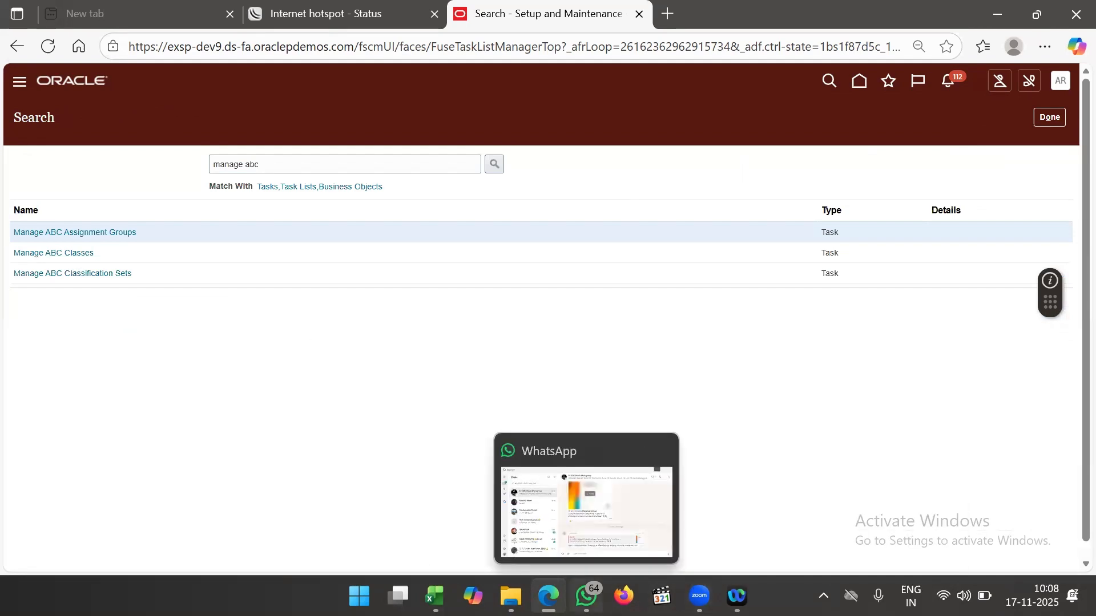
mouse_move(435, 596)
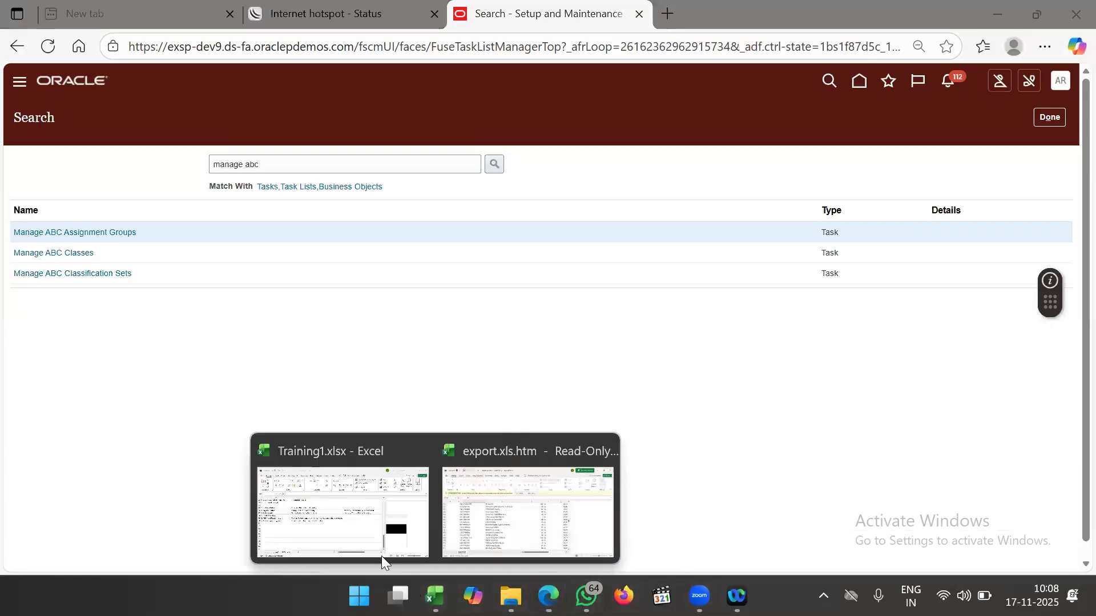
left_click(342, 518)
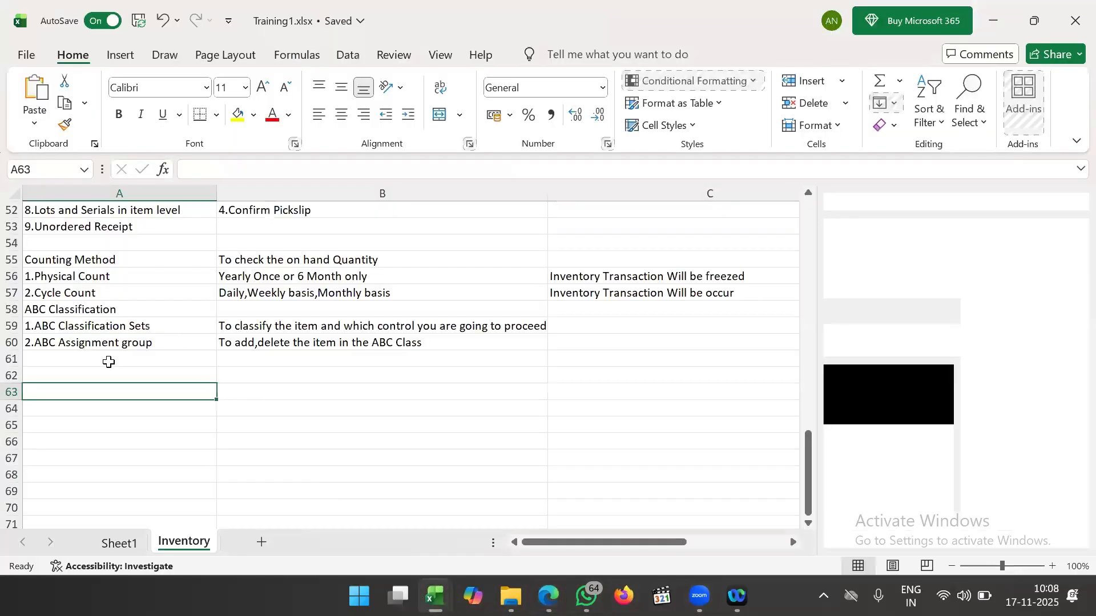
left_click(113, 357)
double_click(113, 357)
type("3.")
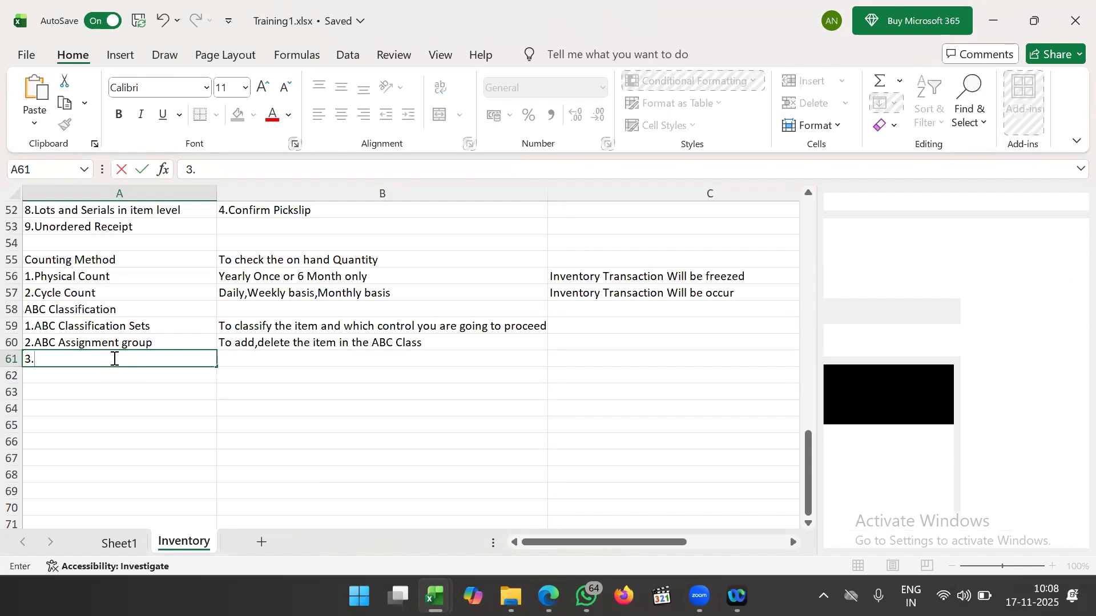
- Copy the "2.ABC Assignment group" note from cell A60 into cell A61
left_click(128, 341)
key("ctrl+c")
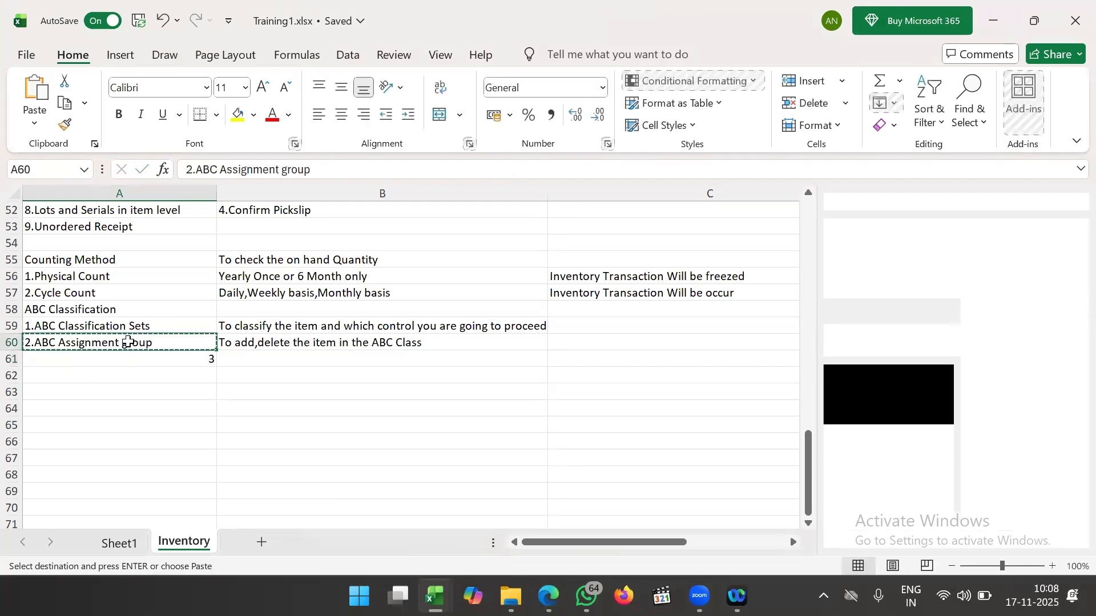
left_click(109, 359)
key("ctrl+v")
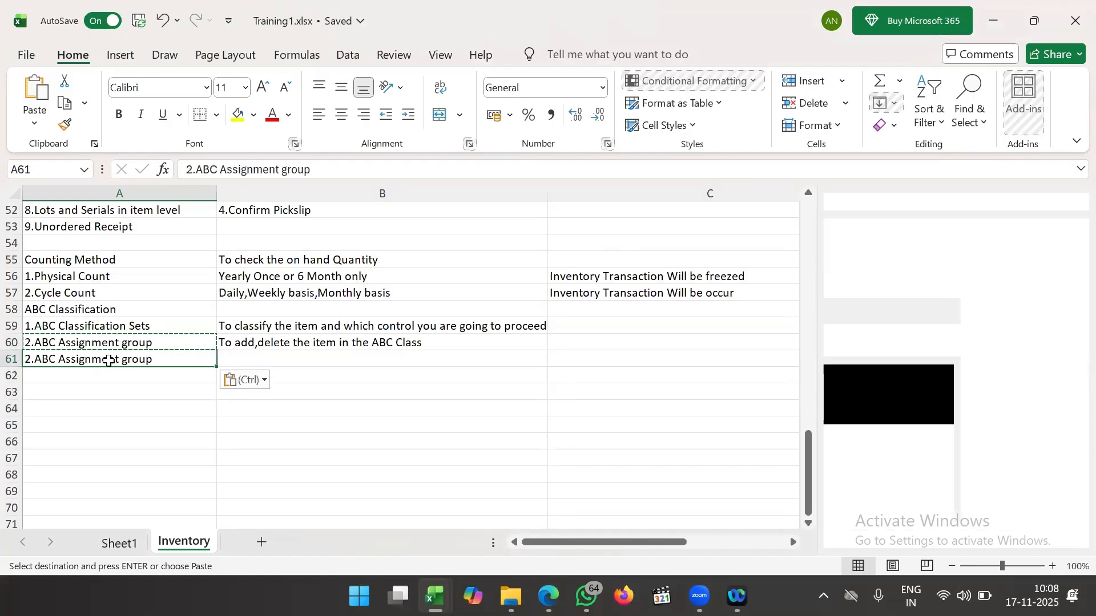
- Change the text in cell A60 to "2.ABC Class"
double_click(160, 341)
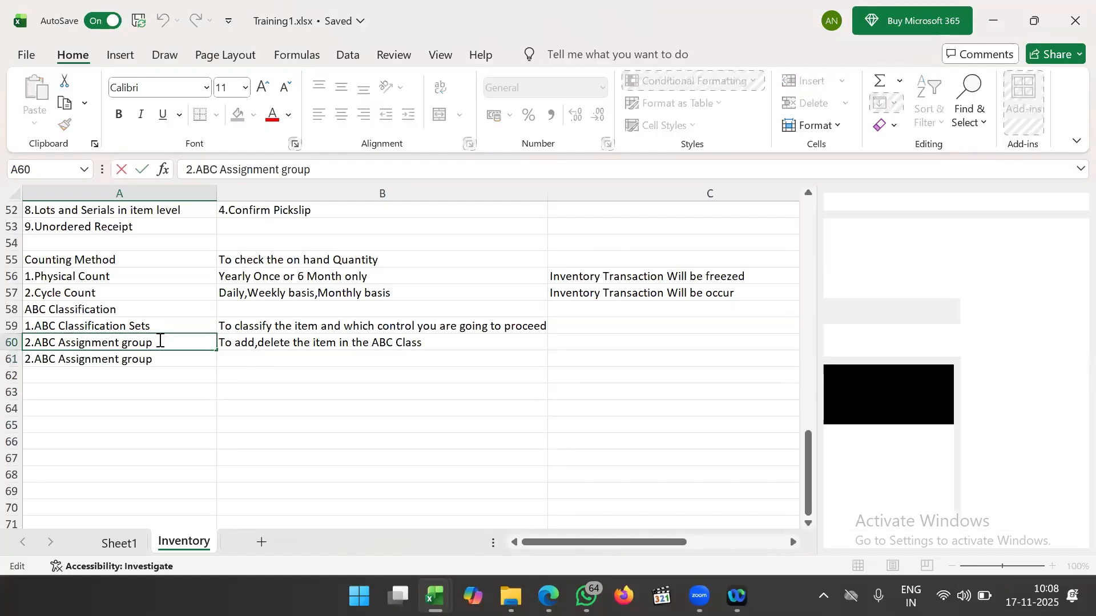
key("BackSpace")
key("BackSpace")
key("BackSpace")
key("BackSpace")
key("BackSpace")
key("BackSpace")
key("BackSpace")
key("BackSpace")
key("BackSpace")
key("BackSpace")
key("BackSpace")
key("BackSpace")
key("BackSpace")
key("BackSpace")
key("BackSpace")
key("BackSpace")
key("BackSpace")
key("BackSpace")
key("BackSpace")
key("BackSpace")
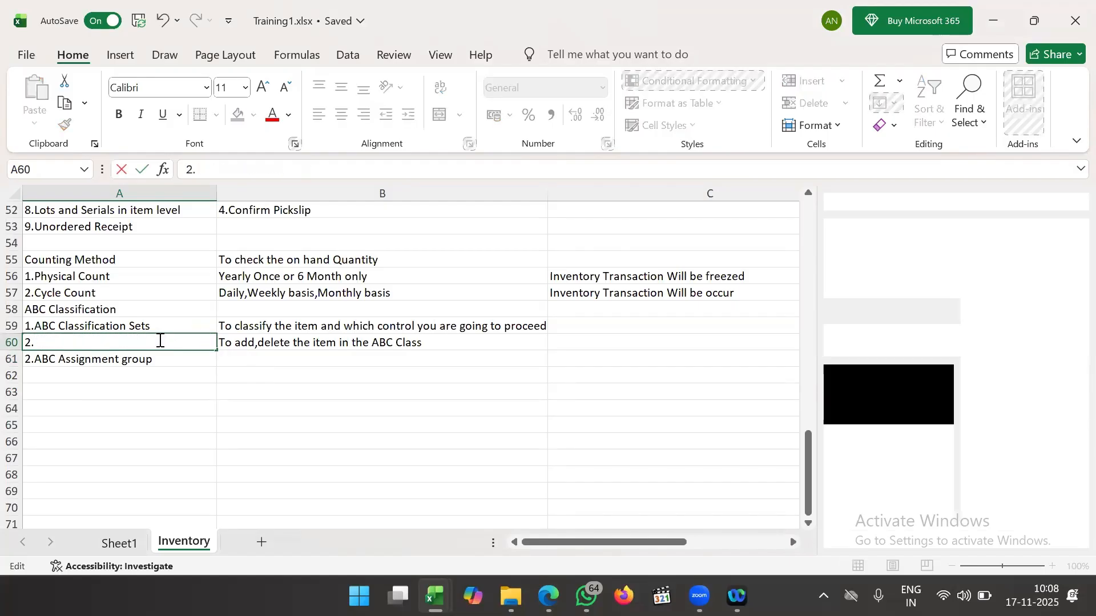
type("ABC ")
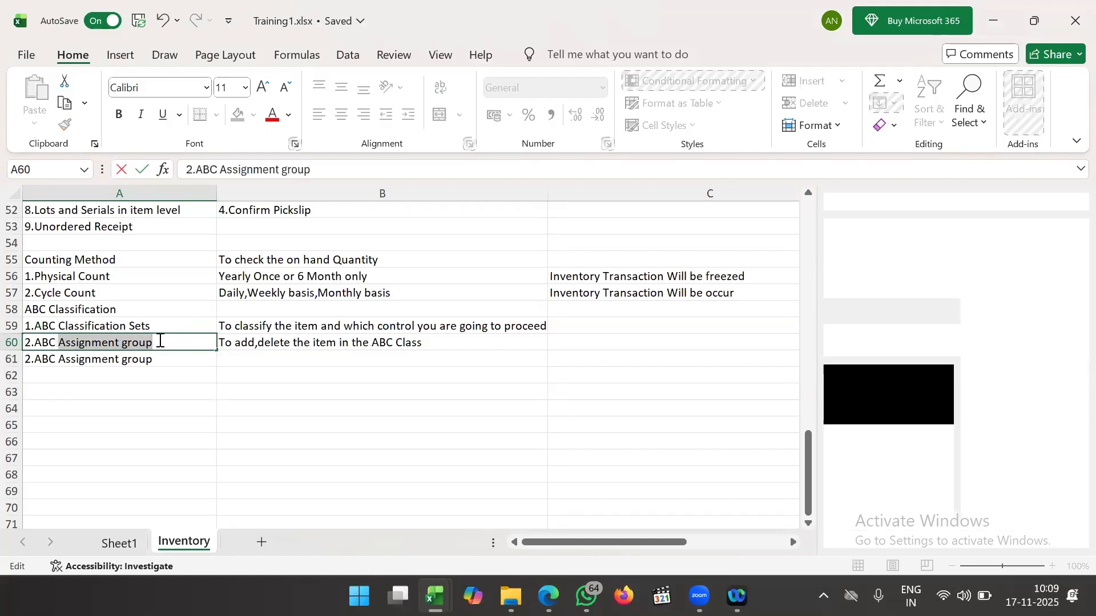
type("Cla")
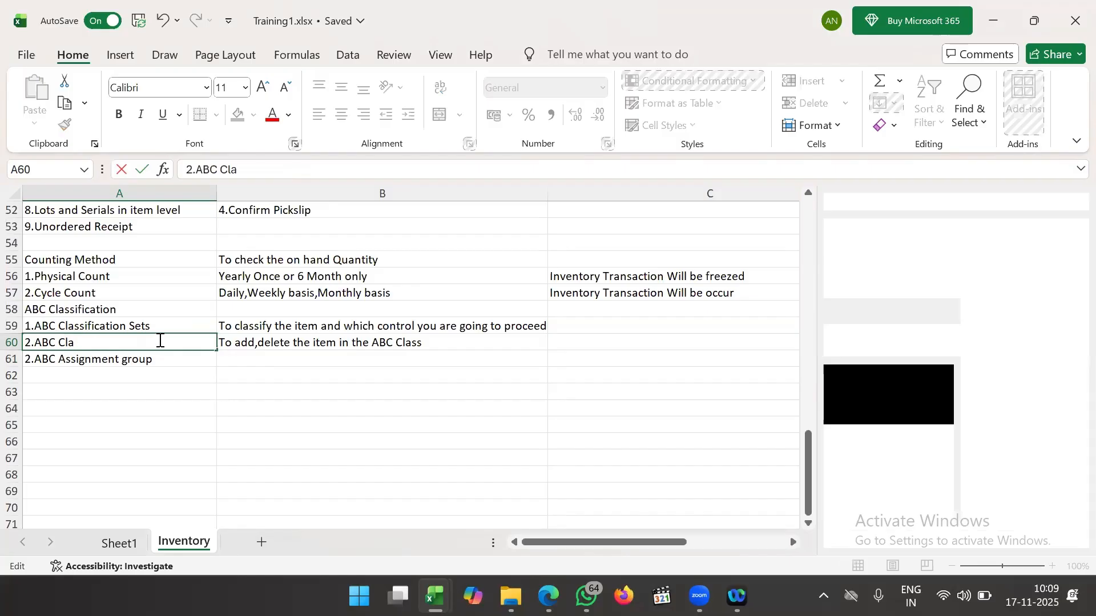
type("use")
key("BackSpace")
key("BackSpace")
key("BackSpace")
type("ss")
left_click(200, 379)
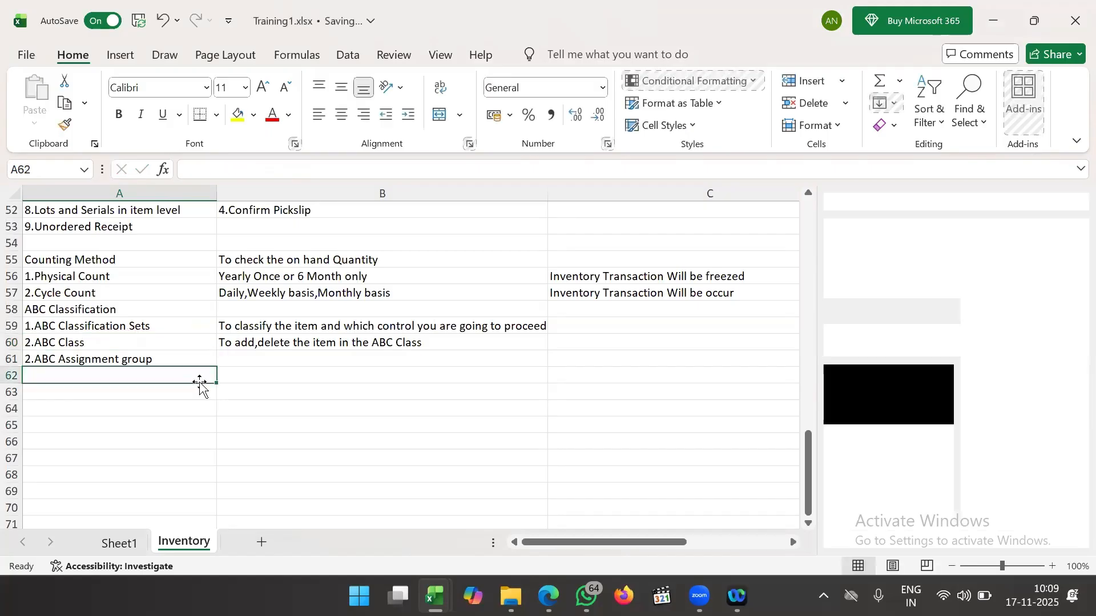
- Review the counting method and ABC classification notes in rows 55 to 62 of the Inventory sheet
left_click(160, 342)
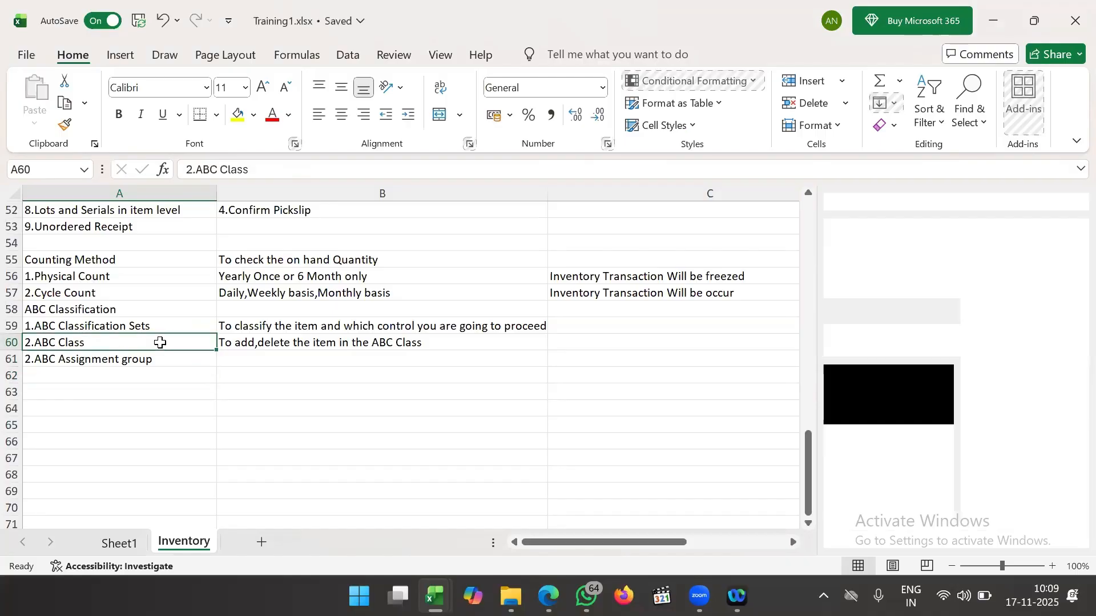
left_click(173, 378)
left_click(179, 325)
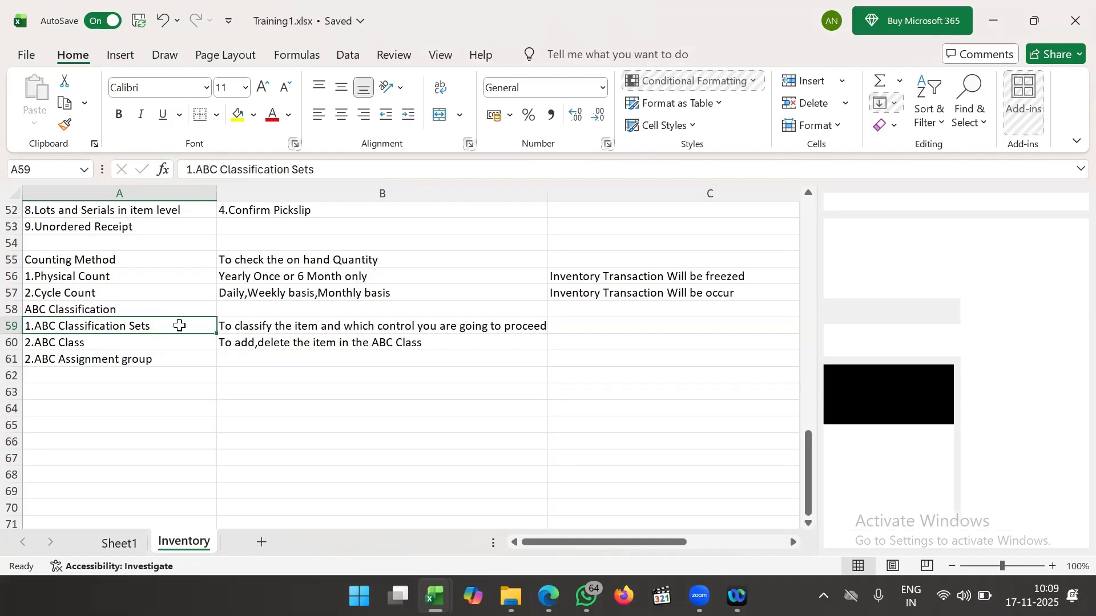
left_click(320, 371)
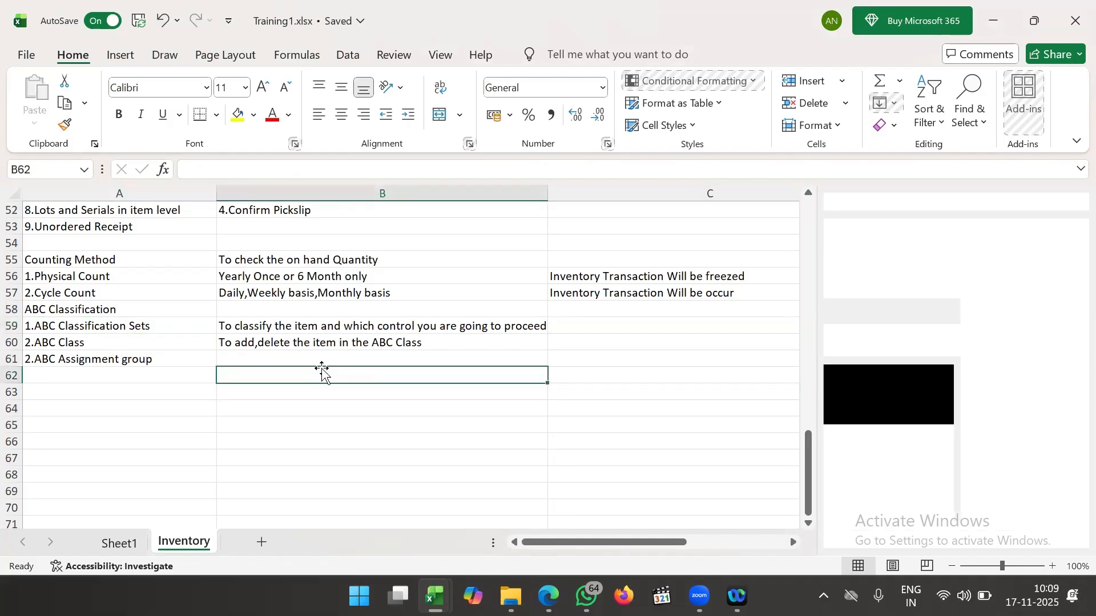
left_click(498, 254)
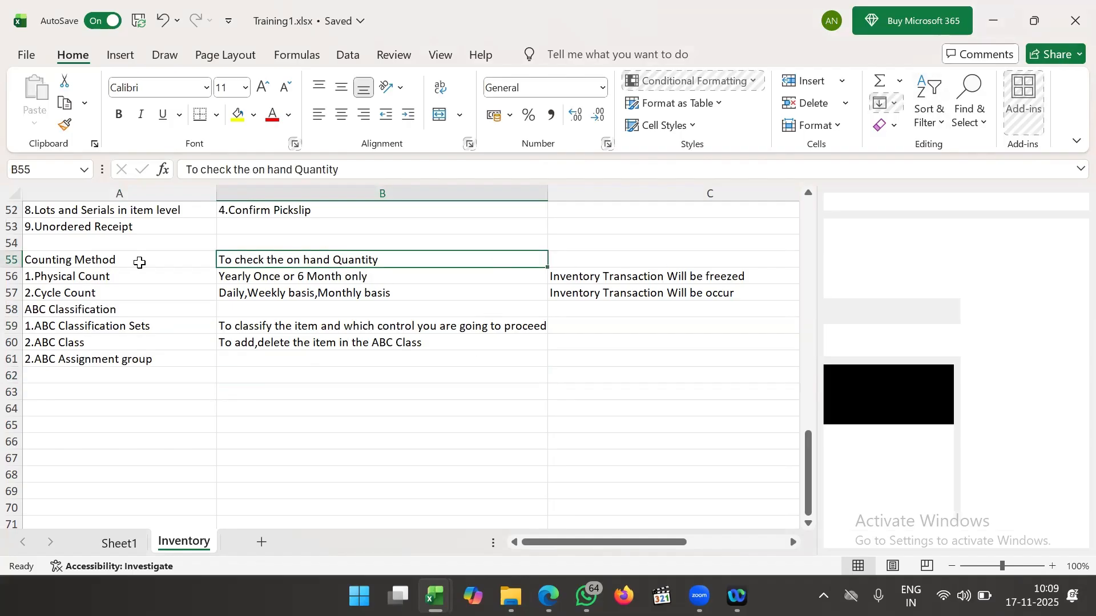
left_click_drag(140, 263, 653, 383)
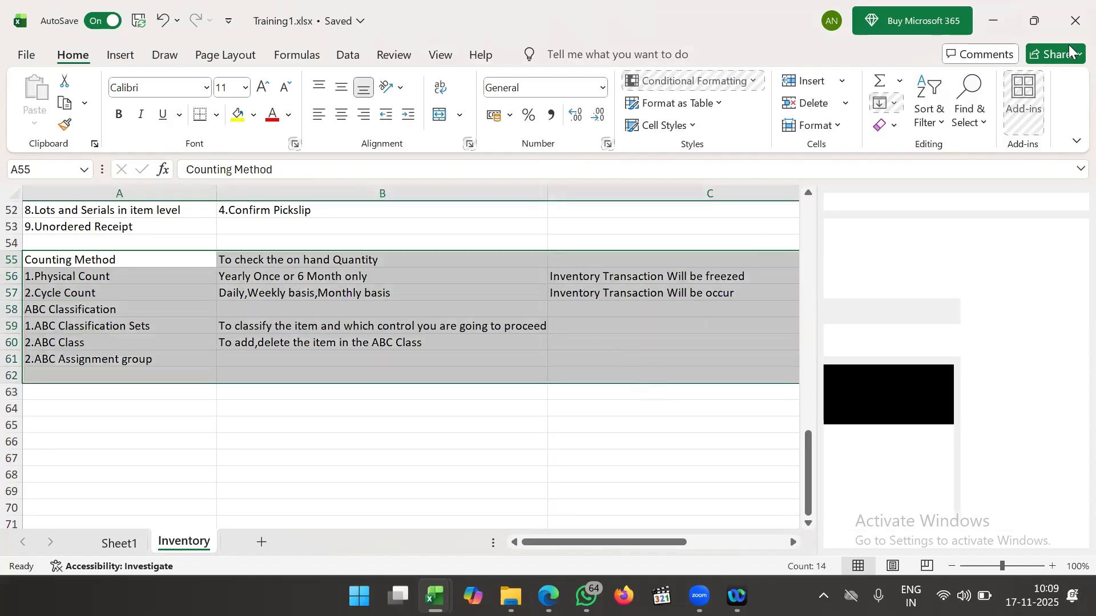
- Return to Oracle in the browser and open Inventory Management (Classic) under Supply Chain Execution
left_click(994, 21)
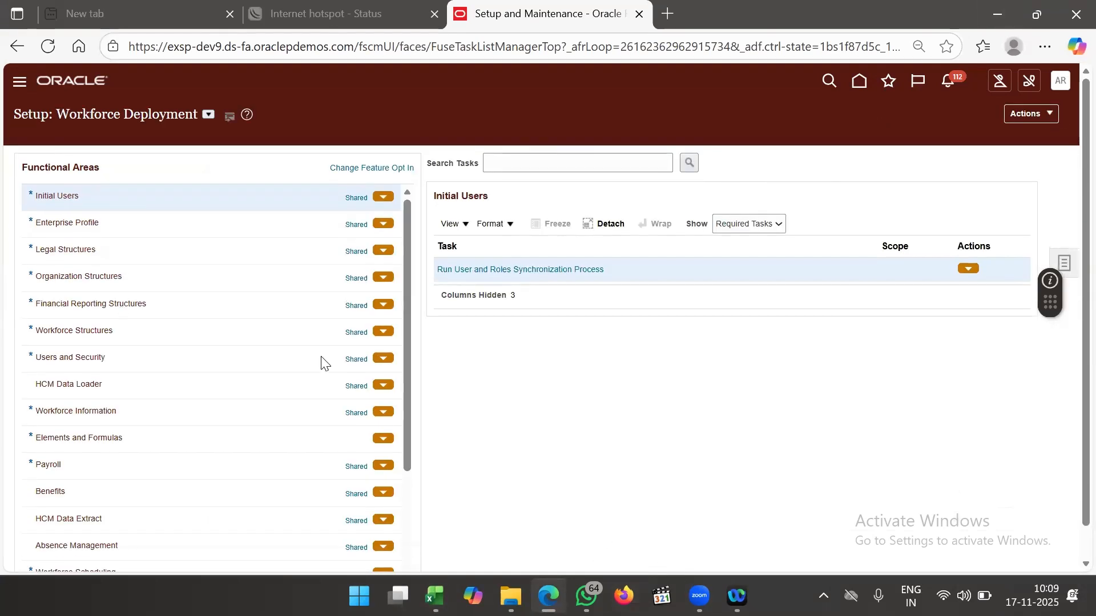
left_click(16, 83)
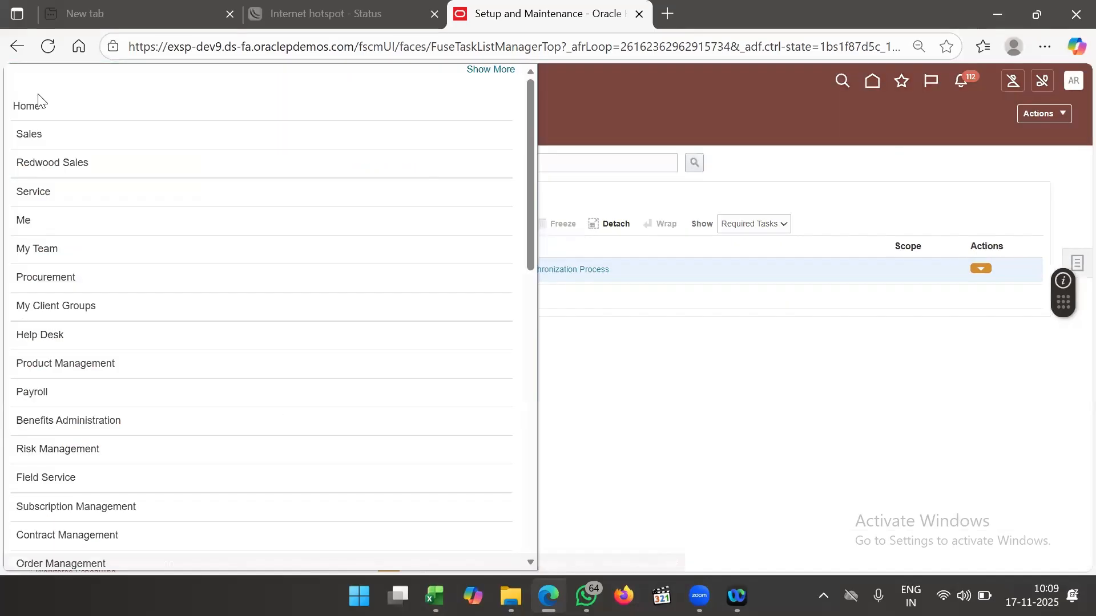
scroll(311, 451, "down", 10)
scroll(311, 451, "down", 4)
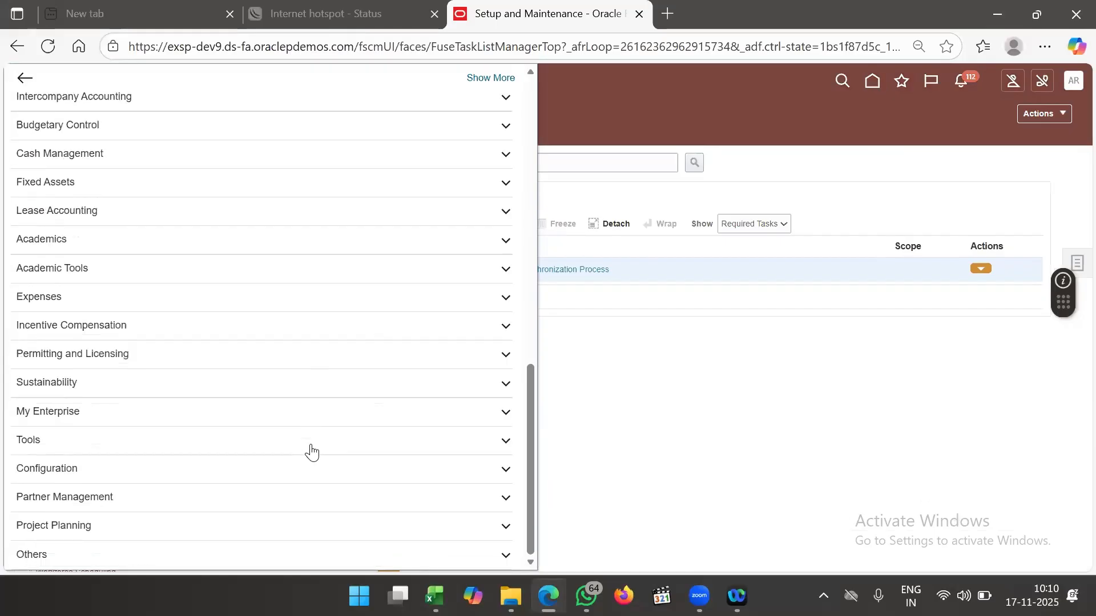
scroll(311, 451, "up", 7)
scroll(311, 450, "up", 2)
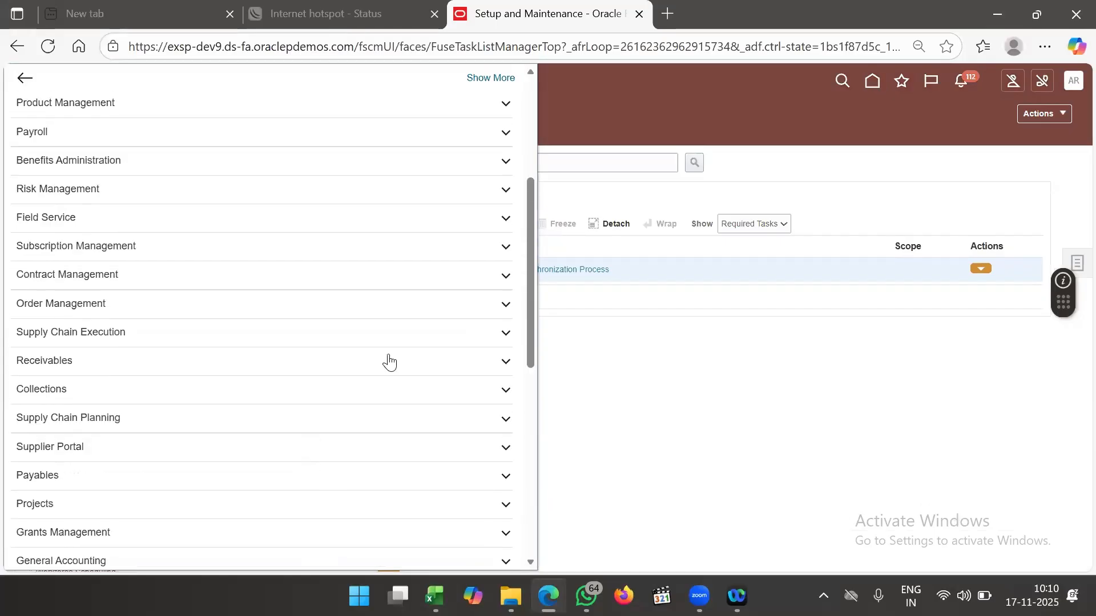
scroll(387, 362, "down", 3)
scroll(389, 362, "up", 5)
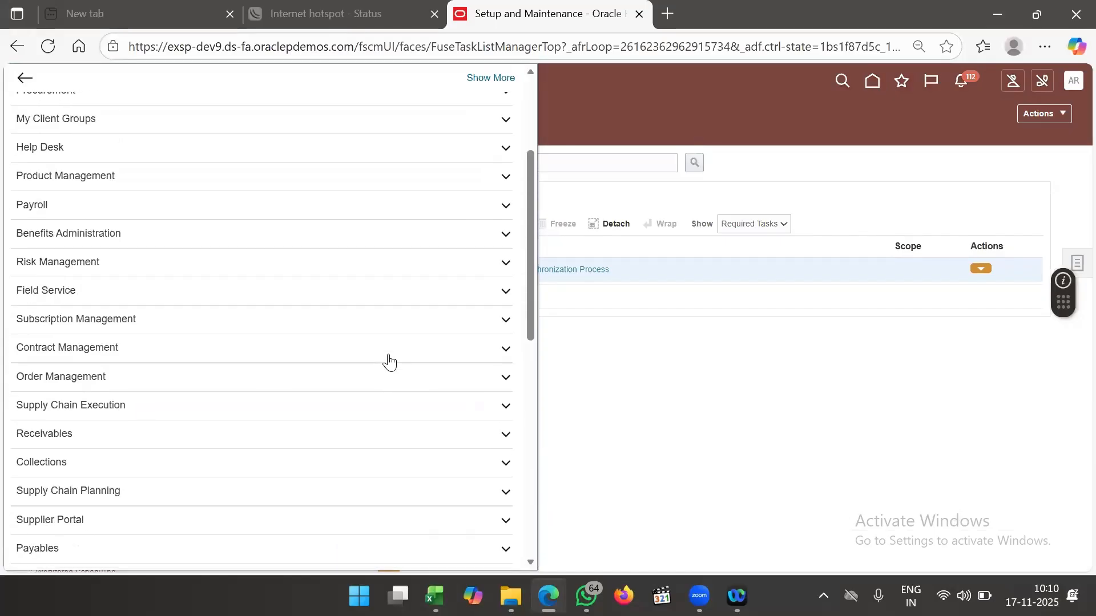
scroll(388, 361, "down", 5)
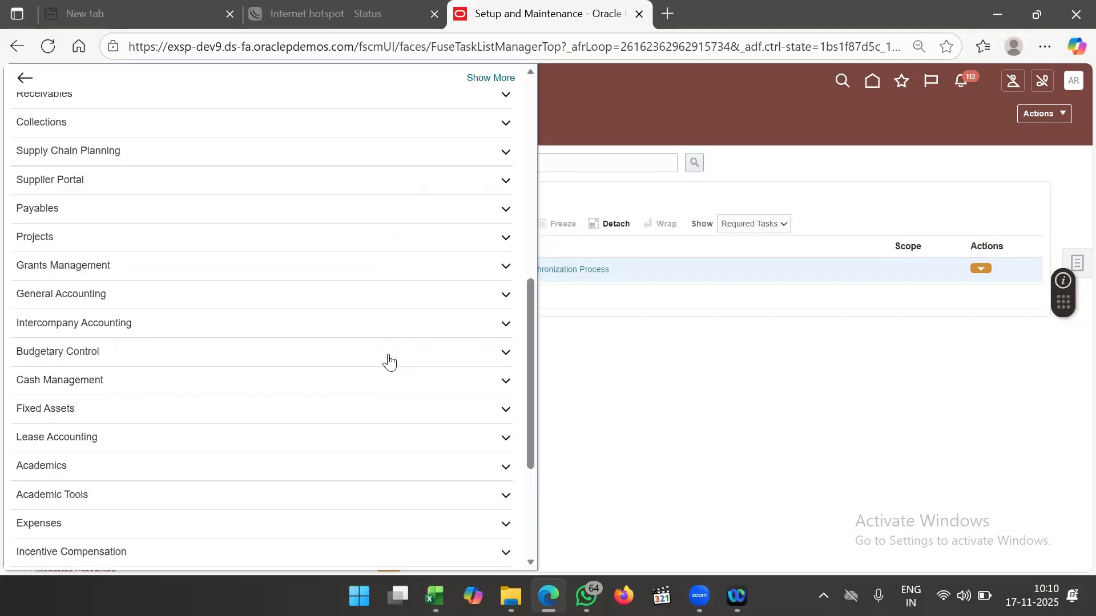
scroll(388, 361, "up", 2)
scroll(388, 361, "up", 2)
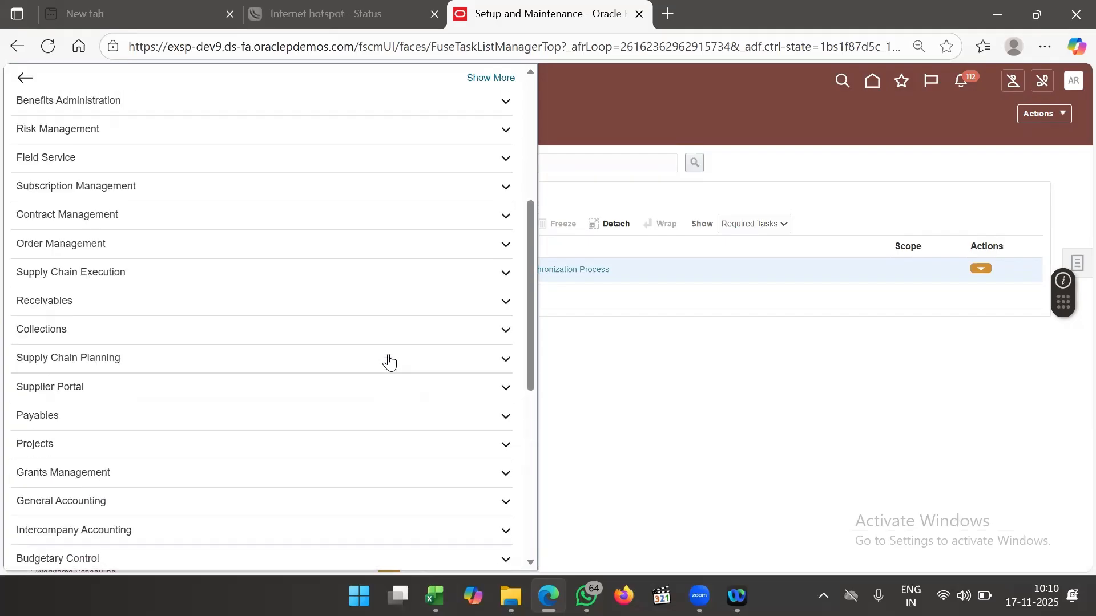
left_click(358, 278)
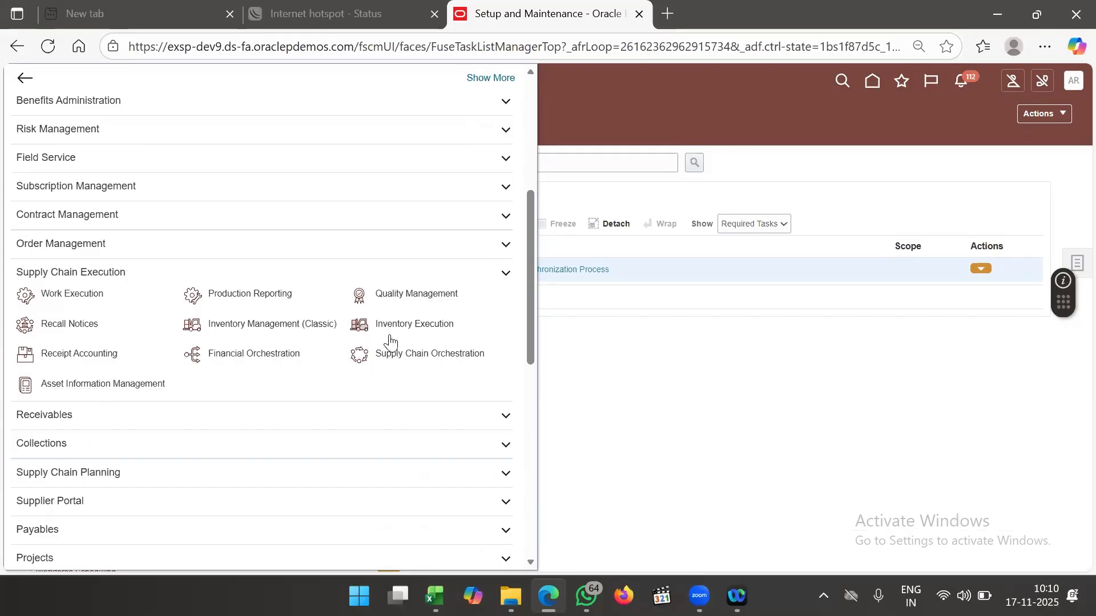
left_click(312, 334)
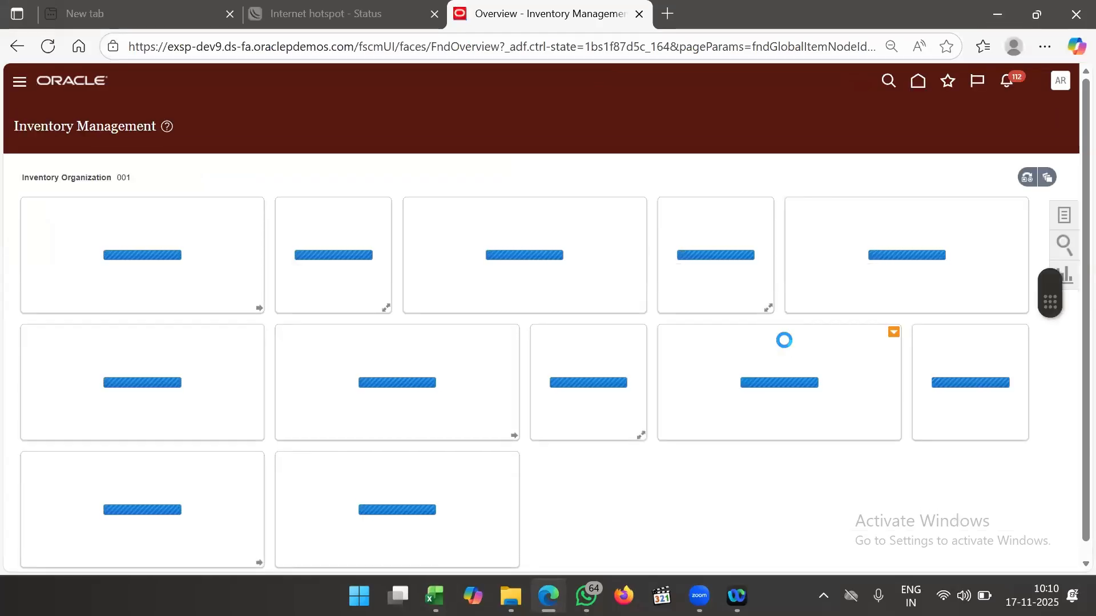
- Show the Counts tasks of Inventory Management and start creating a cycle count
left_click(1065, 217)
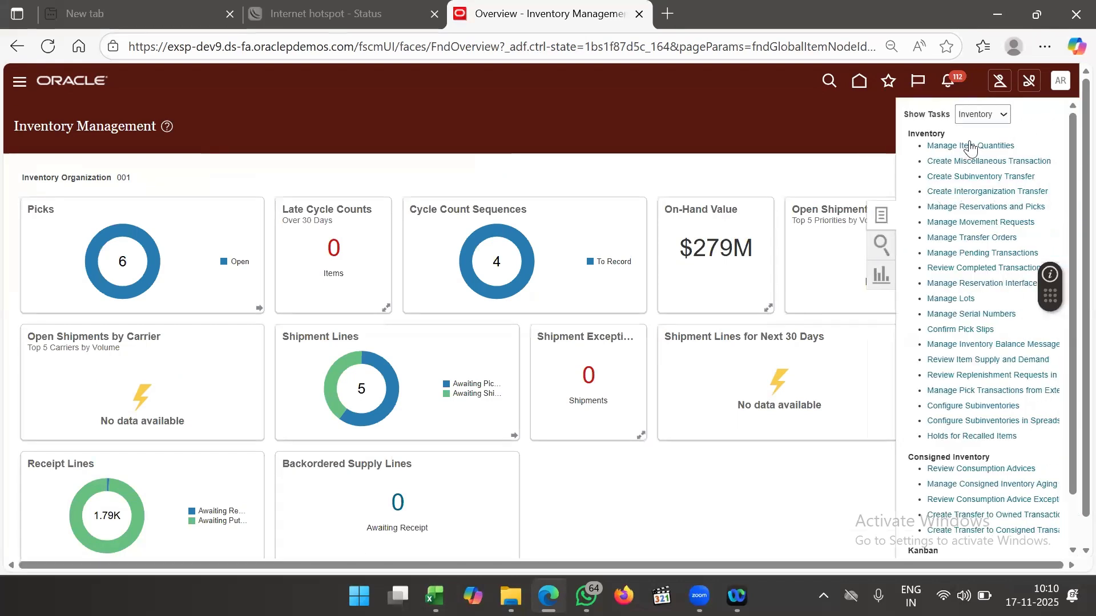
left_click(980, 115)
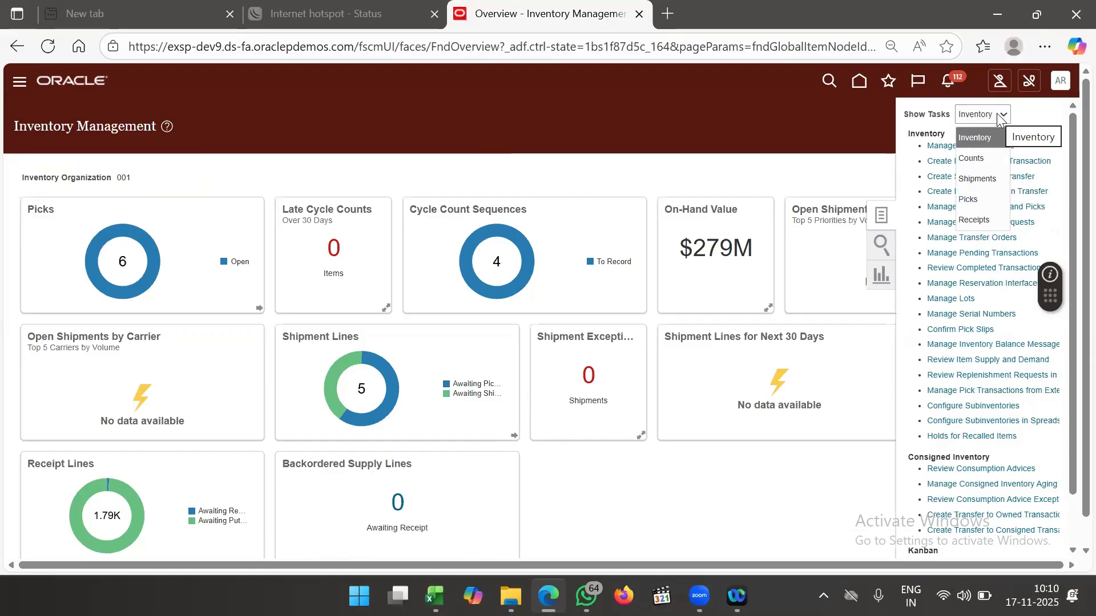
left_click(981, 164)
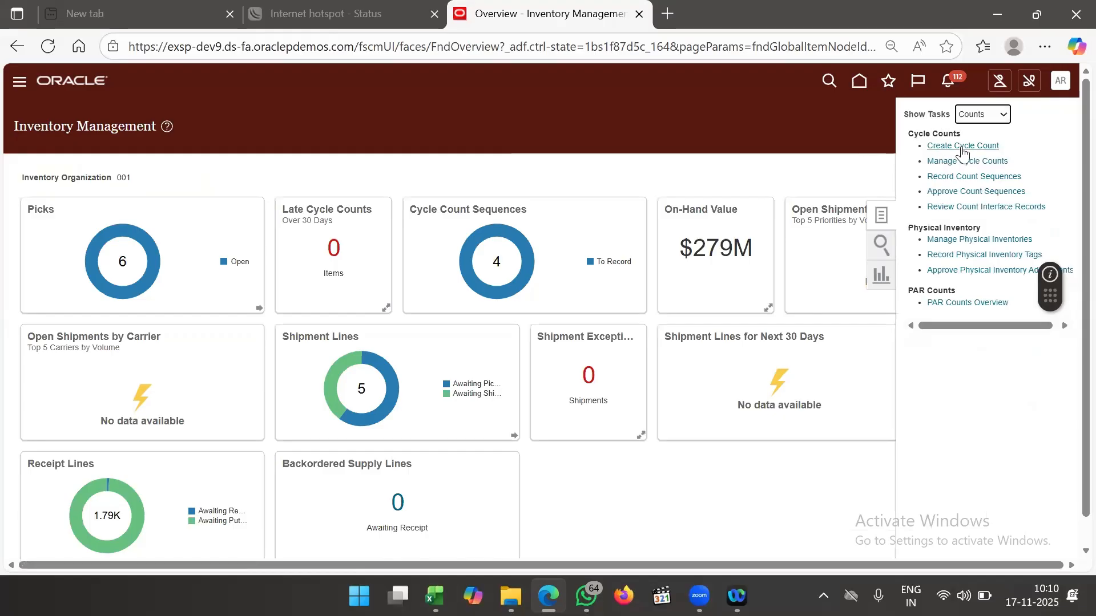
left_click(962, 148)
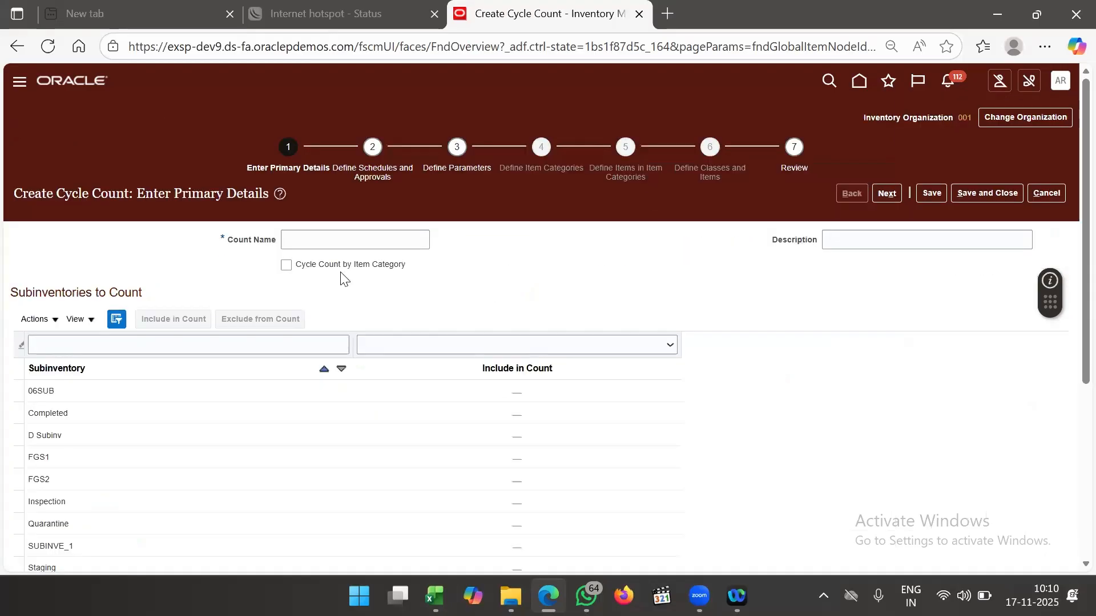
- Name the new cycle count "ABI_CYCLE COUNT"
left_click(351, 242)
type("ABI")
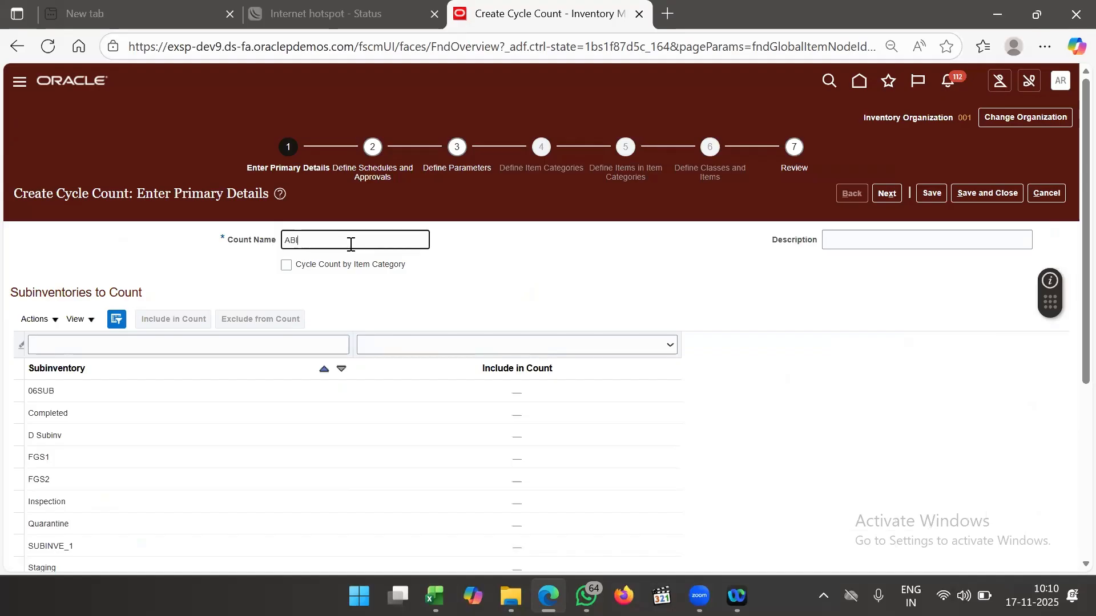
type("_CYCLE COUNT")
left_click(434, 266)
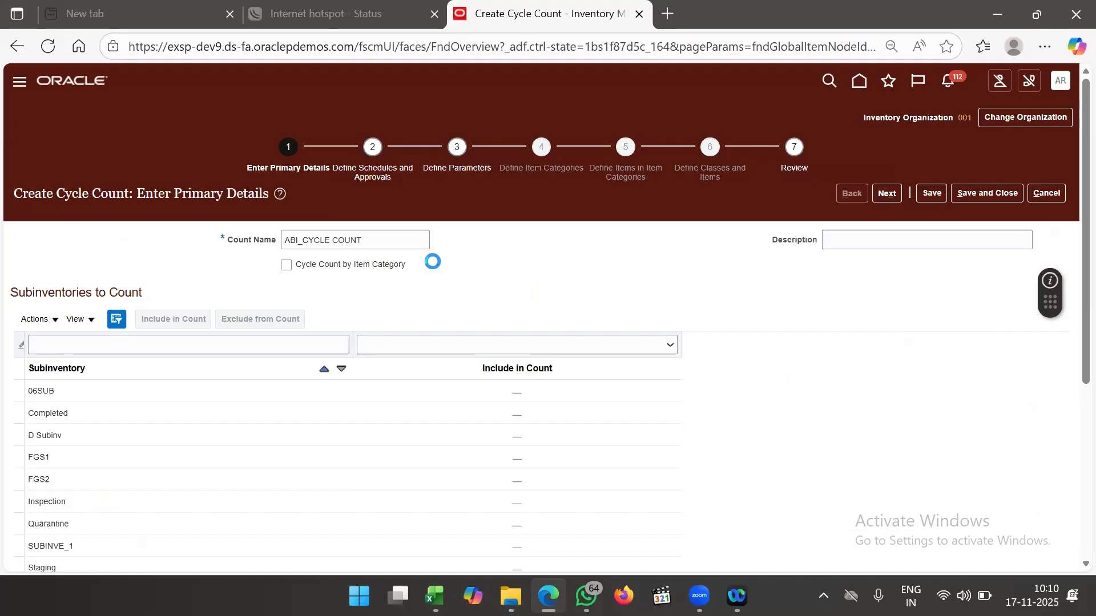
scroll(513, 289, "down", 1)
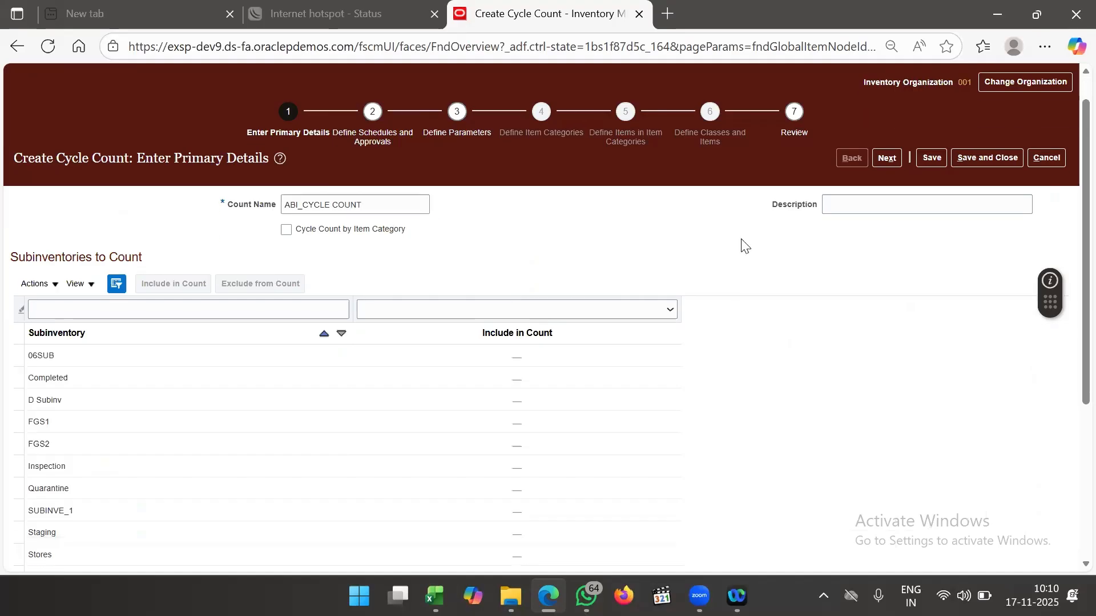
- Enter "TEST" as the description of the new cycle count
left_click(877, 210)
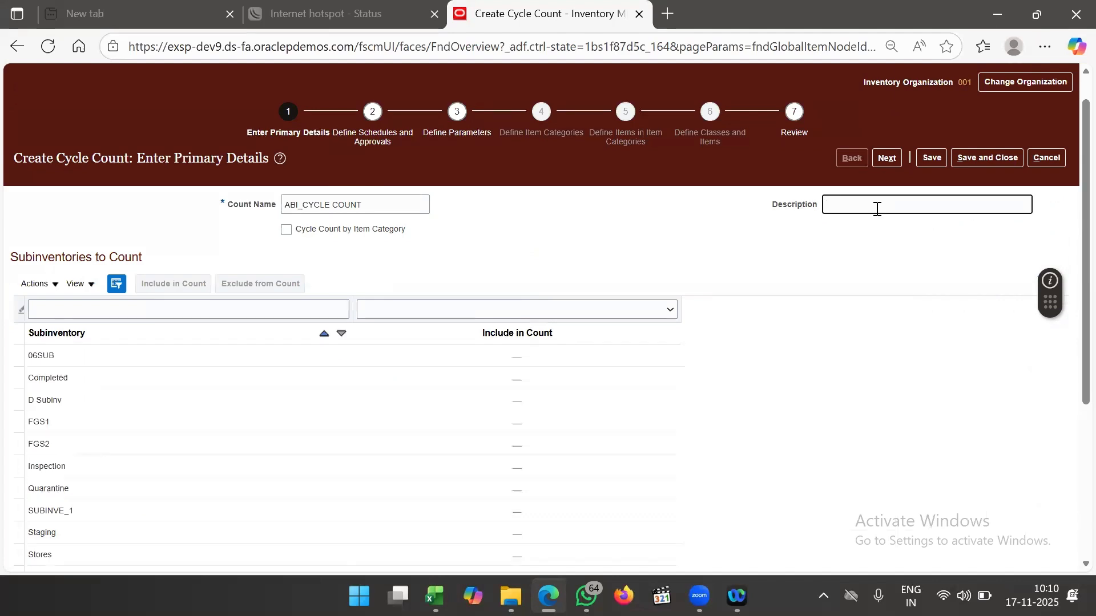
type("TEST")
left_click(676, 245)
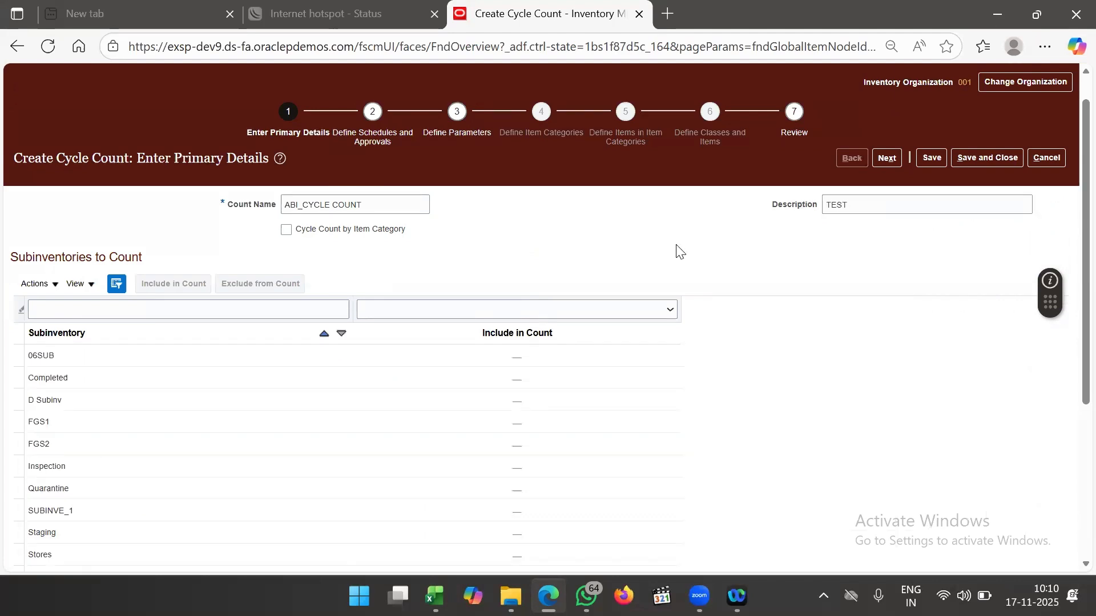
- Look over the primary details, the subinventories to count and the selectable ABC assignment groups
left_click(286, 231)
left_click(286, 231)
scroll(432, 254, "down", 3)
scroll(432, 254, "up", 2)
scroll(432, 254, "down", 3)
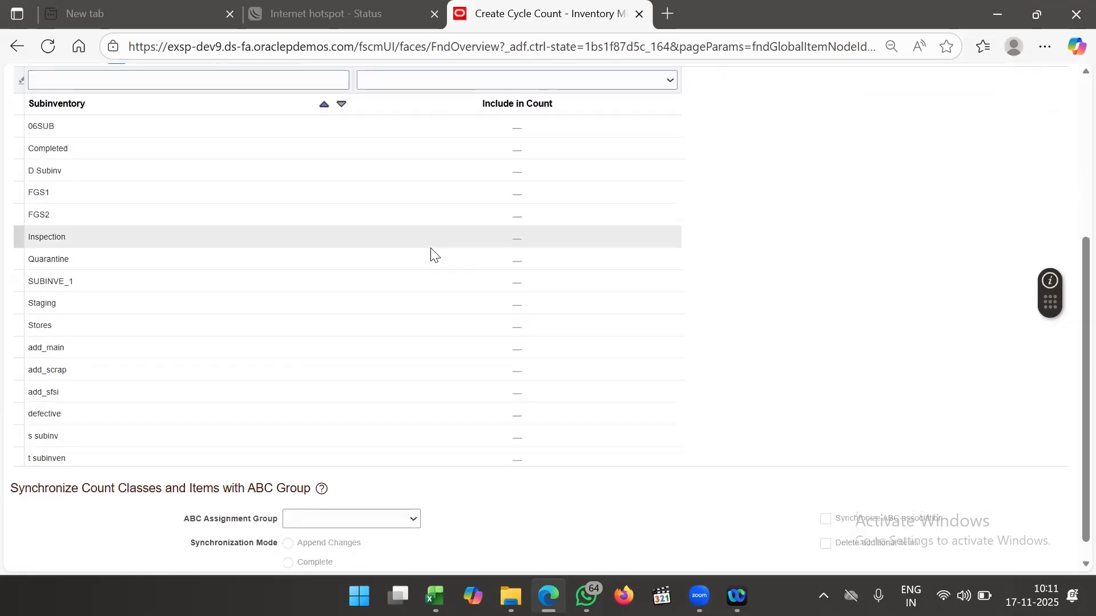
left_click(336, 503)
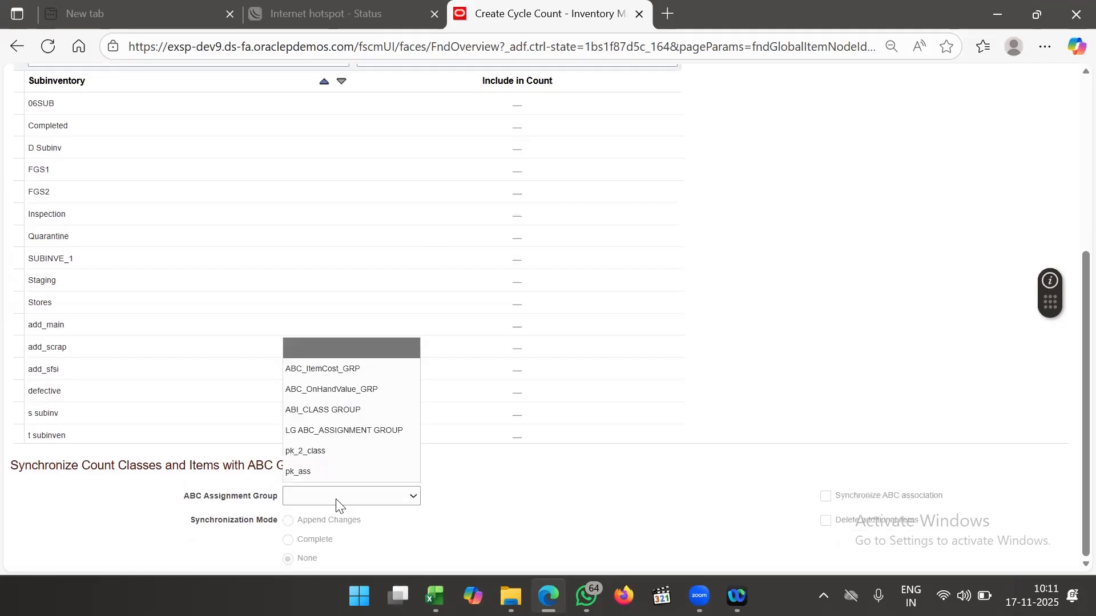
left_click(337, 502)
scroll(489, 514, "up", 4)
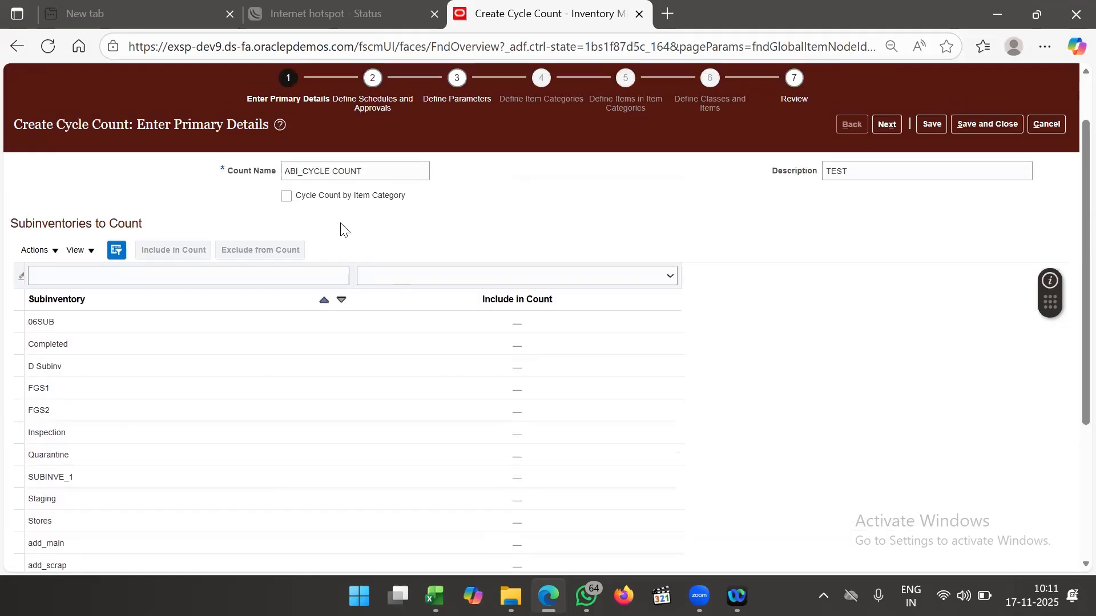
- Try the Cycle Count by Item Category option and check how it affects the ABC group synchronization settings
left_click(287, 196)
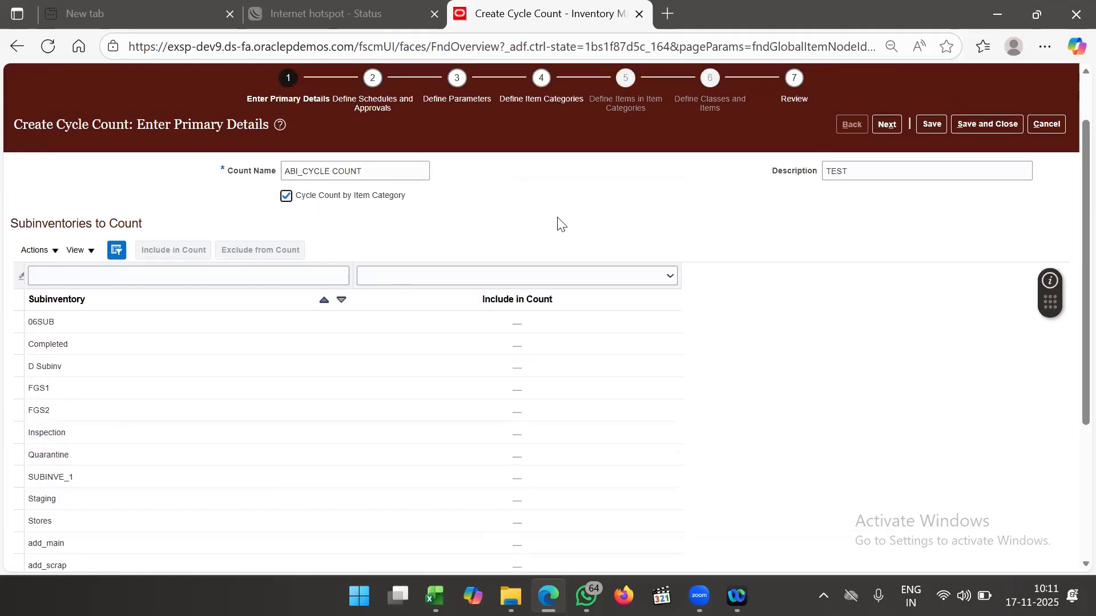
scroll(559, 223, "down", 4)
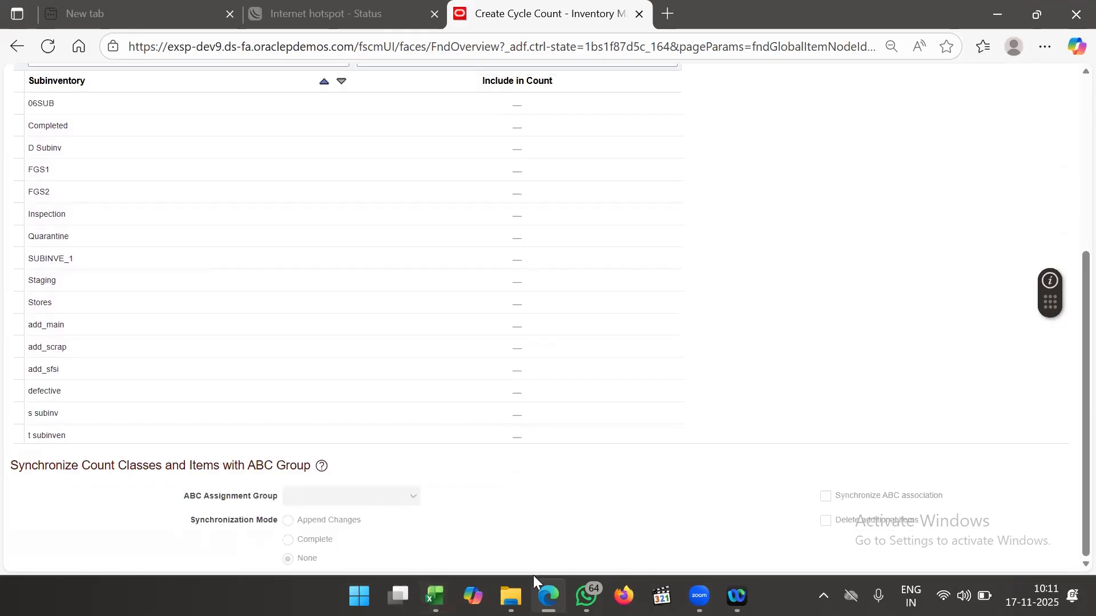
scroll(619, 553, "up", 5)
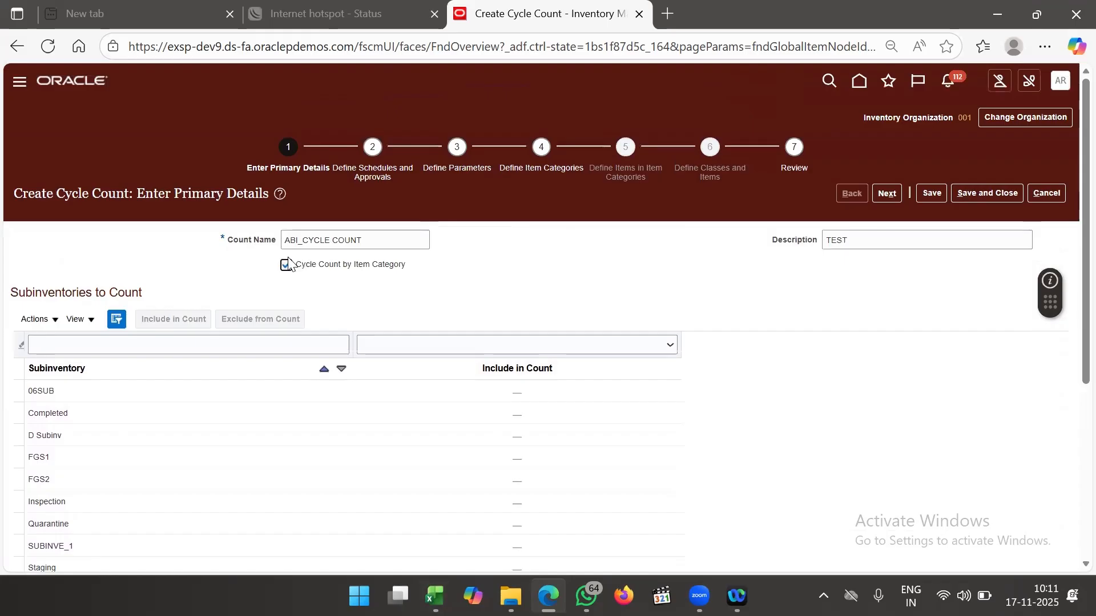
left_click(286, 266)
- Include all listed subinventories in the cycle count
scroll(485, 280, "down", 3)
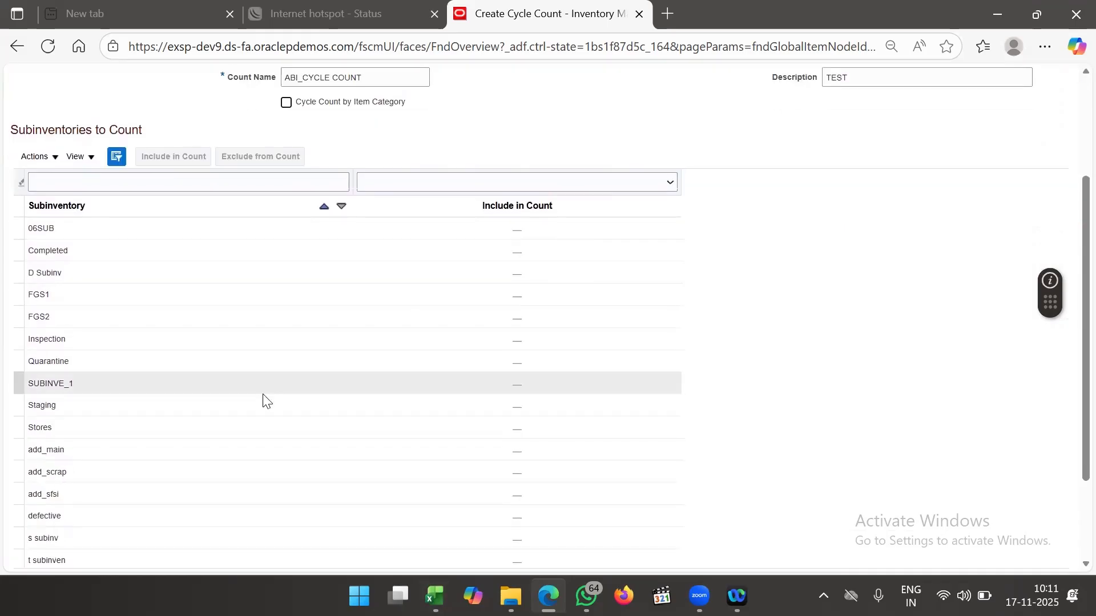
scroll(263, 399, "down", 3)
scroll(331, 262, "up", 3)
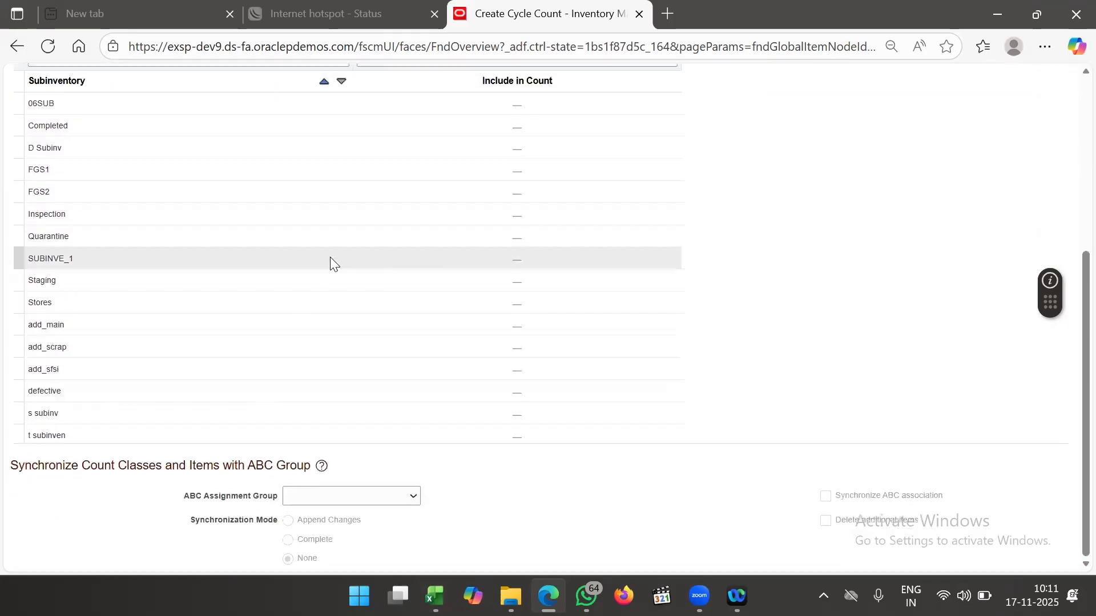
scroll(333, 264, "down", 3)
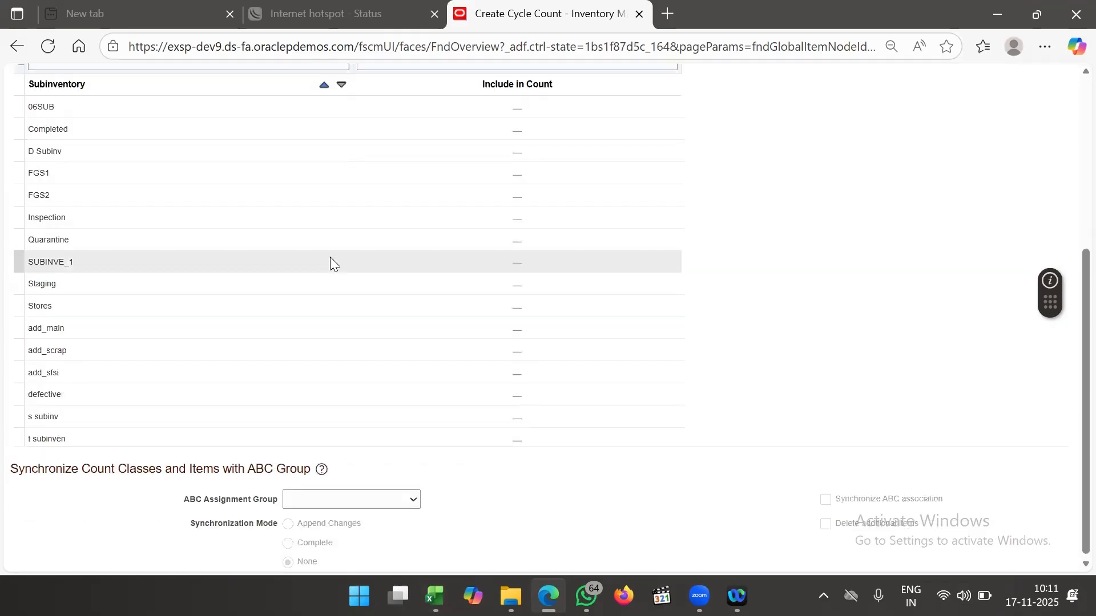
scroll(330, 256, "up", 4)
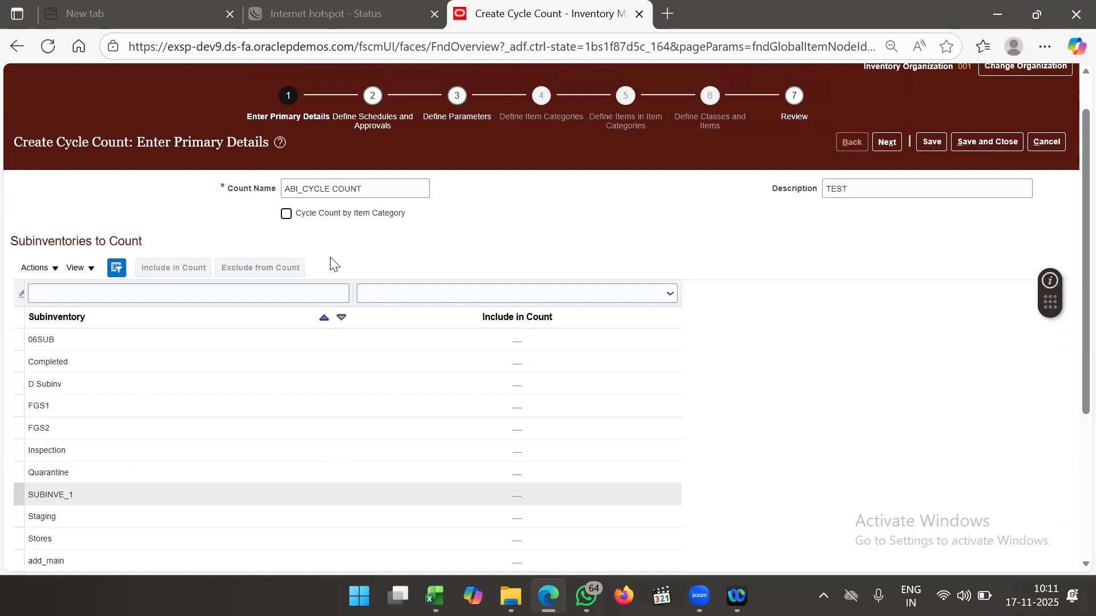
scroll(330, 256, "down", 3)
scroll(330, 257, "up", 2)
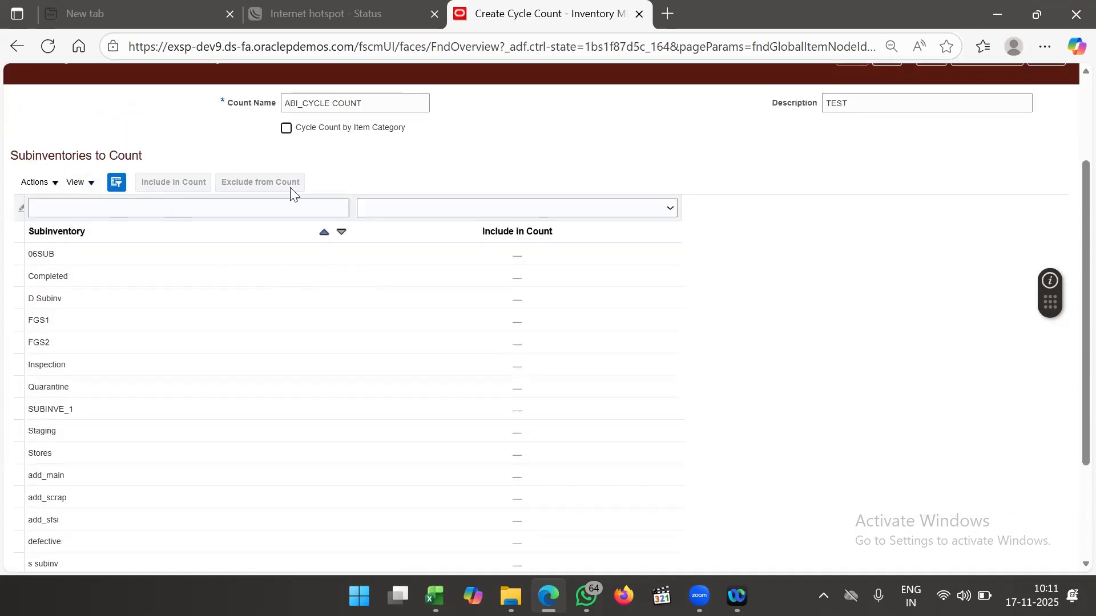
left_click(17, 233)
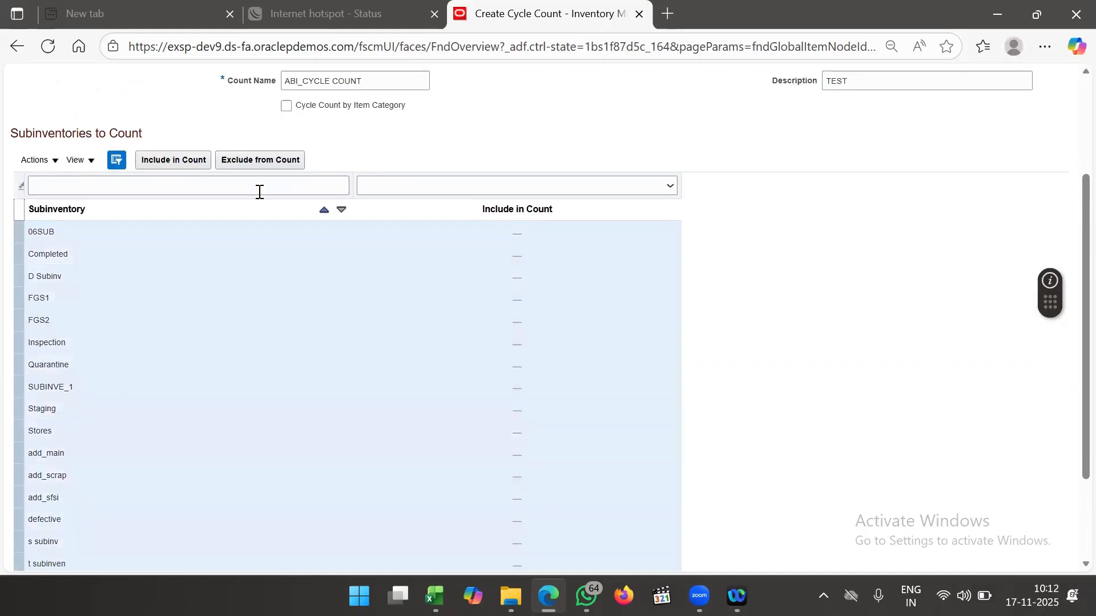
left_click(185, 163)
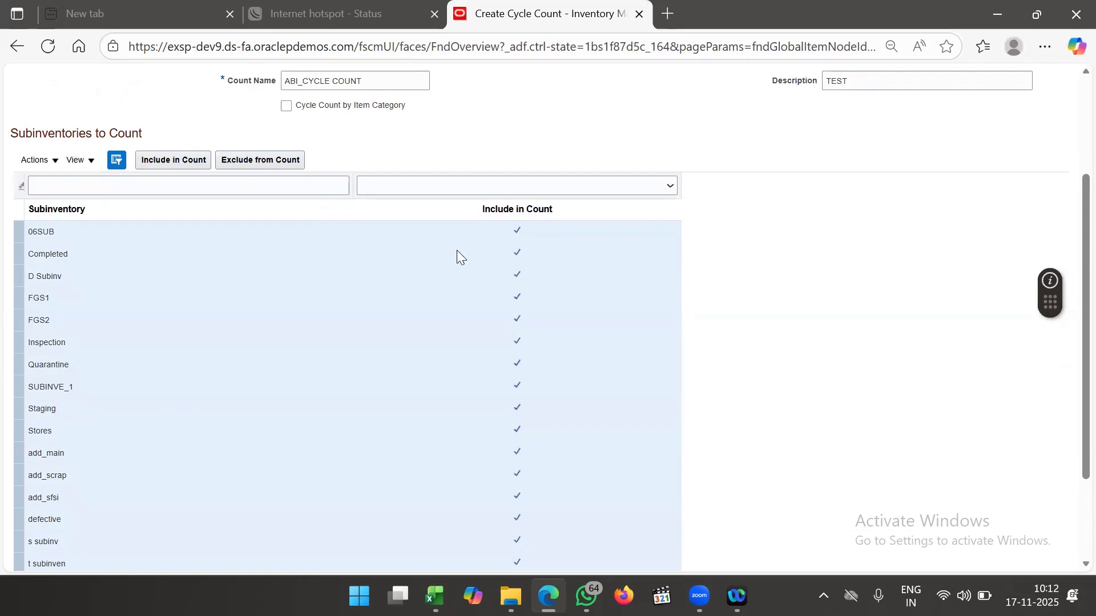
- Exclude only the 06SUB subinventory from the count and include it again
left_click(486, 230)
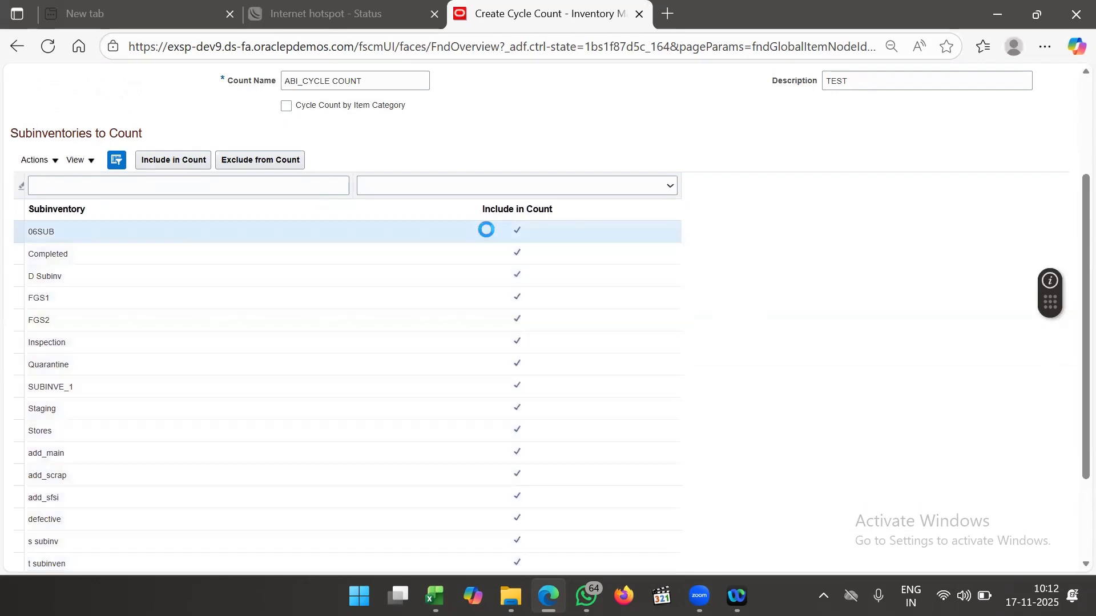
left_click(240, 155)
left_click(180, 155)
- Set the ABC assignment group to ABI_CLASS GROUP and point out the synchronization mode options
scroll(736, 158, "down", 3)
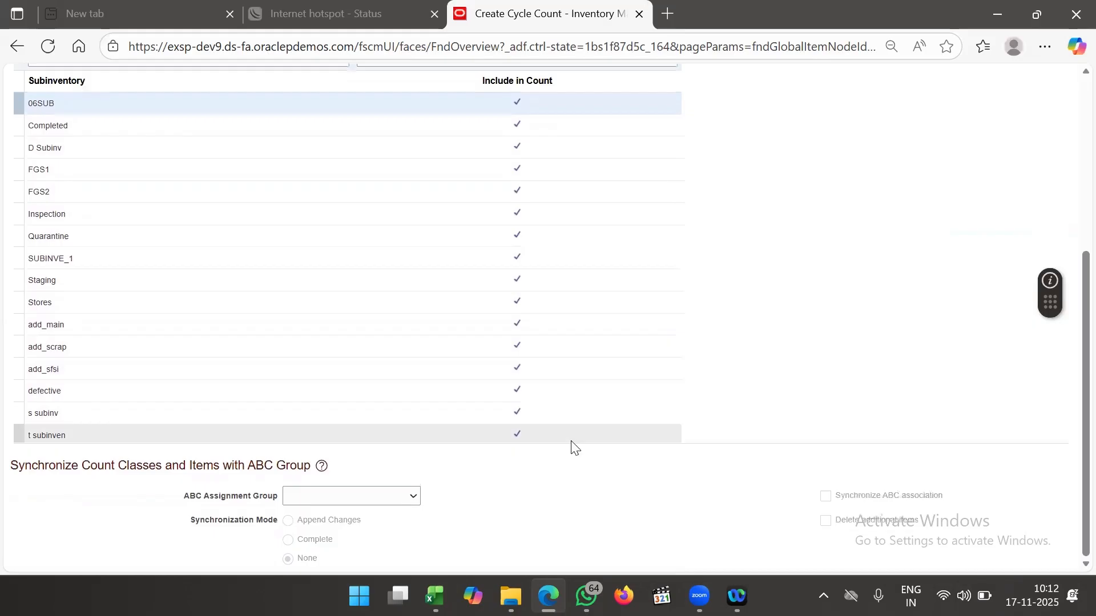
left_click(353, 497)
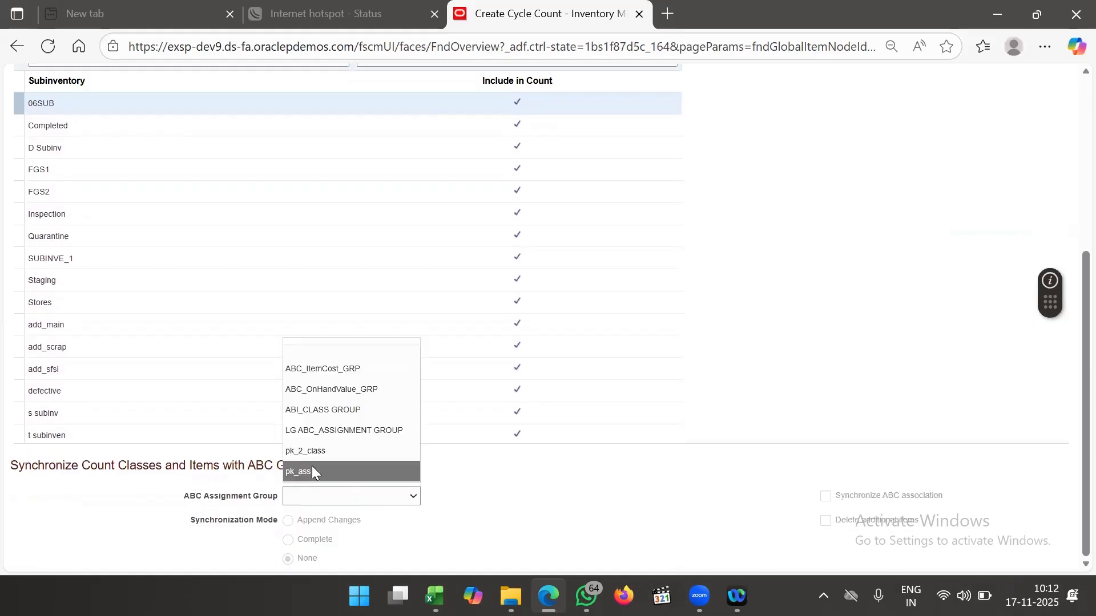
left_click(341, 411)
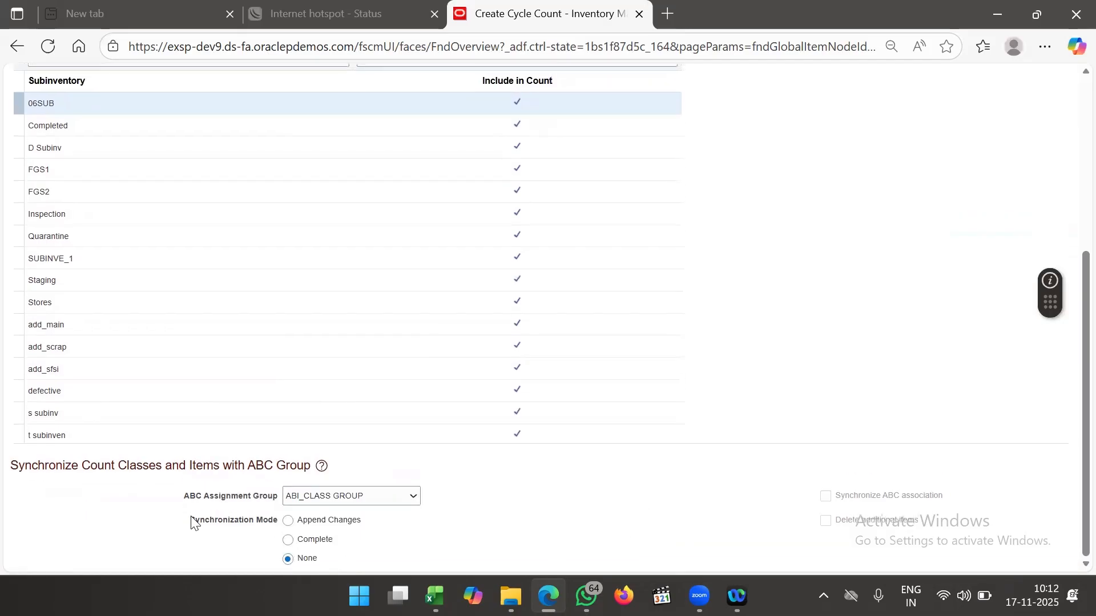
left_click_drag(191, 521, 324, 558)
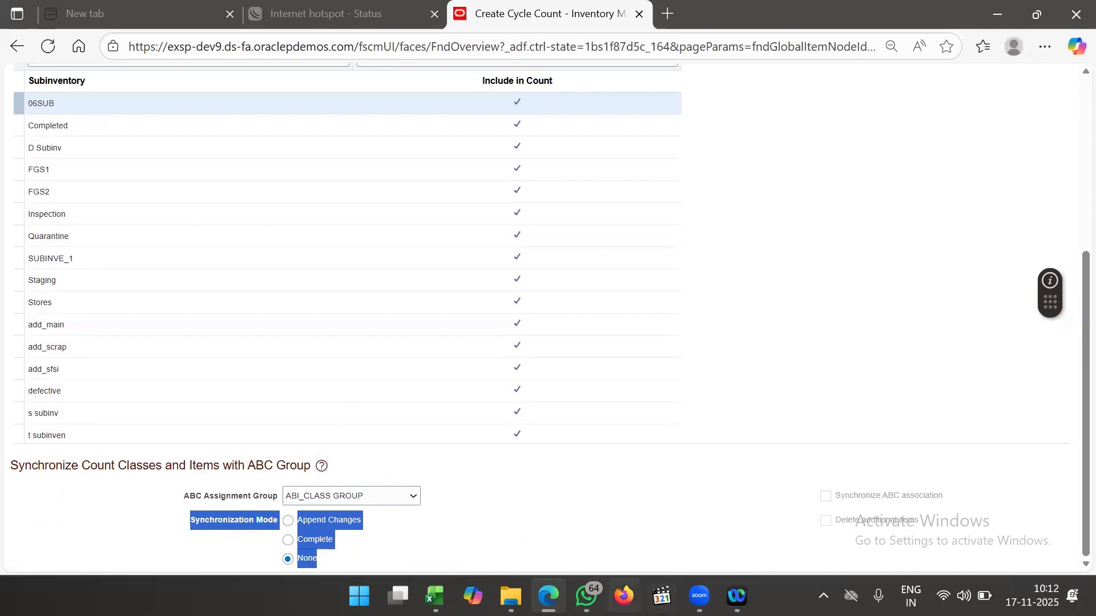
- Switch to the Training1.xlsx workbook in Excel and enter the heading "Syncronization Mode" in cell A64 of the Inventory sheet
left_click(435, 596)
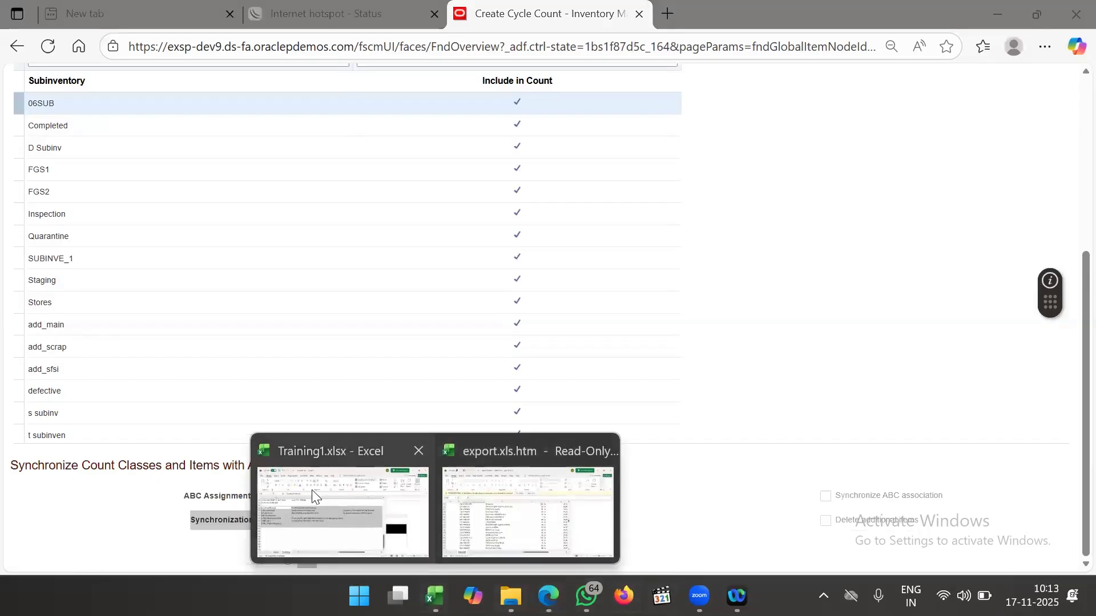
left_click(381, 497)
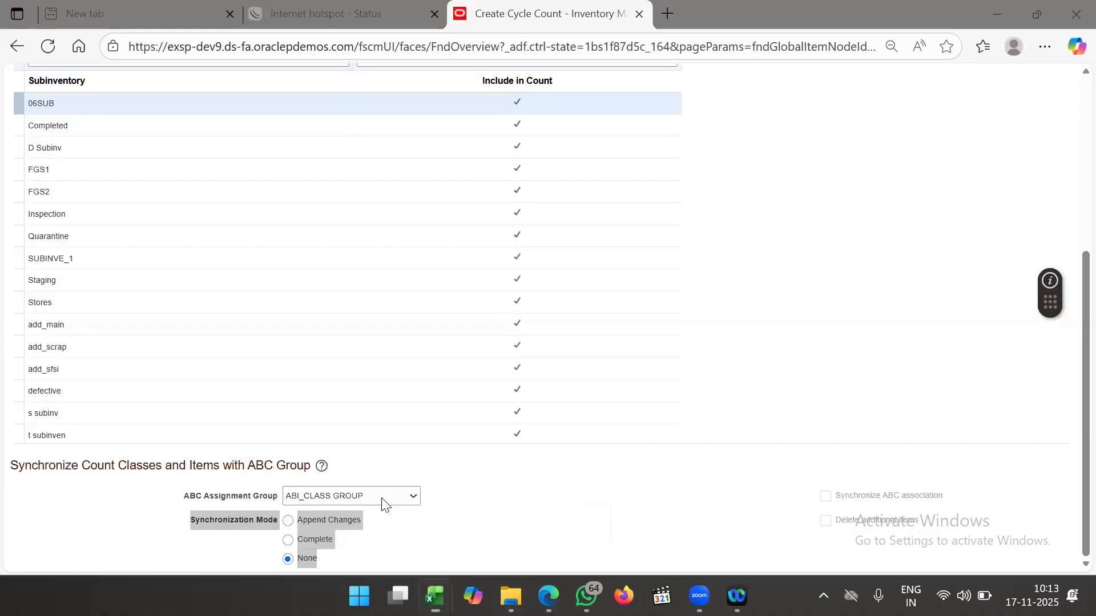
scroll(364, 412, "down", 2)
scroll(364, 413, "up", 1)
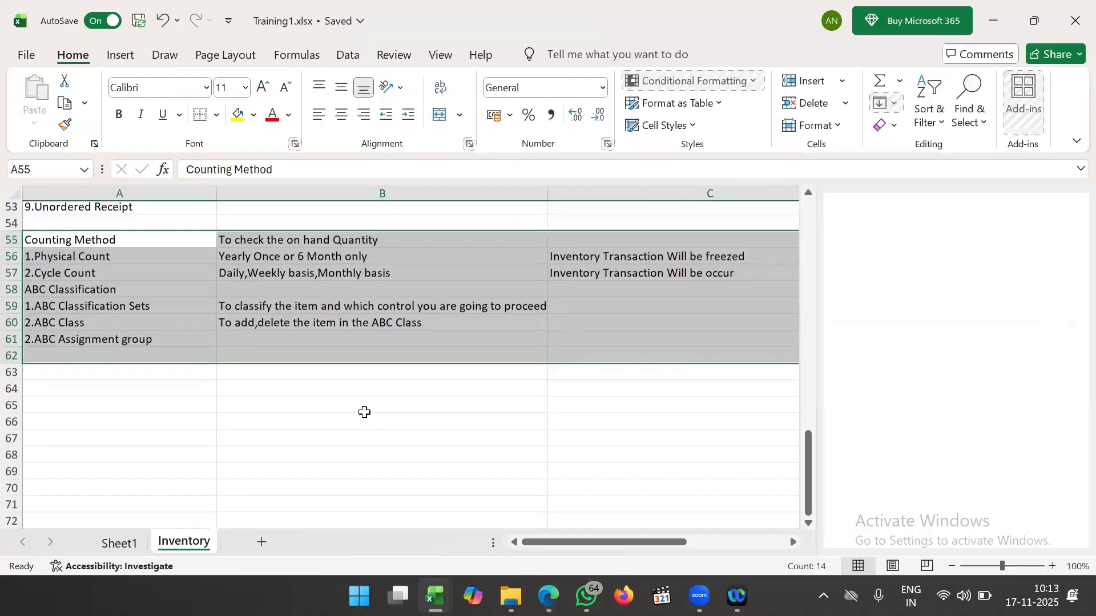
scroll(362, 411, "down", 1)
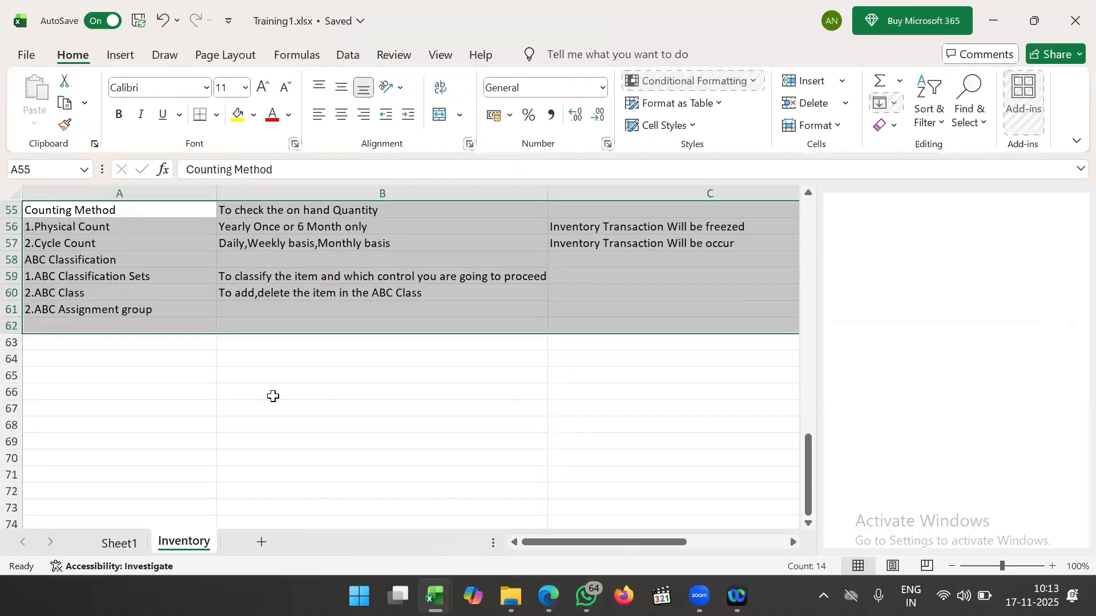
left_click(163, 357)
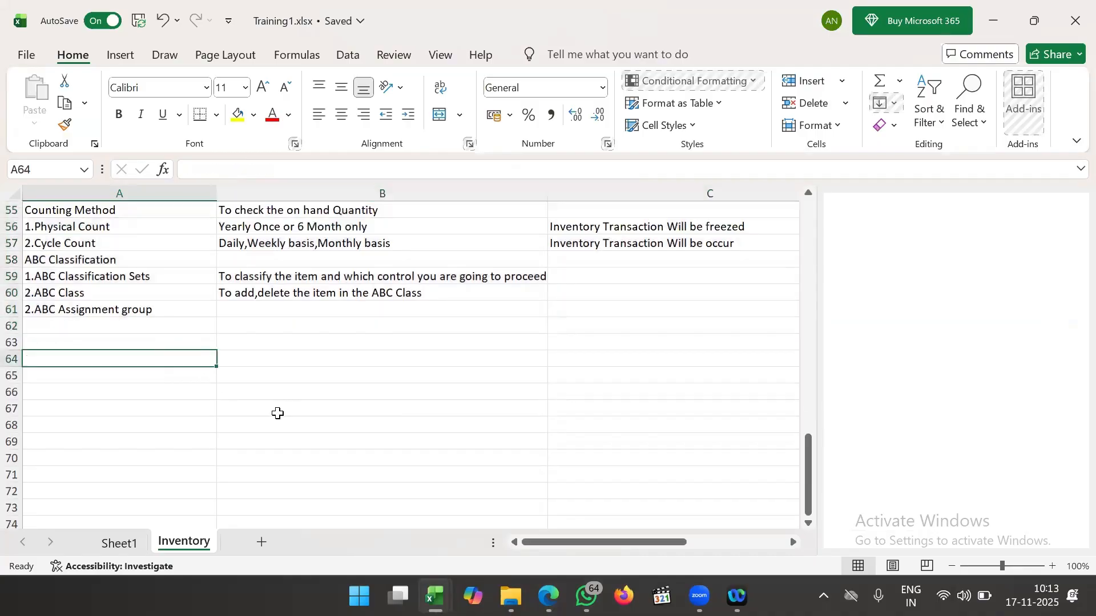
type("Syn")
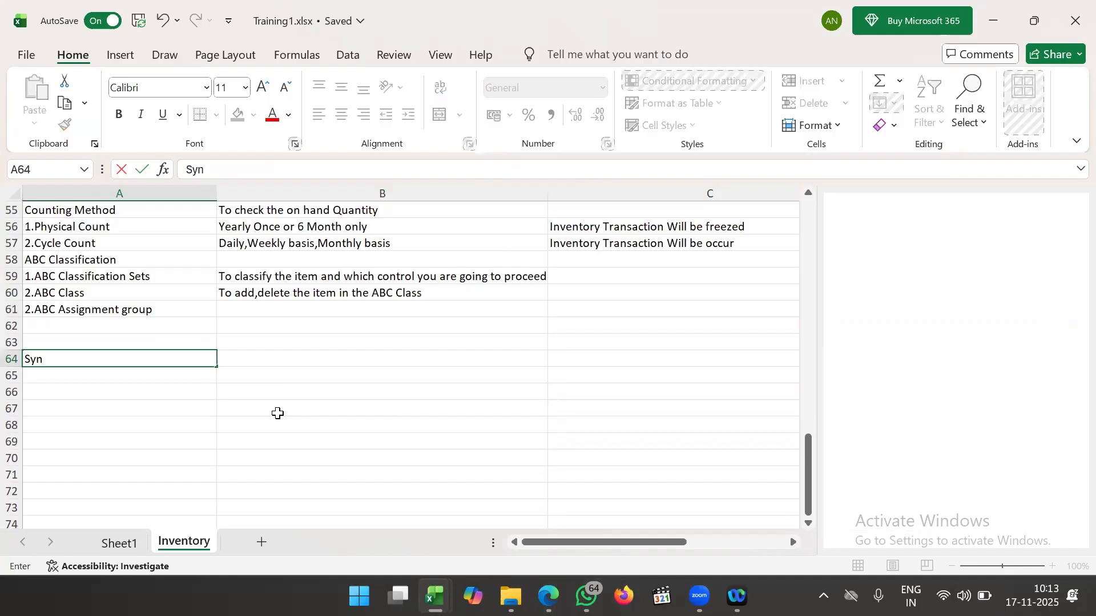
type("cro")
key("alt+Tab")
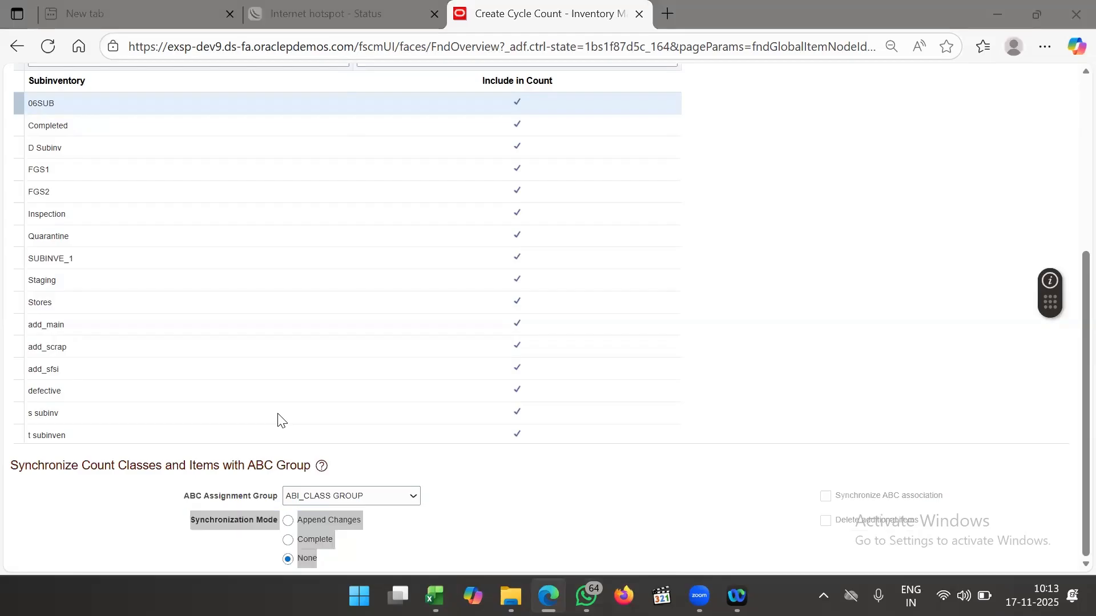
key("alt+Tab")
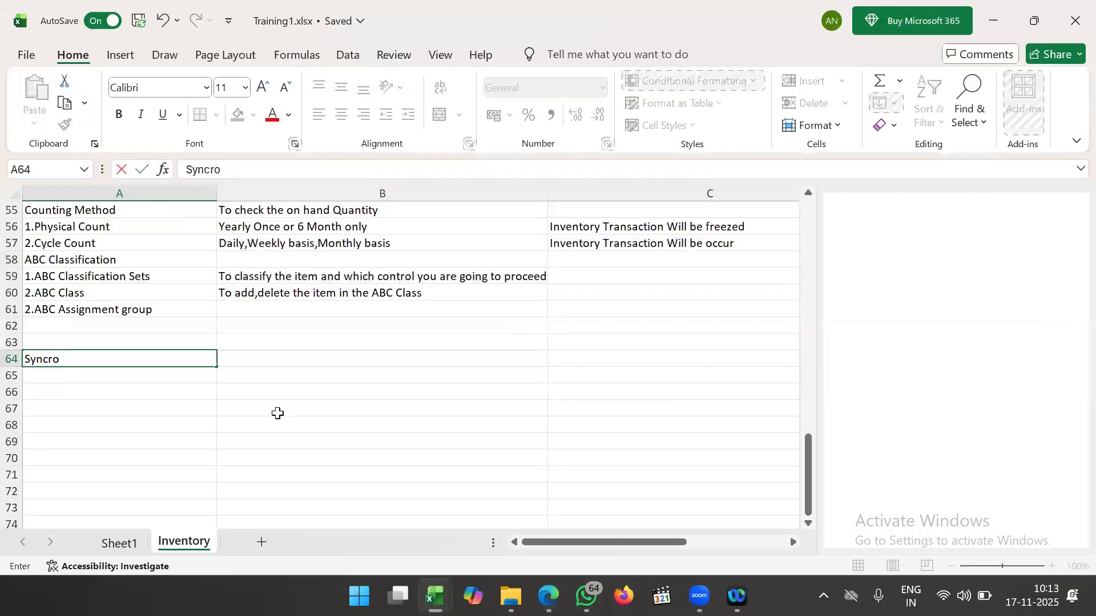
type("nization Mode")
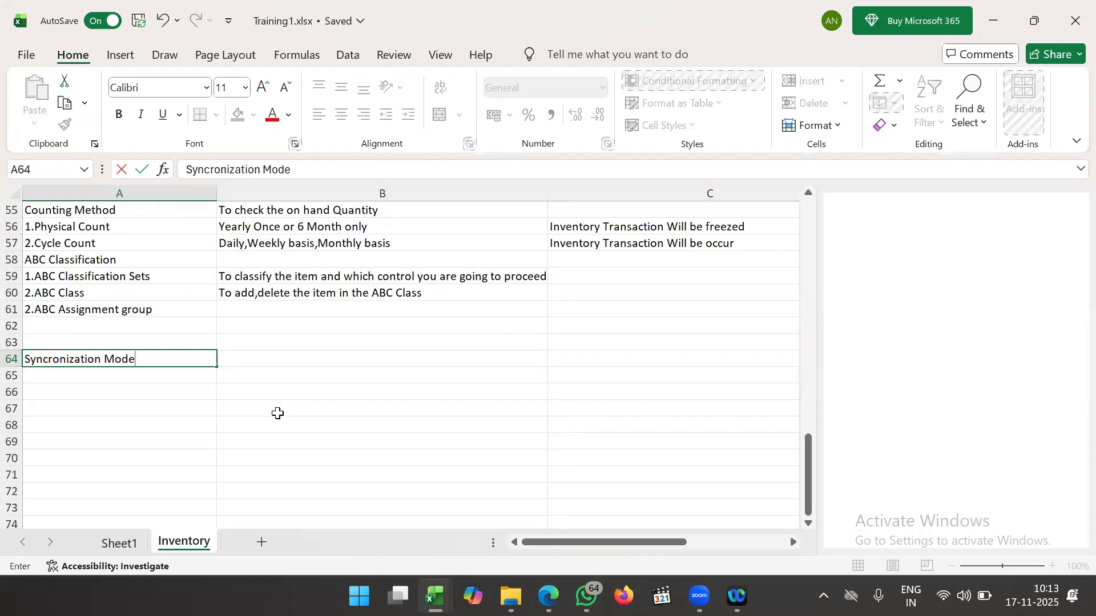
key("Return")
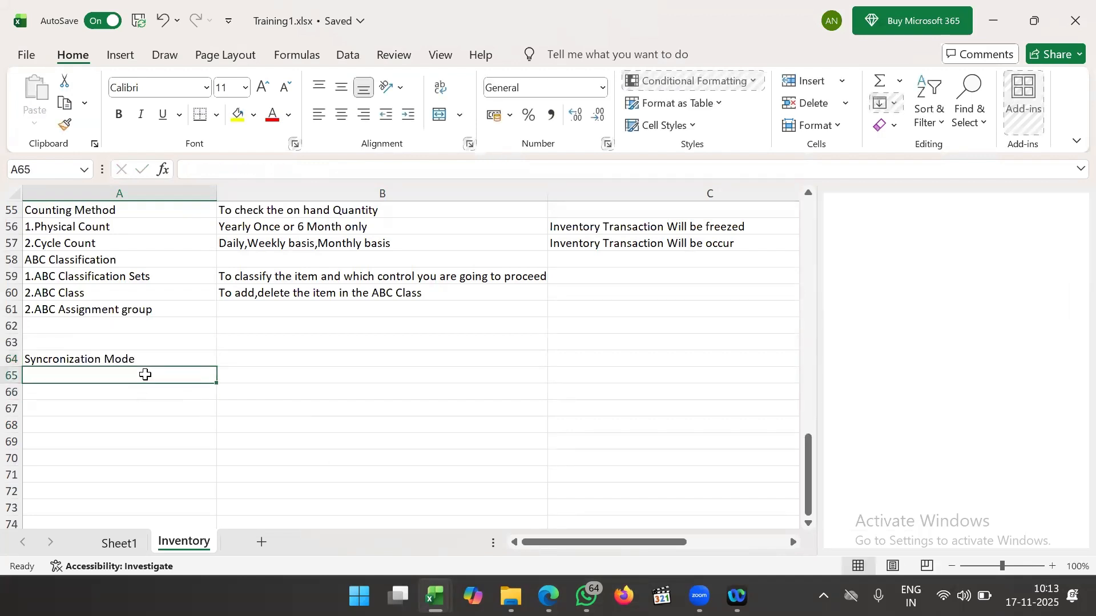
- List the modes "1.Append" in cell A65 and "2.Complete" in cell A66 under the heading
type("1.")
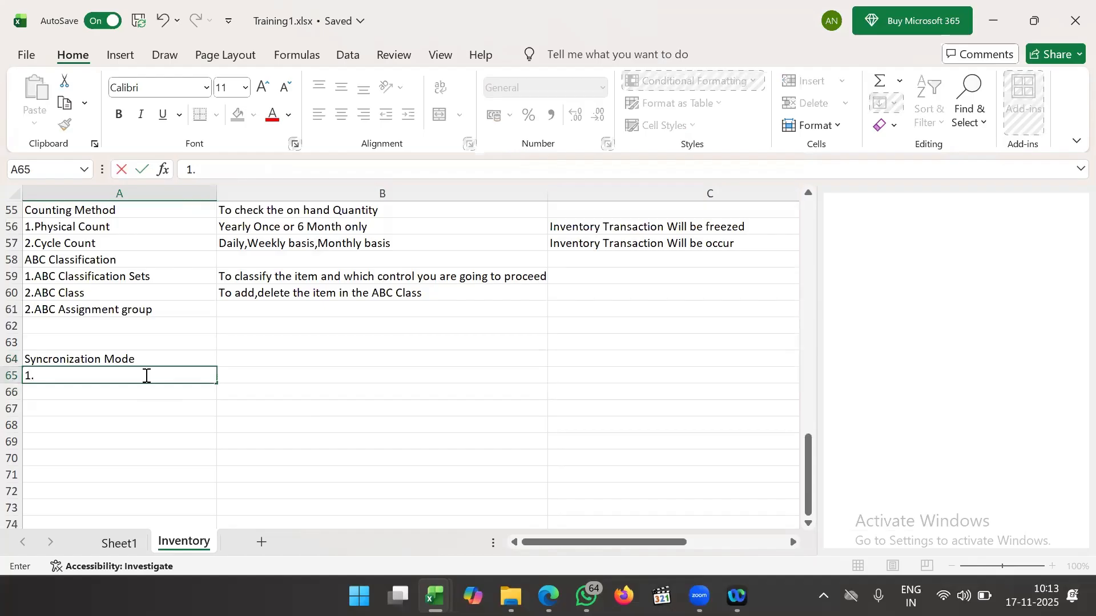
type("Append")
key("Return")
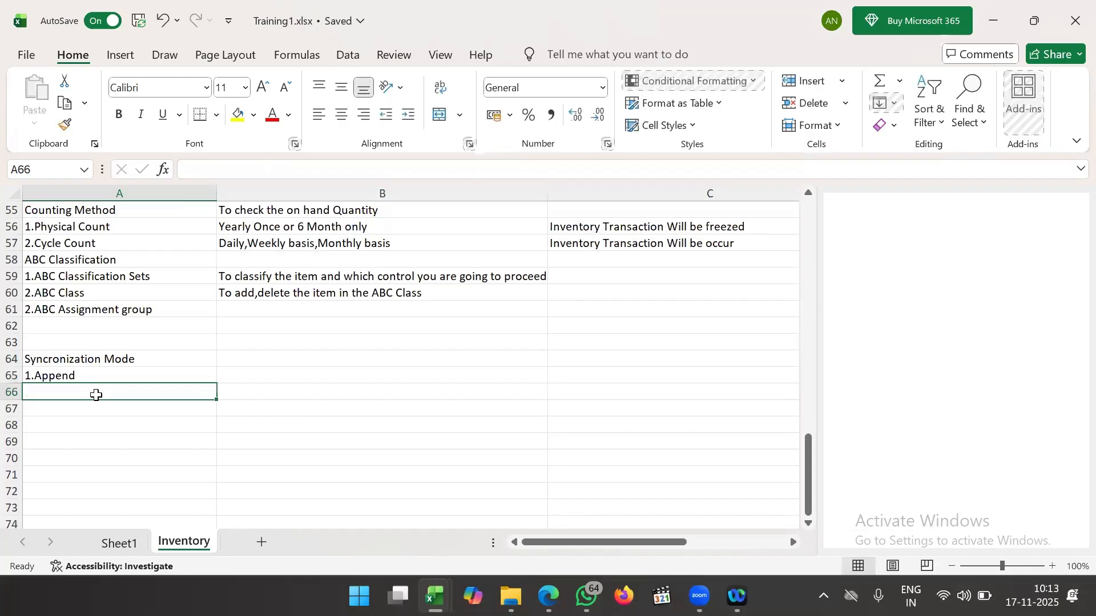
type("2.C")
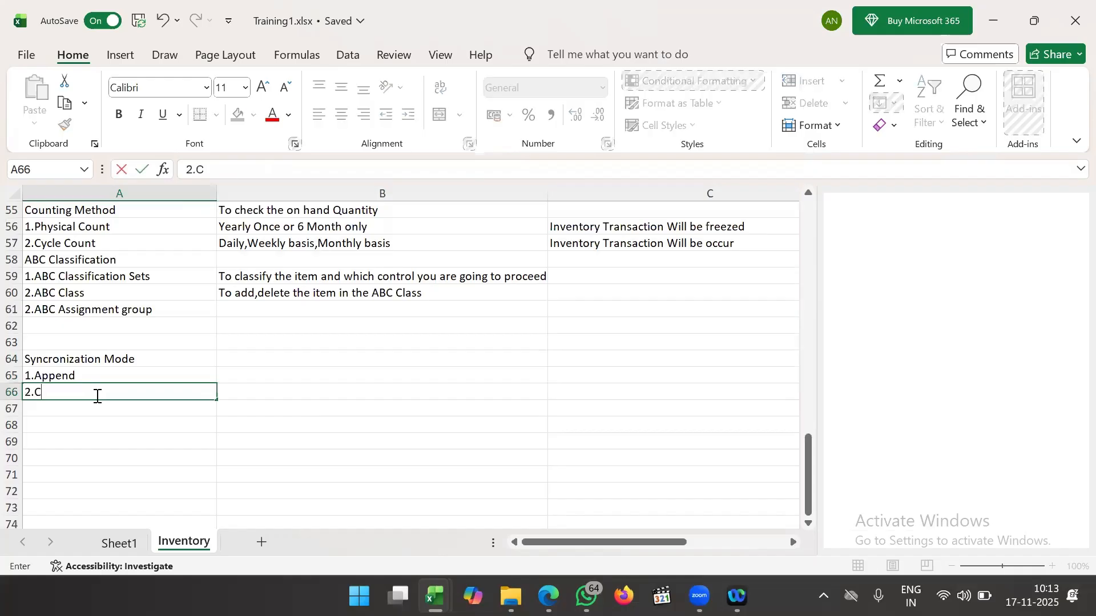
type("omplete")
left_click(66, 421)
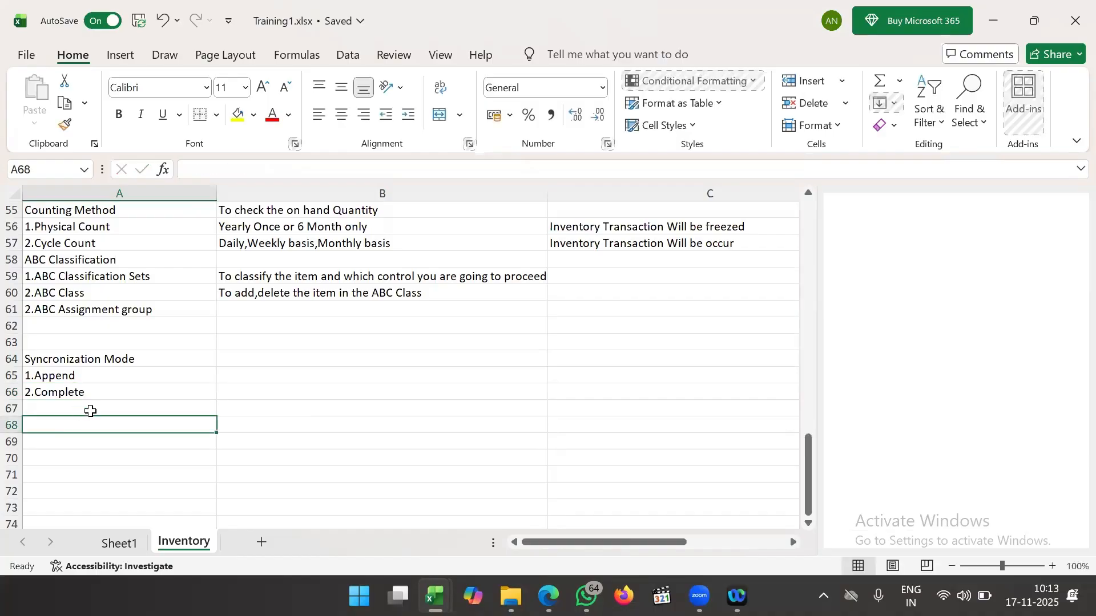
left_click(90, 411)
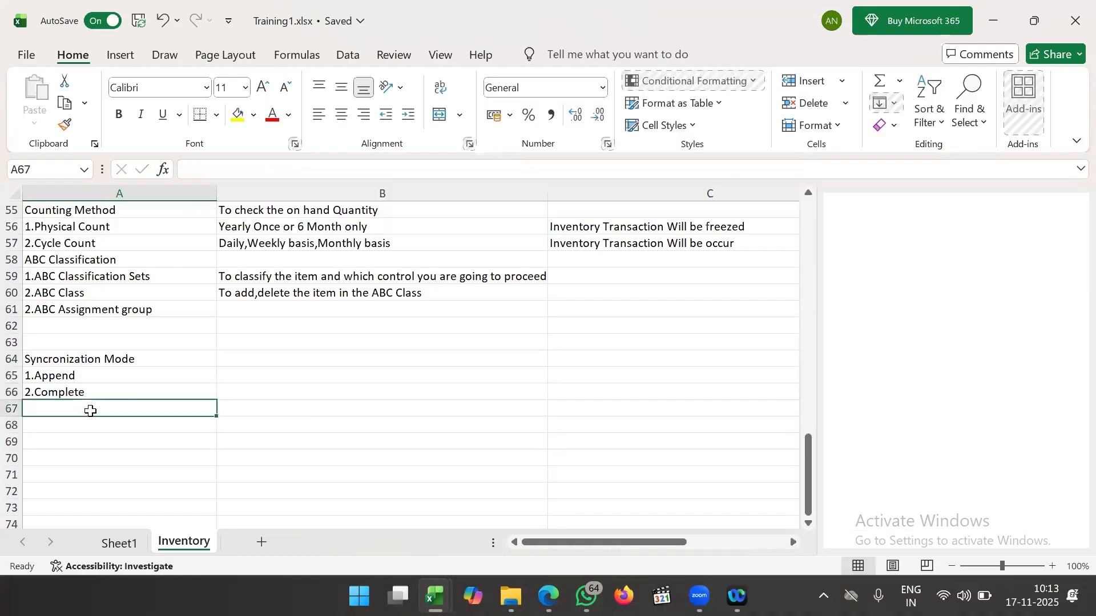
- Add the mode "3.None" in cell A67 and describe the Complete mode in B66 as "To create for 1st time"
type("3.None")
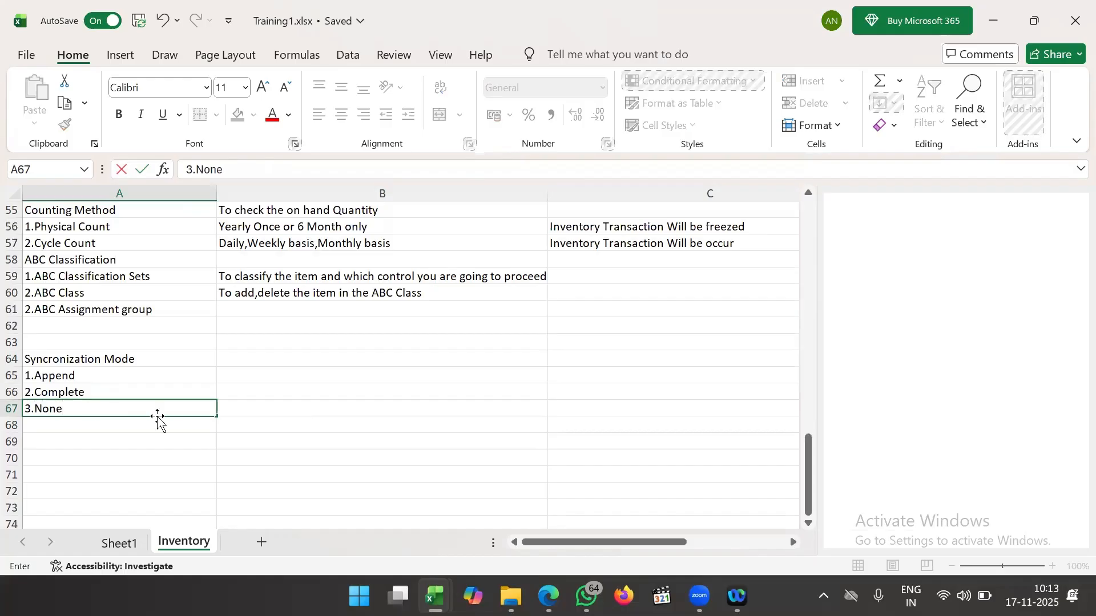
left_click(256, 372)
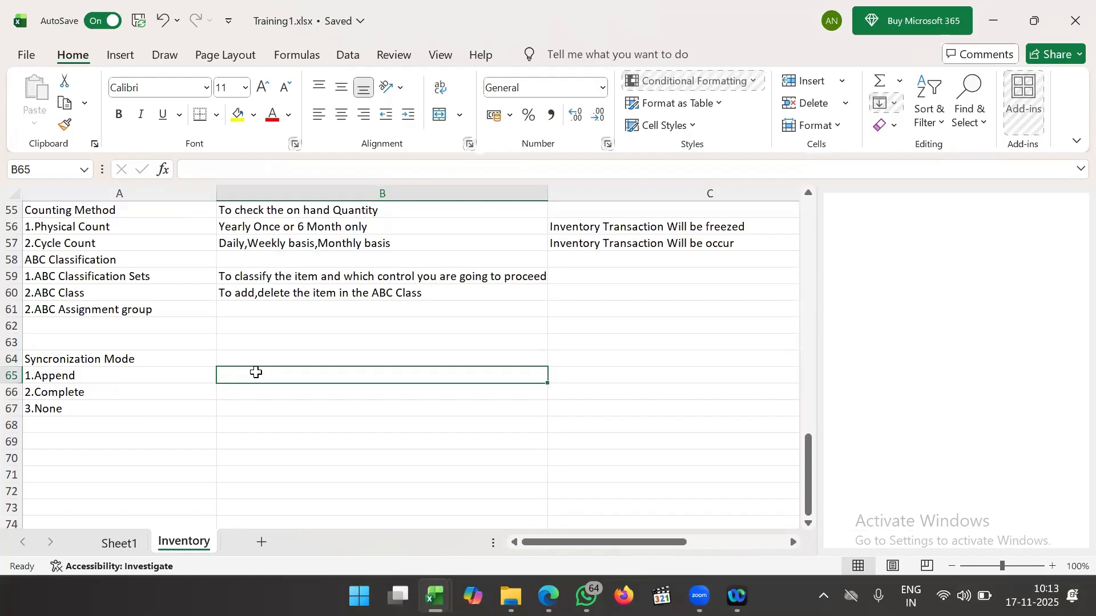
left_click(255, 397)
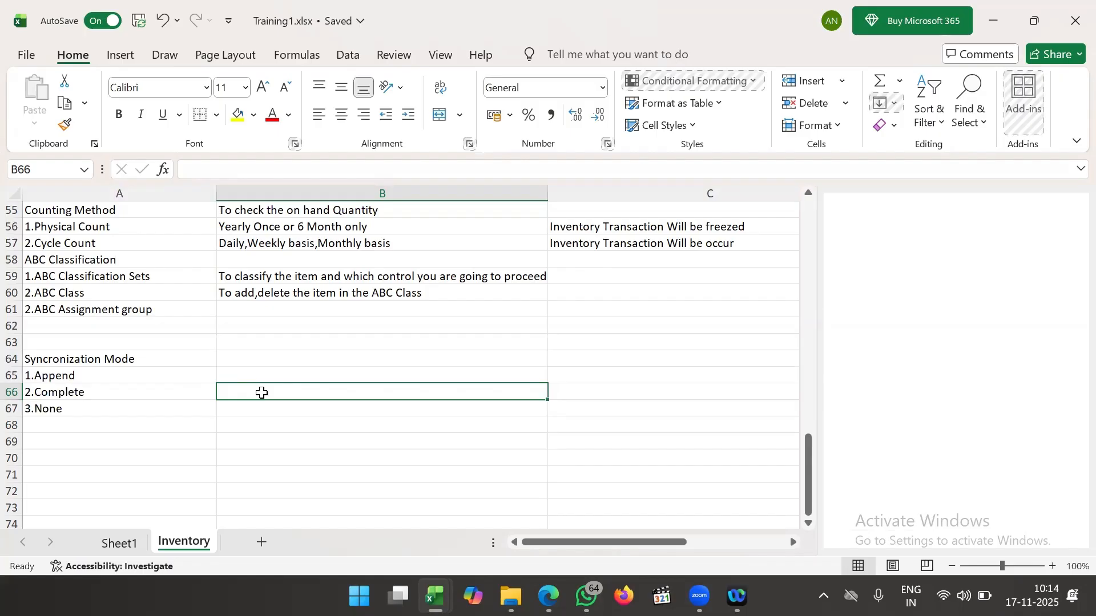
type("To")
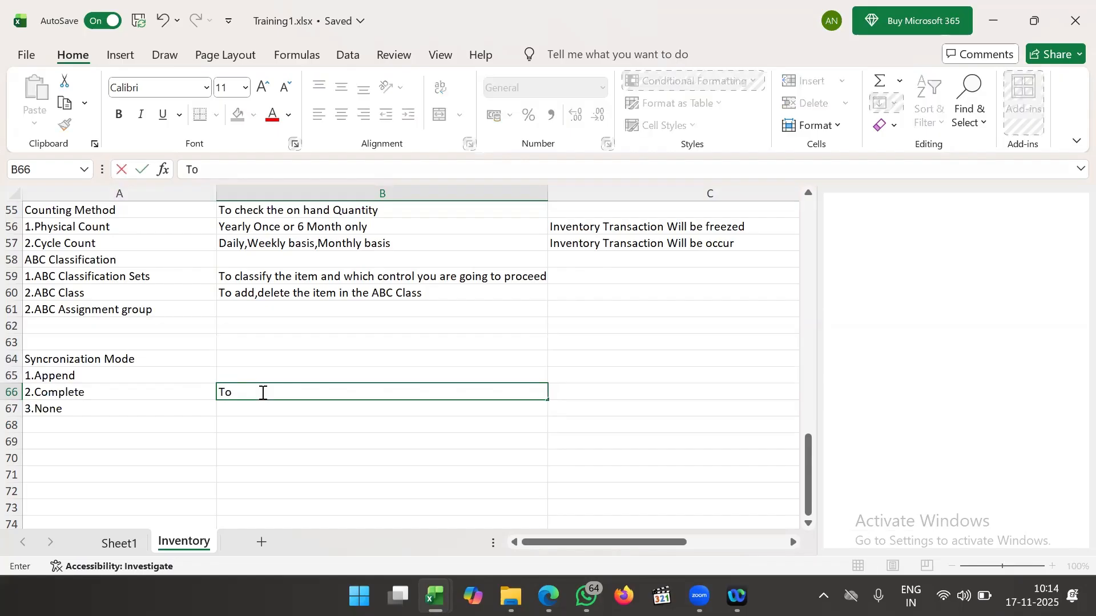
type(" create for 1st time")
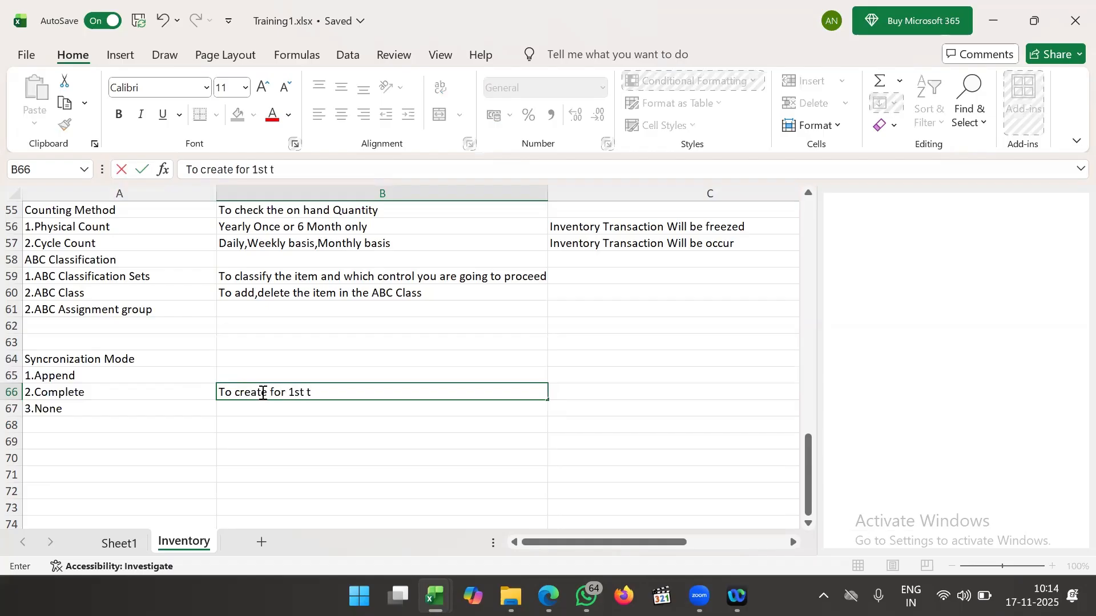
left_click(319, 440)
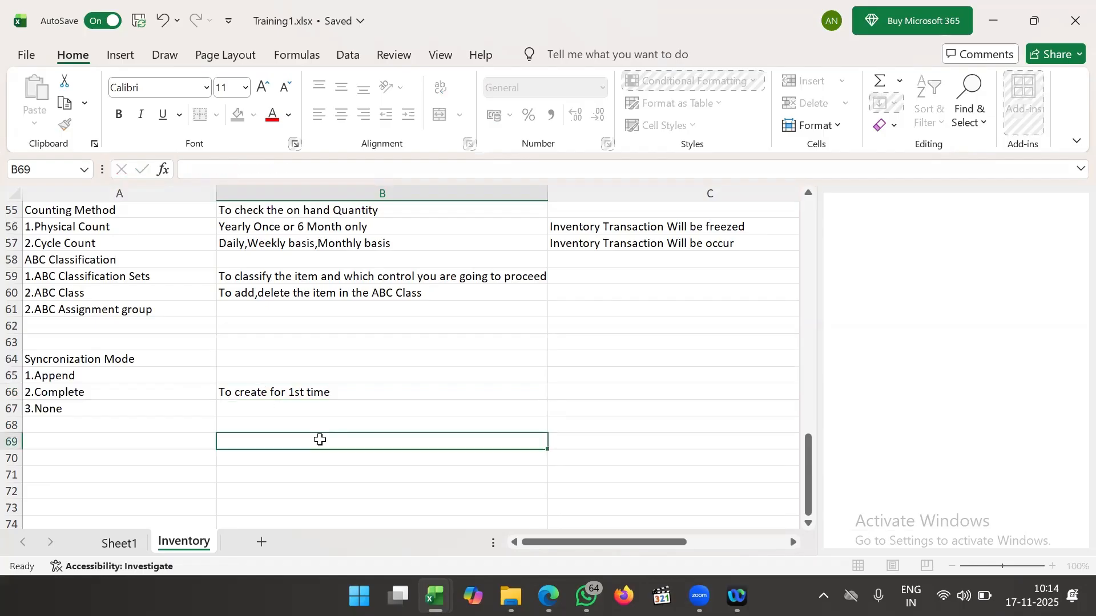
- Describe the Append mode in cell B65 as "To add,Delete the existing cycle count"
left_click(348, 391)
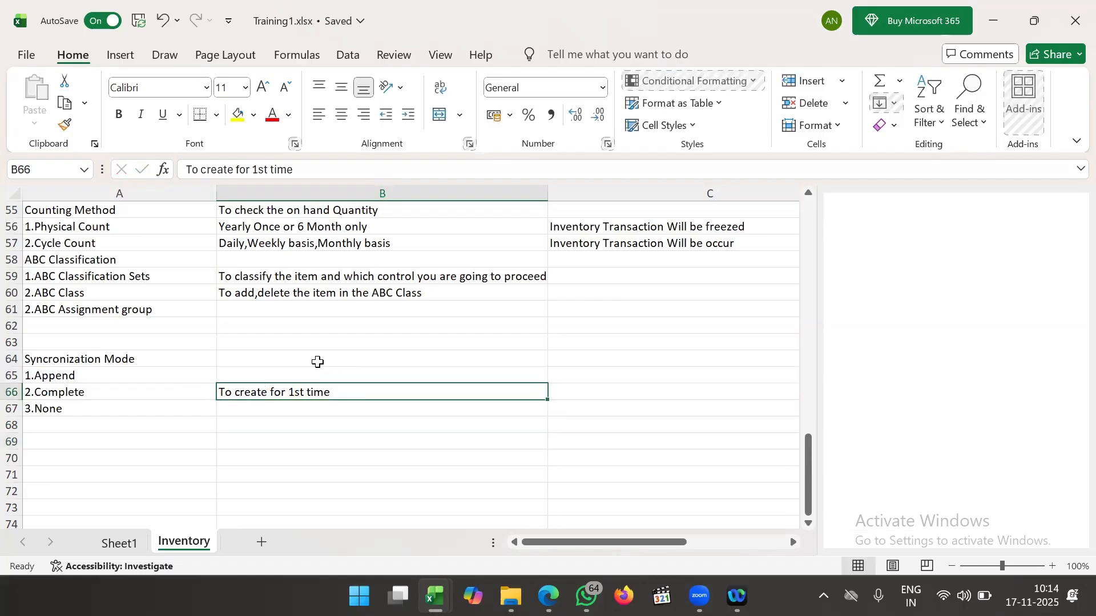
left_click(315, 373)
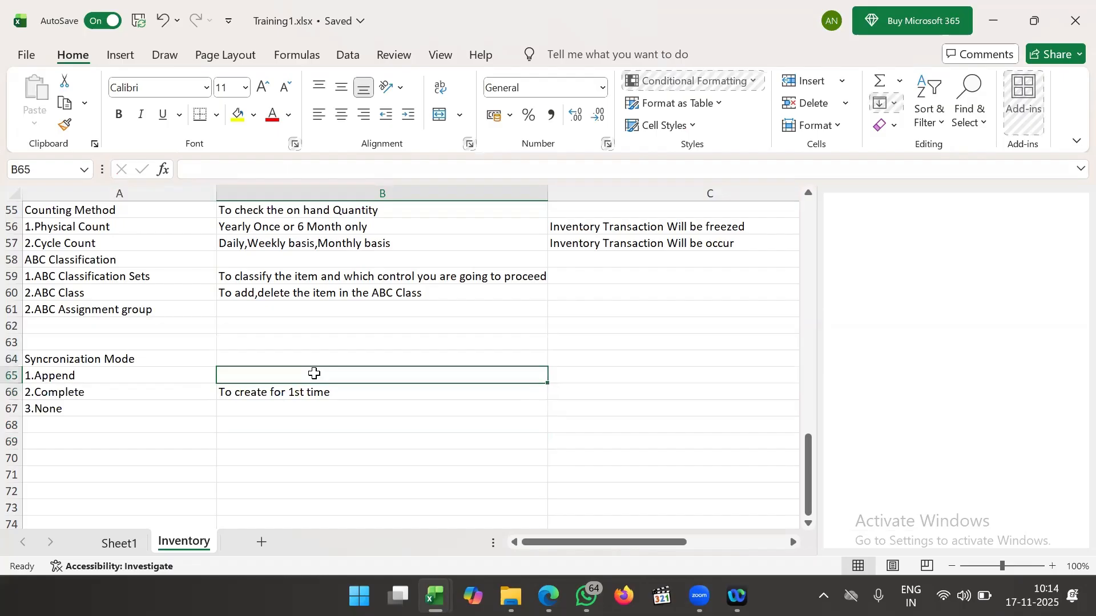
left_click(121, 394)
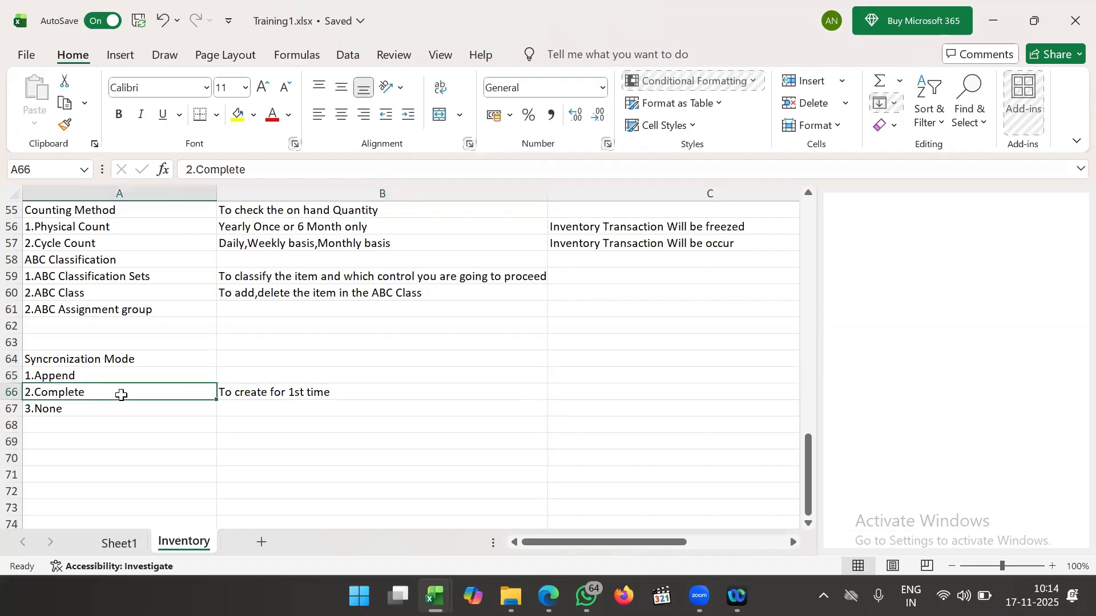
left_click(365, 388)
left_click(240, 372)
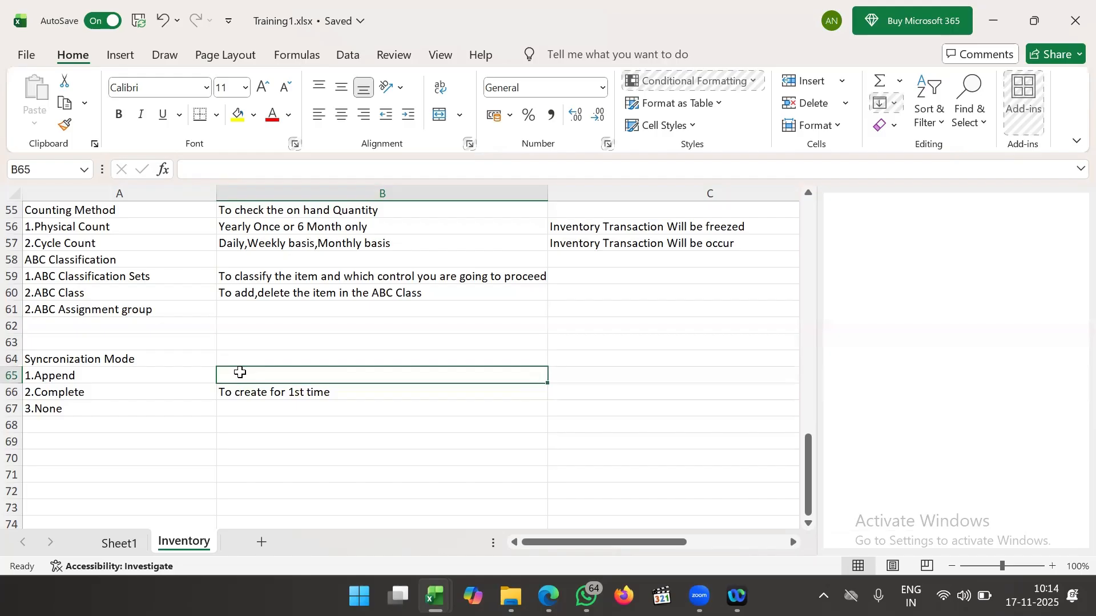
double_click(240, 373)
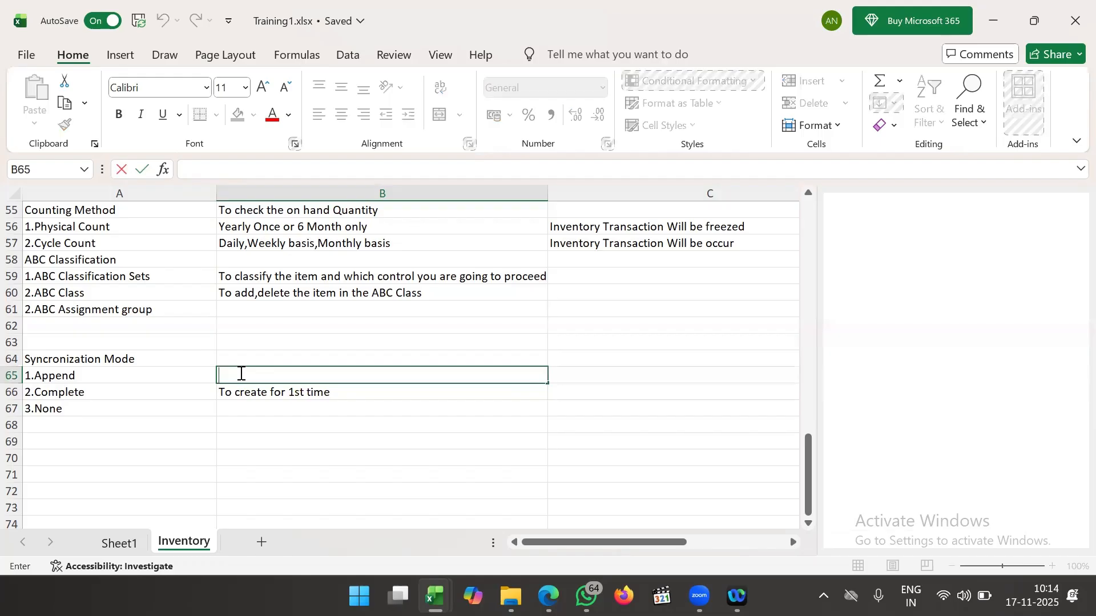
type("To add,Delete th")
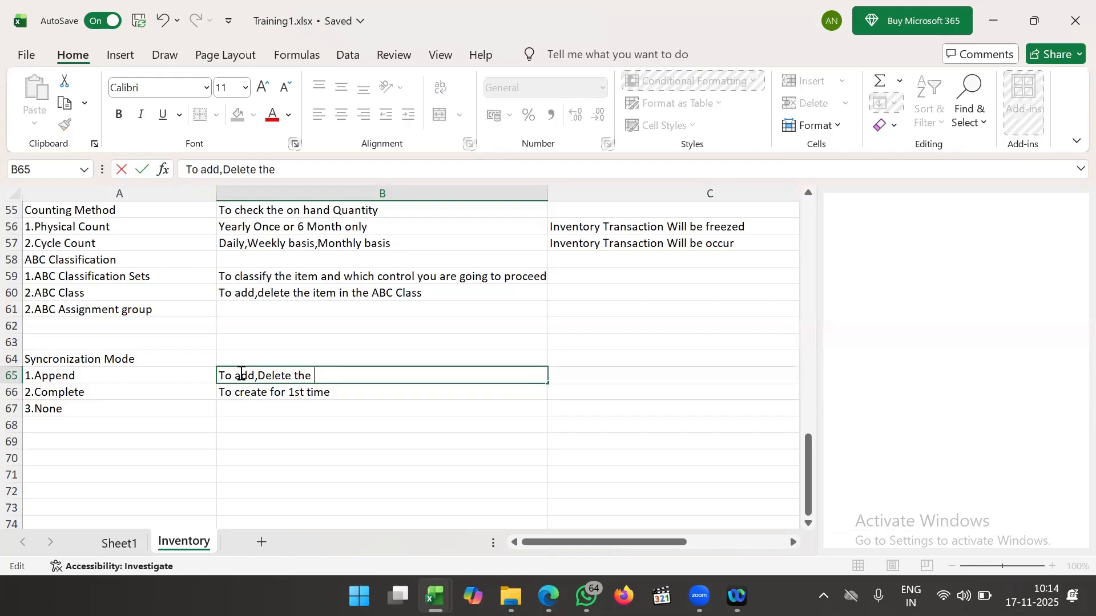
type("existing cyc")
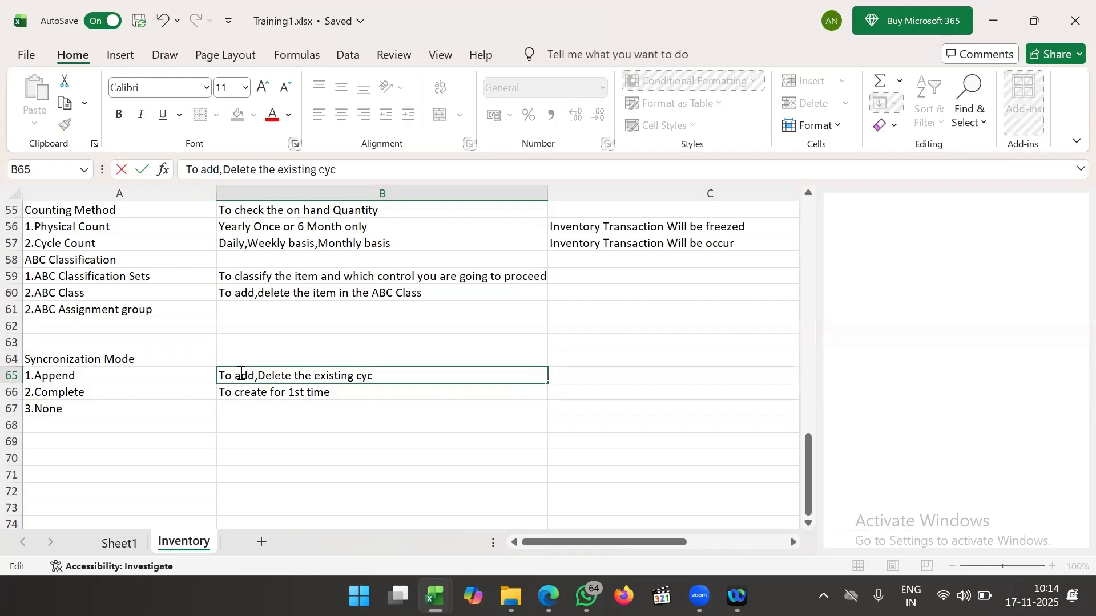
type("le count")
left_click(310, 345)
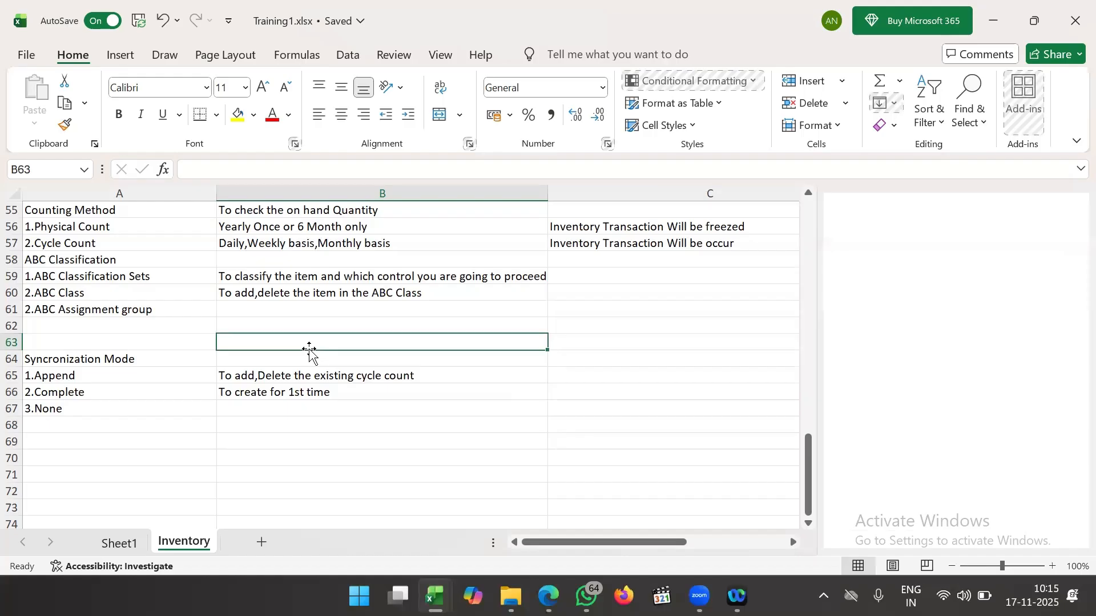
left_click(351, 404)
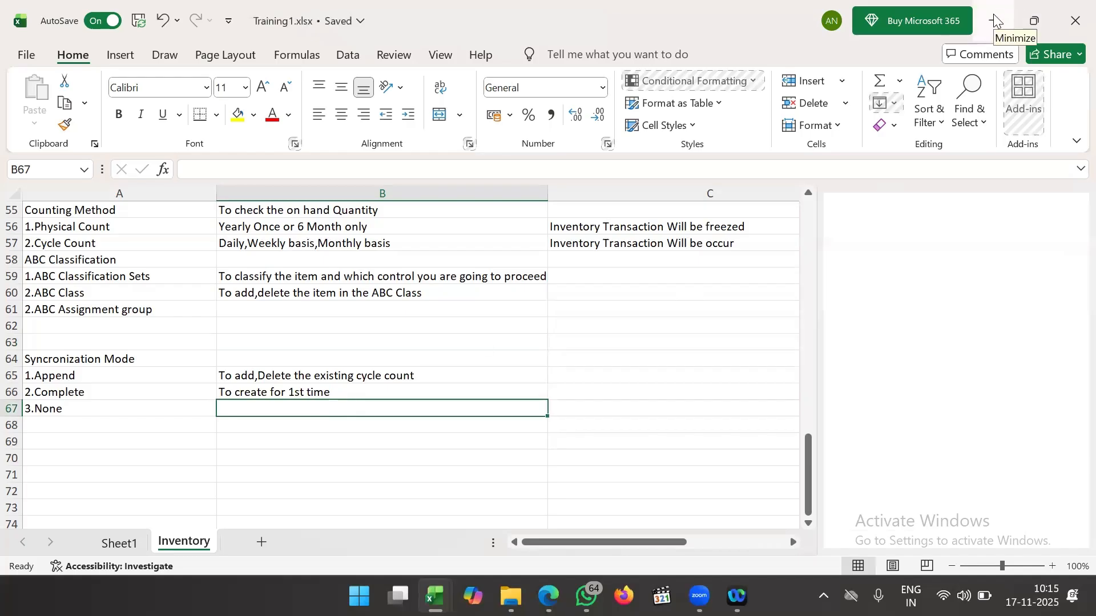
left_click(219, 455)
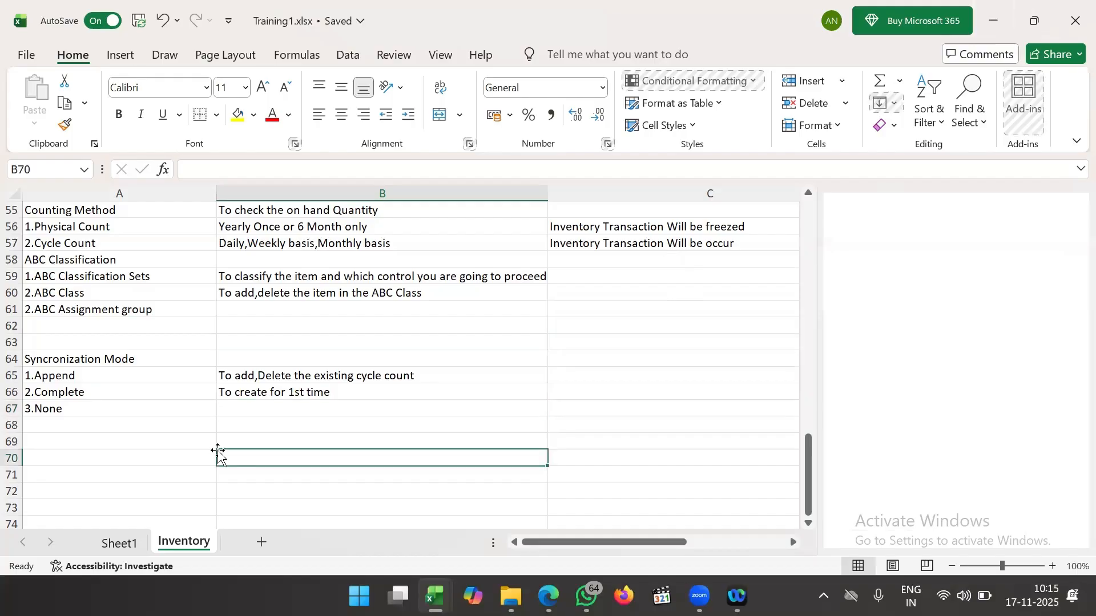
left_click(186, 415)
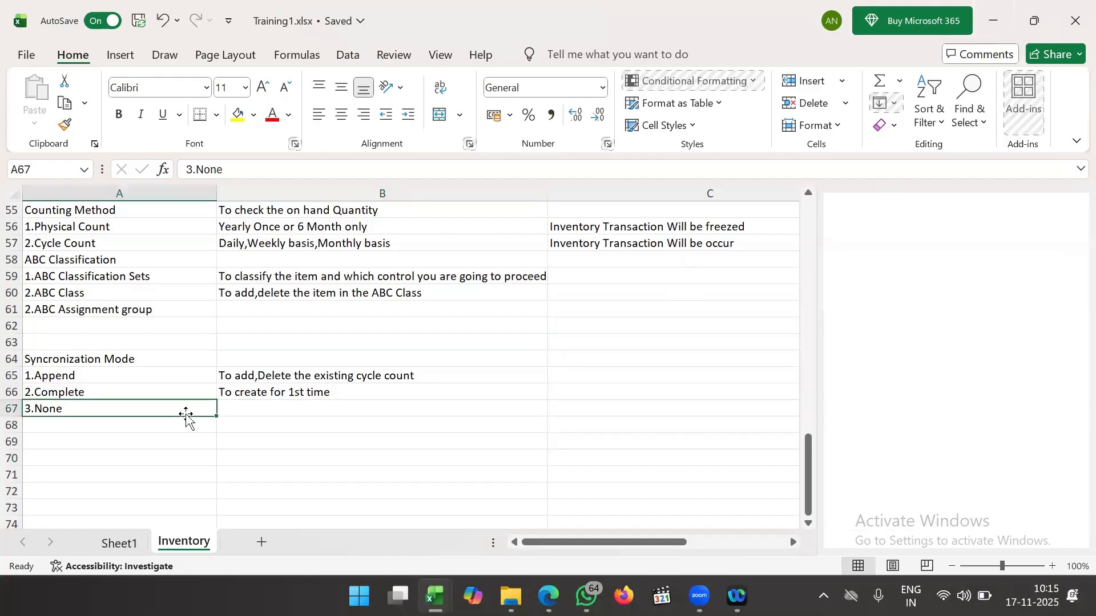
left_click(272, 404)
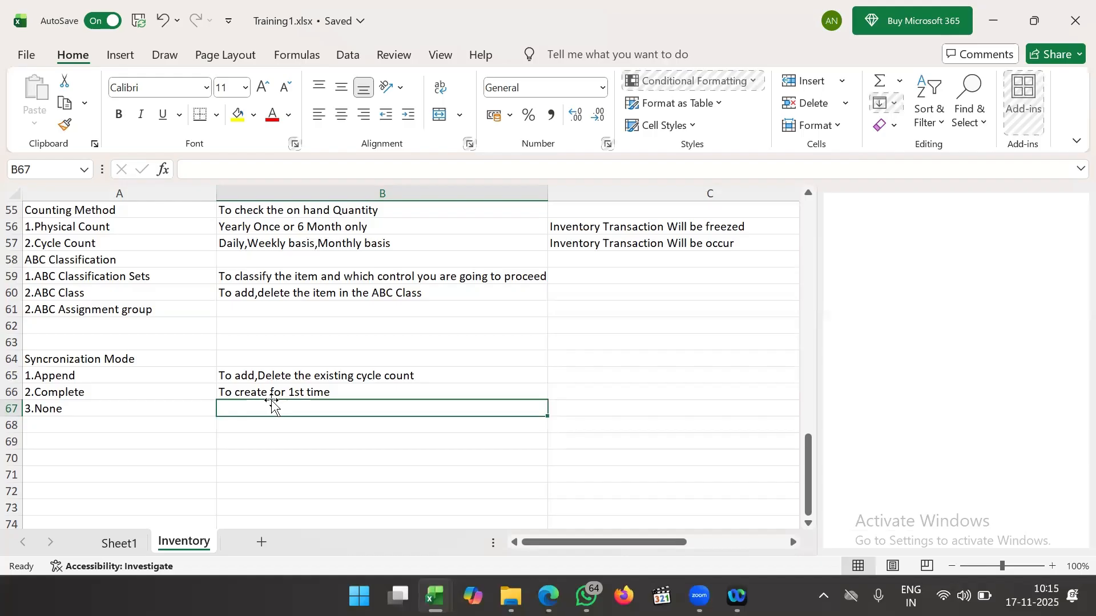
left_click_drag(283, 376, 289, 392)
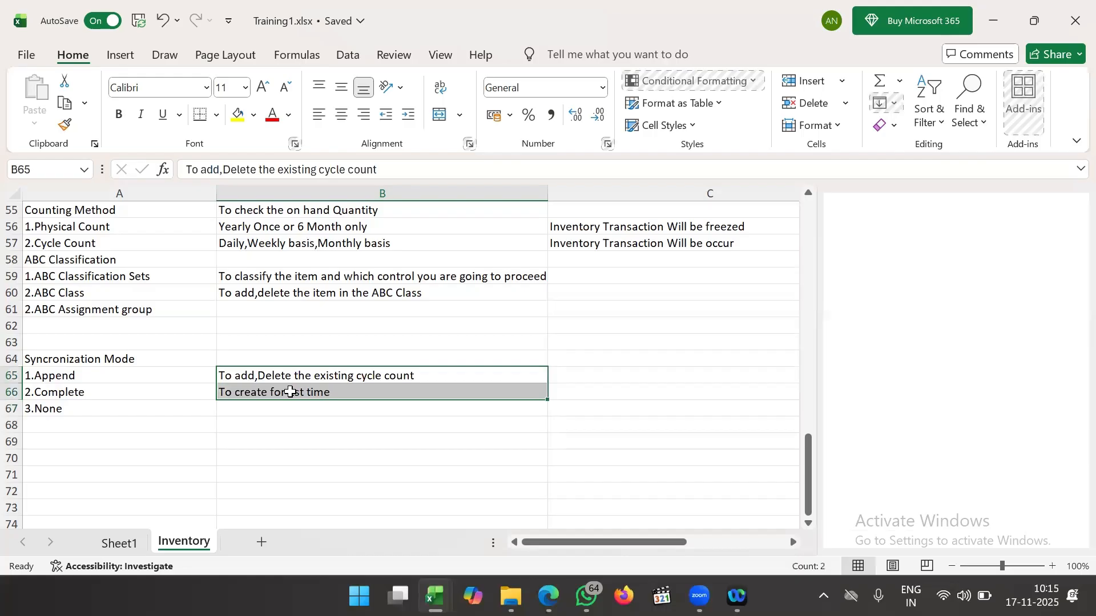
left_click(300, 409)
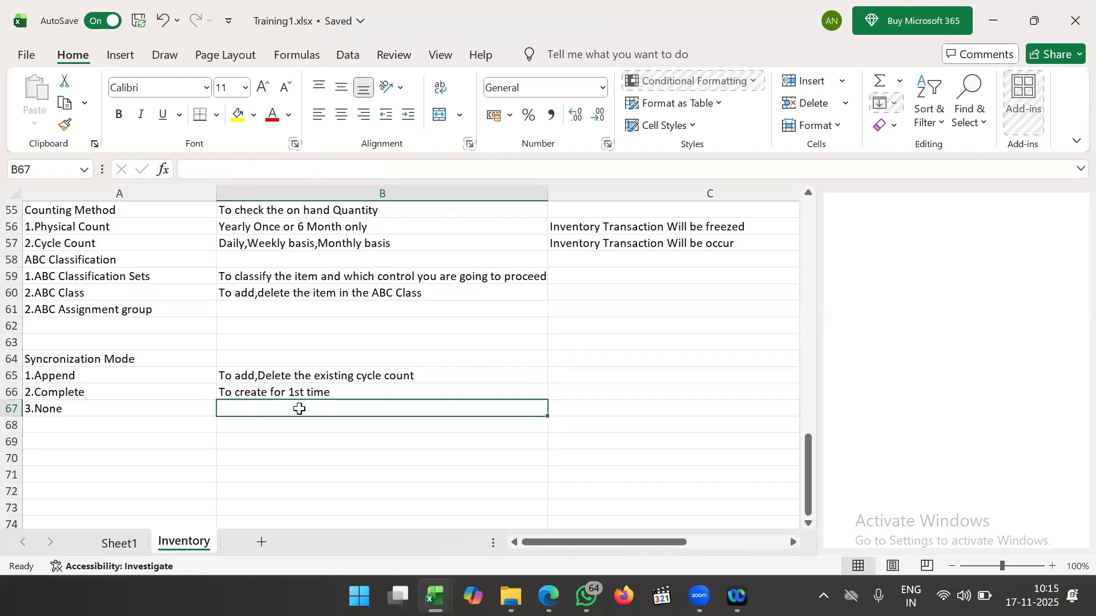
- Switch back to the Create Cycle Count page in Oracle and set the synchronization mode to Append Changes
left_click(992, 37)
scroll(456, 488, "down", 1)
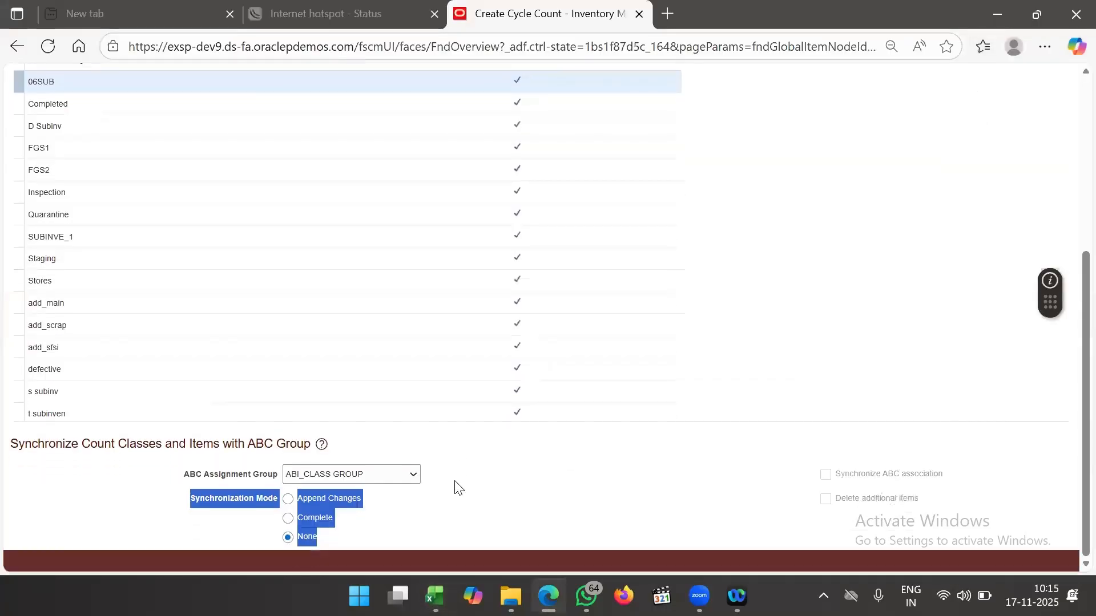
scroll(457, 488, "up", 1)
left_click(287, 521)
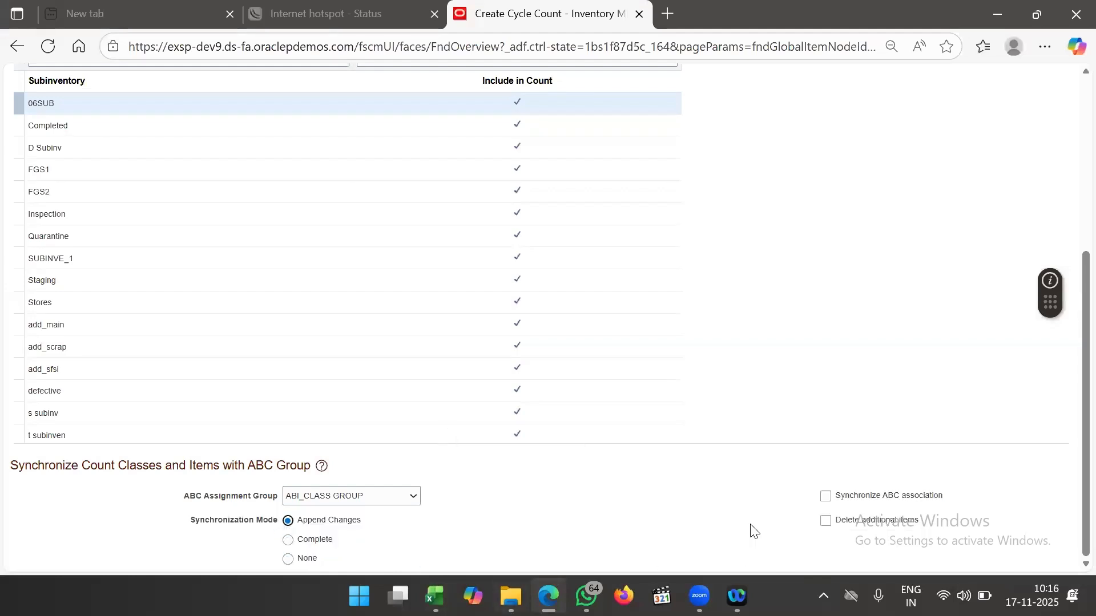
- Turn on the Synchronize ABC association and Delete additional items options, and turn both off again
scroll(628, 516, "down", 1)
left_click(824, 500)
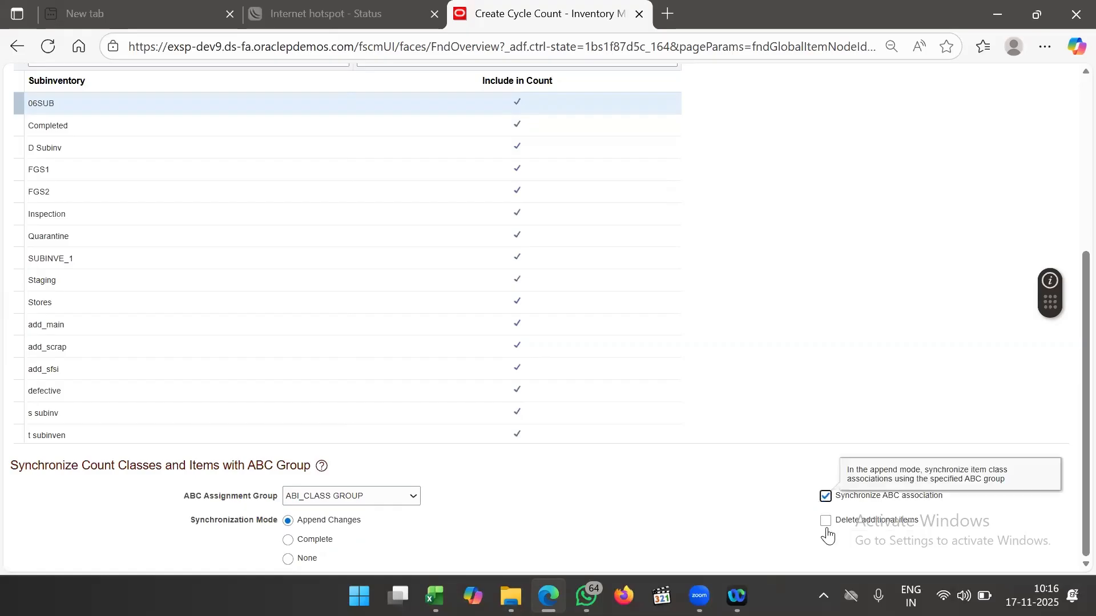
left_click(825, 522)
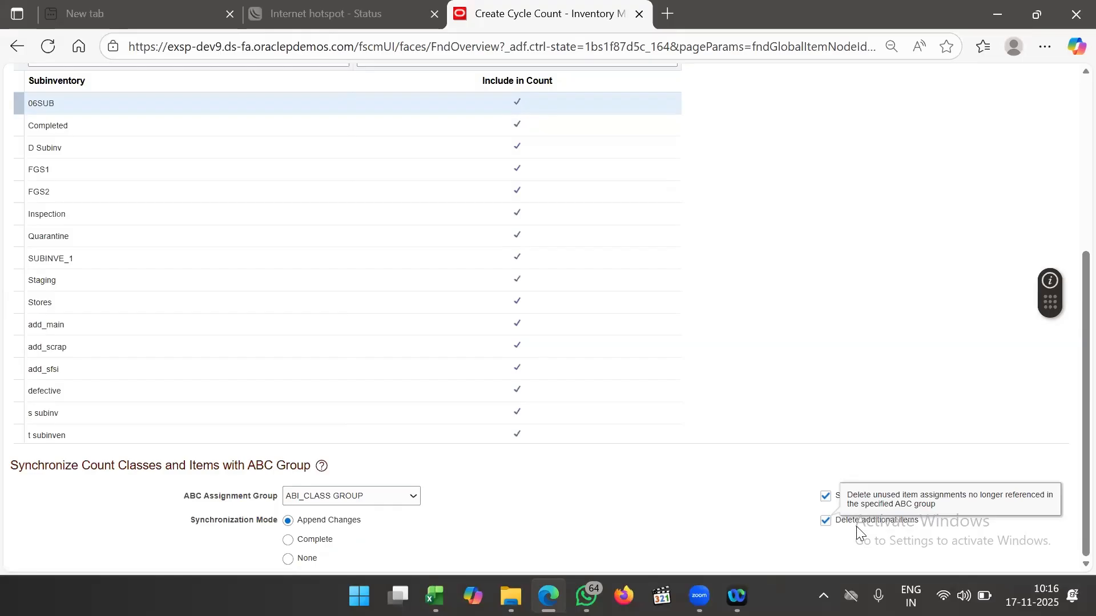
left_click(827, 522)
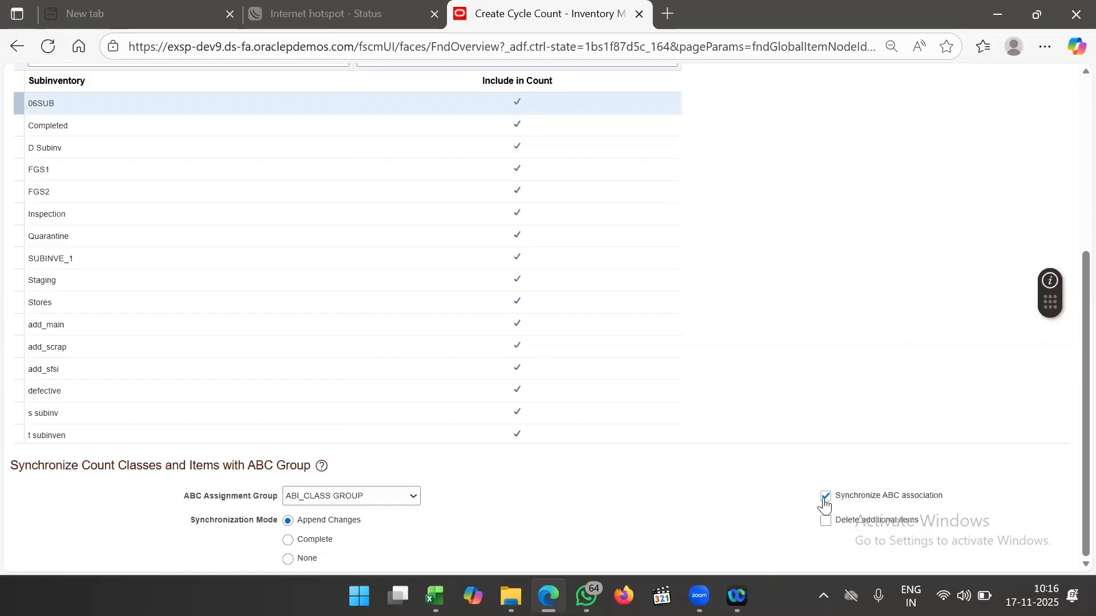
left_click(824, 500)
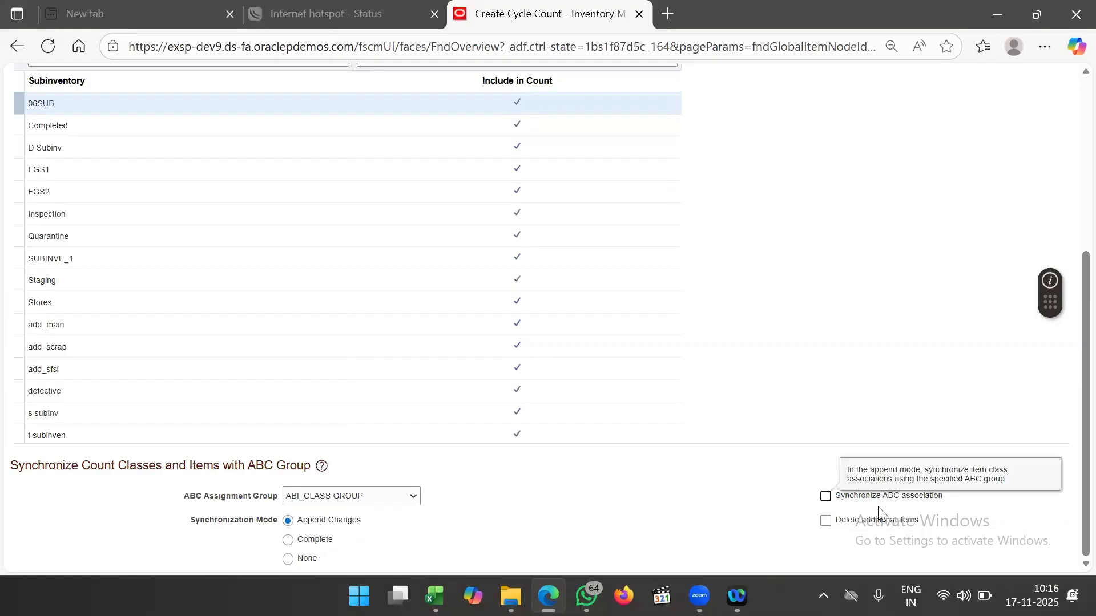